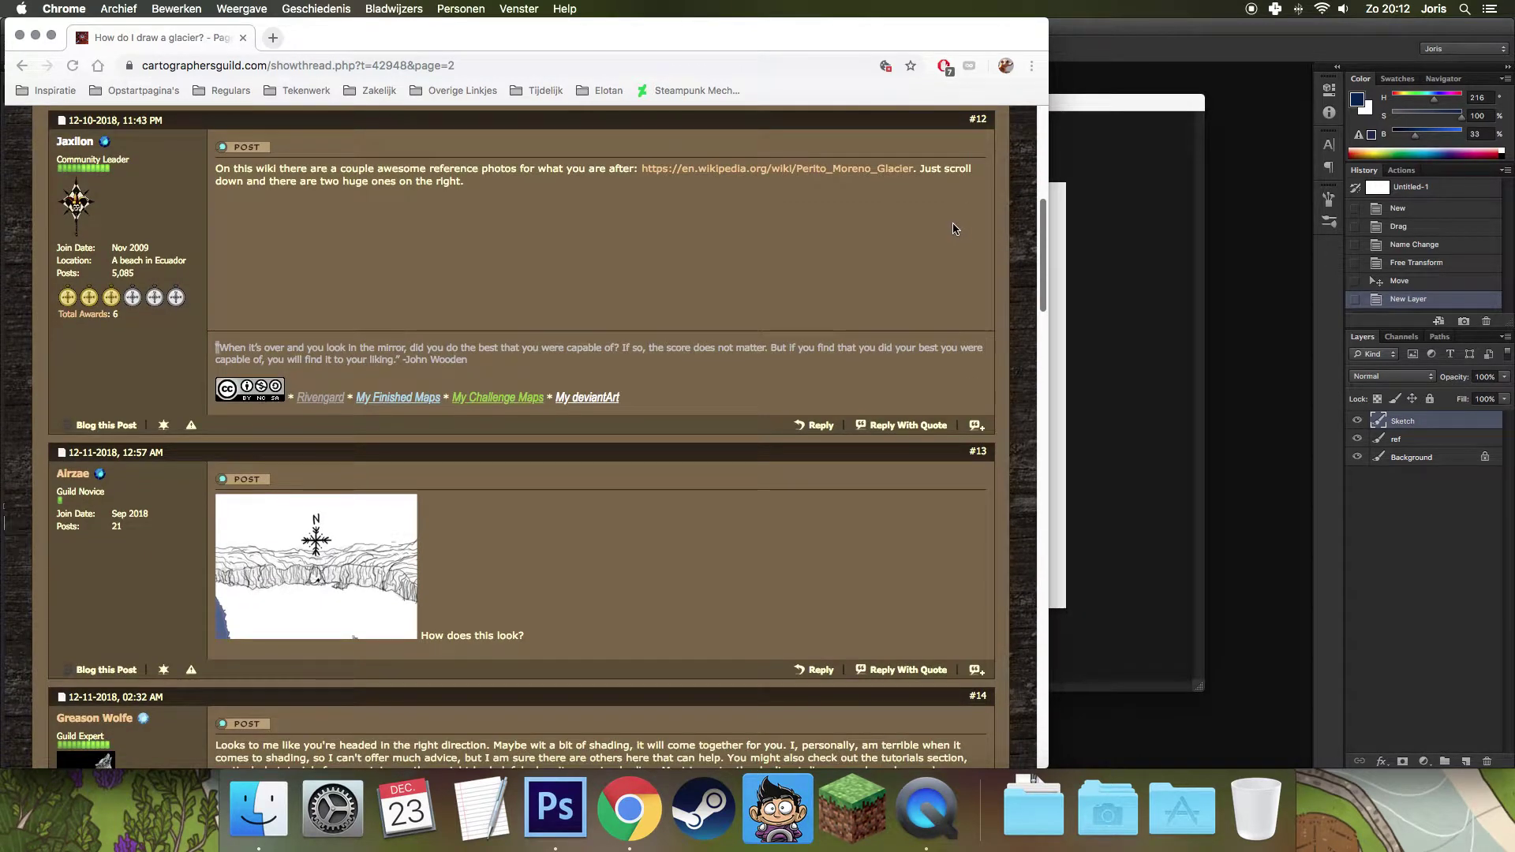
Bring the Photoshop glacier document in front of the Chrome forum thread.
left_click(1089, 357)
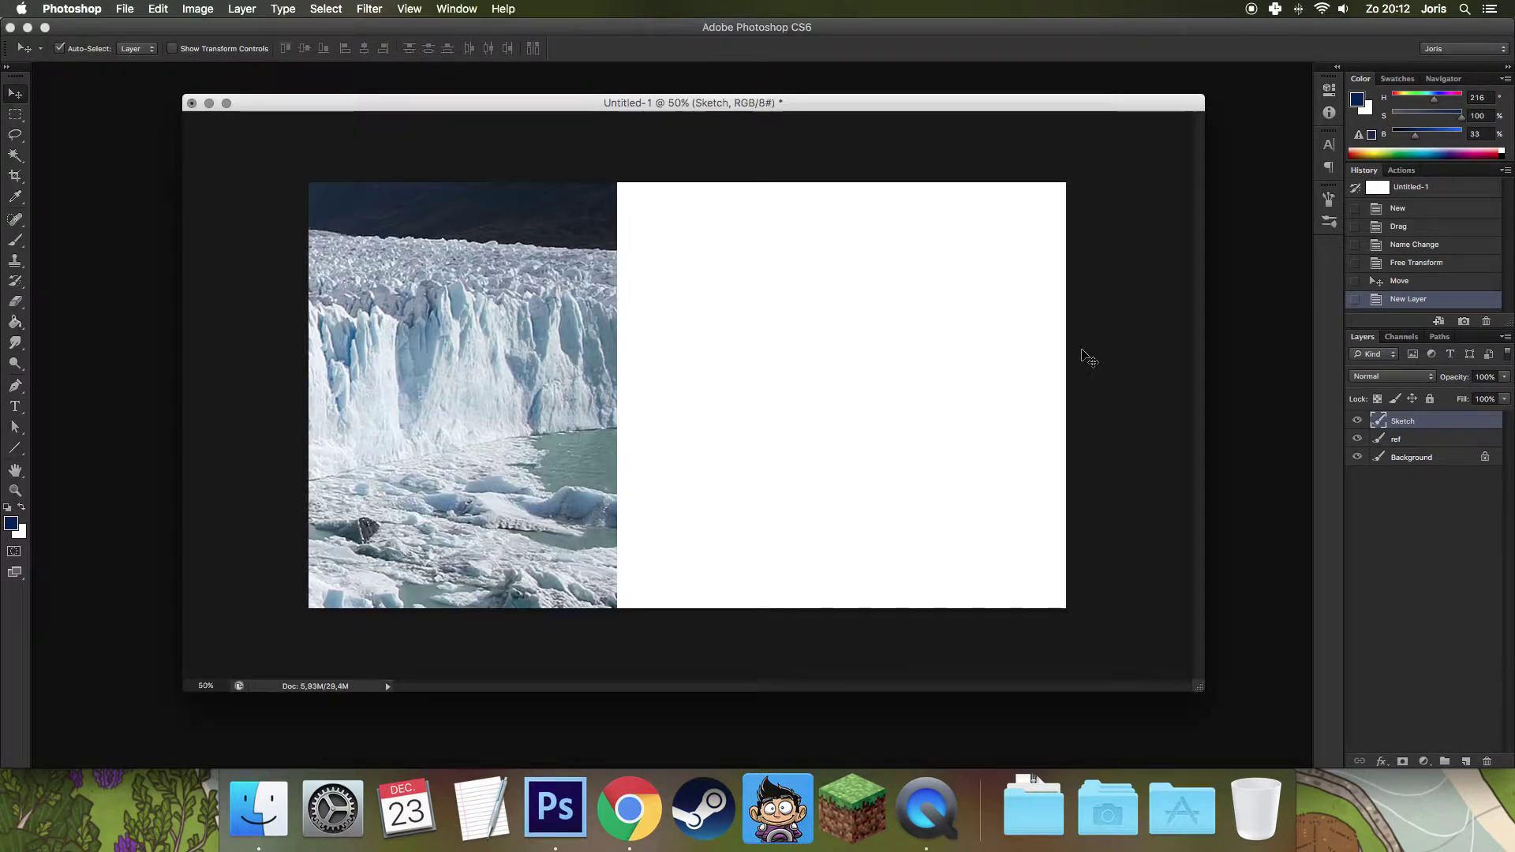
Draw a thin black 3 px horizon line across the blank half, replacing the thick first stroke.
key("b")
left_click(9, 508)
left_click_drag(619, 429, 969, 467)
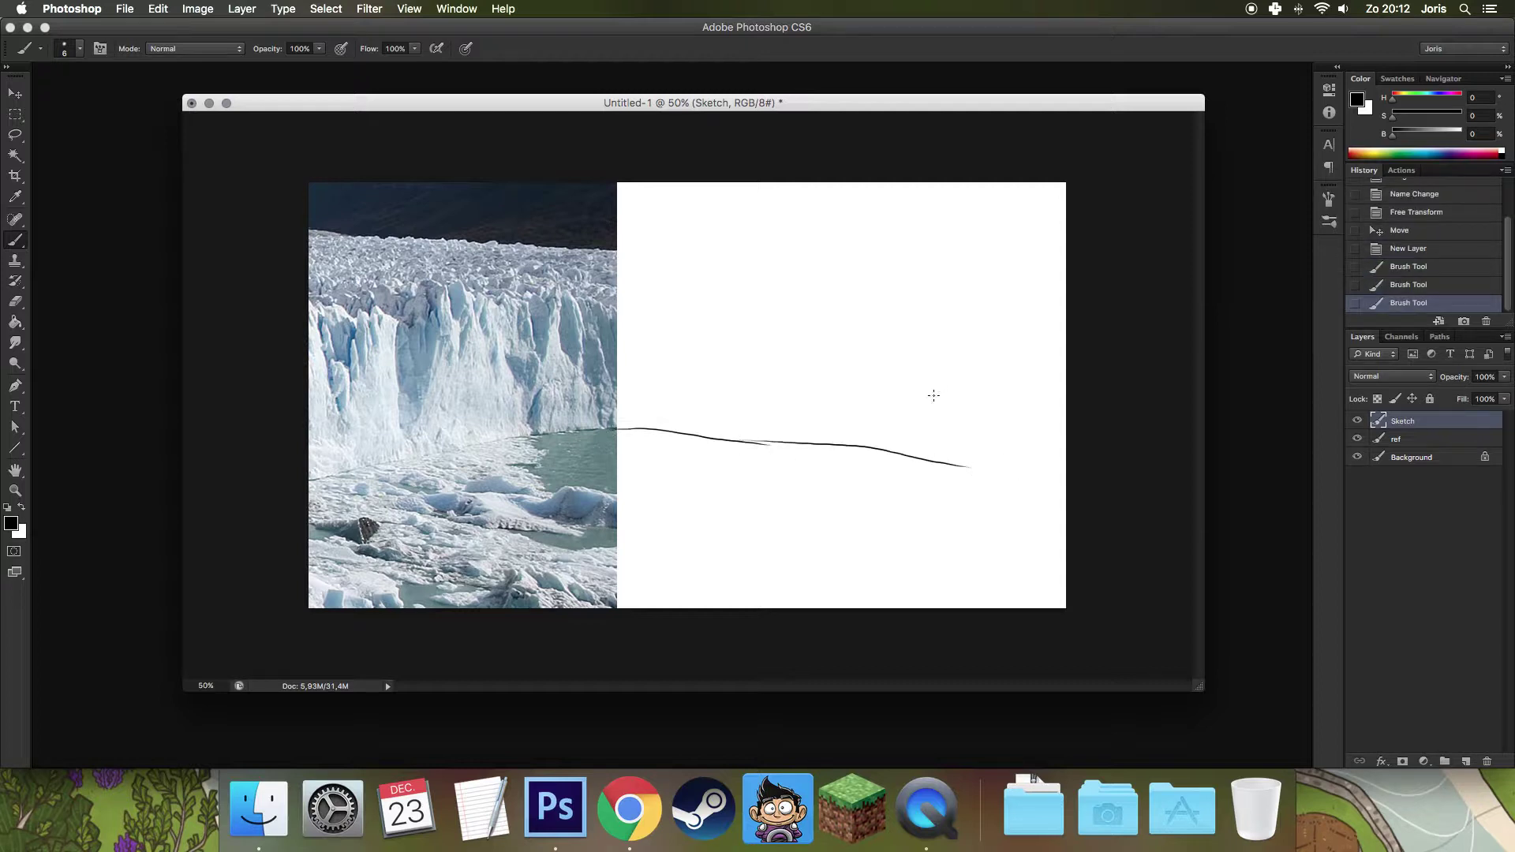
right_click(934, 395)
double_click(1076, 439)
left_click(1408, 248)
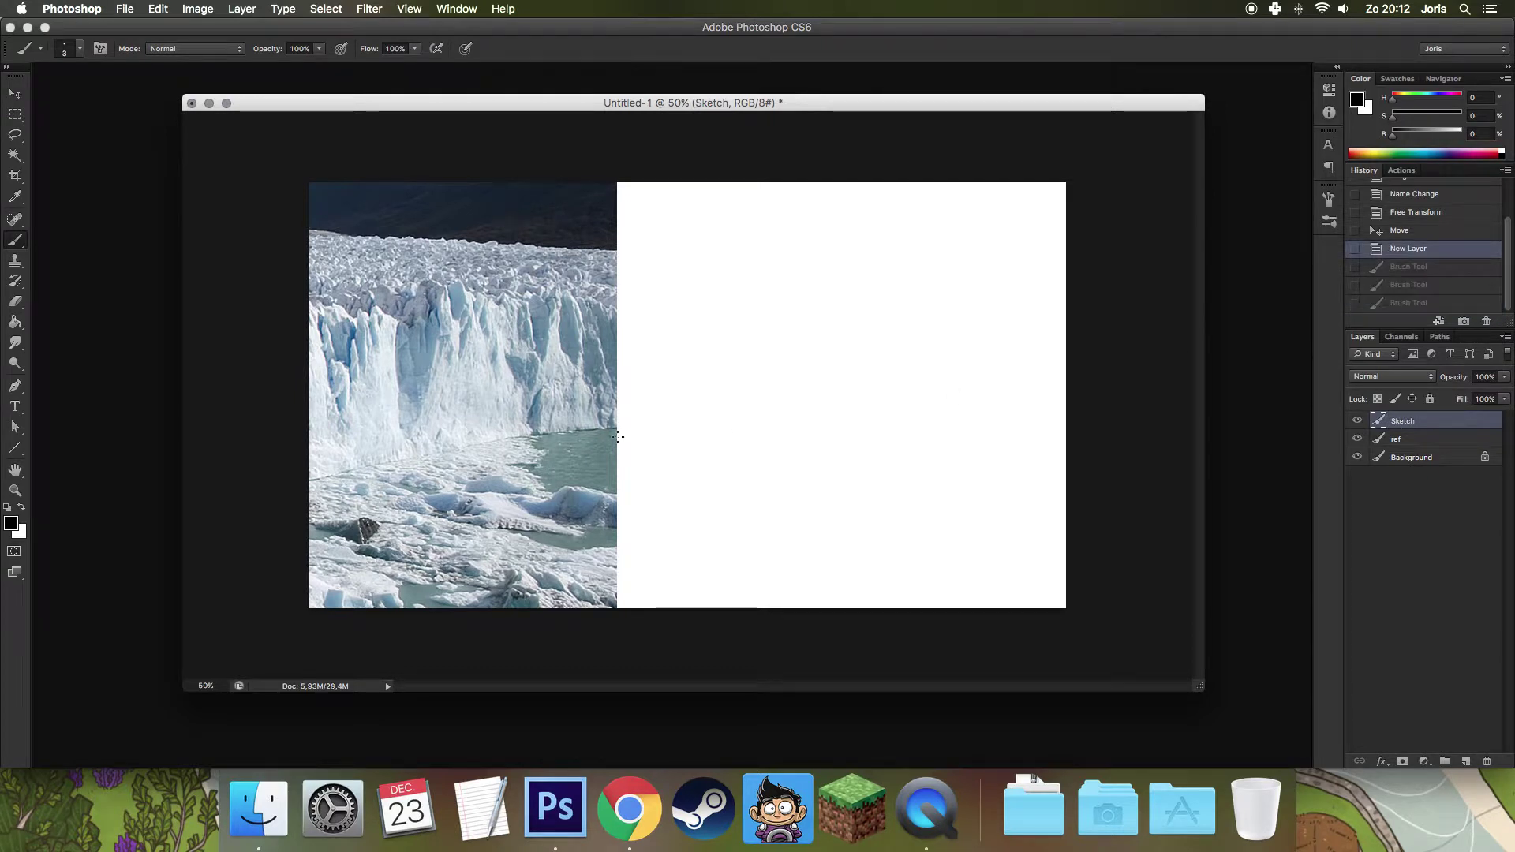
left_click_drag(618, 429, 1059, 460)
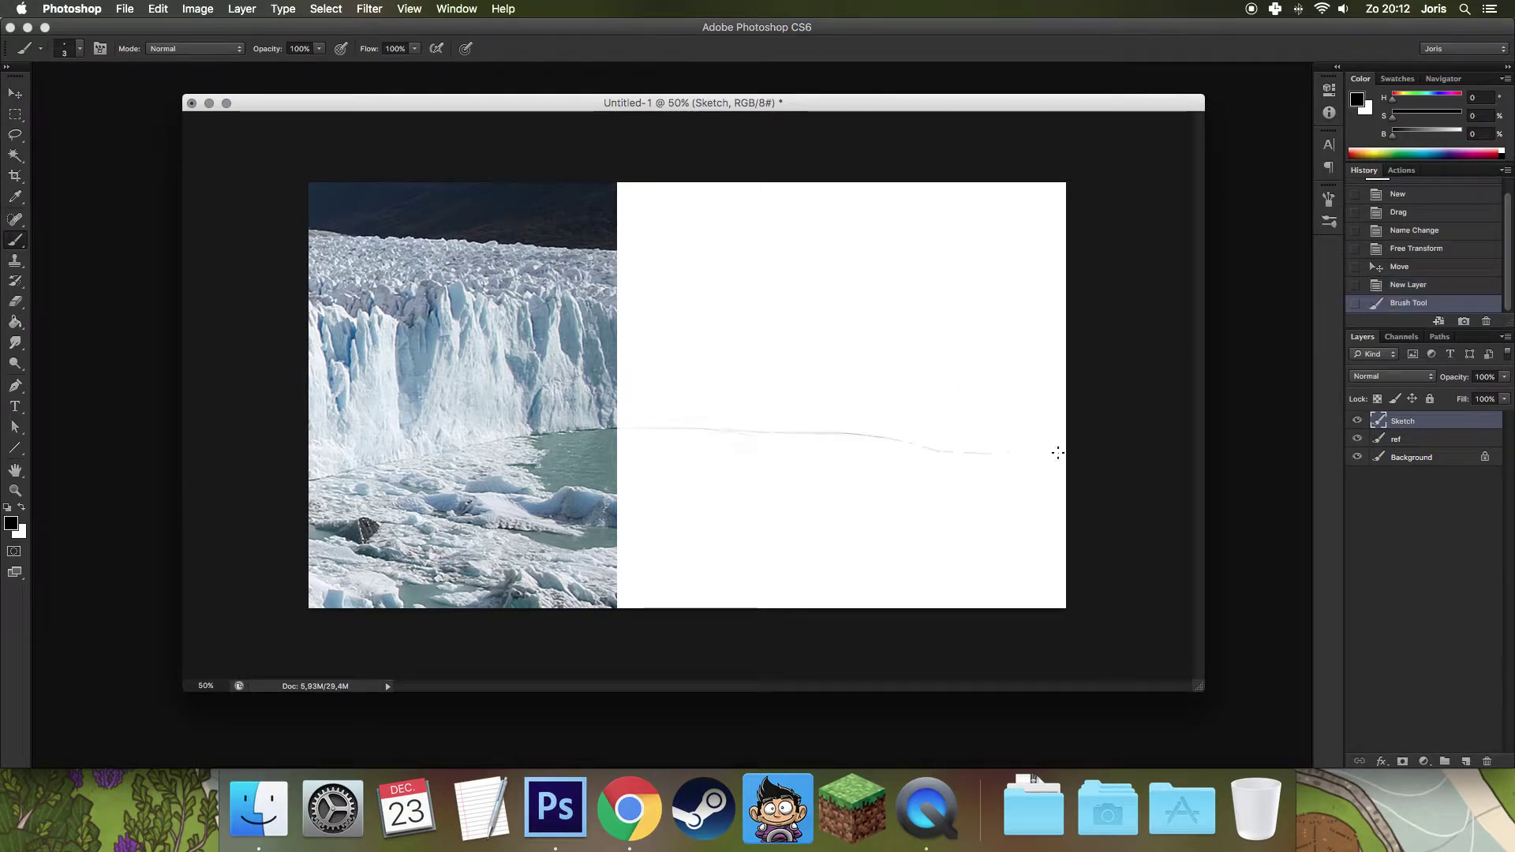
left_click_drag(897, 447, 1061, 461)
mouse_move(710, 408)
left_mouse_down()
mouse_move(629, 298)
mouse_move(781, 312)
mouse_move(1007, 300)
mouse_move(981, 400)
mouse_move(968, 316)
mouse_move(916, 387)
left_mouse_up()
Sketch jagged V-shaped ice-cliff strokes above the horizon, erasing part of one.
left_click_drag(899, 288, 917, 386)
mouse_move(893, 292)
left_mouse_down()
mouse_move(865, 382)
mouse_move(849, 300)
mouse_move(792, 376)
mouse_move(782, 294)
mouse_move(739, 384)
mouse_move(720, 298)
left_mouse_up()
left_click_drag(687, 379, 710, 317)
mouse_move(636, 365)
left_mouse_down()
mouse_move(655, 329)
mouse_move(625, 368)
mouse_move(686, 383)
left_mouse_up()
mouse_move(756, 309)
left_mouse_down()
mouse_move(786, 367)
mouse_move(731, 372)
left_mouse_up()
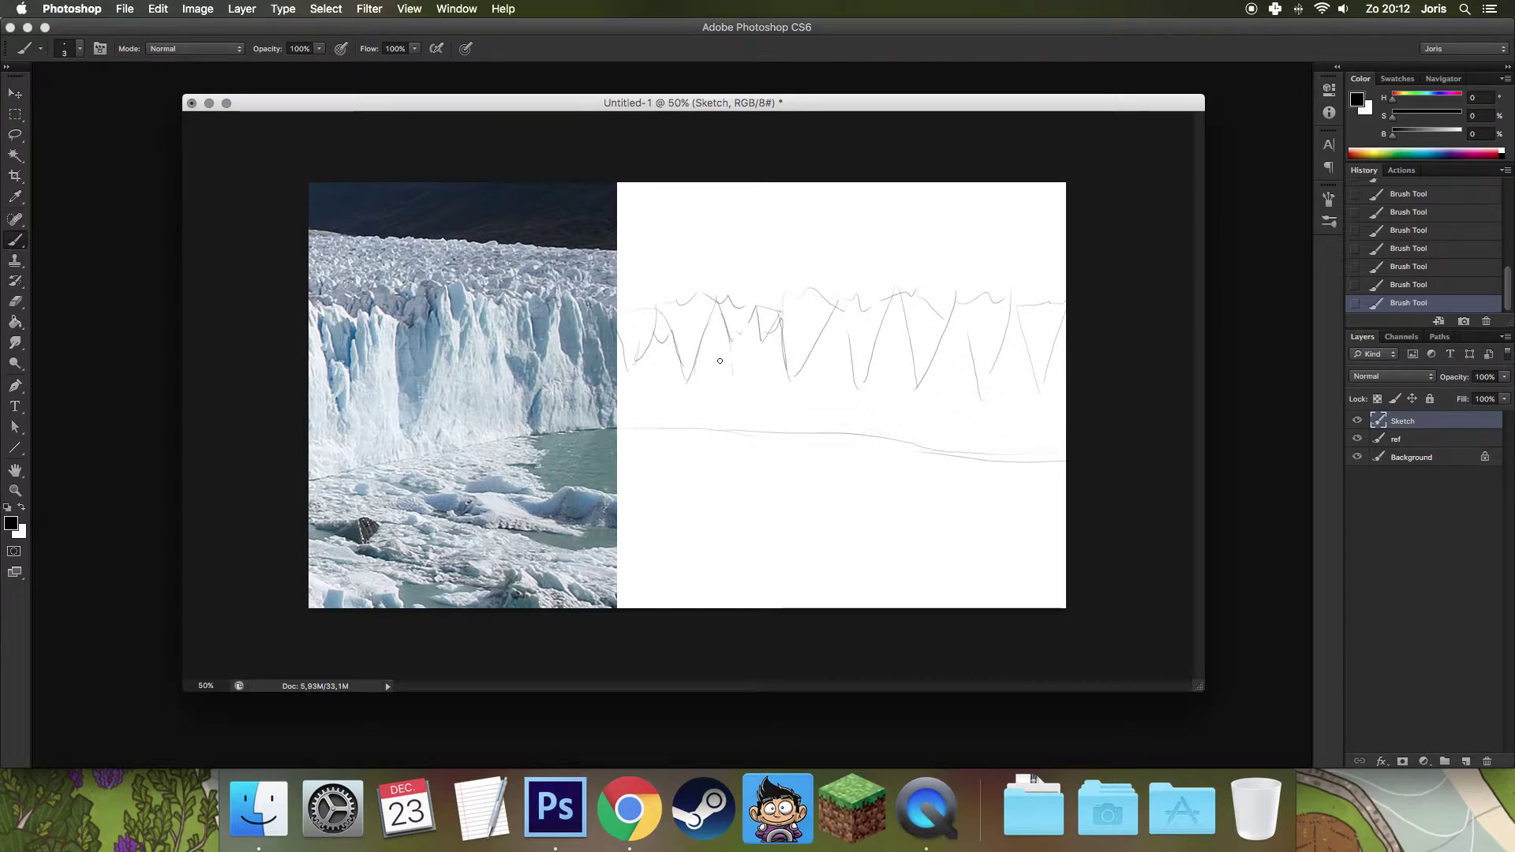
left_click_drag(661, 324, 667, 348)
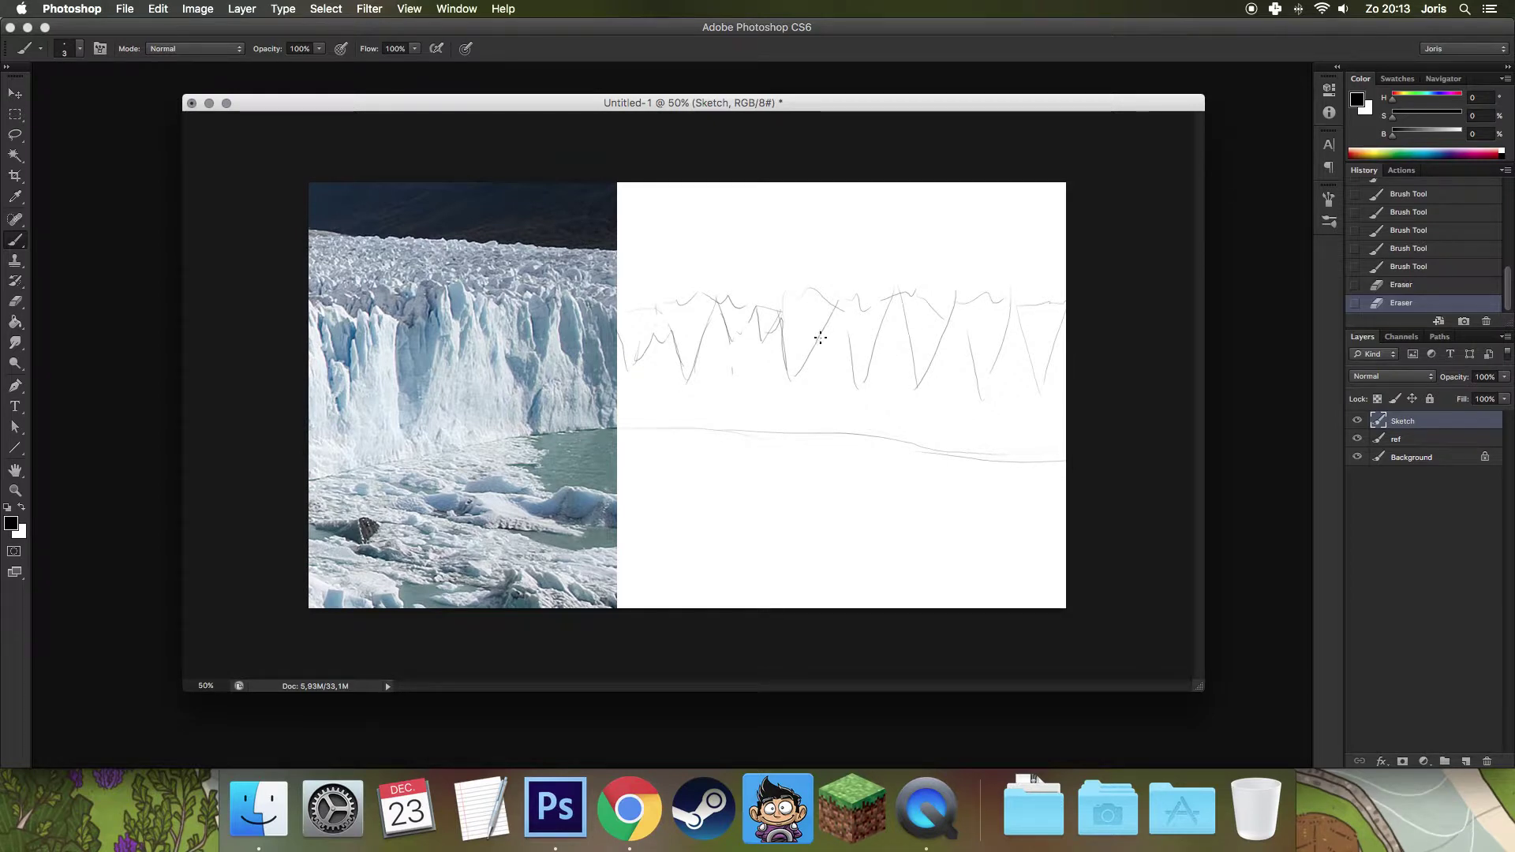
Add cliff strokes right of centre and erase the stray marks there.
mouse_move(845, 332)
left_mouse_down()
mouse_move(868, 352)
mouse_move(885, 319)
mouse_move(949, 320)
mouse_move(981, 363)
mouse_move(1002, 339)
left_mouse_up()
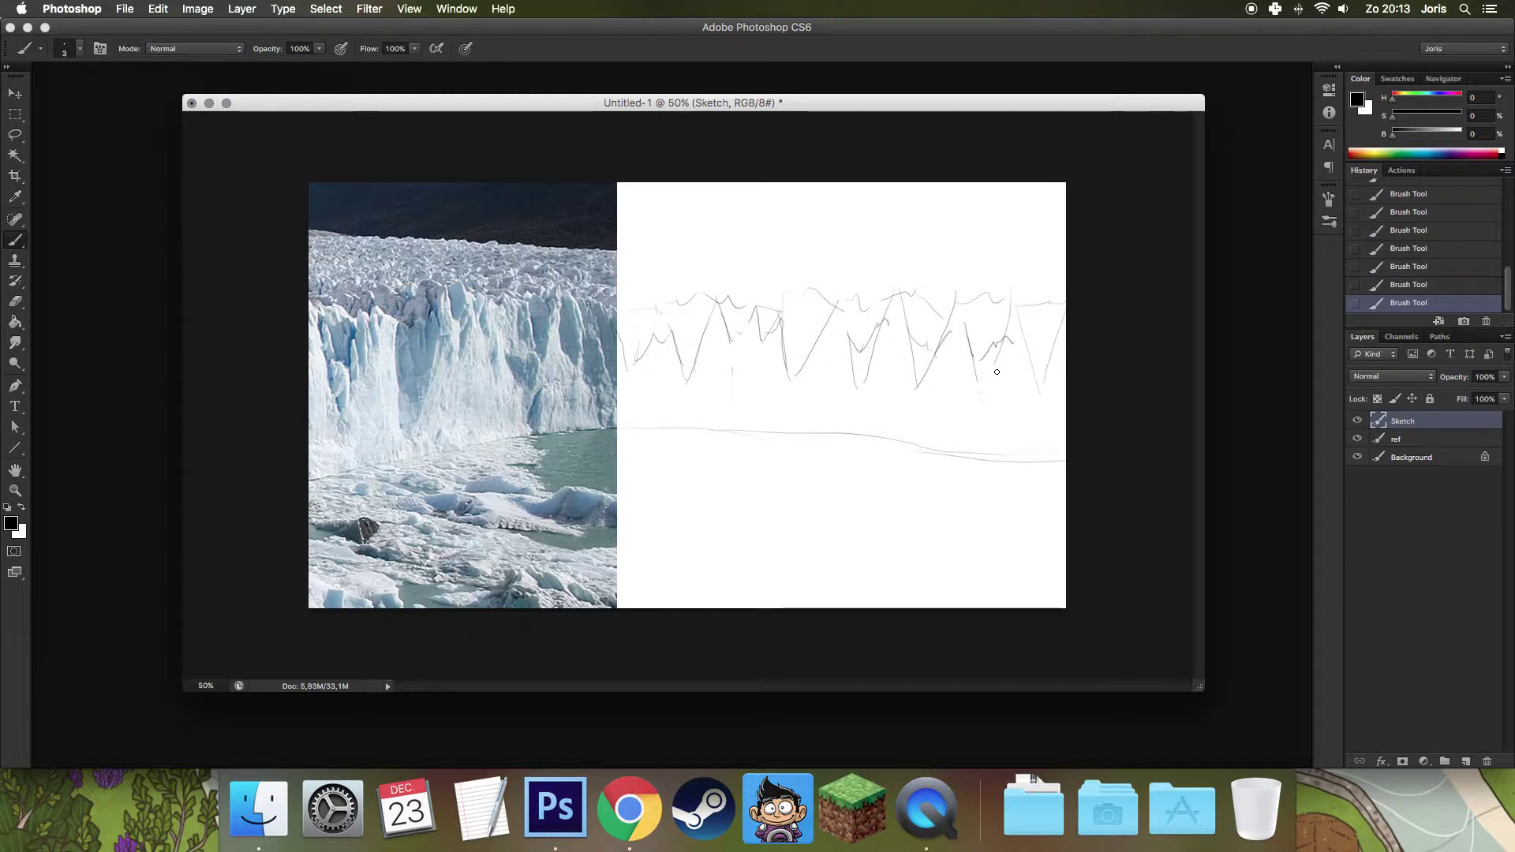
mouse_move(947, 371)
left_mouse_down()
mouse_move(919, 390)
mouse_move(850, 350)
left_mouse_up()
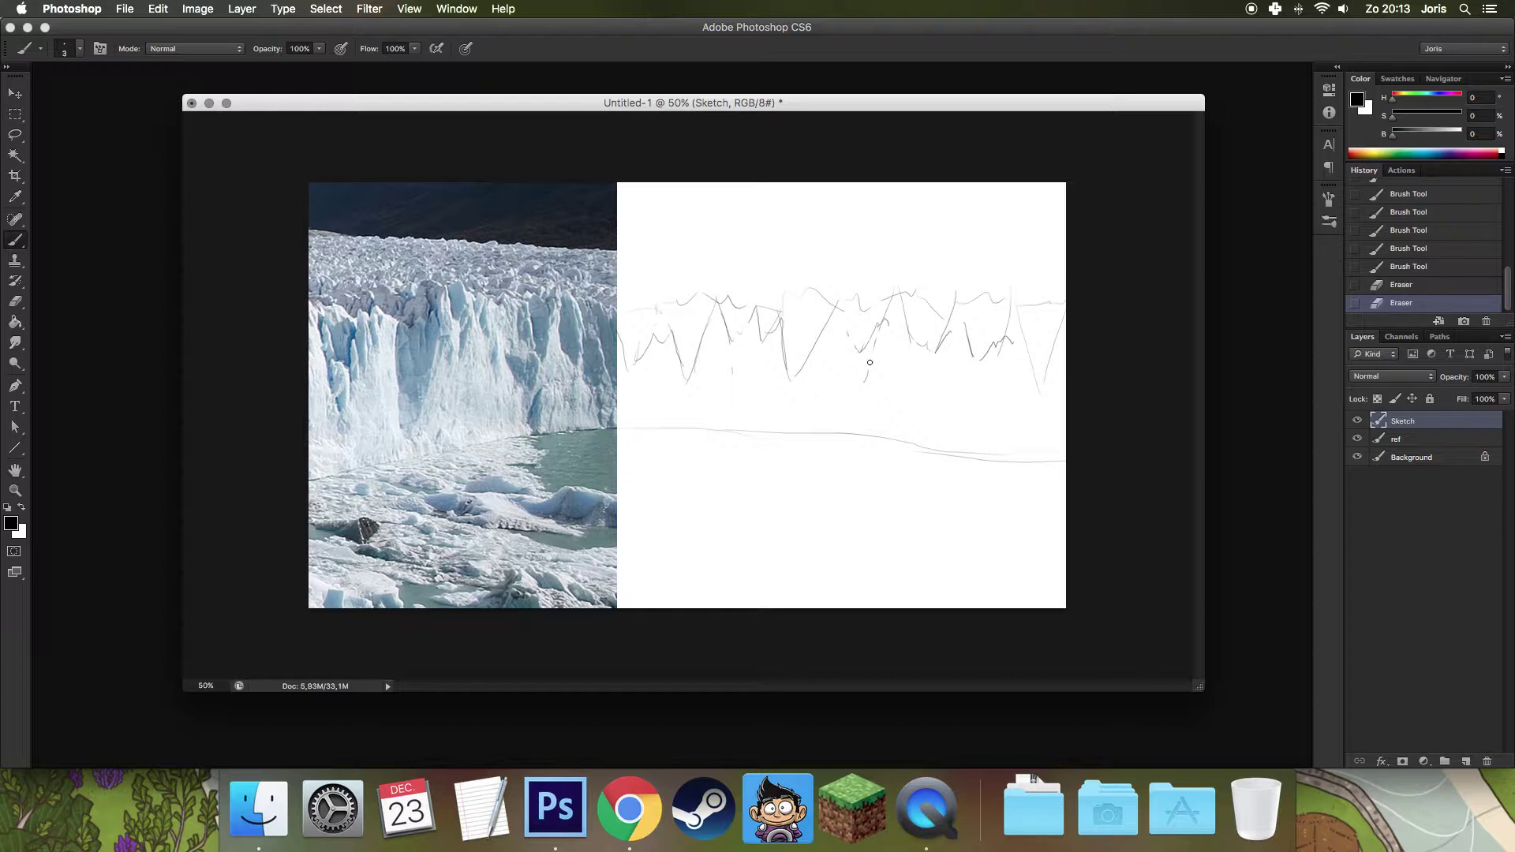
left_click(889, 383)
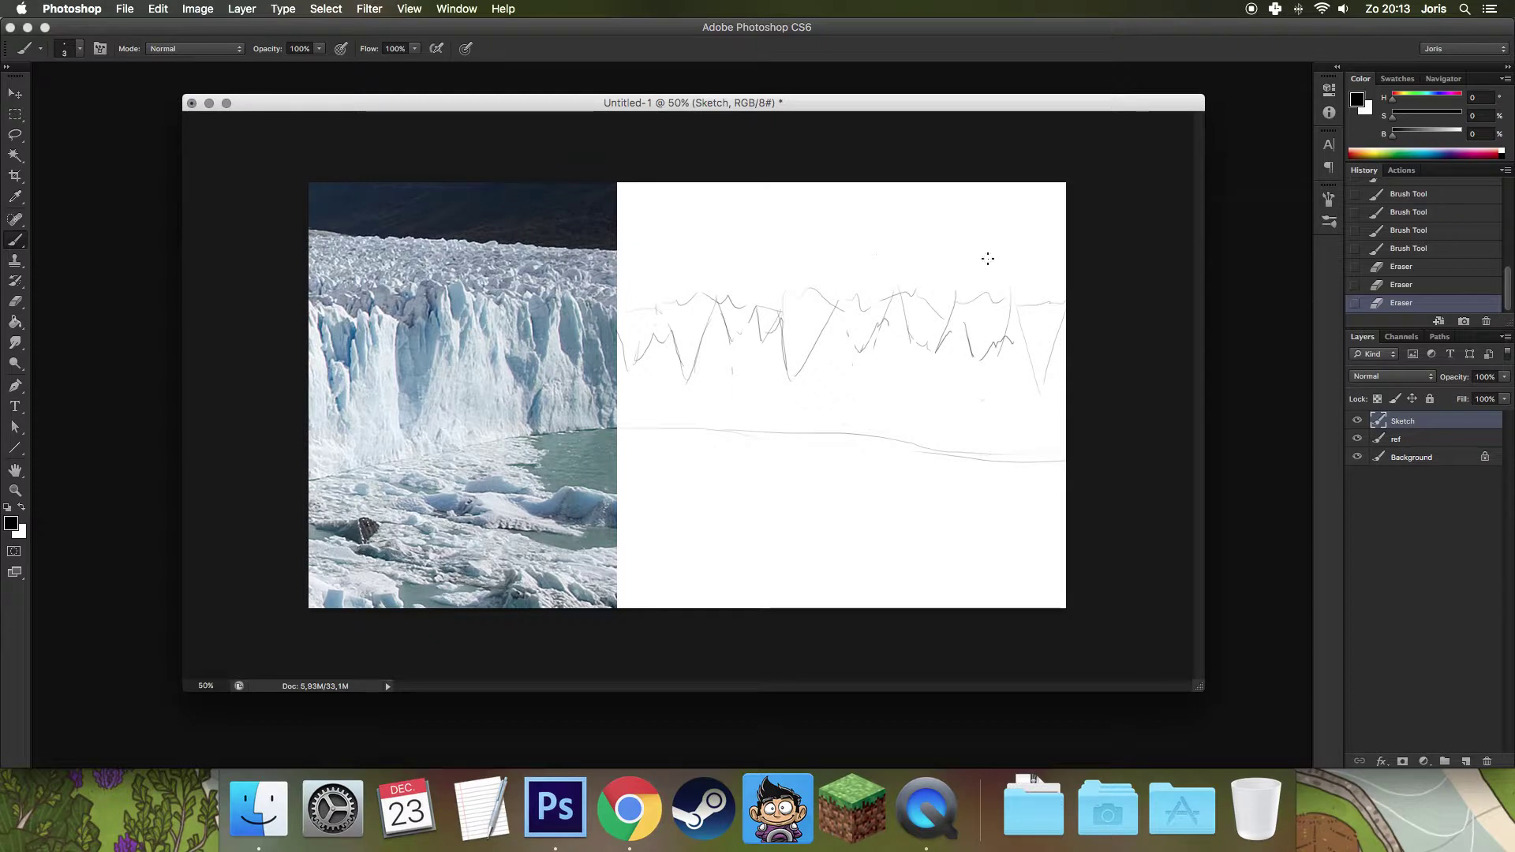
Sketch horizontal lines along the cliff top and sky, plus a long water line below.
left_click_drag(619, 247, 667, 256)
left_click_drag(800, 260, 742, 259)
mouse_move(741, 258)
left_mouse_down()
mouse_move(1025, 254)
mouse_move(874, 261)
left_mouse_up()
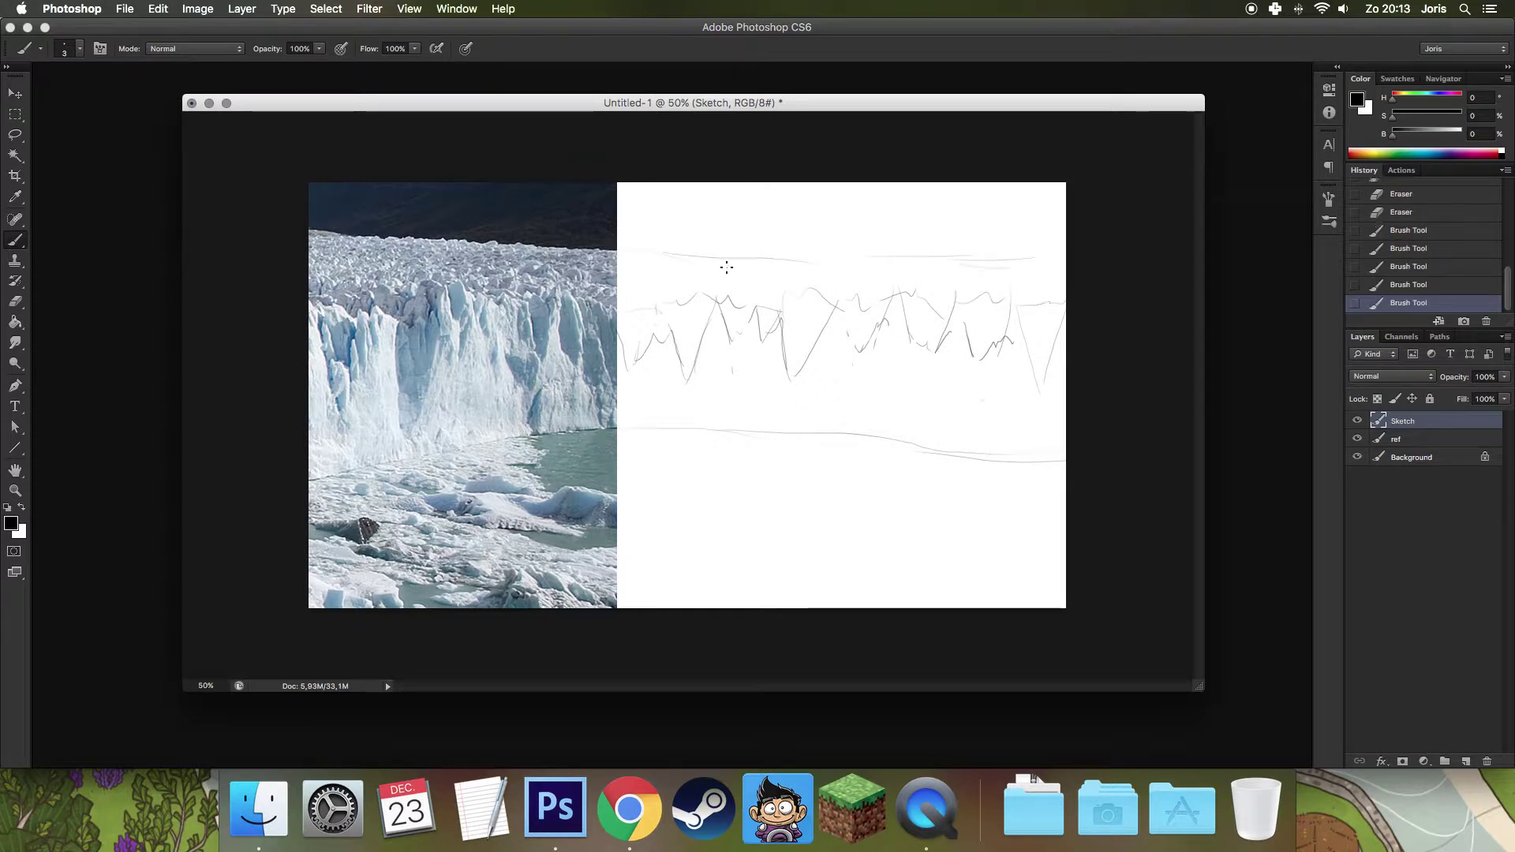
mouse_move(641, 254)
left_mouse_down()
mouse_move(660, 254)
mouse_move(628, 265)
mouse_move(654, 286)
mouse_move(694, 282)
left_mouse_up()
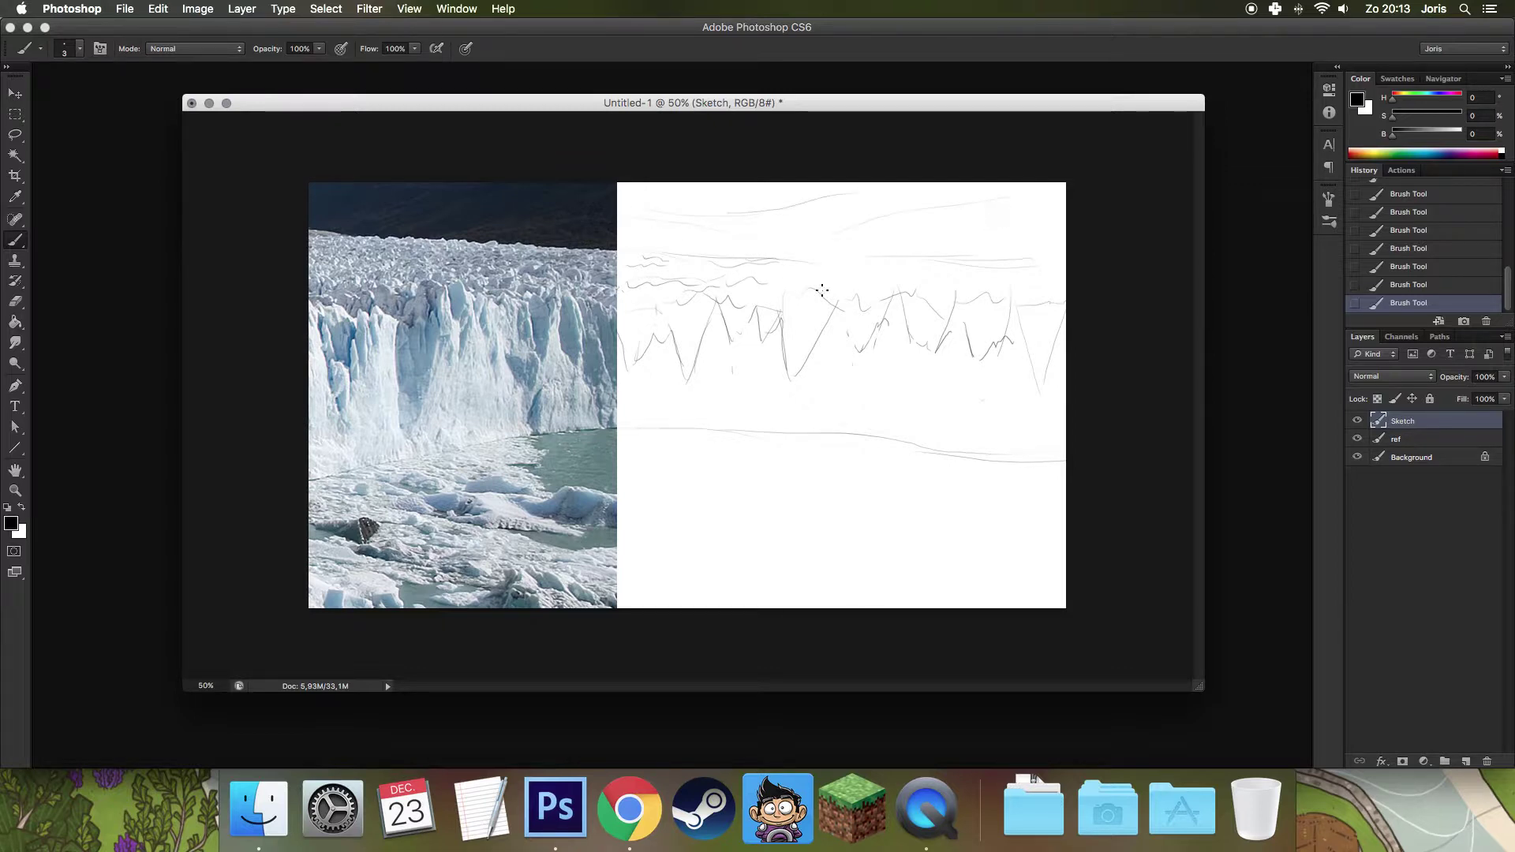
left_click_drag(802, 276, 845, 281)
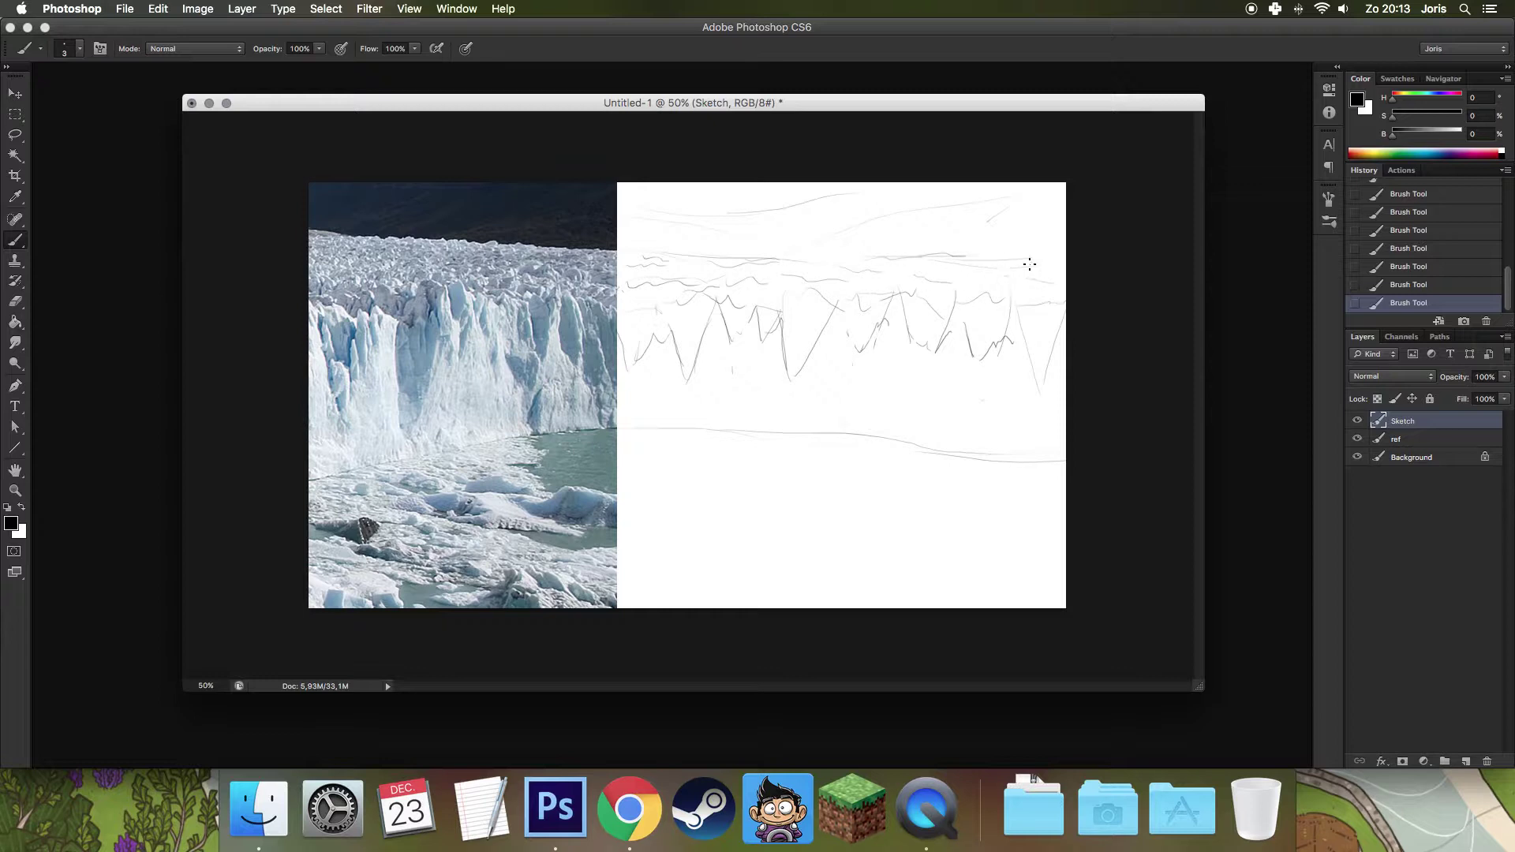
left_click_drag(1040, 261, 967, 260)
mouse_move(621, 533)
left_mouse_down()
mouse_move(1013, 598)
mouse_move(898, 600)
left_mouse_up()
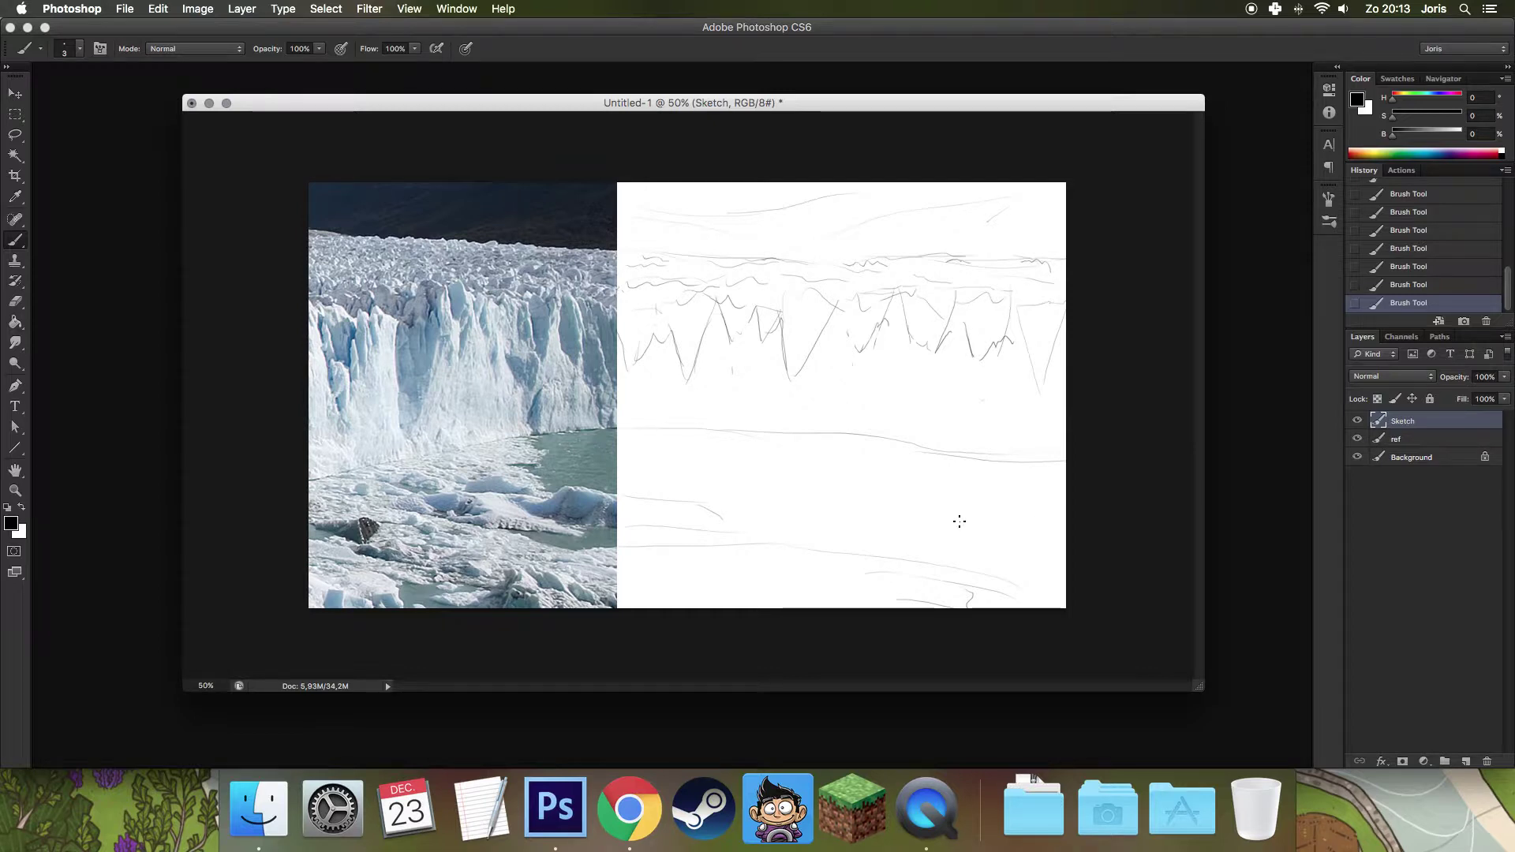
left_click(1398, 440)
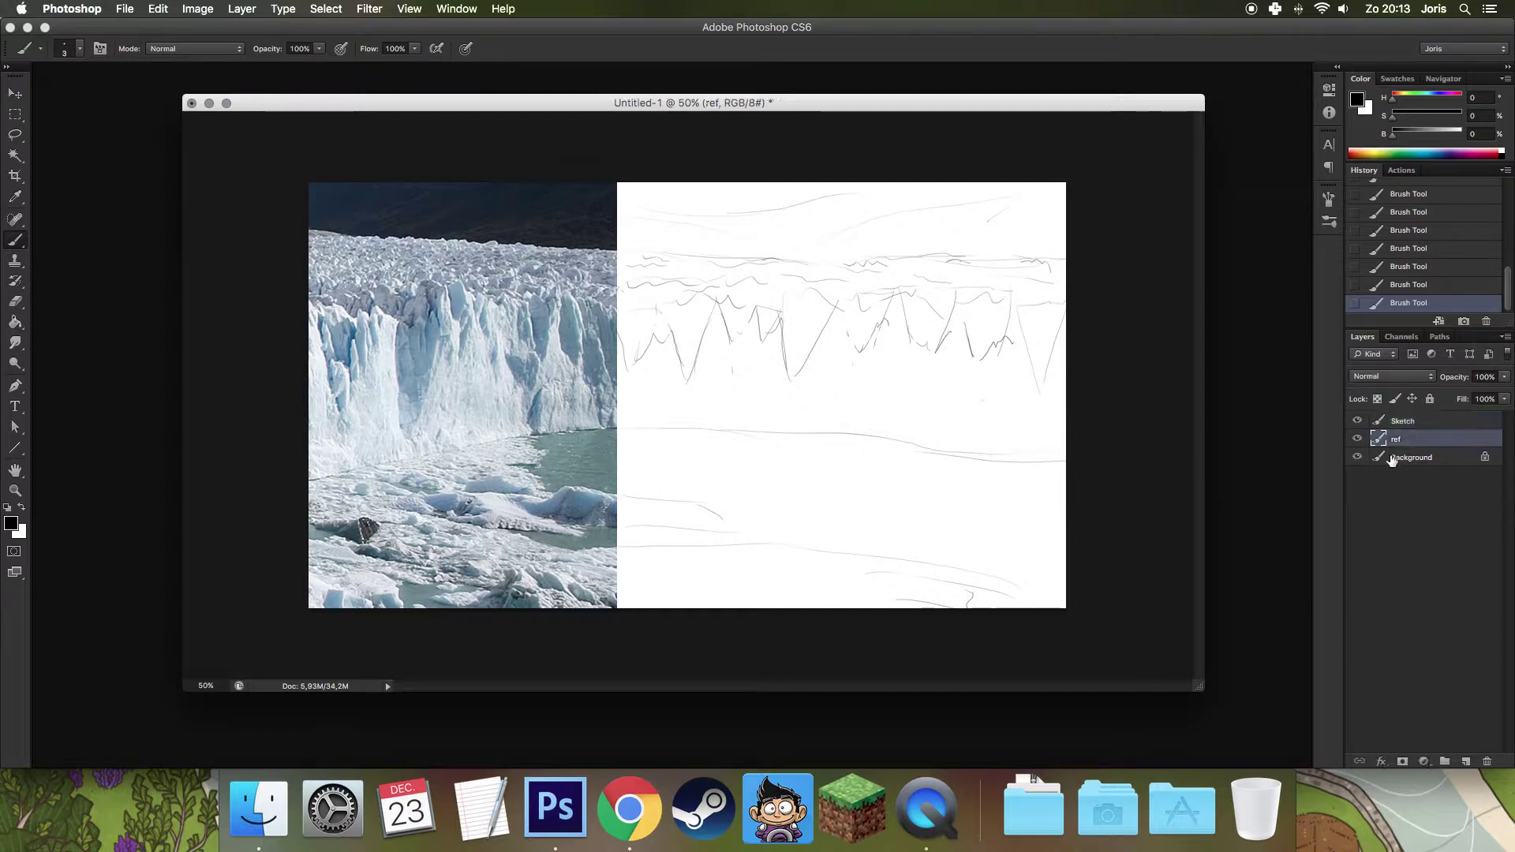
Add a Colour layer filled pale ice-blue, cleared over the reference-photo half.
key("shift+super+n")
type("Colour")
key("Return")
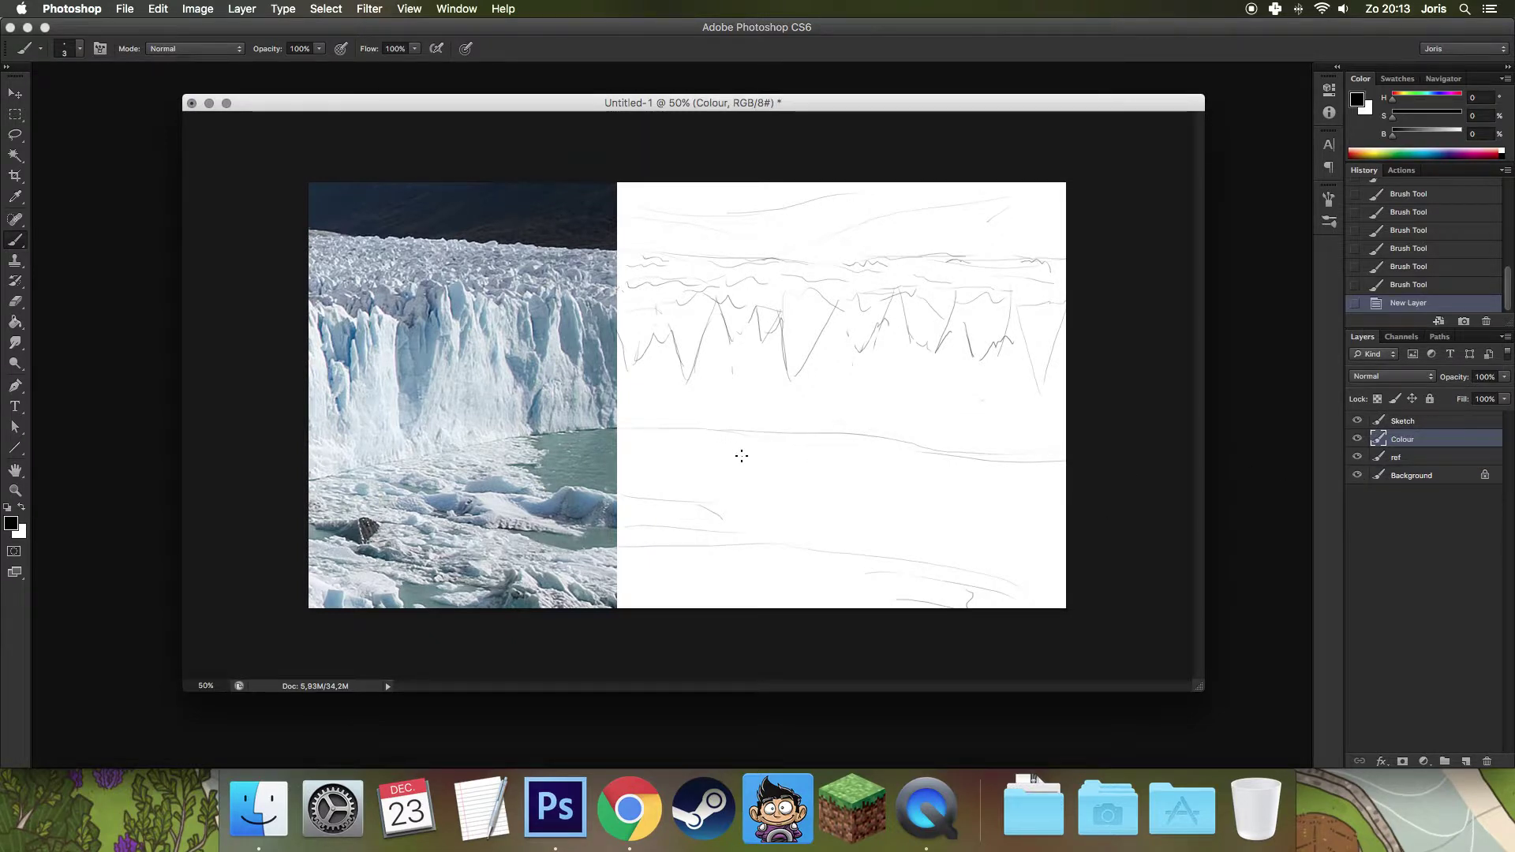
key("h")
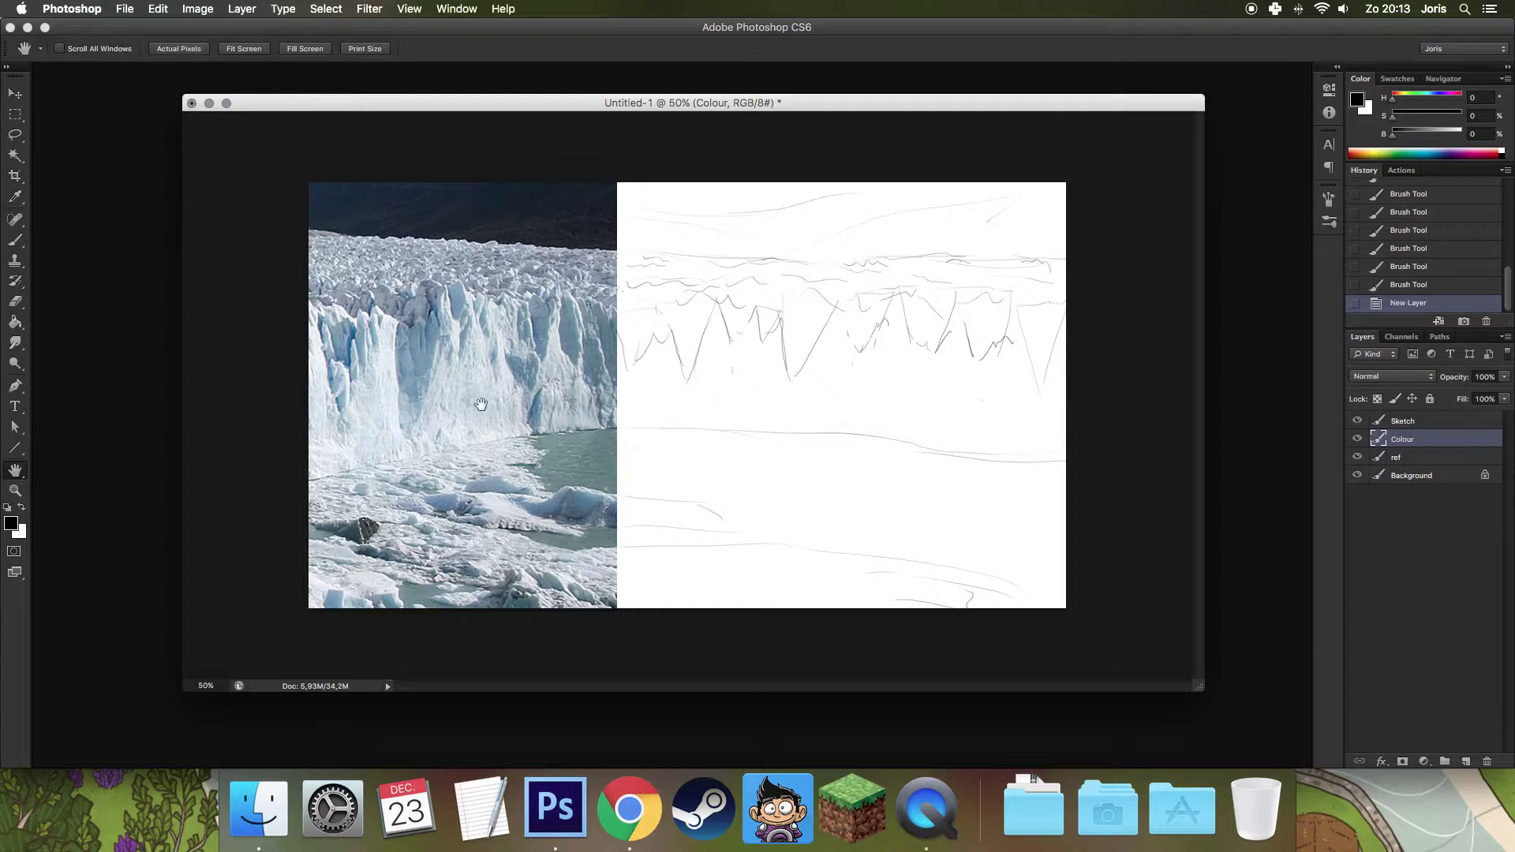
key("g")
left_click(482, 381, "alt")
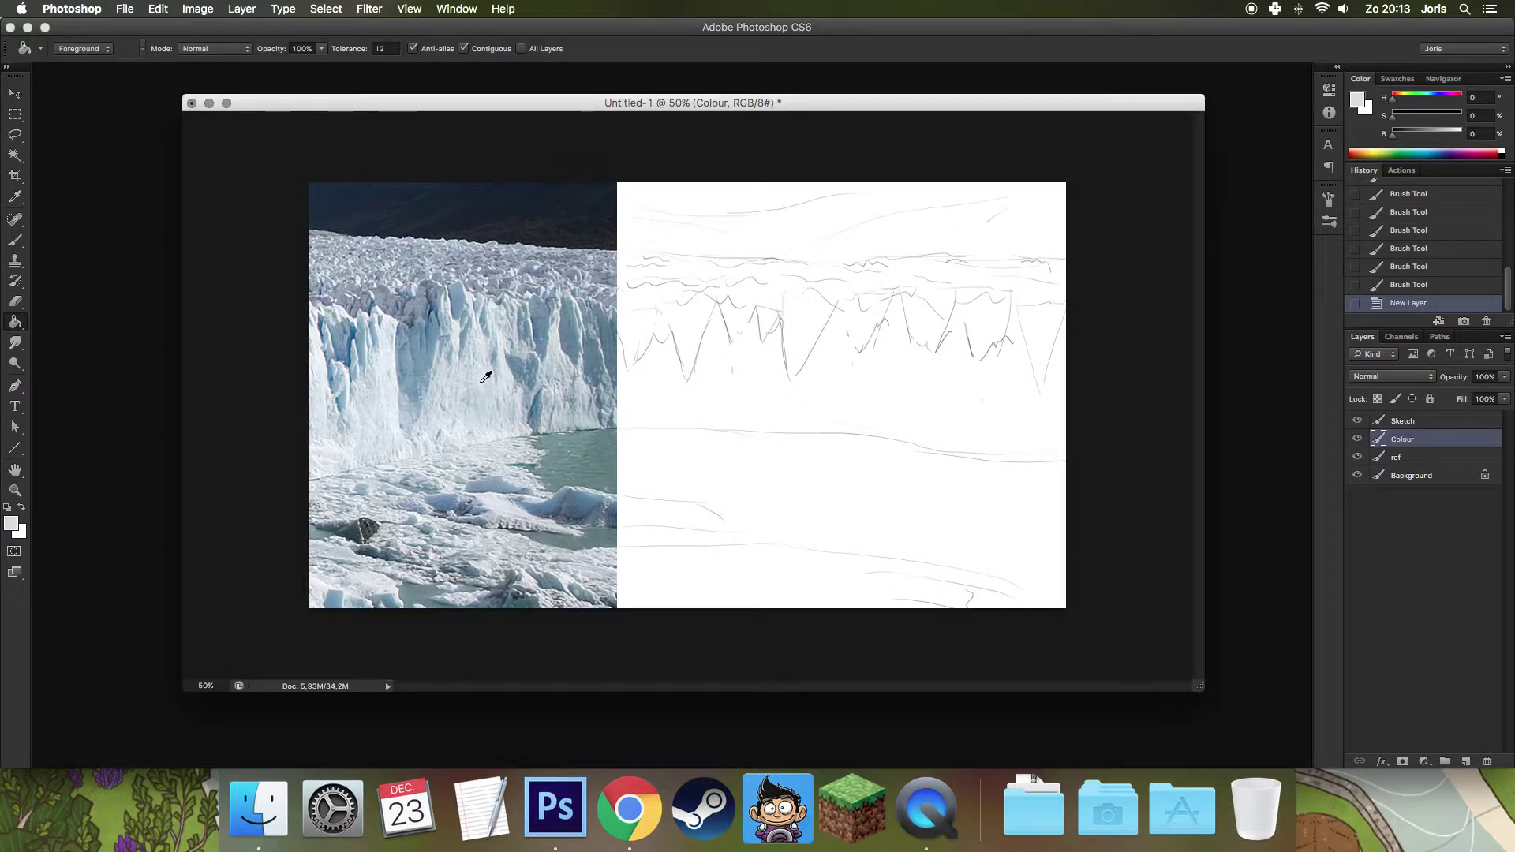
left_click(626, 447)
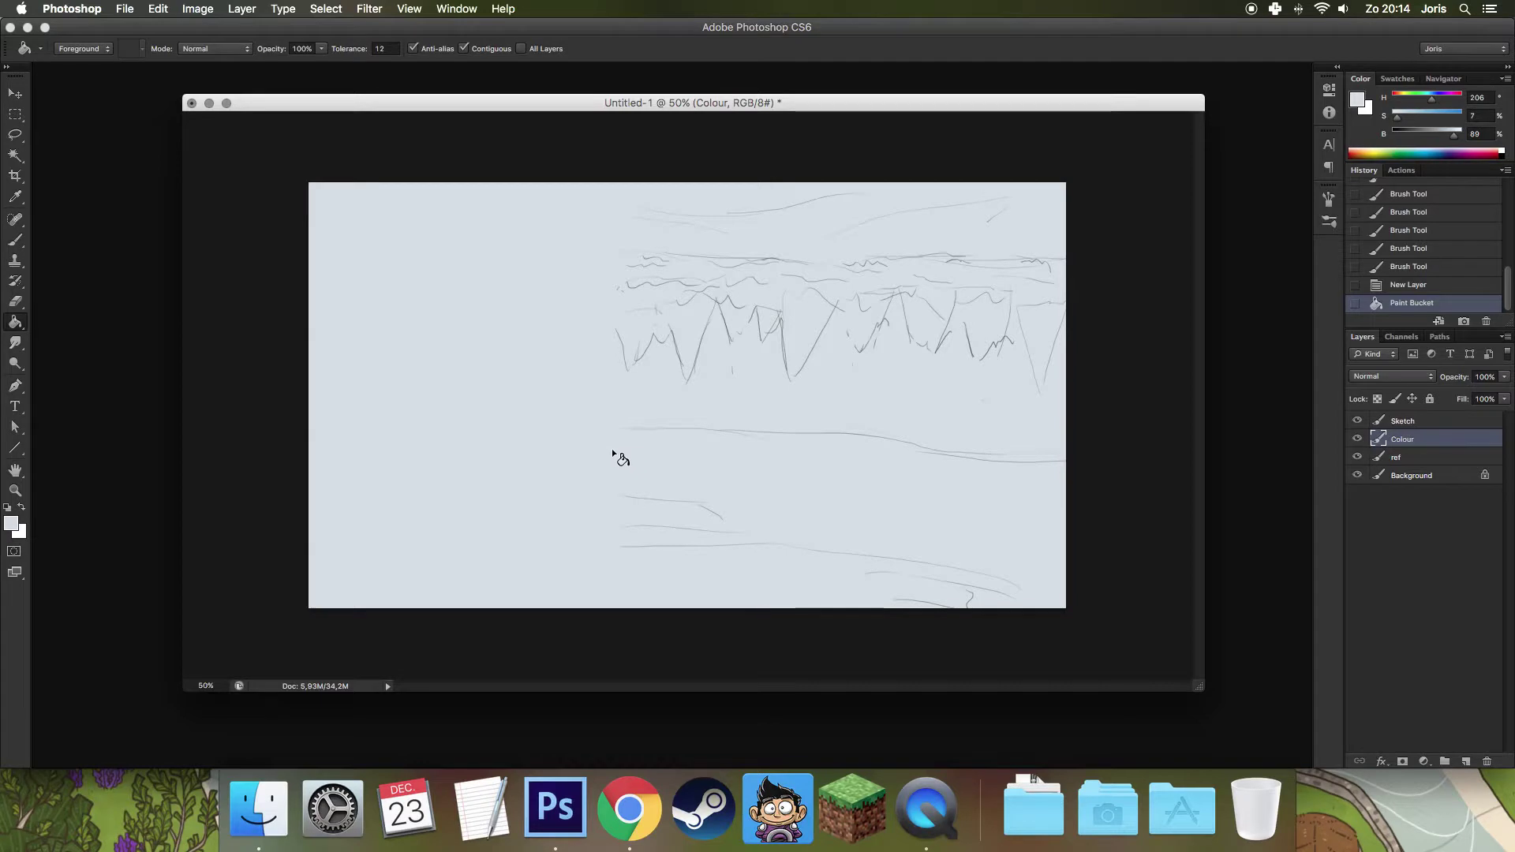
key("m")
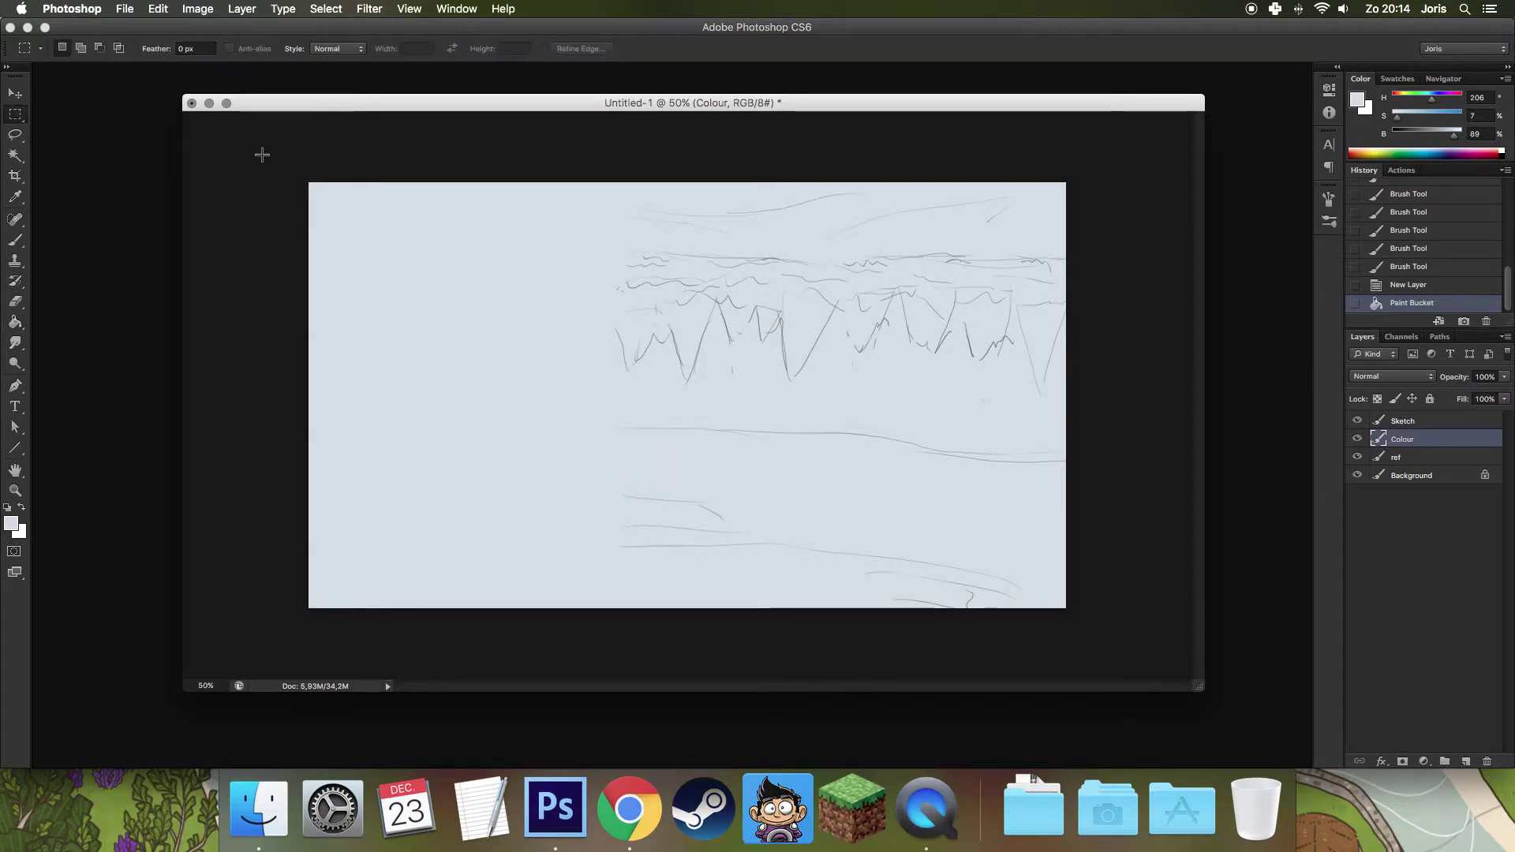
left_click_drag(306, 152, 612, 632)
key("Delete")
key("super+d")
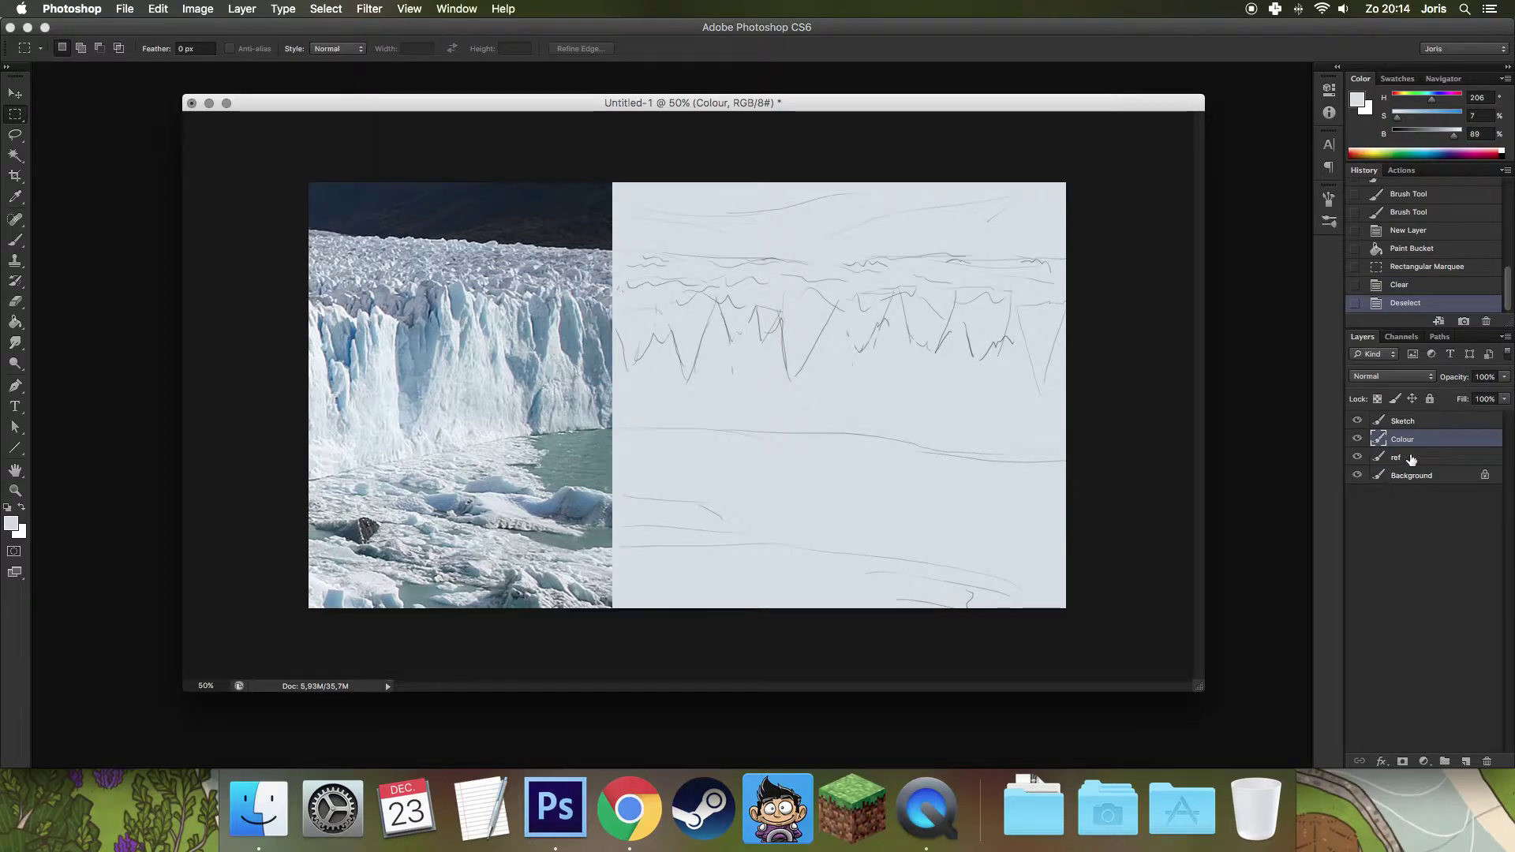
Lasso the water below the horizon and fill it with teal sampled from the photo.
key("l")
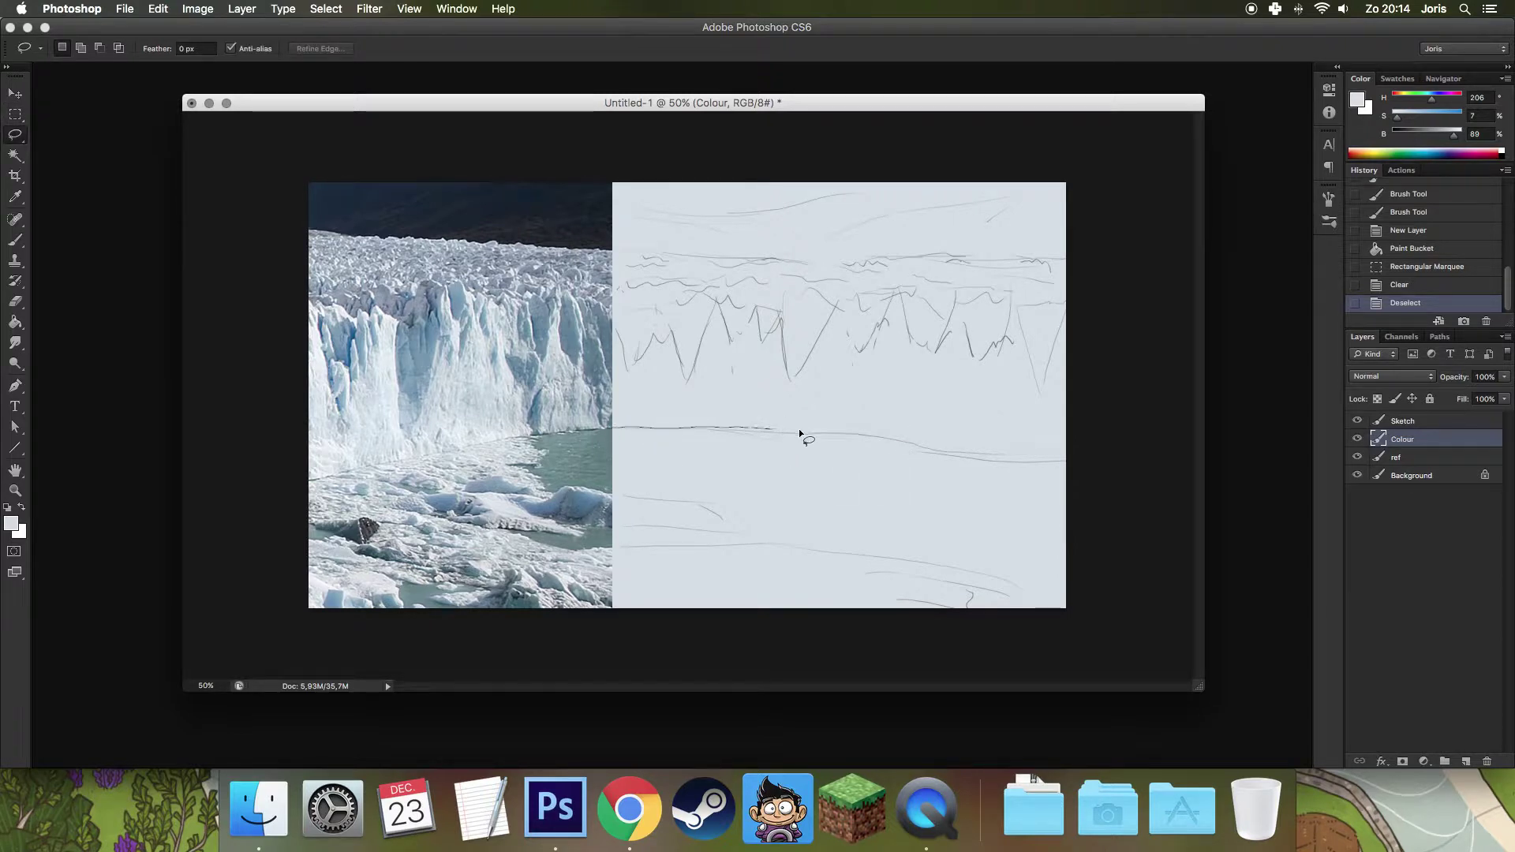
left_click_drag(892, 437, 1095, 633)
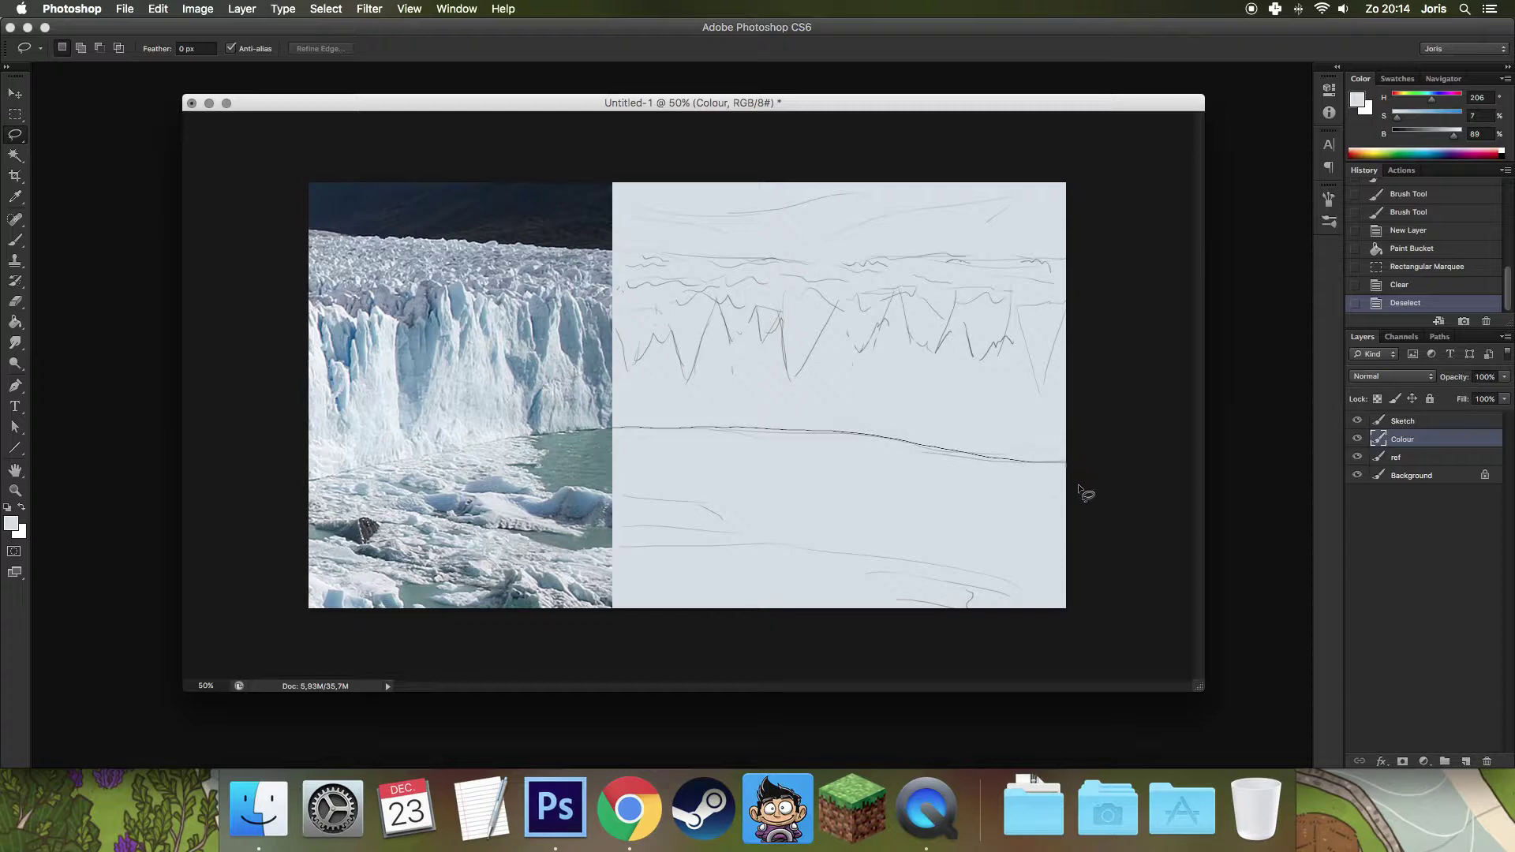
left_click_drag(1095, 633, 617, 607)
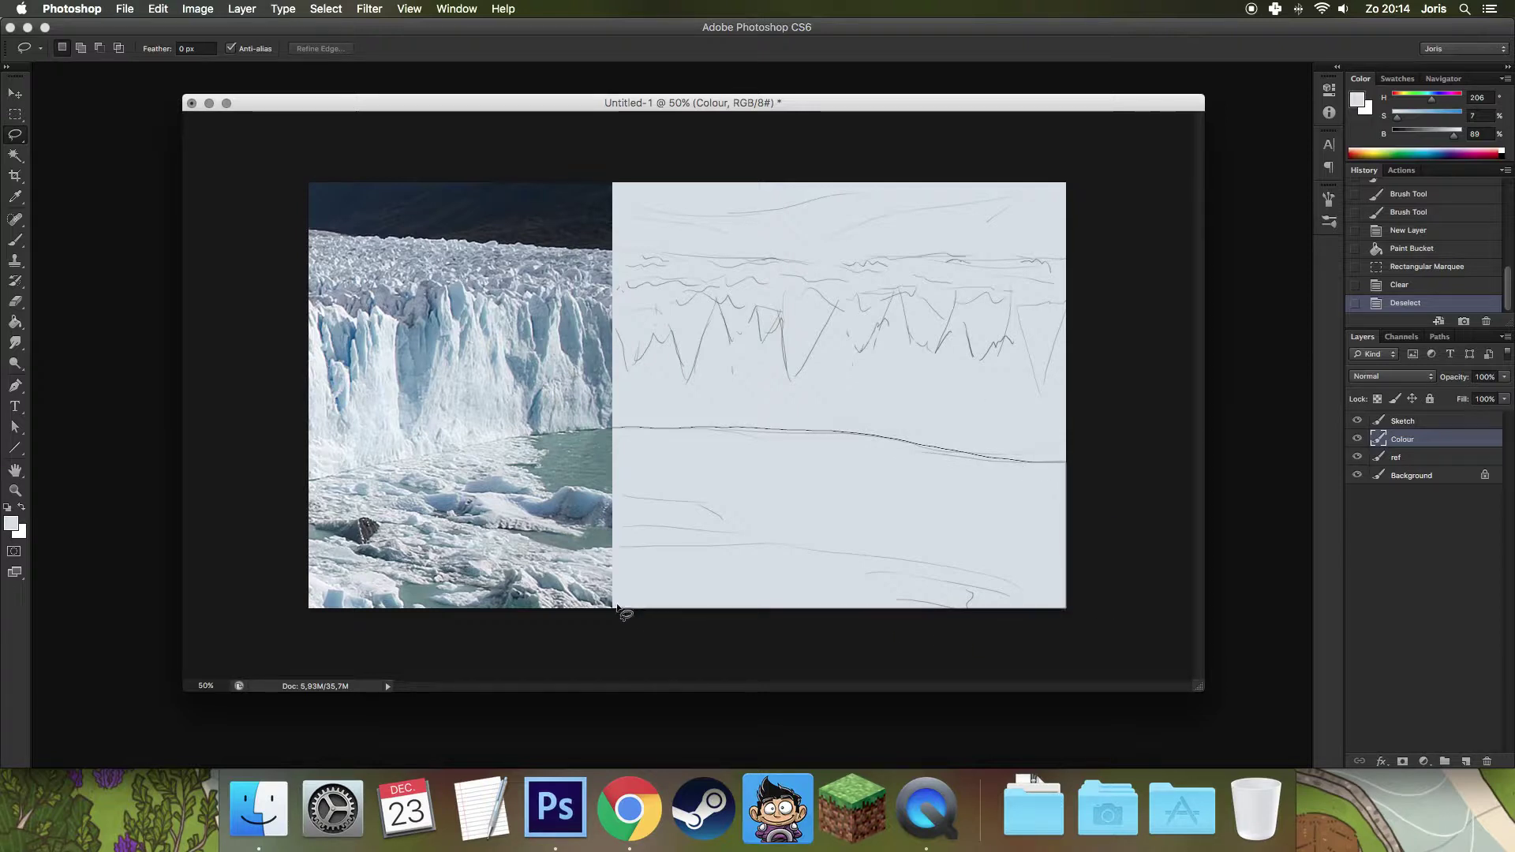
left_click_drag(616, 548, 613, 442)
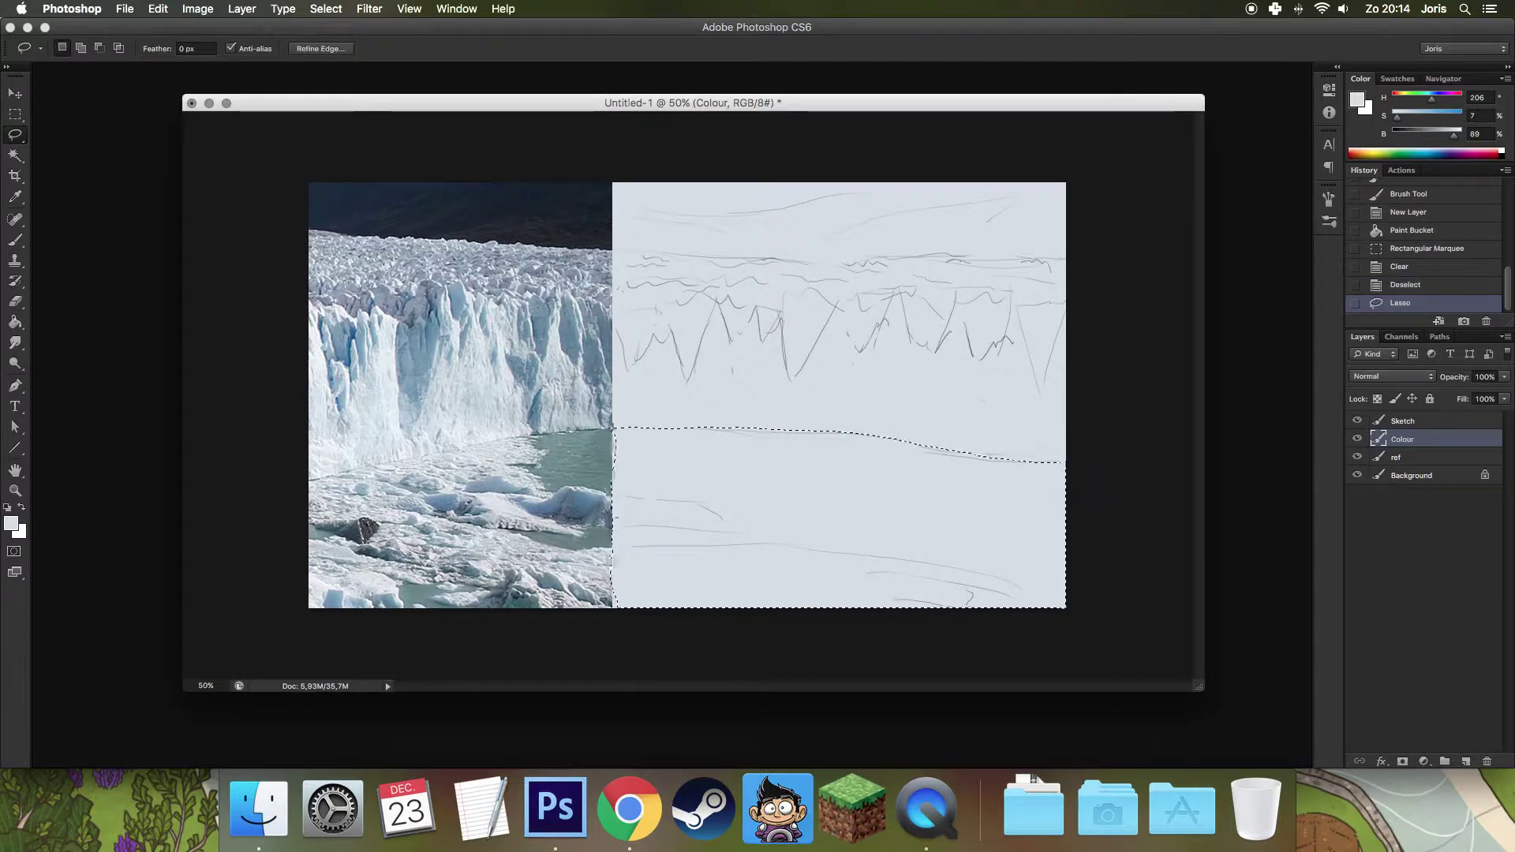
key("slash")
key("g")
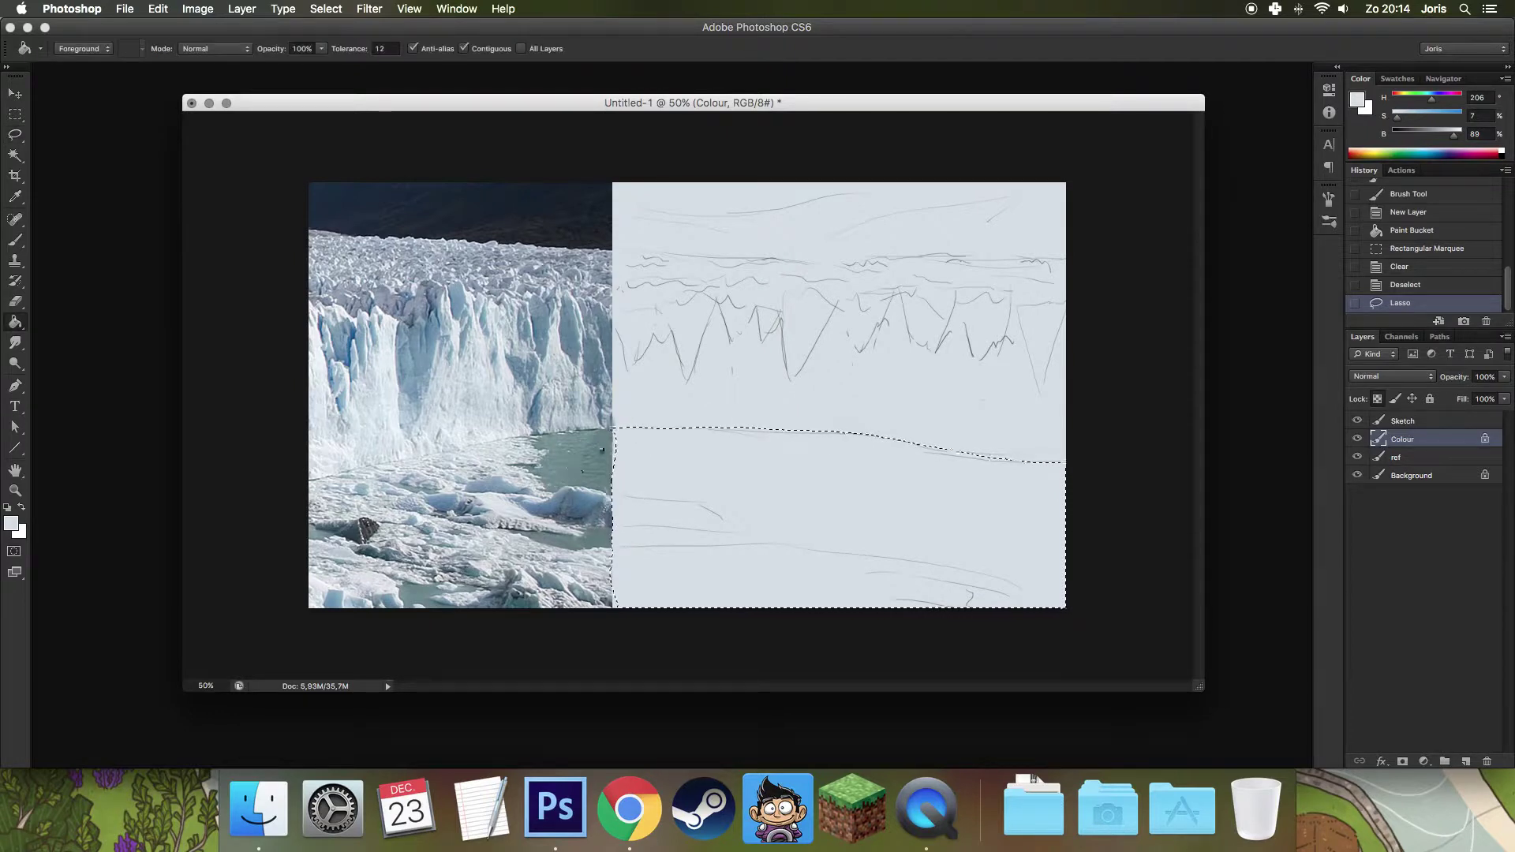
left_click(606, 440, "alt")
left_click(666, 466)
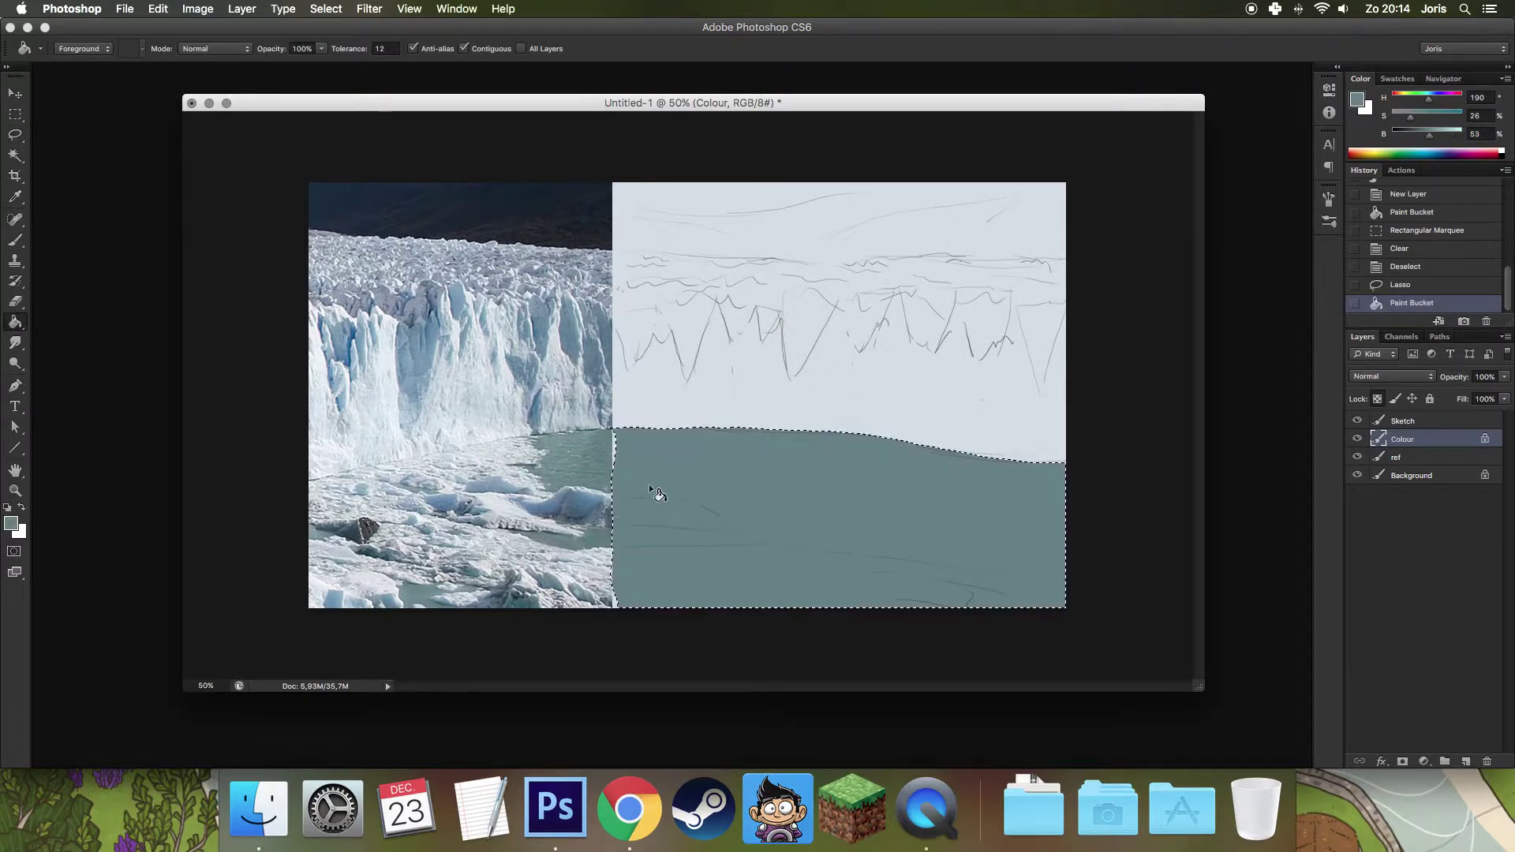
key("ctrl+d")
Paint grey-teal streaks over the water with a 24 px brush, covering the white sliver.
key("b")
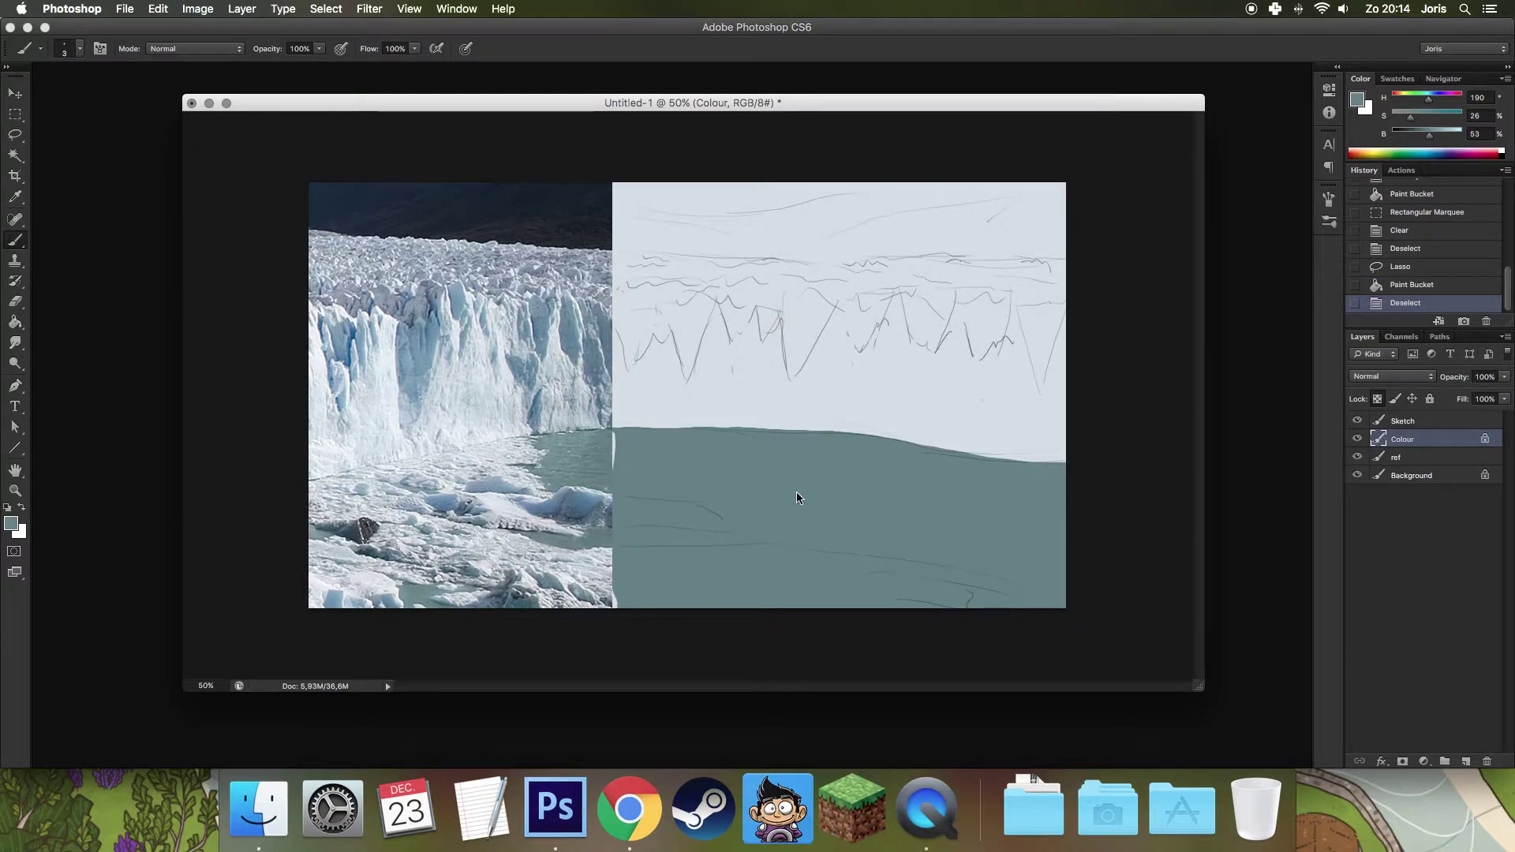
right_click(797, 490)
left_click_drag(814, 364, 830, 364)
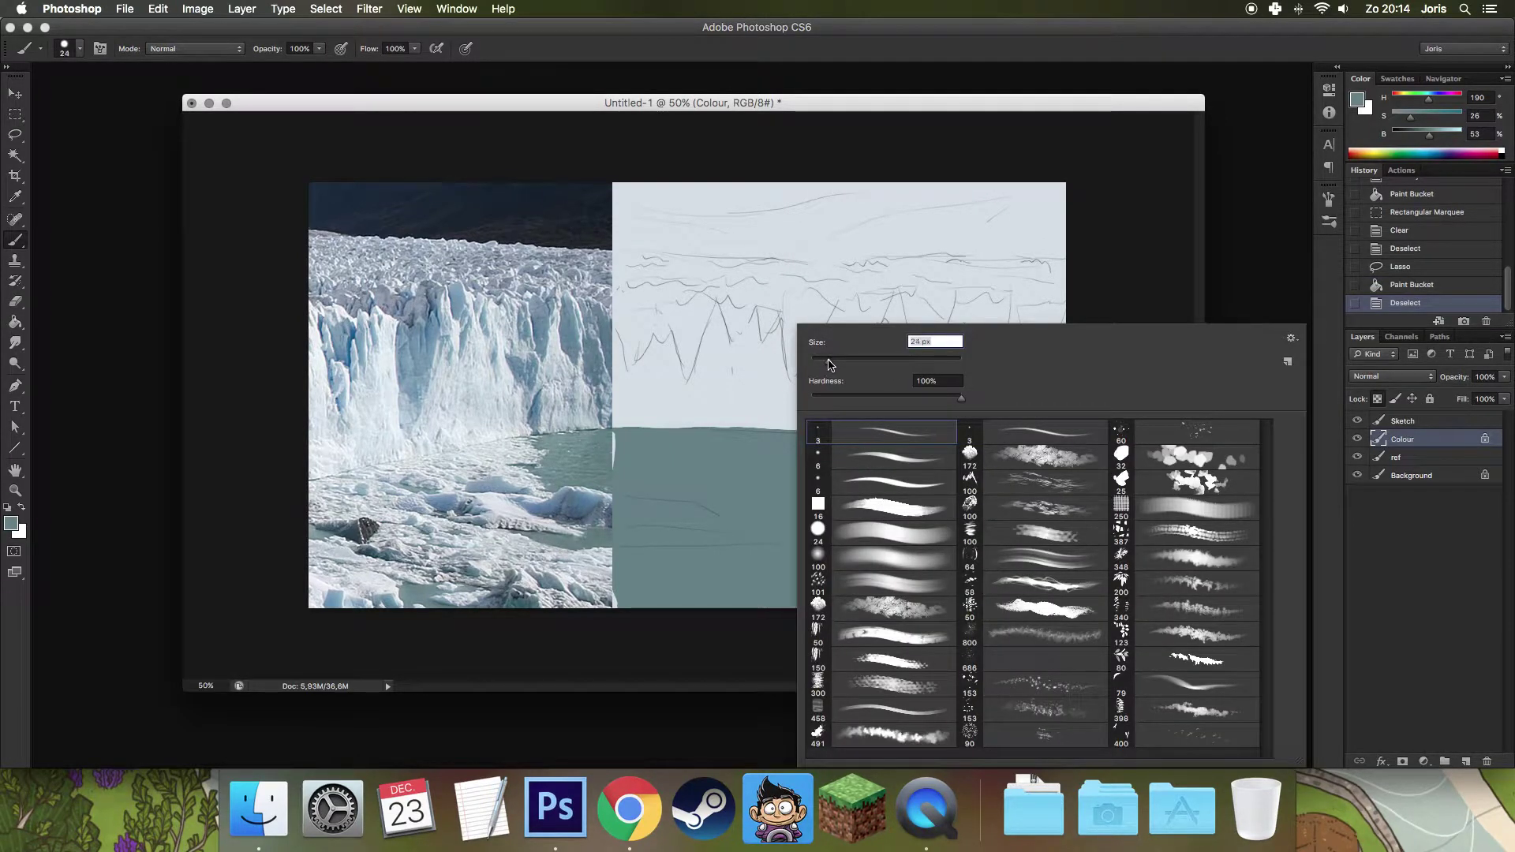
key("Return")
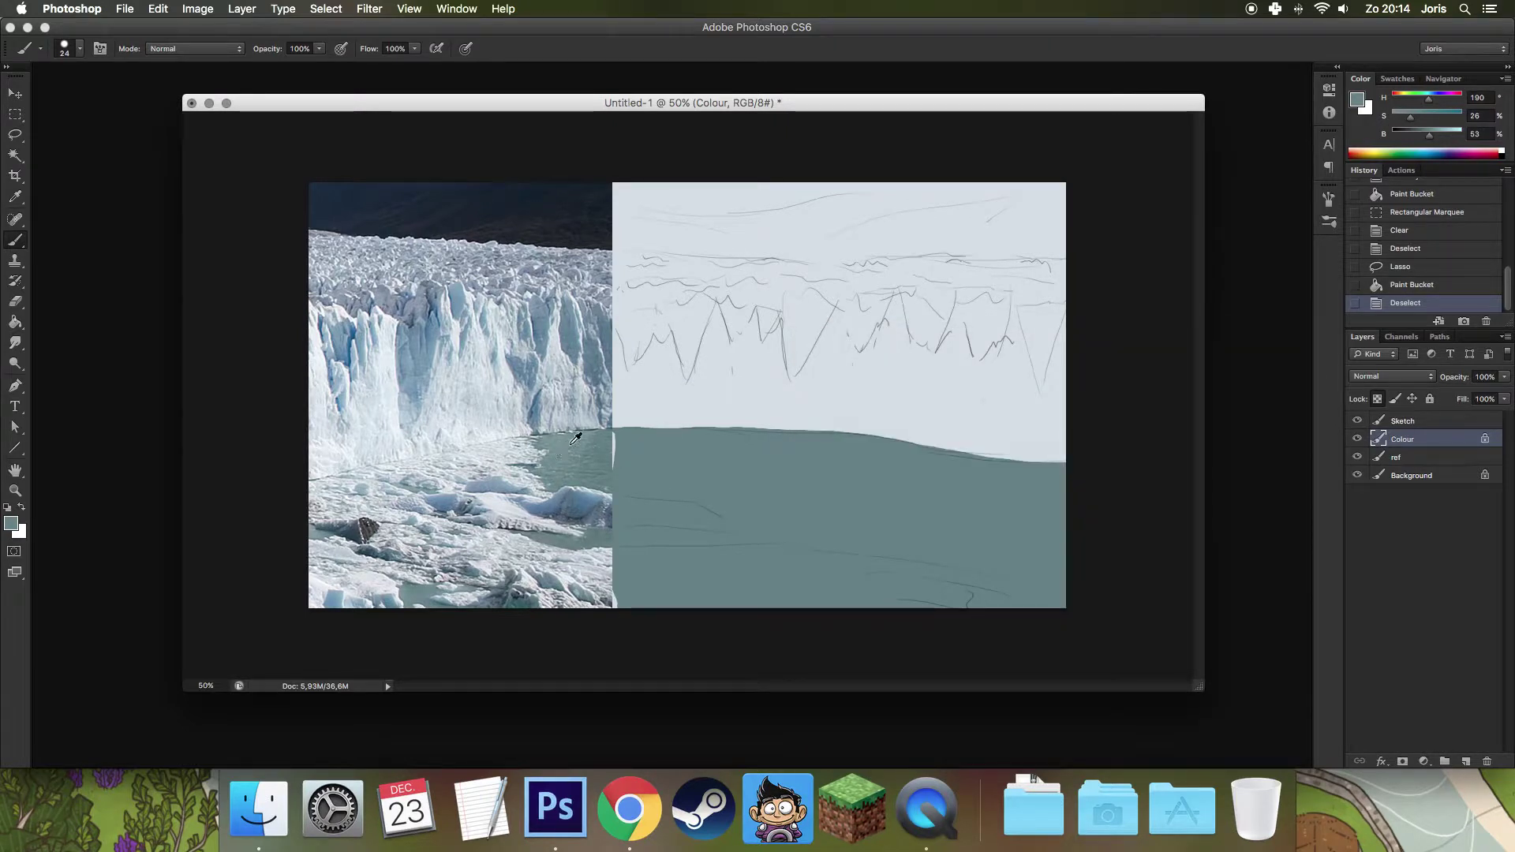
left_click(559, 440, "alt")
left_click_drag(622, 439, 625, 451)
mouse_move(627, 438)
left_mouse_down()
mouse_move(619, 465)
mouse_move(733, 483)
left_mouse_up()
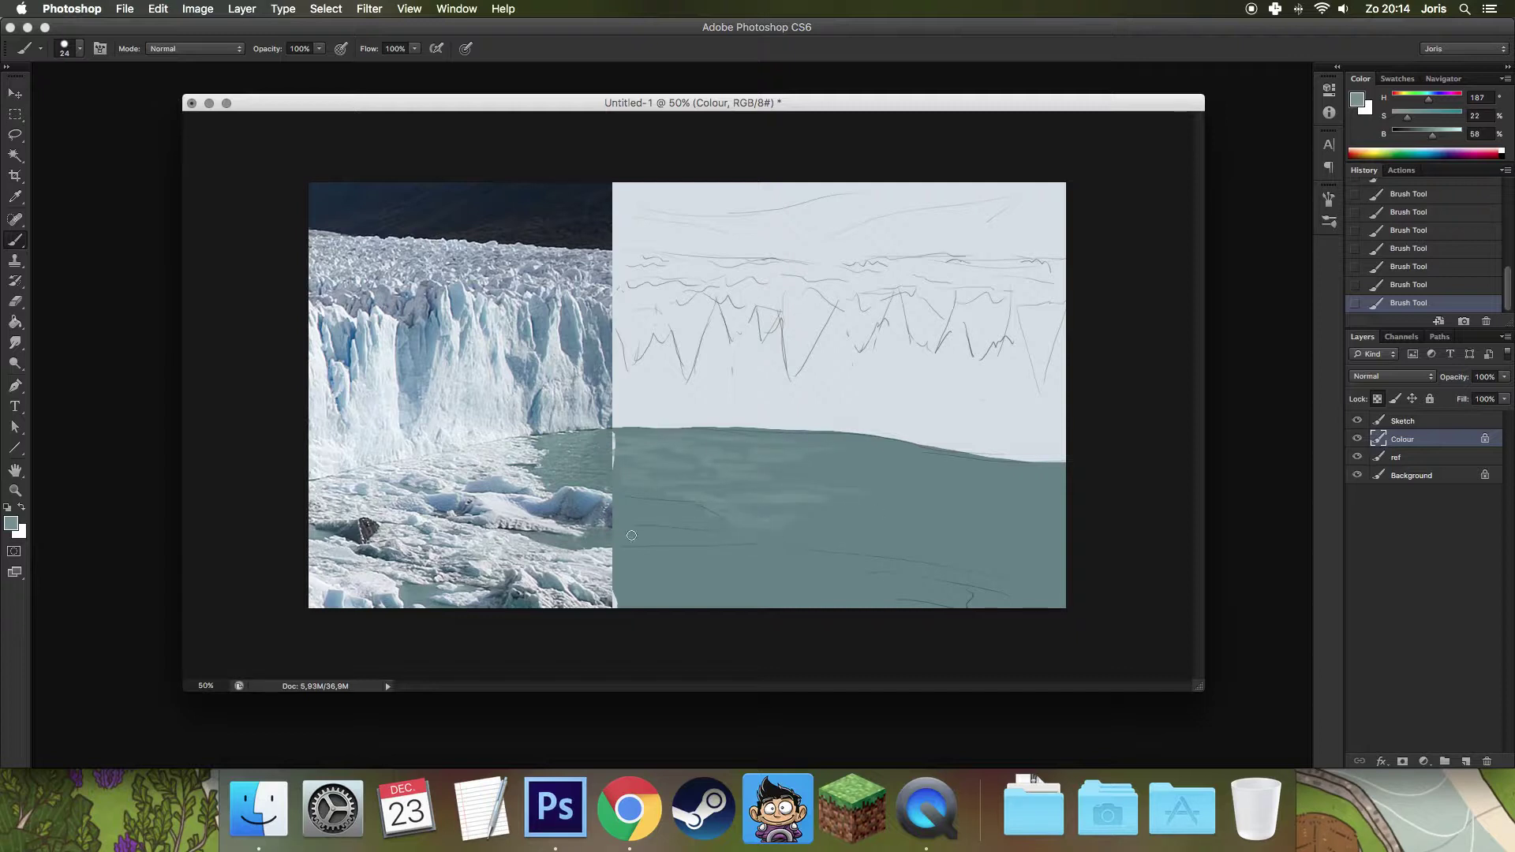
left_click_drag(838, 537, 931, 544)
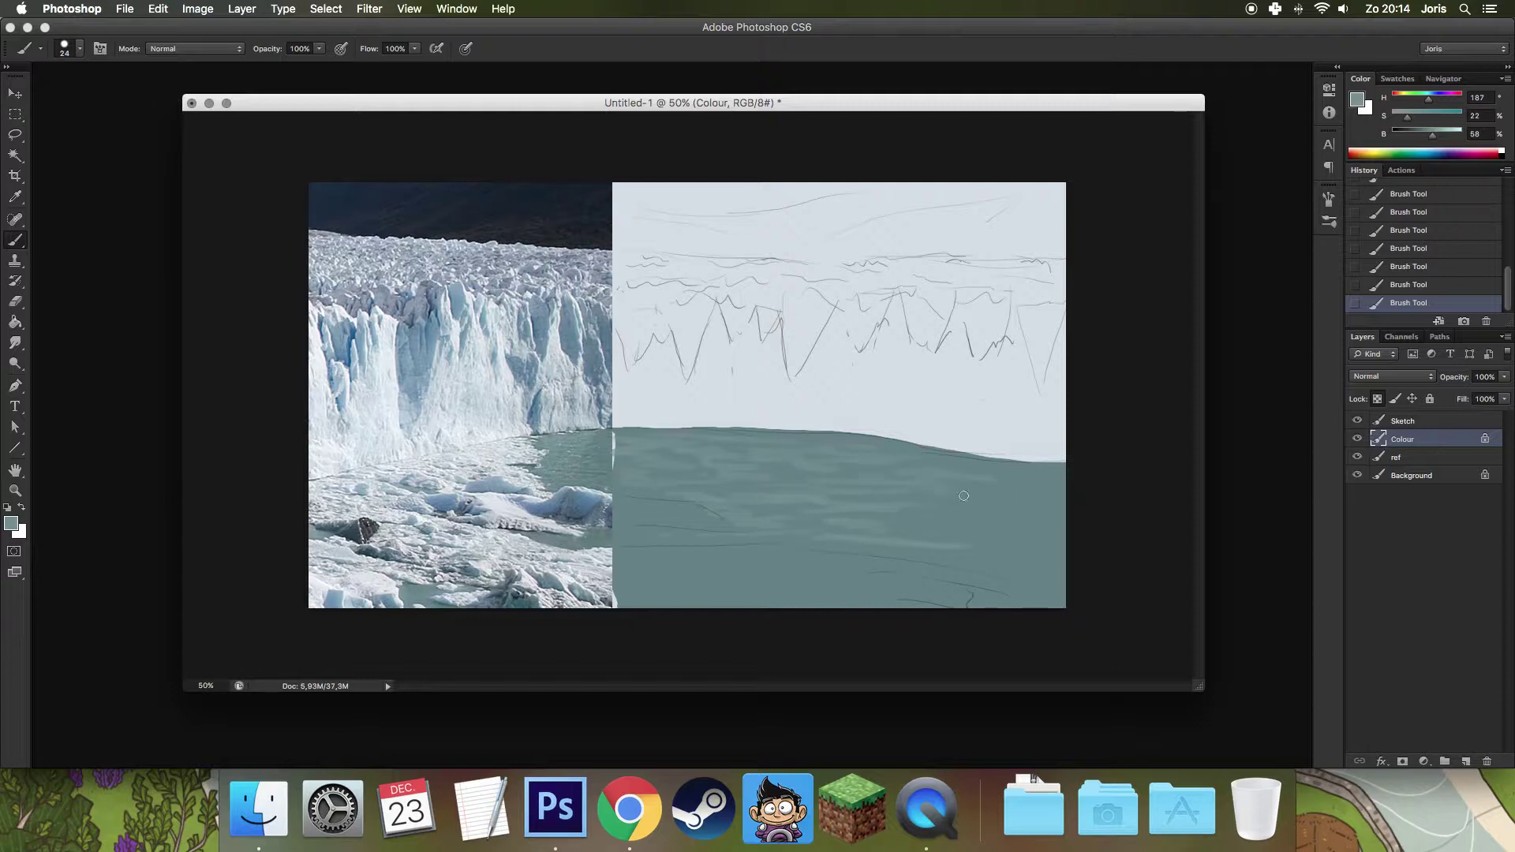
left_click_drag(1064, 478, 955, 462)
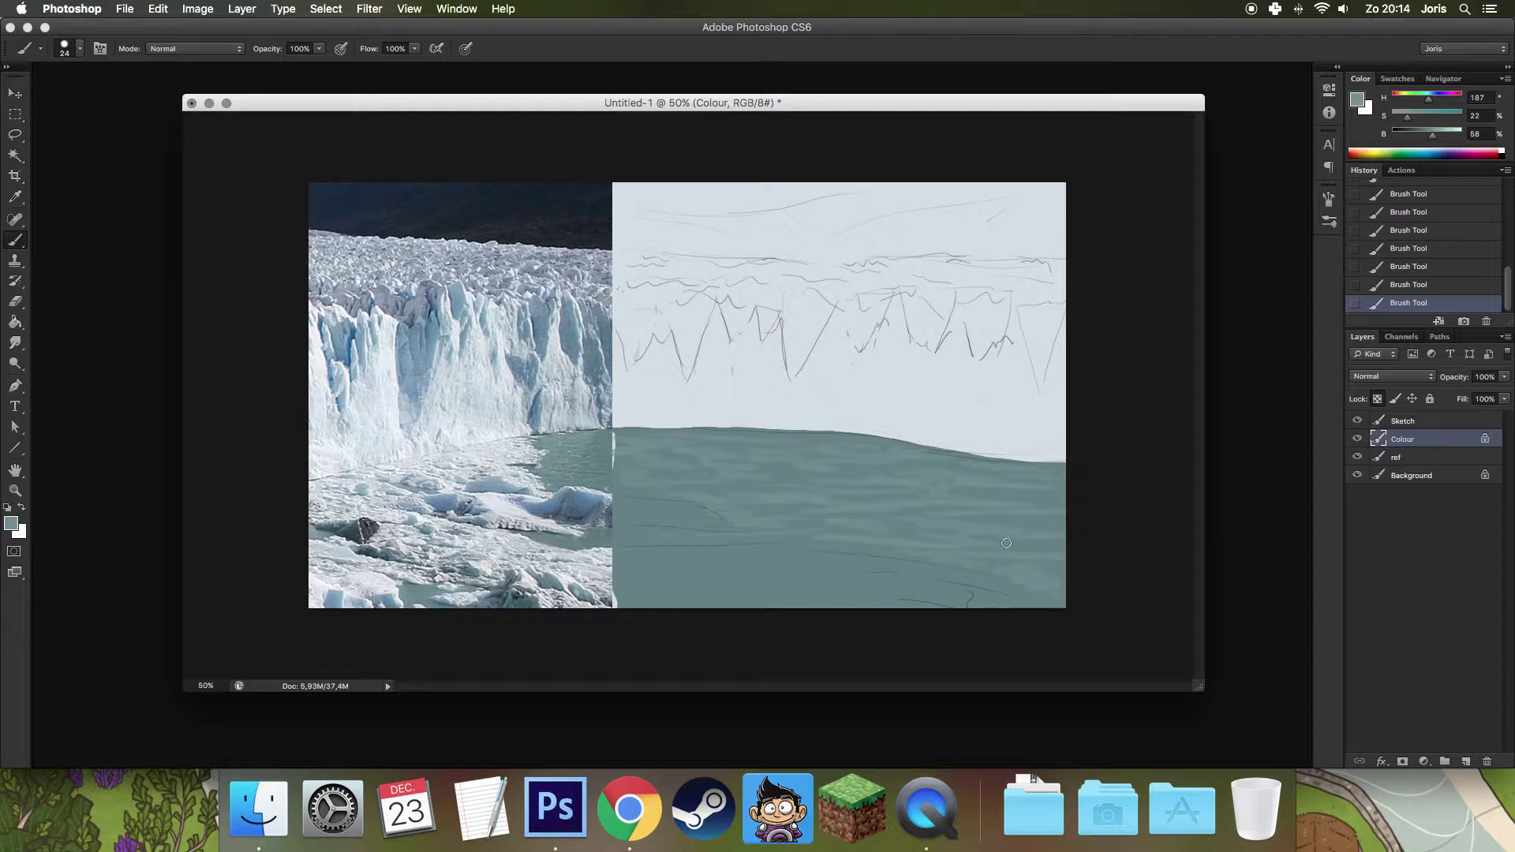
left_click(503, 447, "alt")
Dab small light ice flecks on the water using 10 px and smaller brushes.
right_click(835, 416)
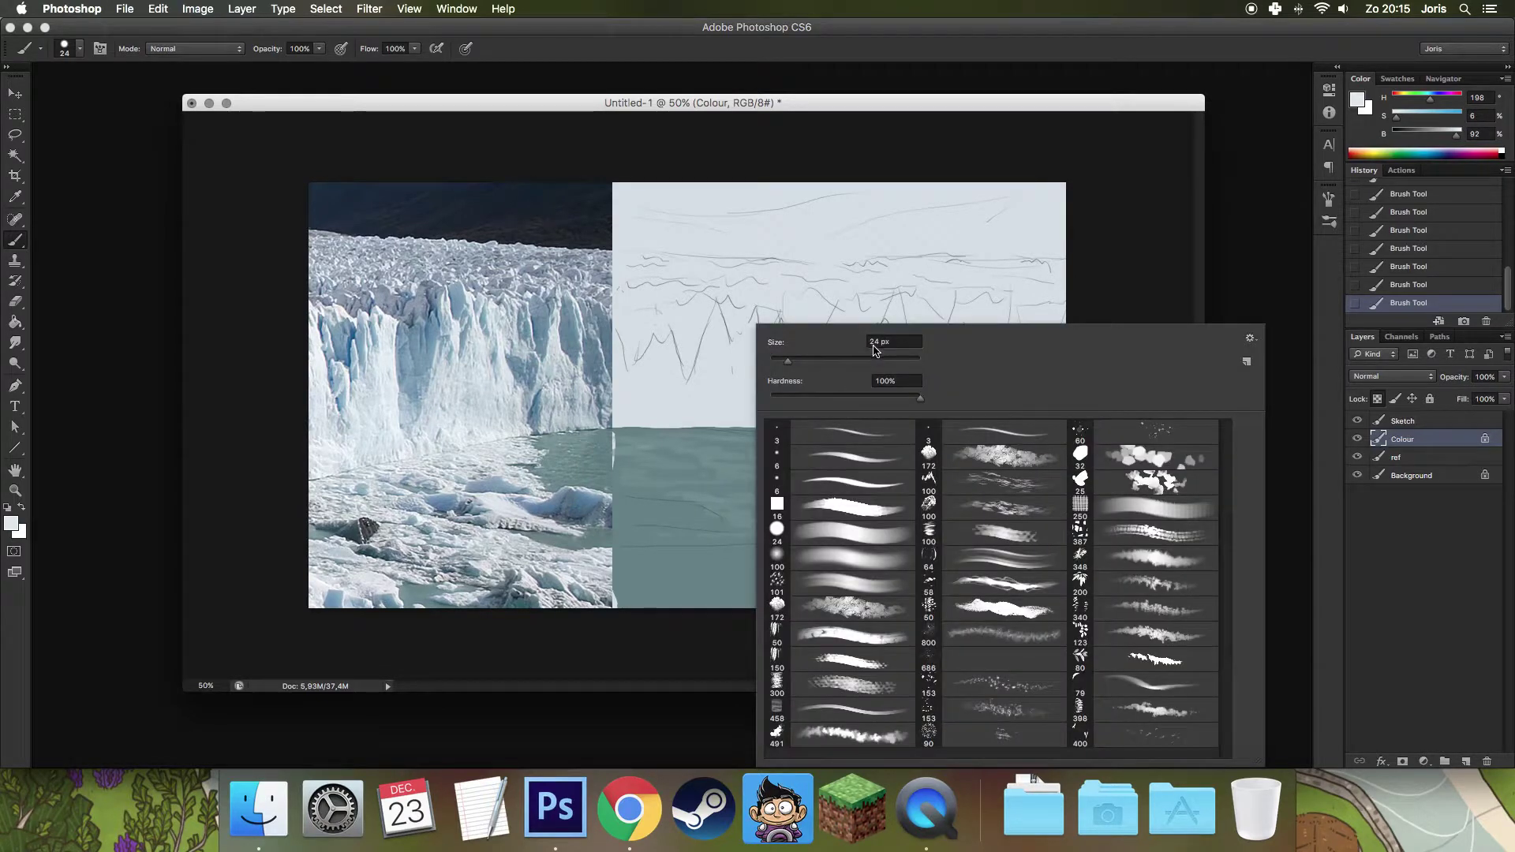
left_click_drag(788, 363, 779, 367)
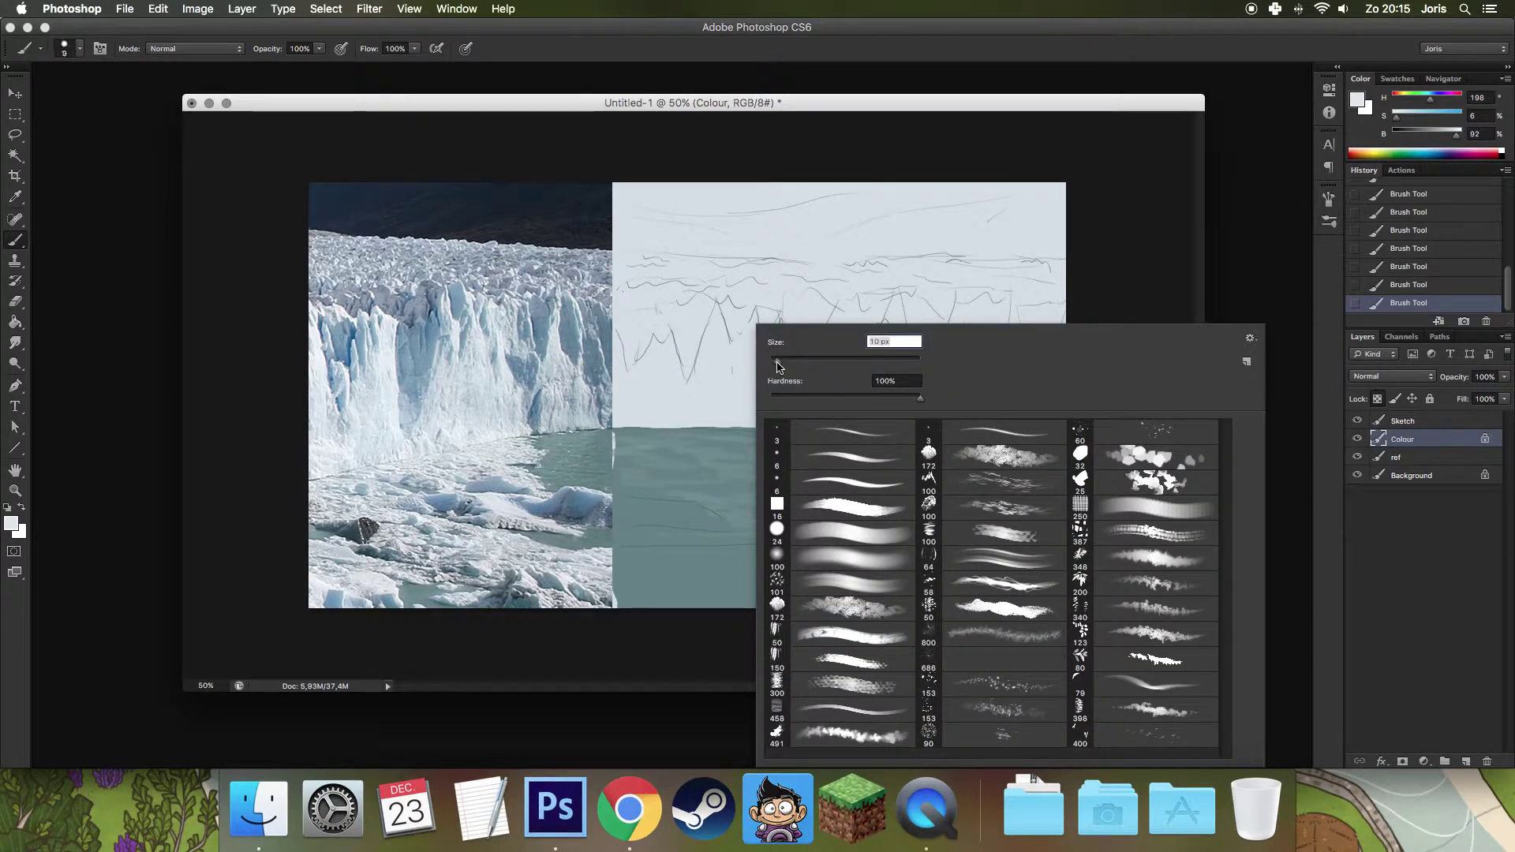
key("Return")
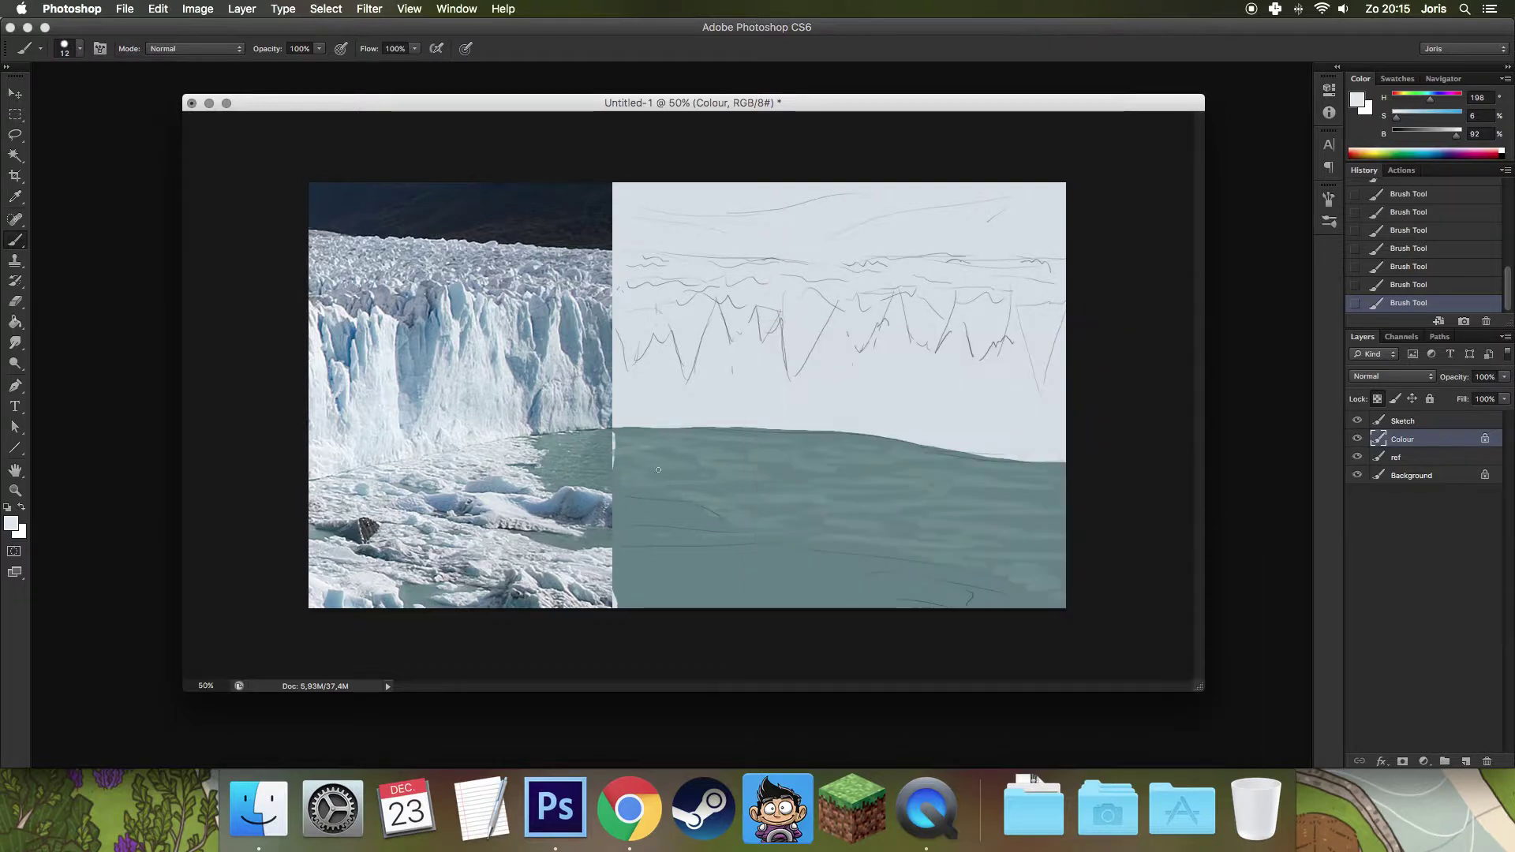
left_click_drag(696, 464, 709, 463)
right_click(920, 433)
left_click_drag(904, 359, 865, 365)
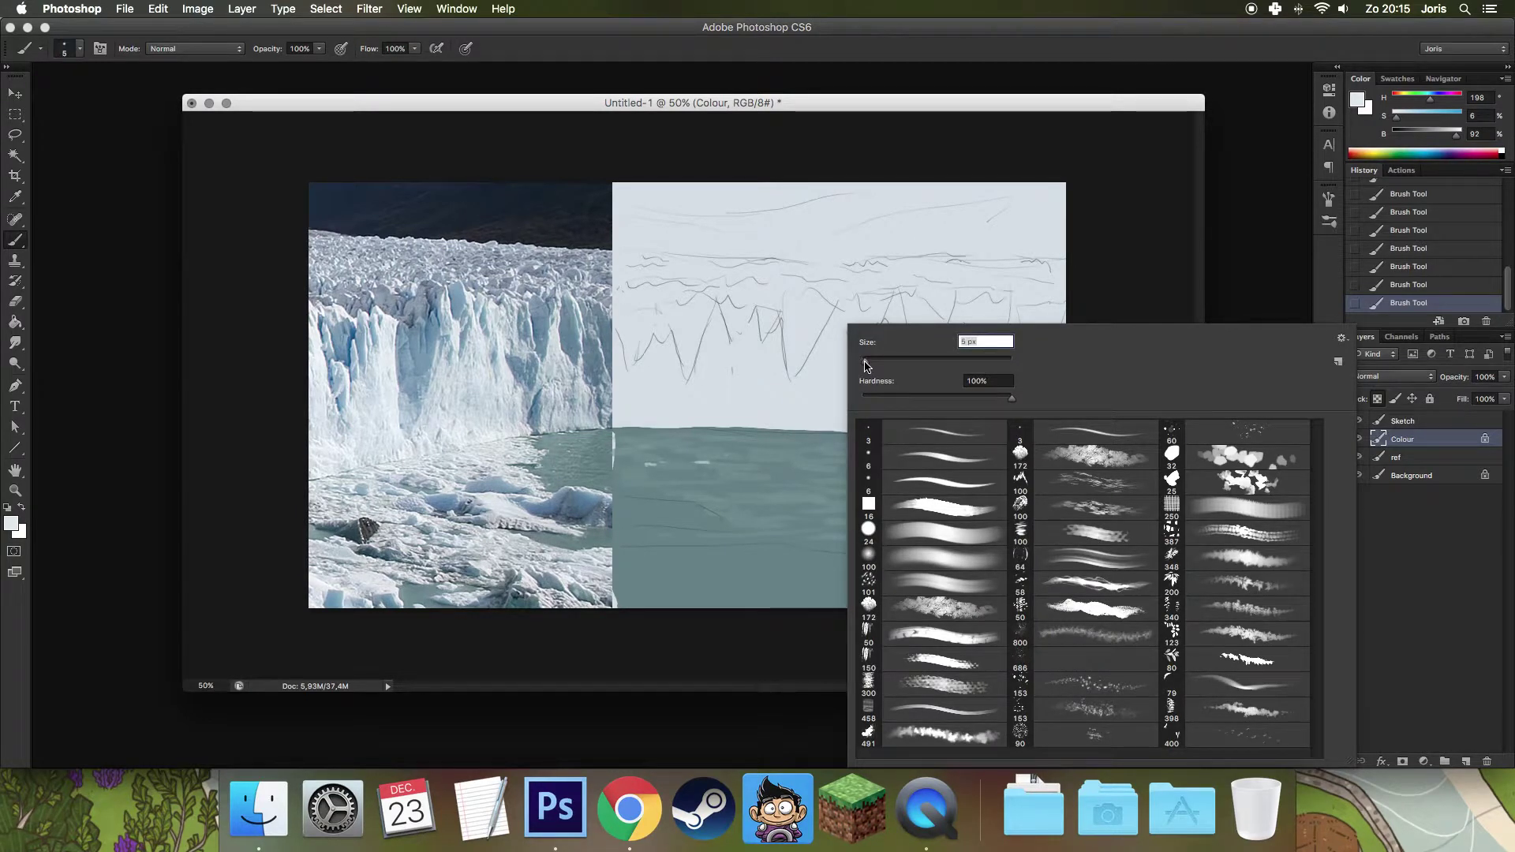
left_click(741, 497)
left_click_drag(753, 477, 757, 472)
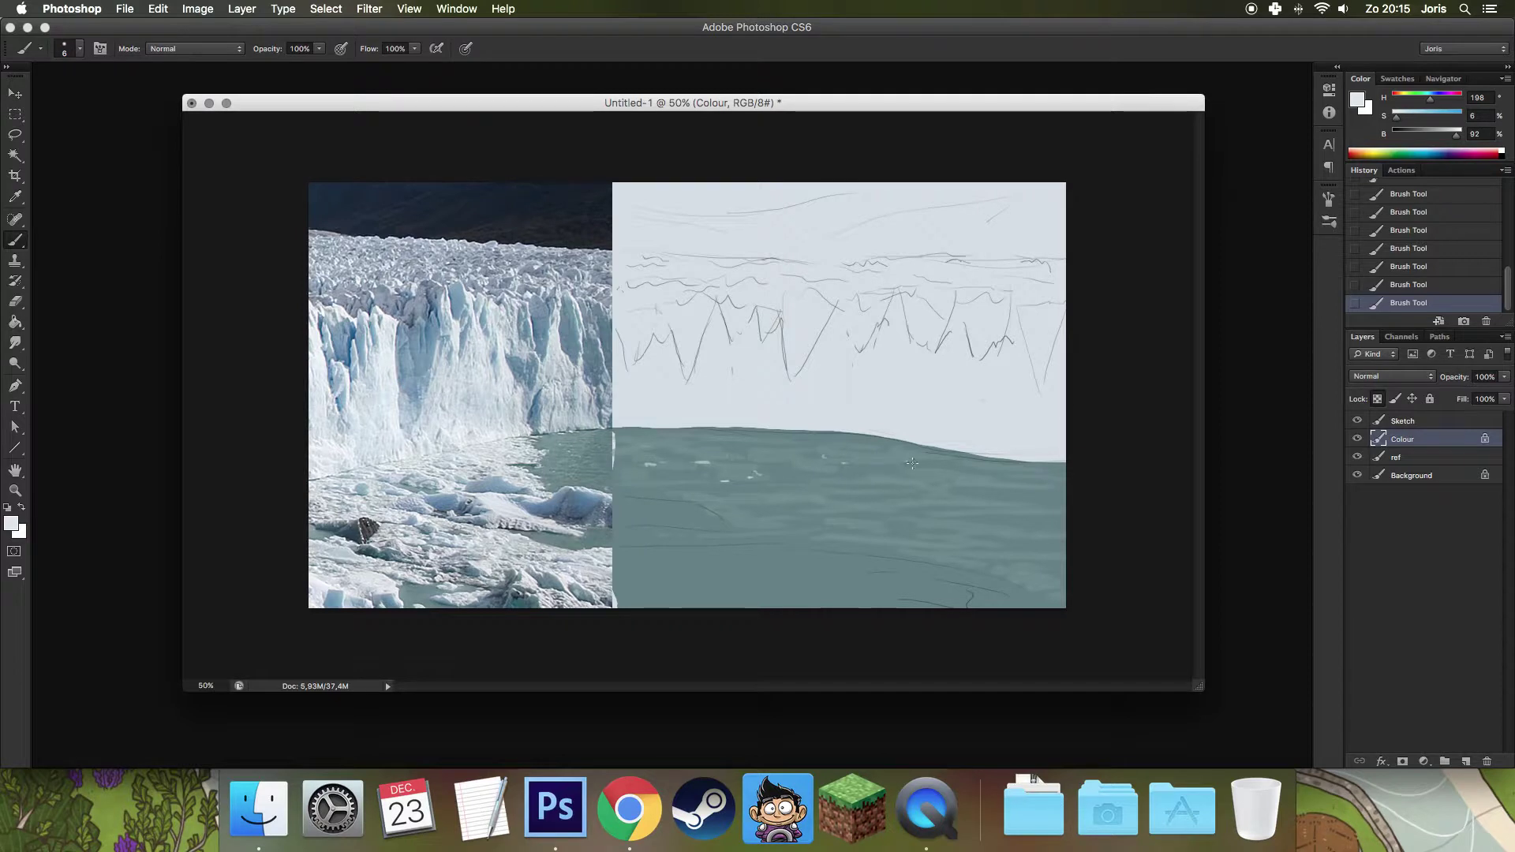
left_click_drag(827, 496, 840, 497)
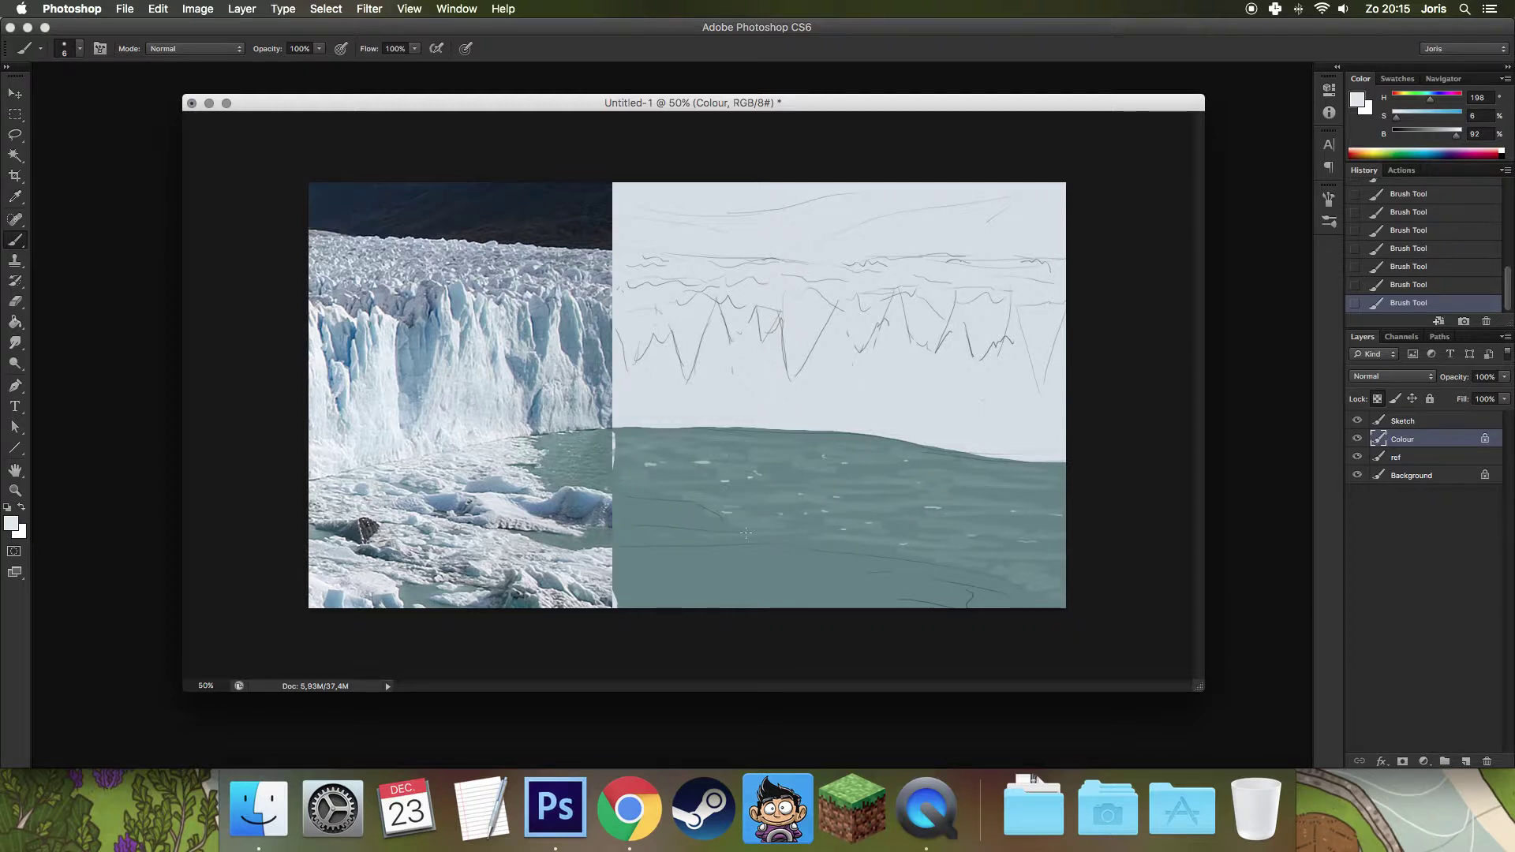
Resample slightly varied teal water tones from the reference and adjust the brush.
right_click(842, 506)
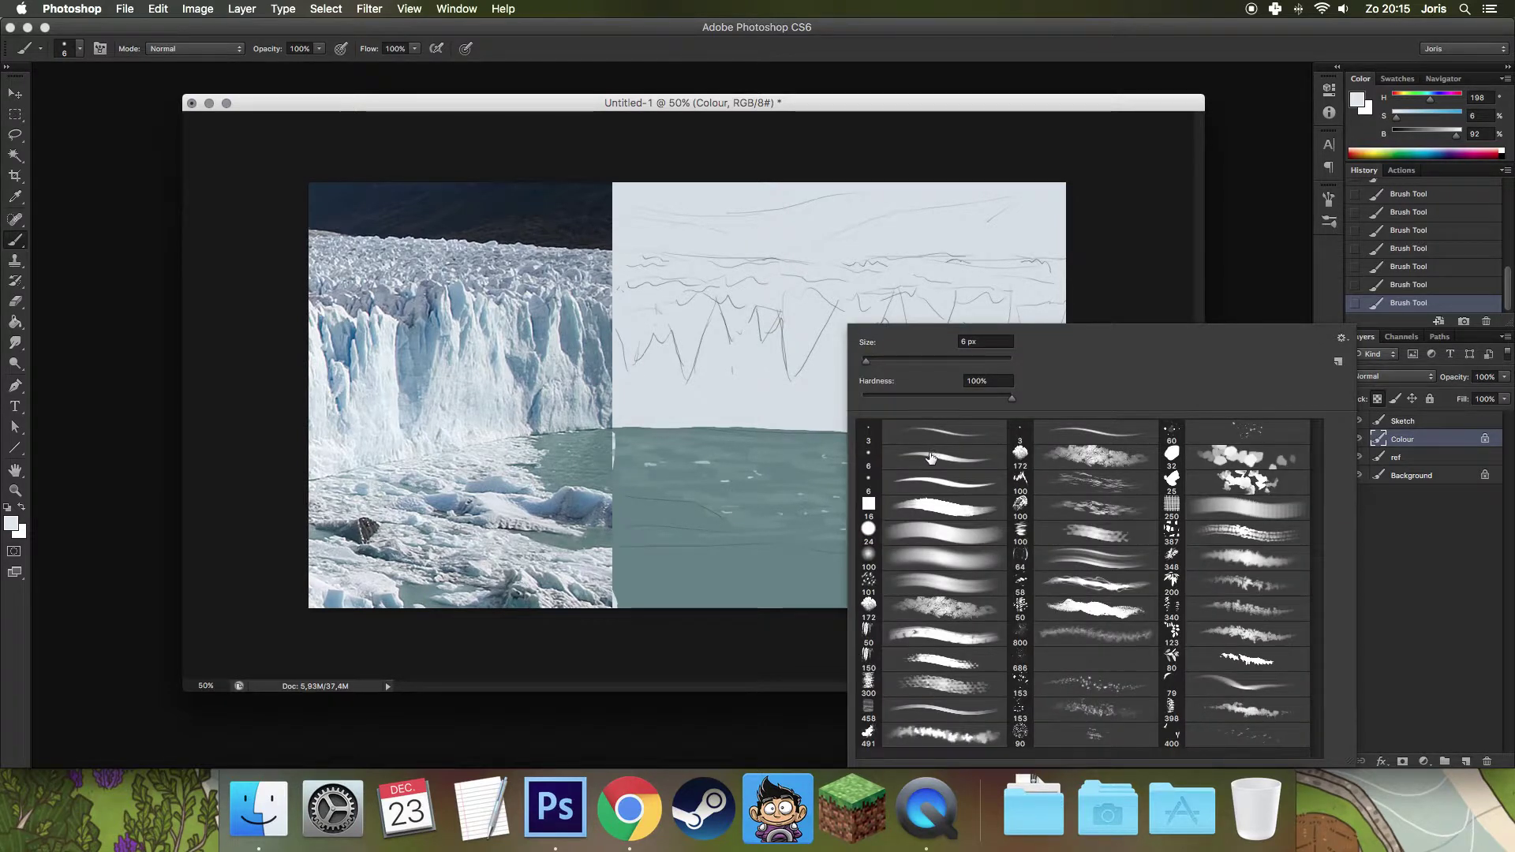
left_click(834, 376)
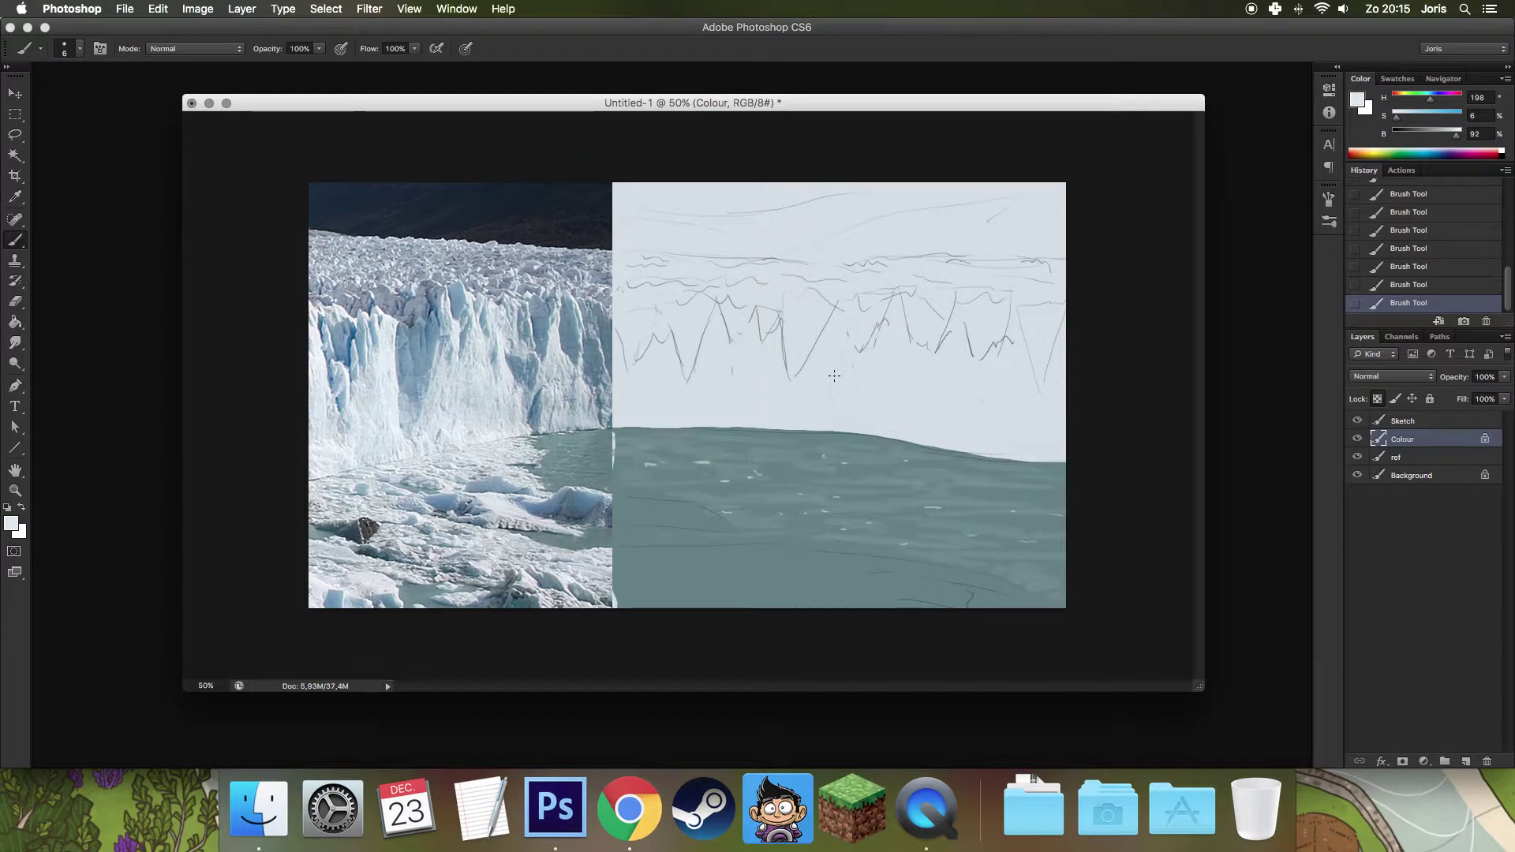
left_click(726, 458, "alt")
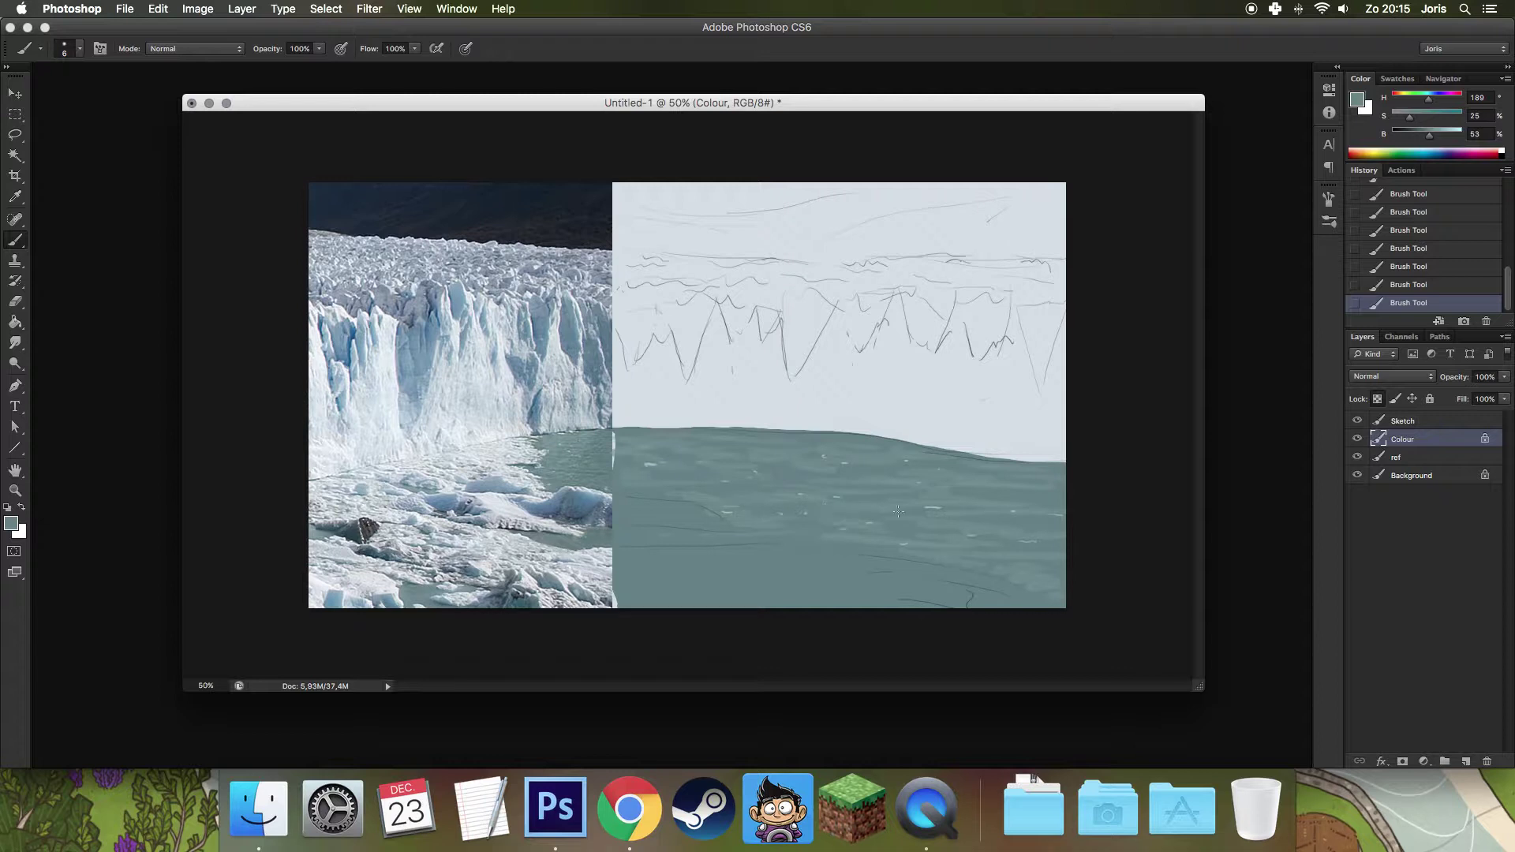
left_click(783, 465, "alt")
right_click(886, 501)
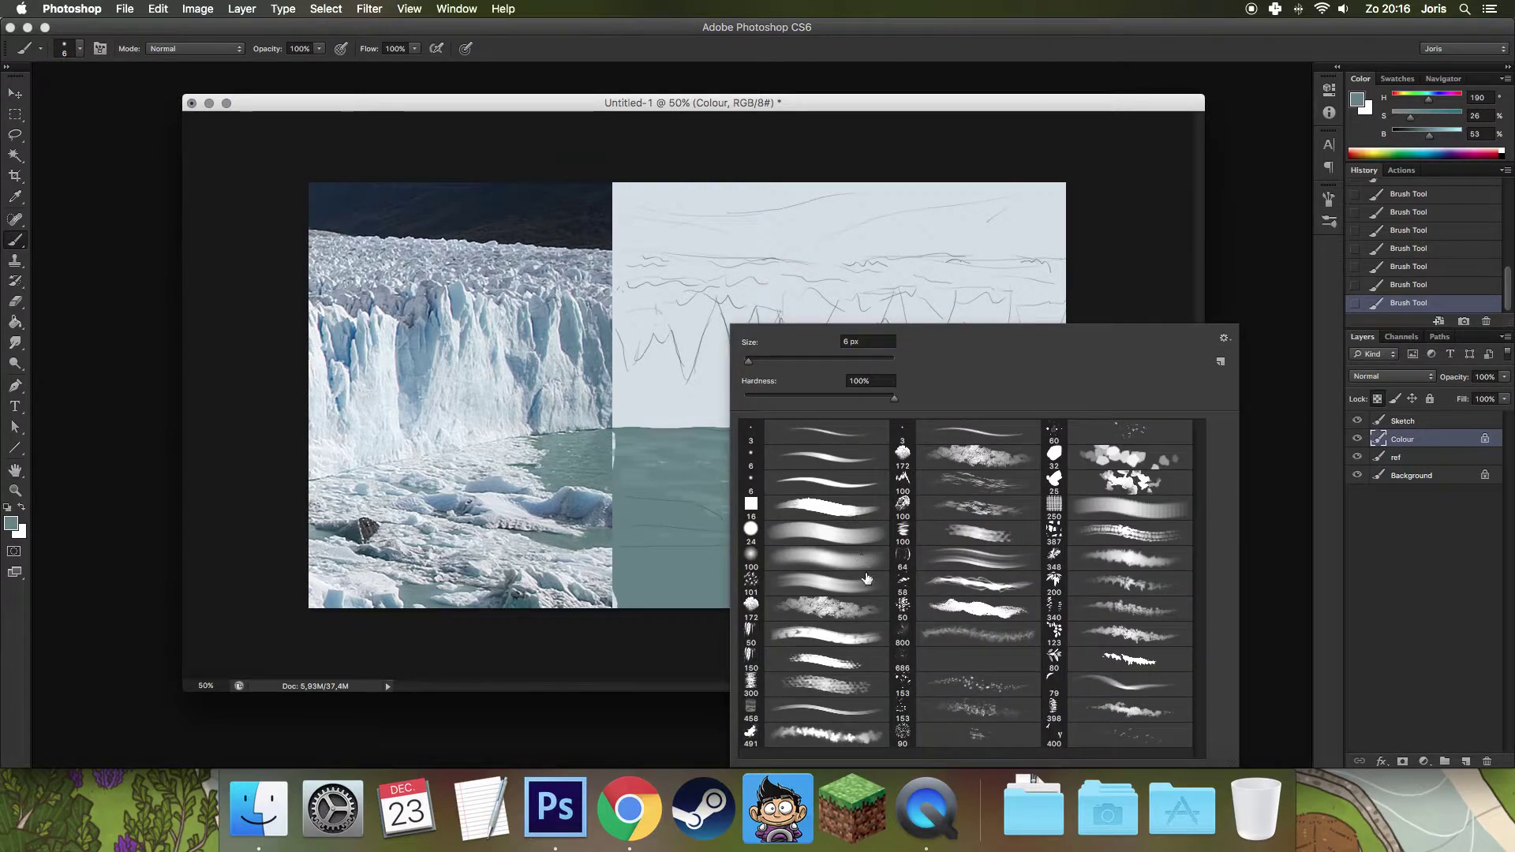
double_click(840, 452)
key("l")
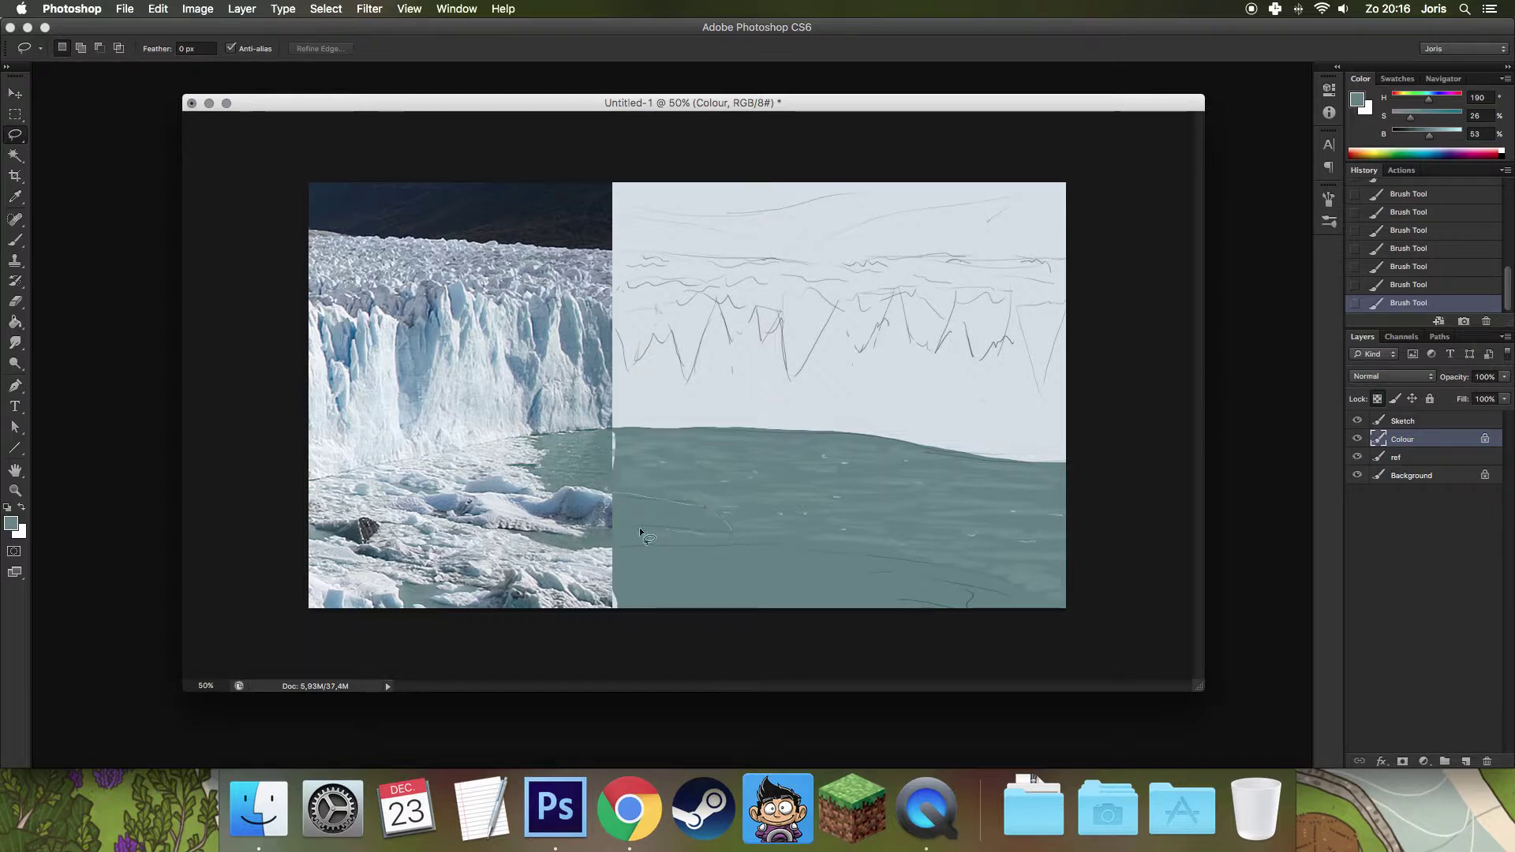
Lasso the floating floe and icy shoreline and fill them pale grey-blue.
left_click_drag(615, 530, 615, 536)
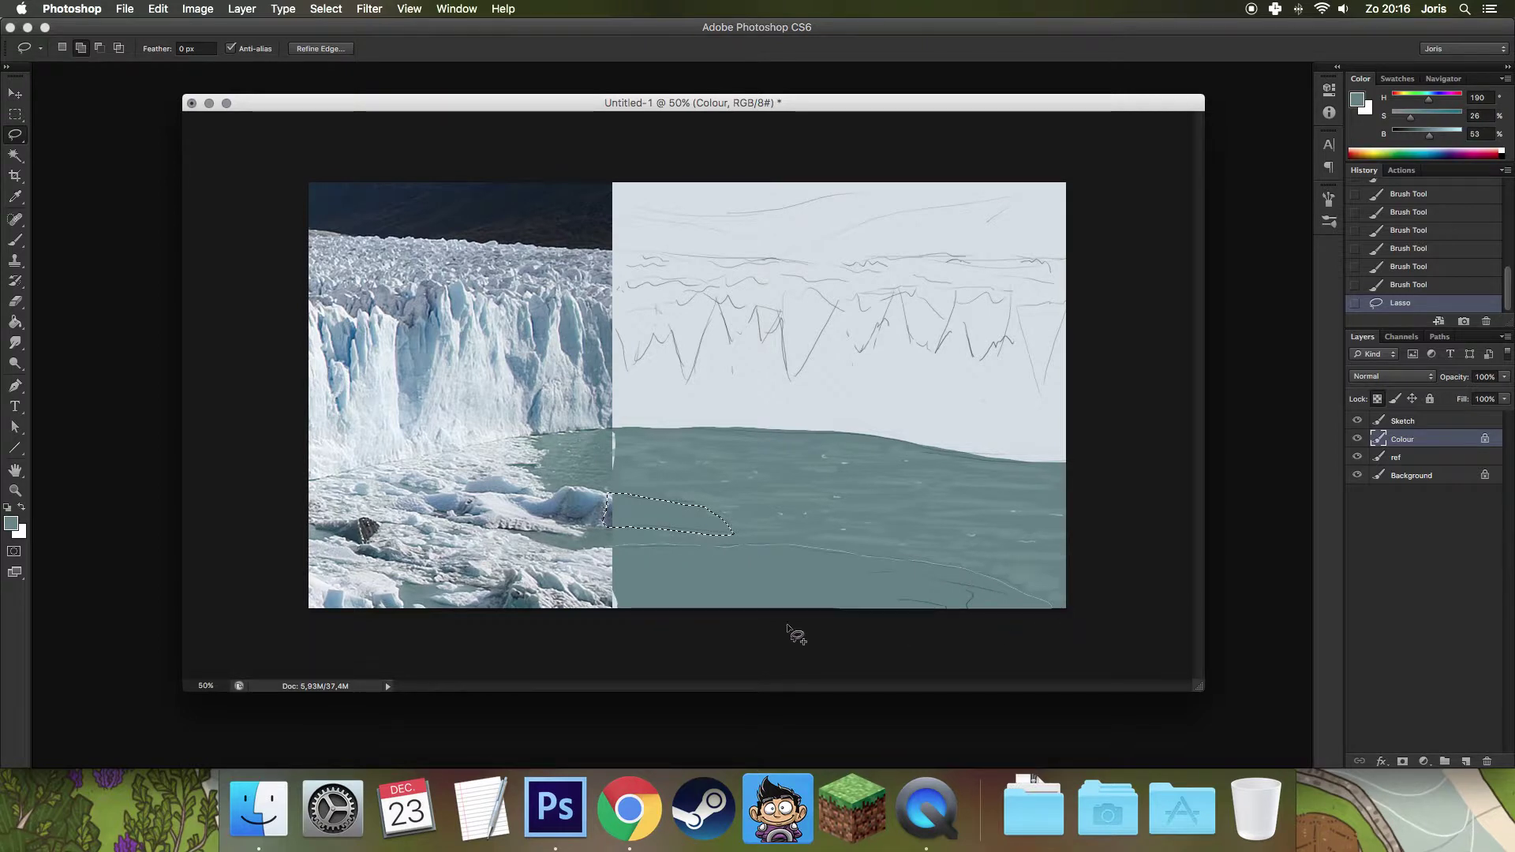
left_click_drag(1061, 619, 606, 546)
key("g")
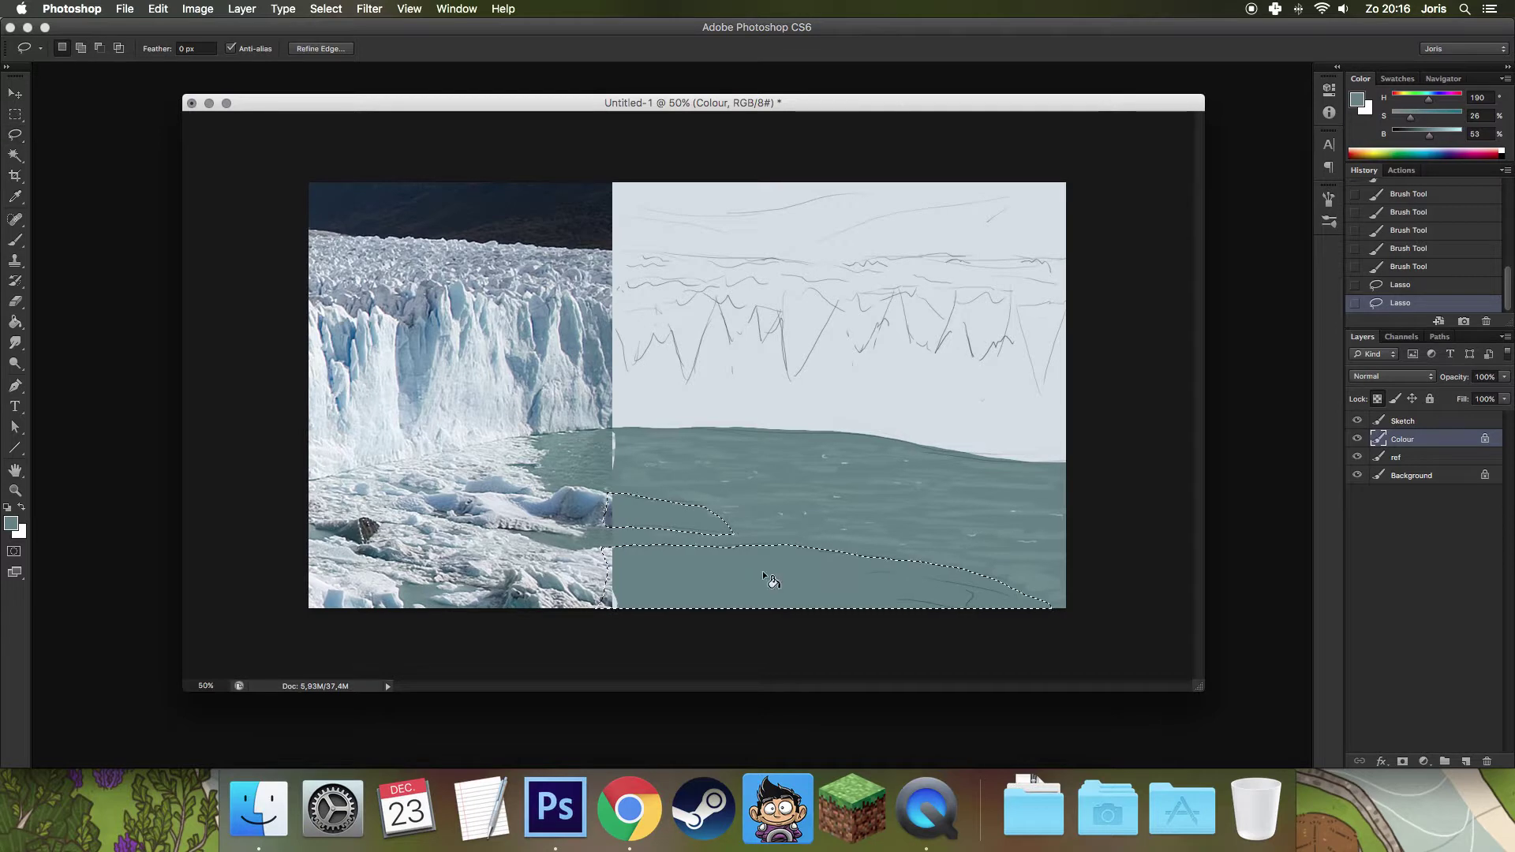
left_click(517, 510, "alt")
left_click(628, 525)
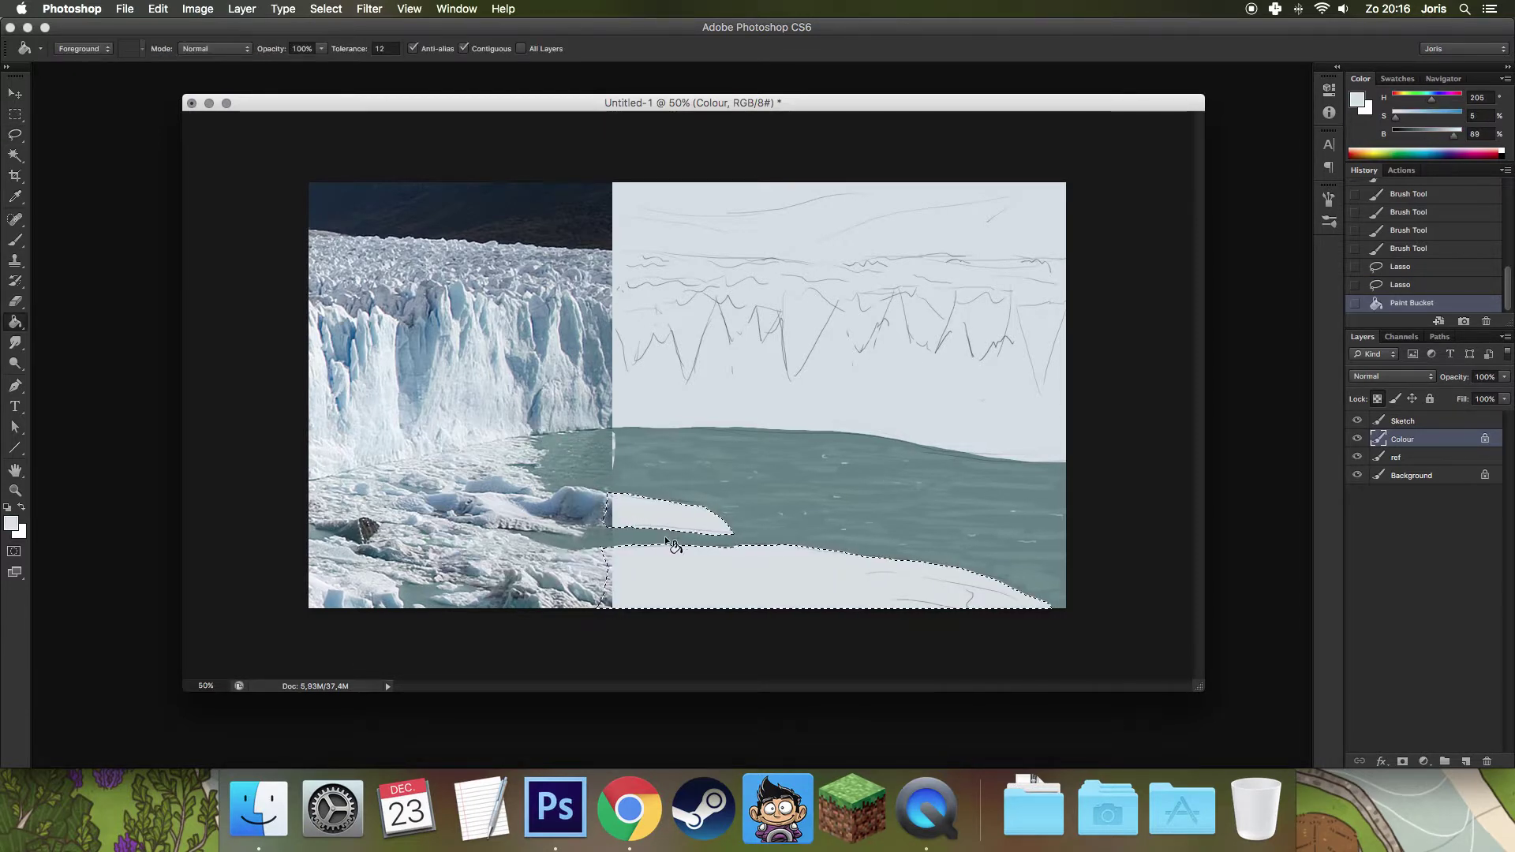
key("super+d")
key("b")
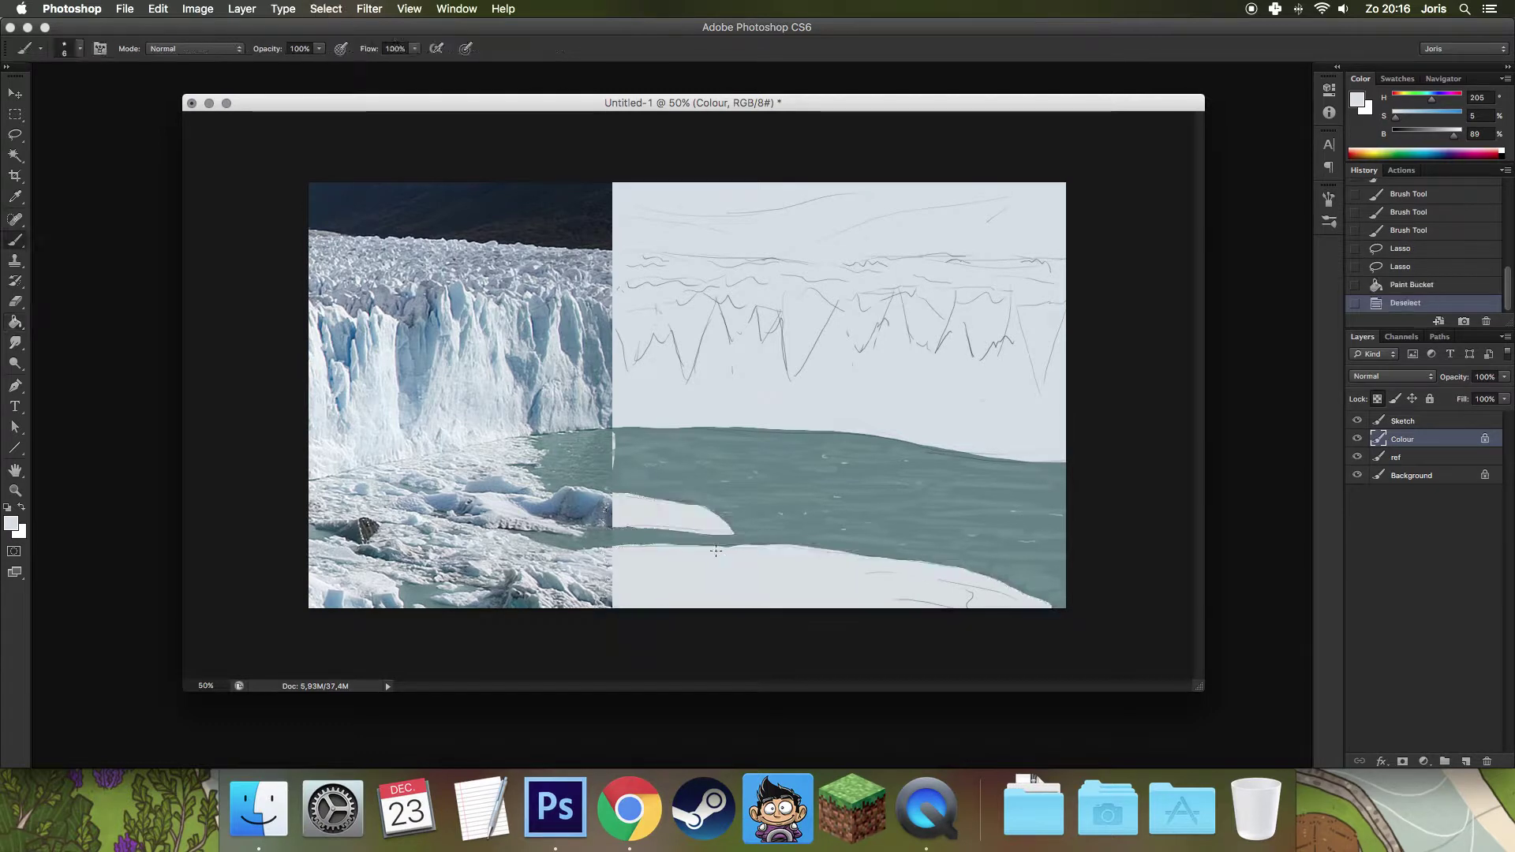
right_click(871, 533)
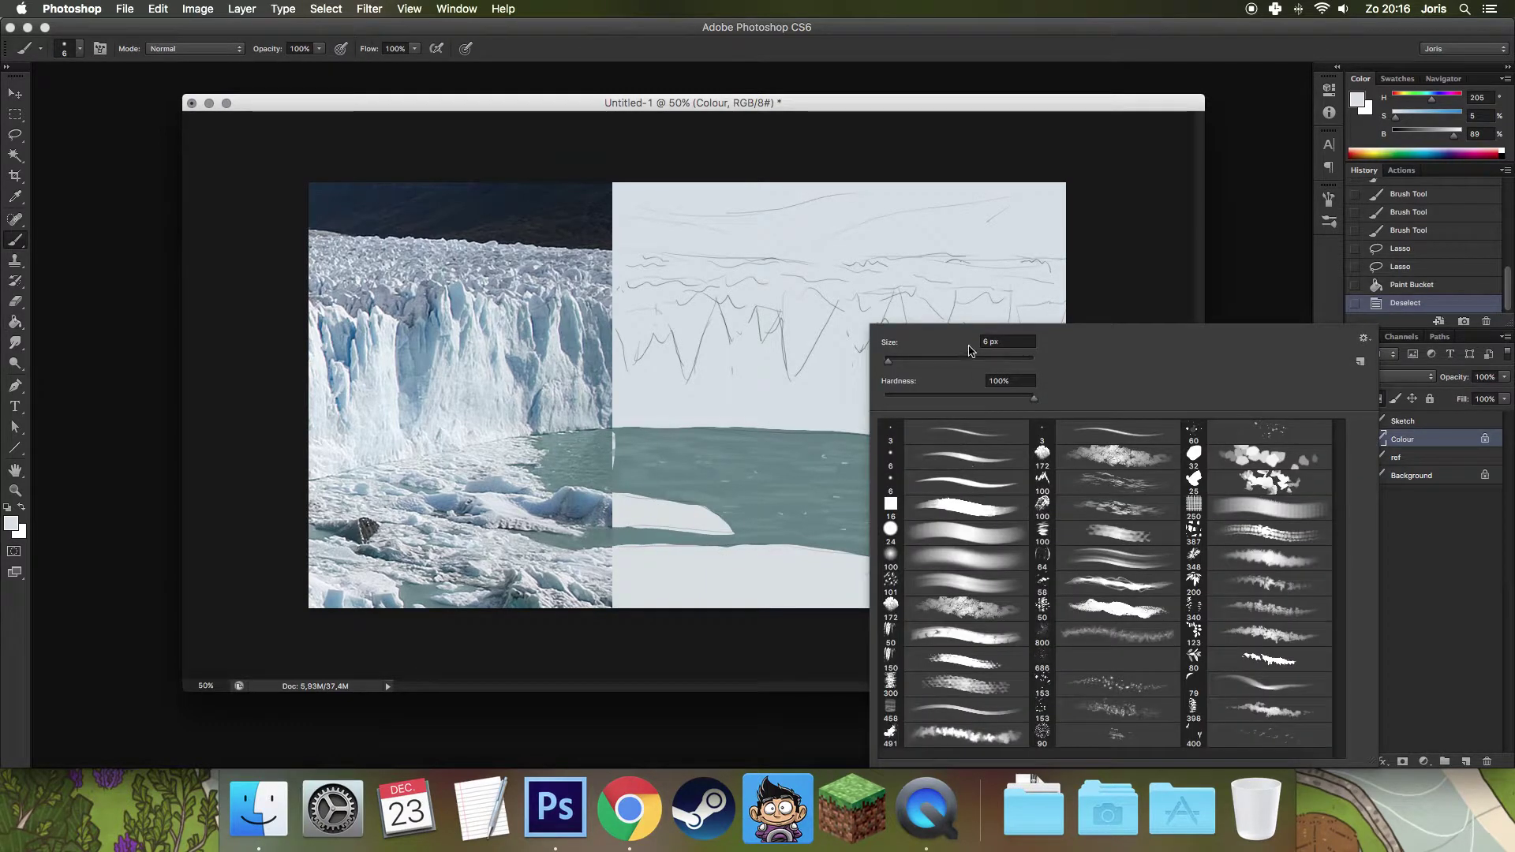
Shade the foreground ice shelf with blue-grey strokes using a roughly 20 px brush.
left_click_drag(888, 361, 899, 365)
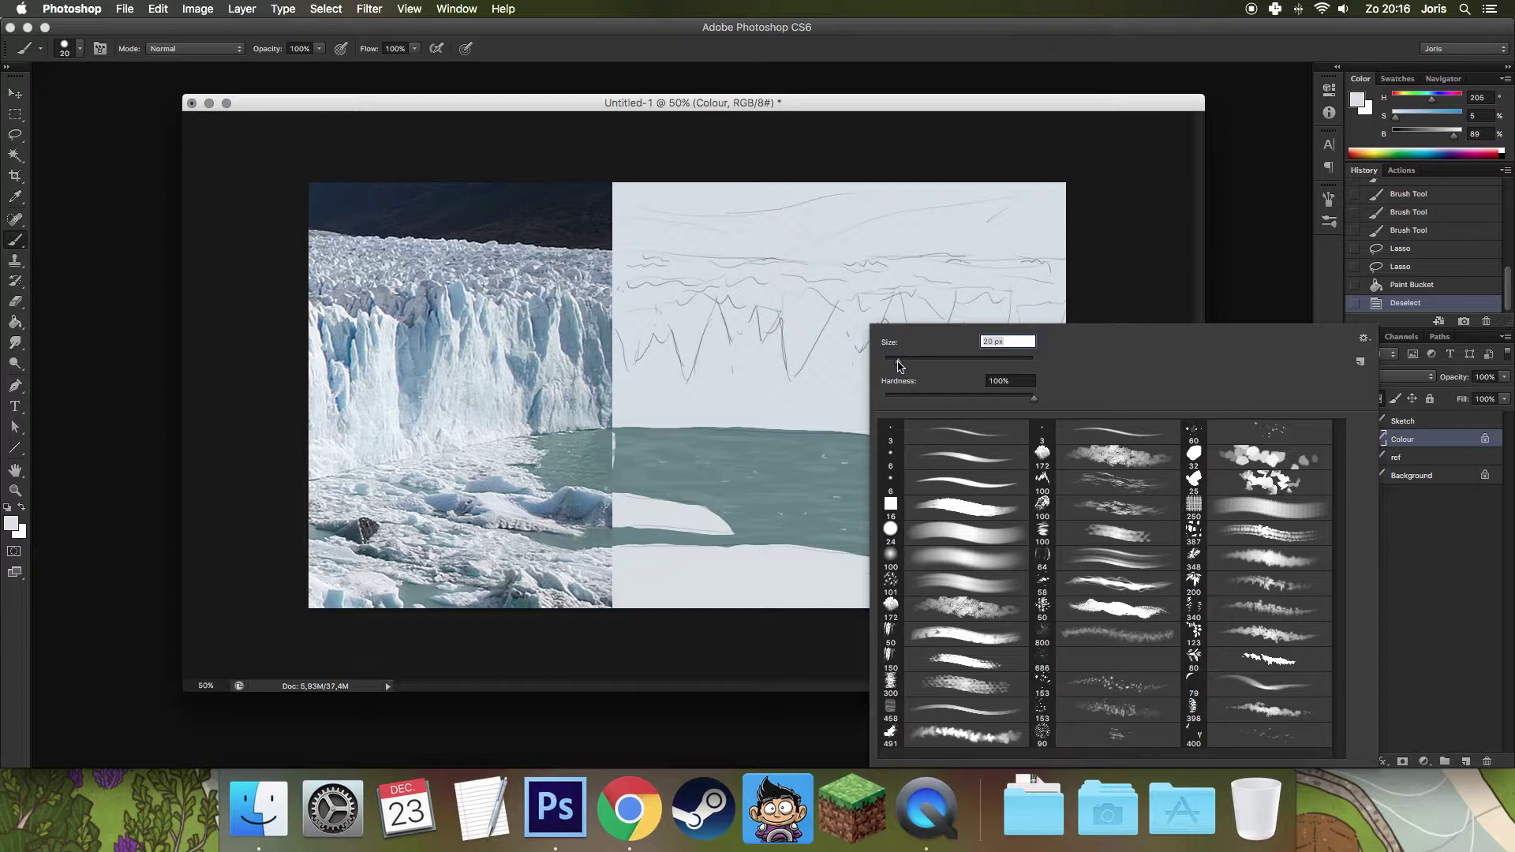
key("Return")
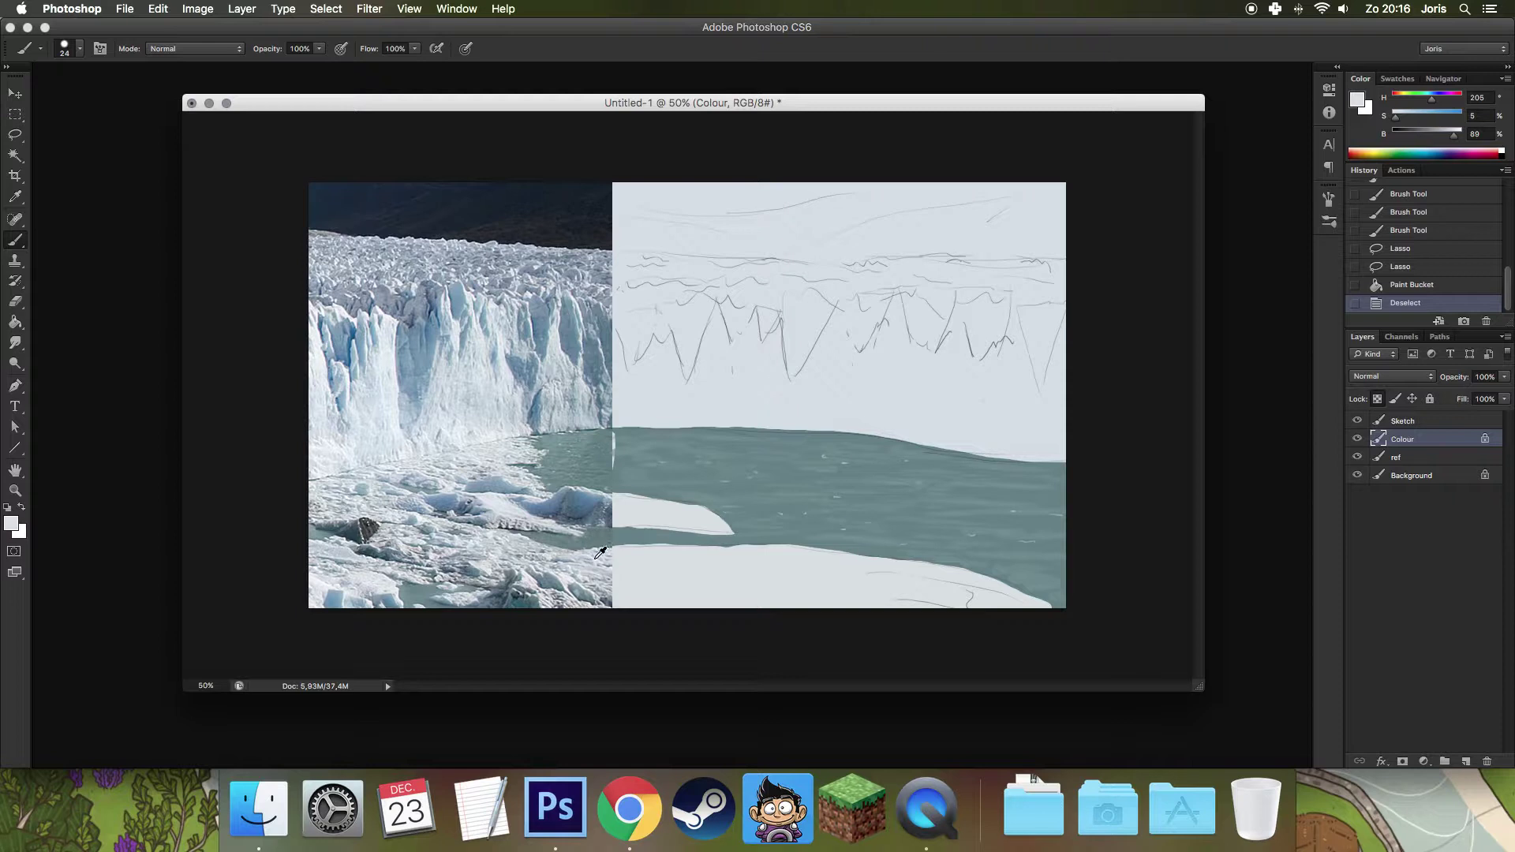
left_click(595, 565, "alt")
left_click(587, 565, "alt")
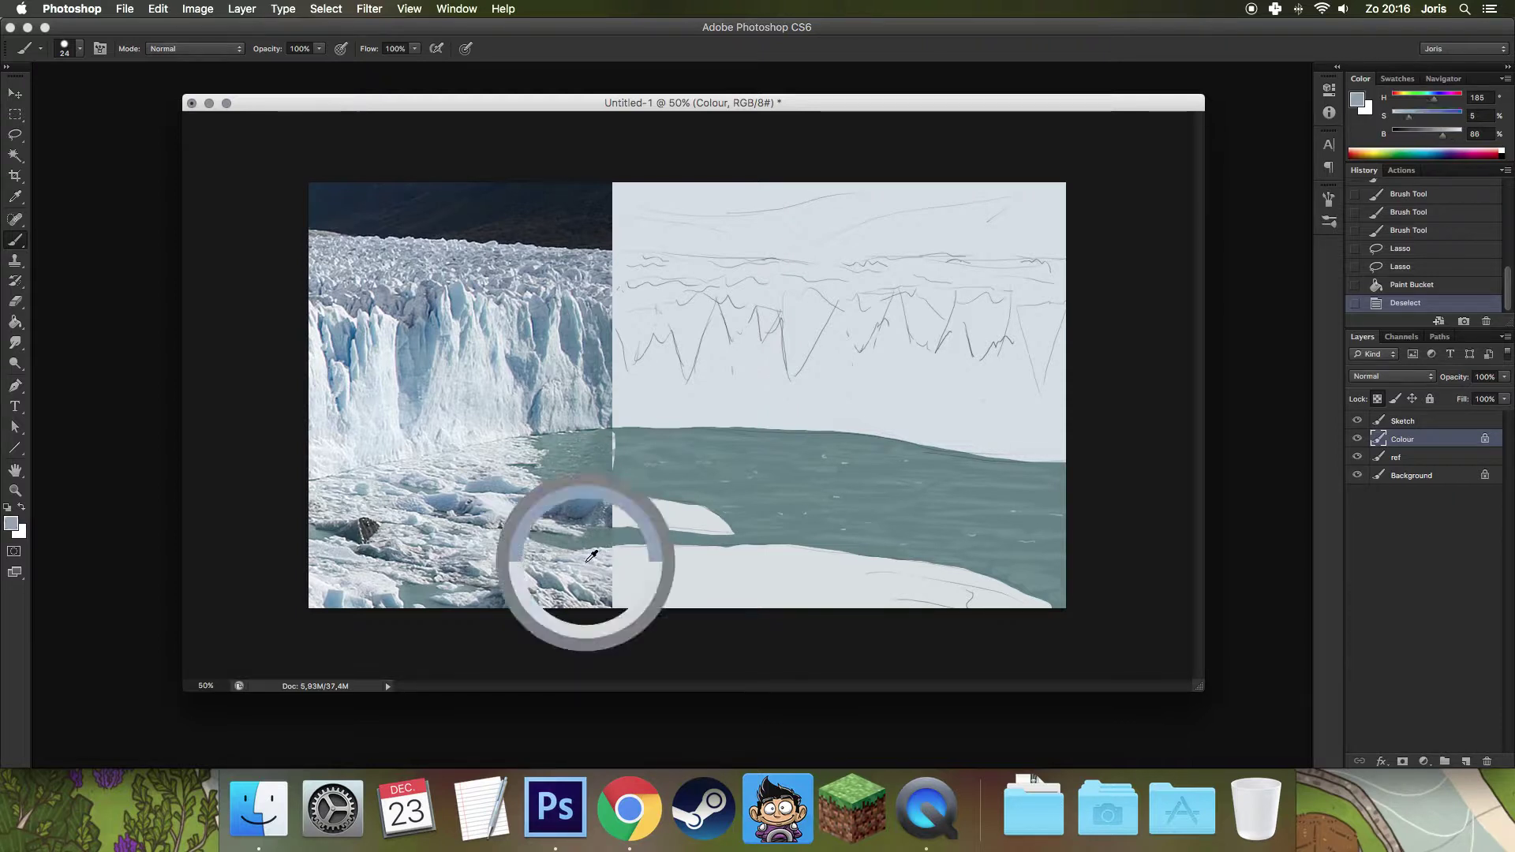
mouse_move(608, 557)
left_mouse_down()
mouse_move(793, 578)
mouse_move(732, 562)
mouse_move(789, 559)
left_mouse_up()
mouse_move(888, 579)
left_mouse_down()
mouse_move(623, 586)
mouse_move(931, 604)
mouse_move(608, 607)
left_mouse_up()
mouse_move(777, 599)
left_mouse_down()
mouse_move(1023, 607)
mouse_move(844, 582)
mouse_move(876, 576)
mouse_move(842, 562)
mouse_move(703, 556)
mouse_move(789, 592)
mouse_move(672, 594)
mouse_move(639, 573)
mouse_move(626, 596)
left_mouse_up()
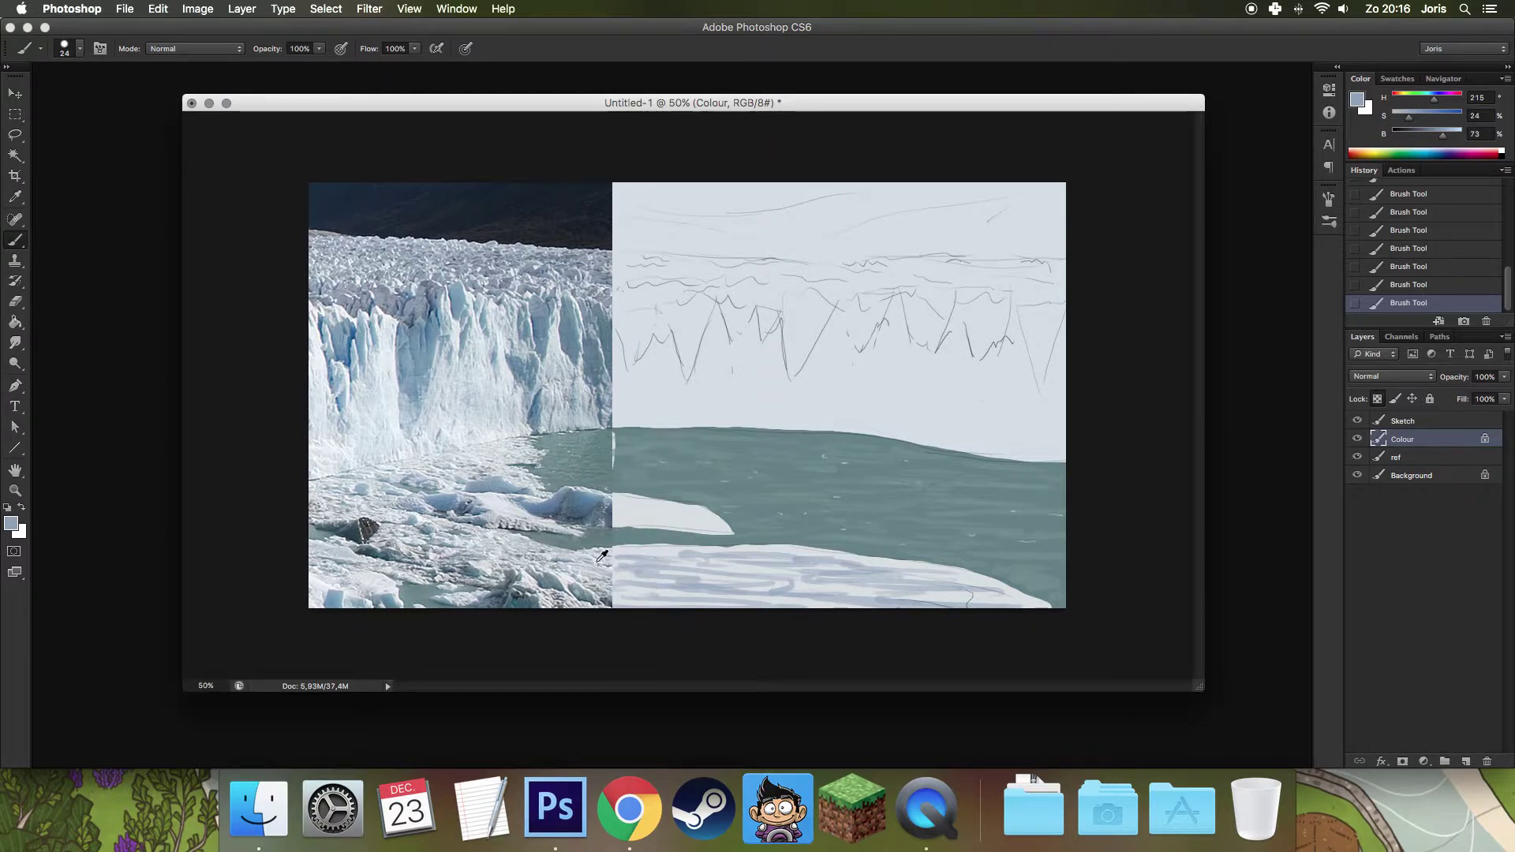
Paint near-white highlight strokes across the lower ice with a smaller brush.
left_click(598, 552, "alt")
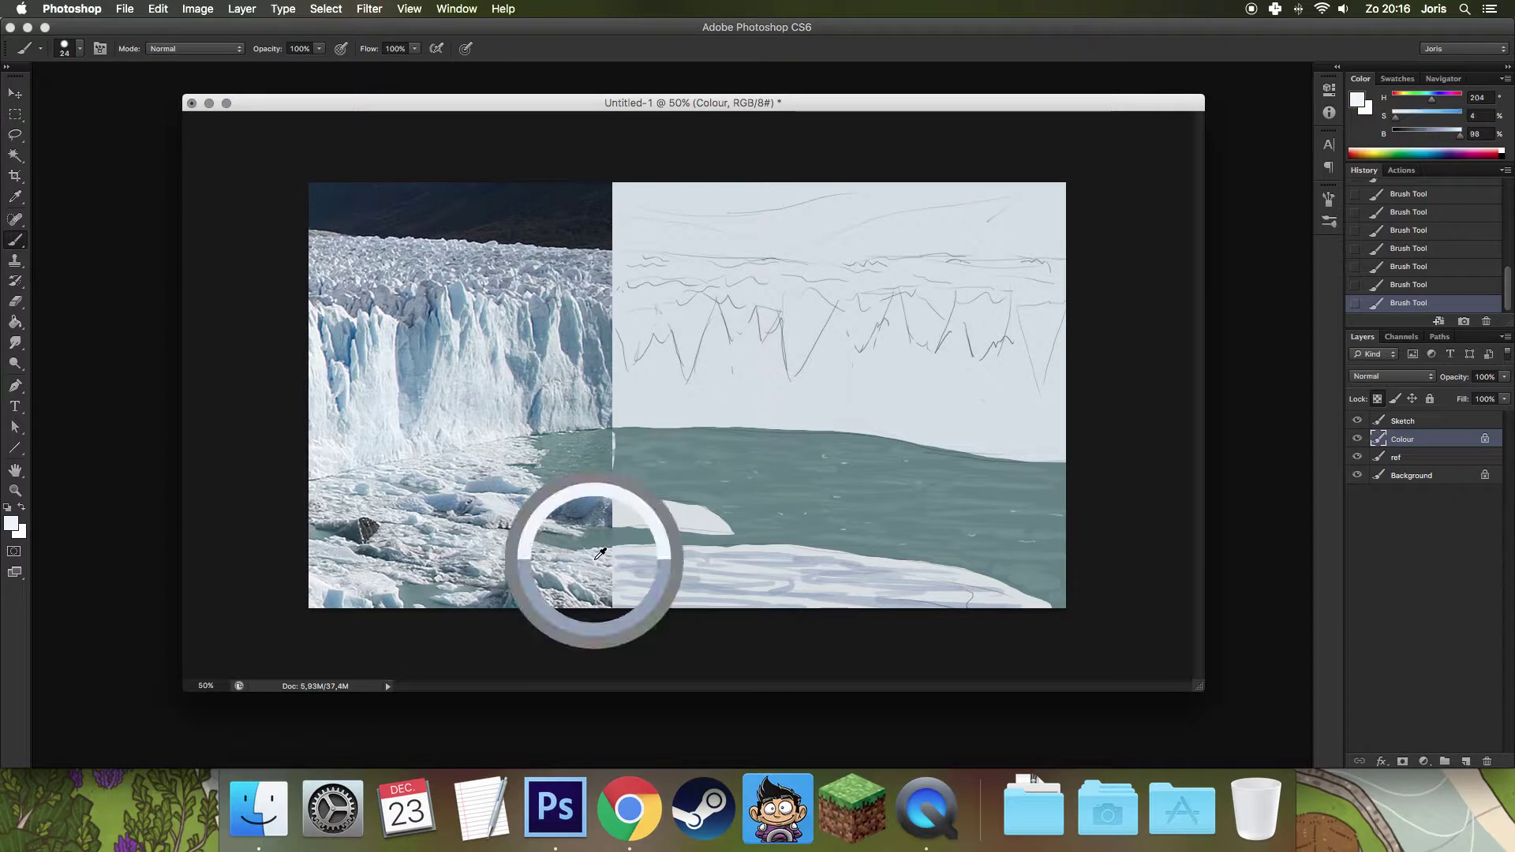
left_click_drag(682, 550, 759, 582)
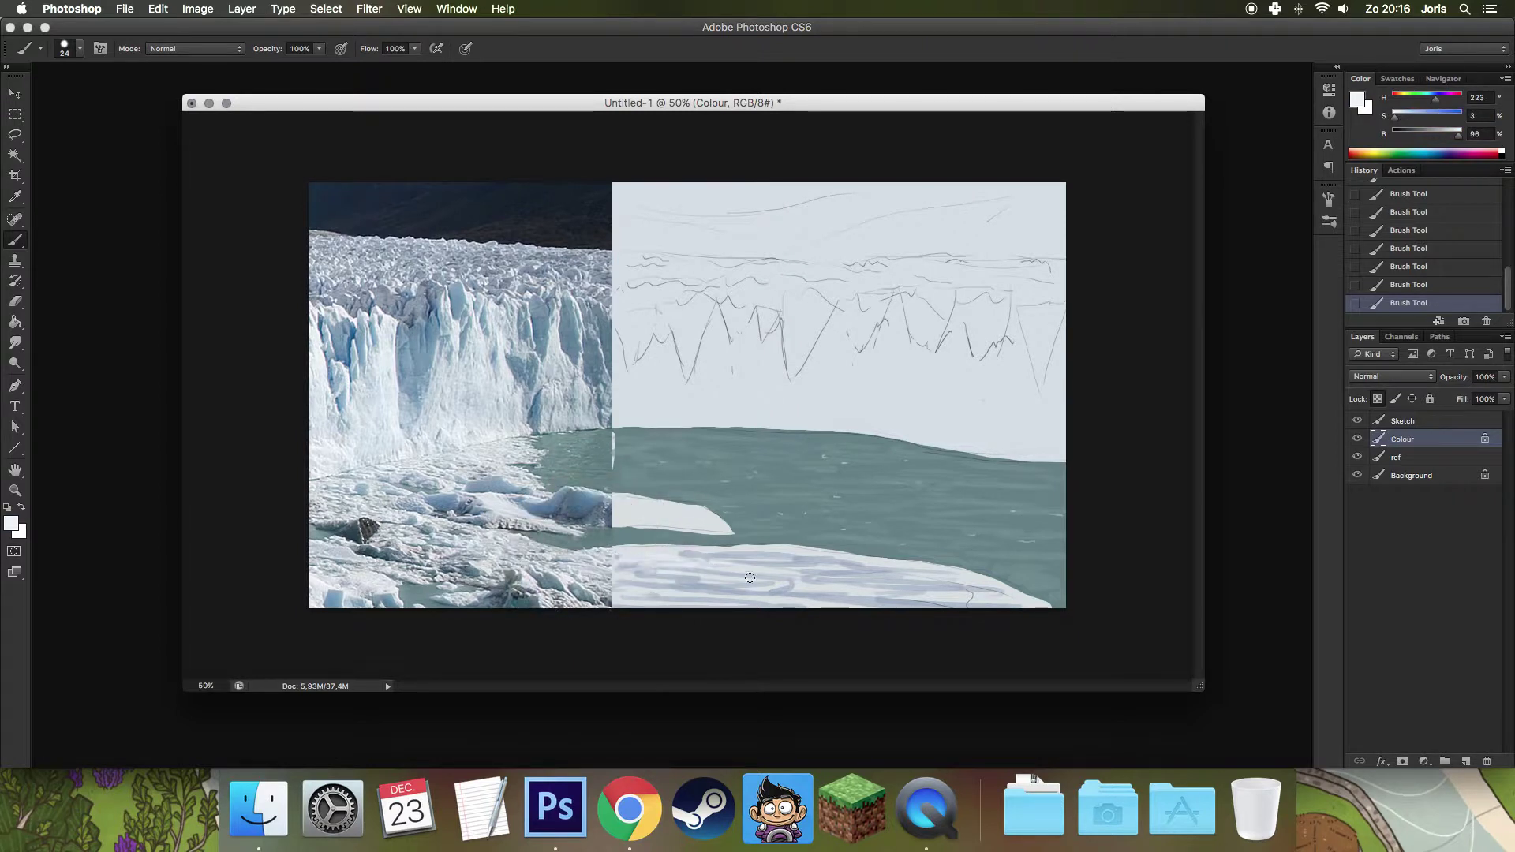
right_click(817, 553)
left_click_drag(857, 363, 849, 365)
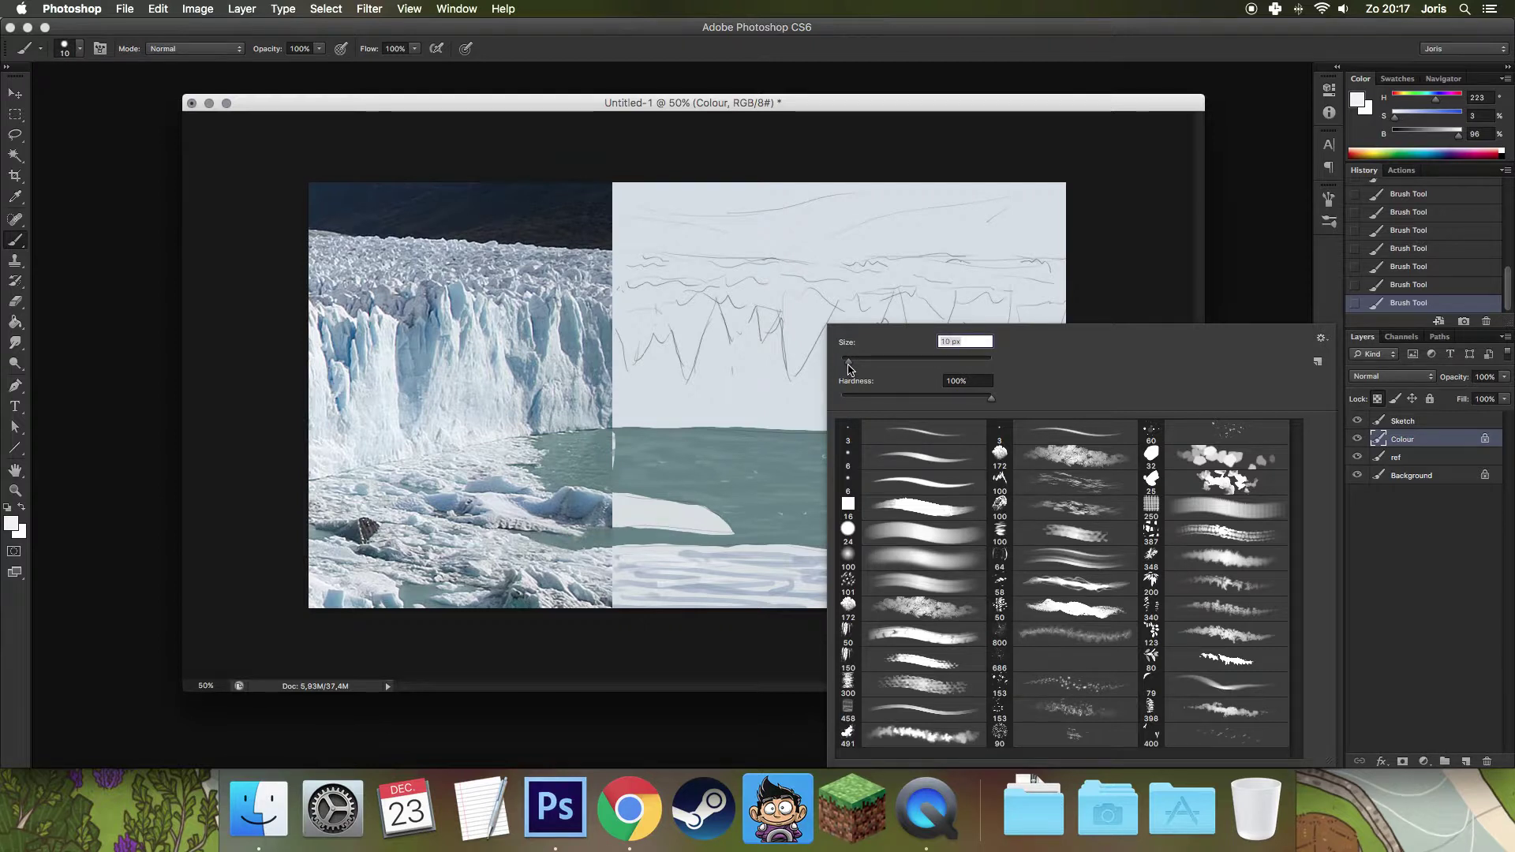
key("Return")
mouse_move(758, 552)
left_mouse_down()
mouse_move(658, 568)
mouse_move(862, 576)
left_mouse_up()
mouse_move(698, 584)
left_mouse_down()
mouse_move(911, 598)
mouse_move(768, 553)
left_mouse_up()
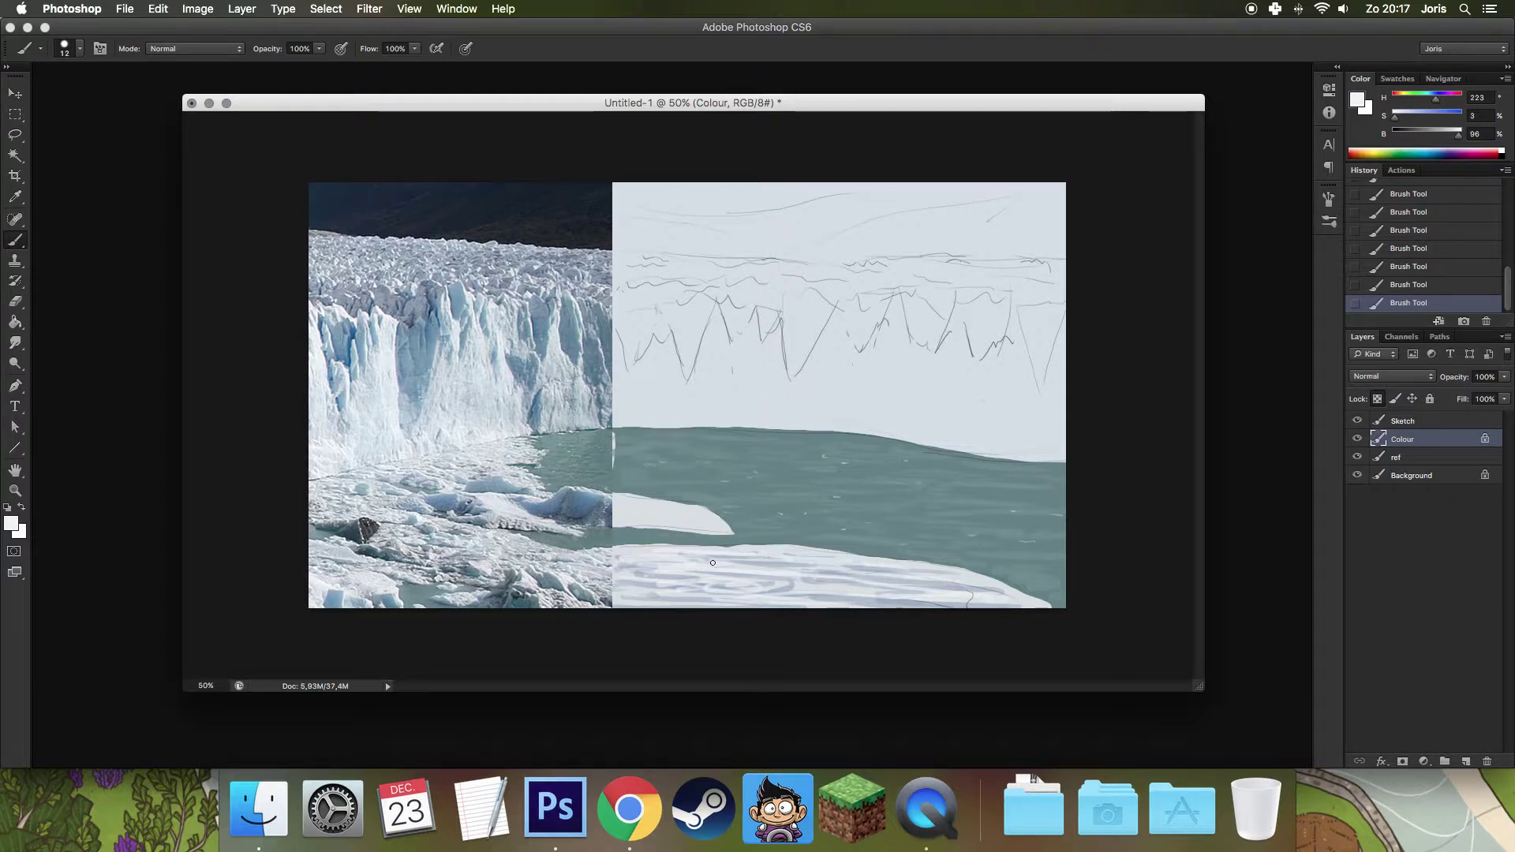
left_click_drag(682, 576, 624, 573)
mouse_move(760, 588)
left_mouse_down()
mouse_move(818, 586)
mouse_move(730, 584)
left_mouse_up()
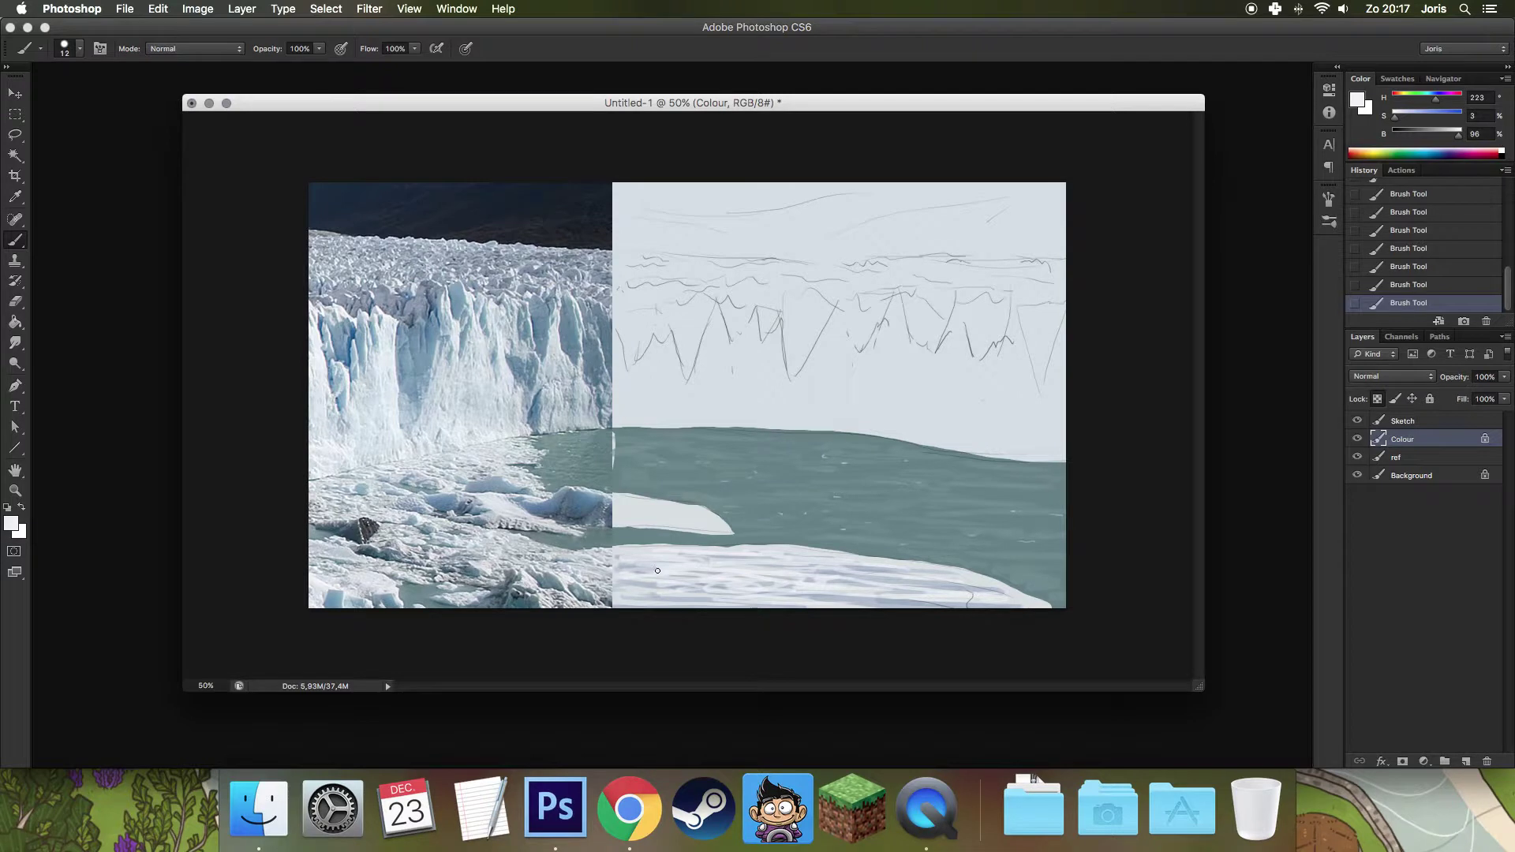
left_click(766, 587, "alt")
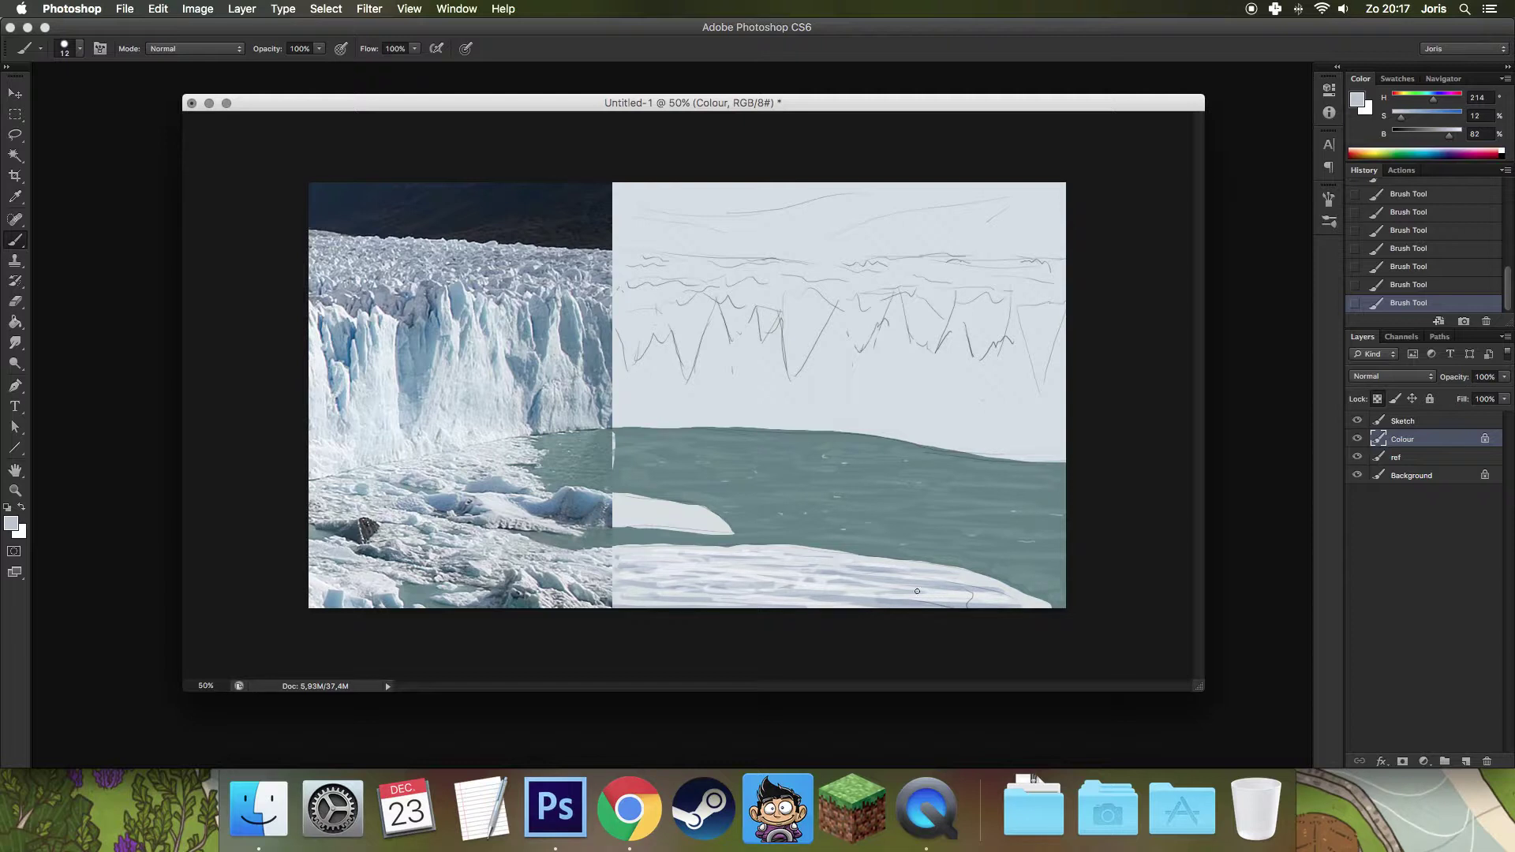
left_click(554, 576, "alt")
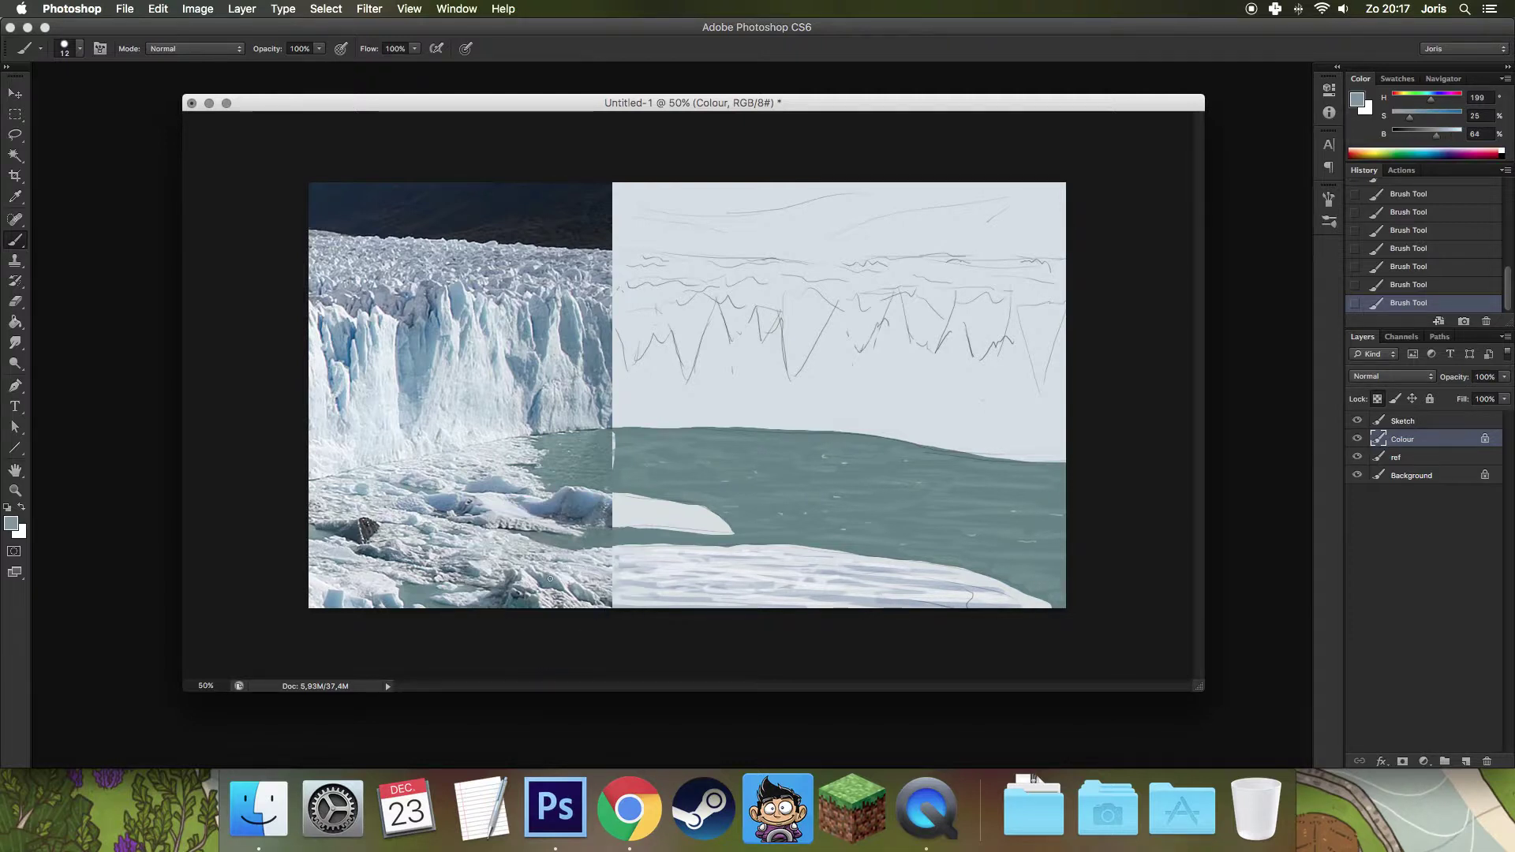
Switch to a 6 px brush and add small grey marks on the ice shelf.
right_click(767, 572)
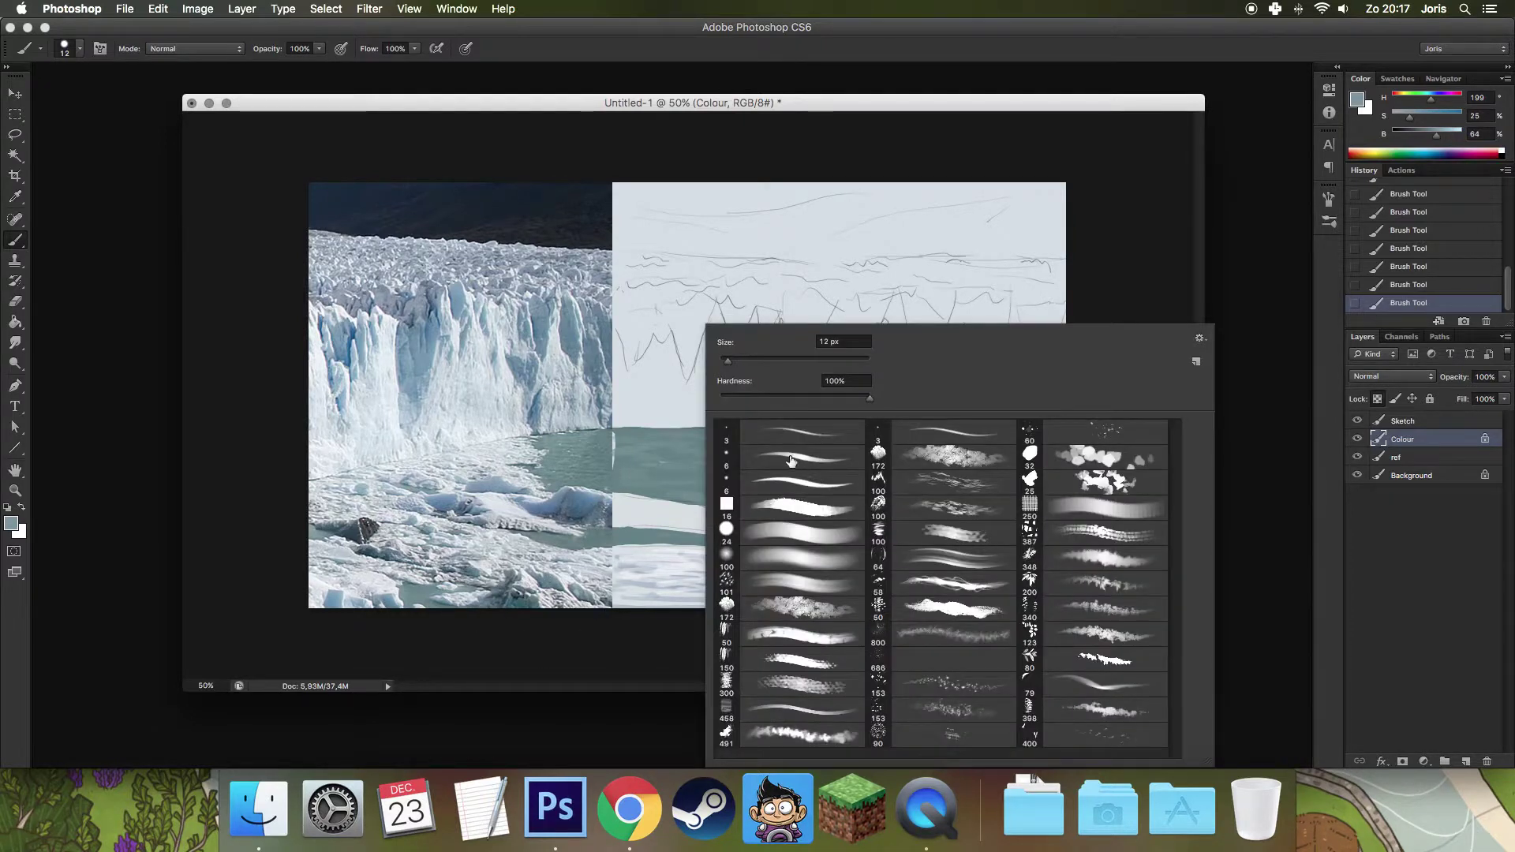
left_click(789, 432)
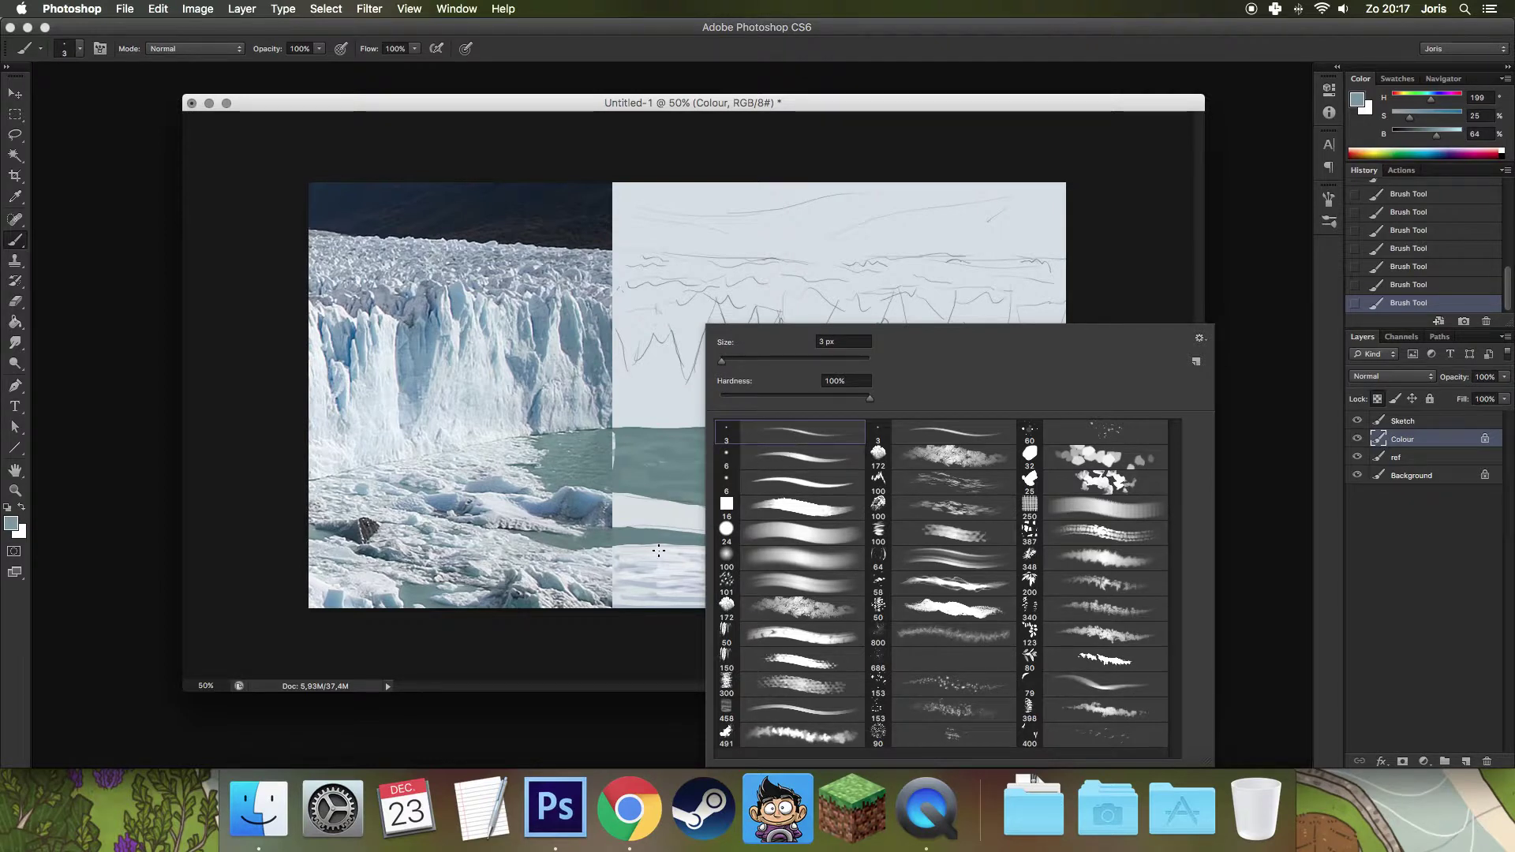
double_click(796, 460)
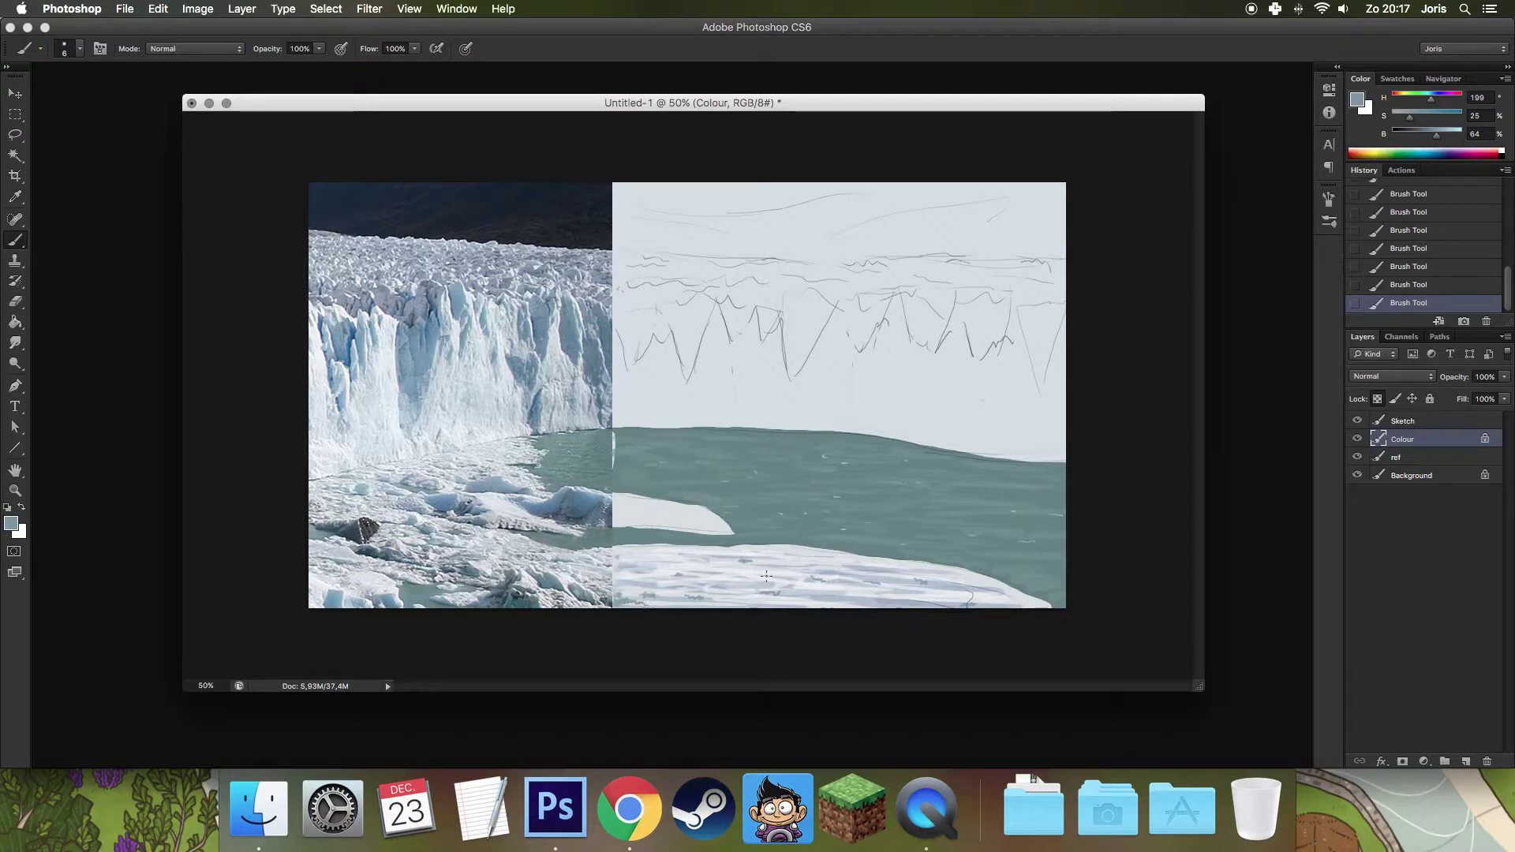
left_click_drag(801, 579, 822, 581)
left_click(499, 497, "alt")
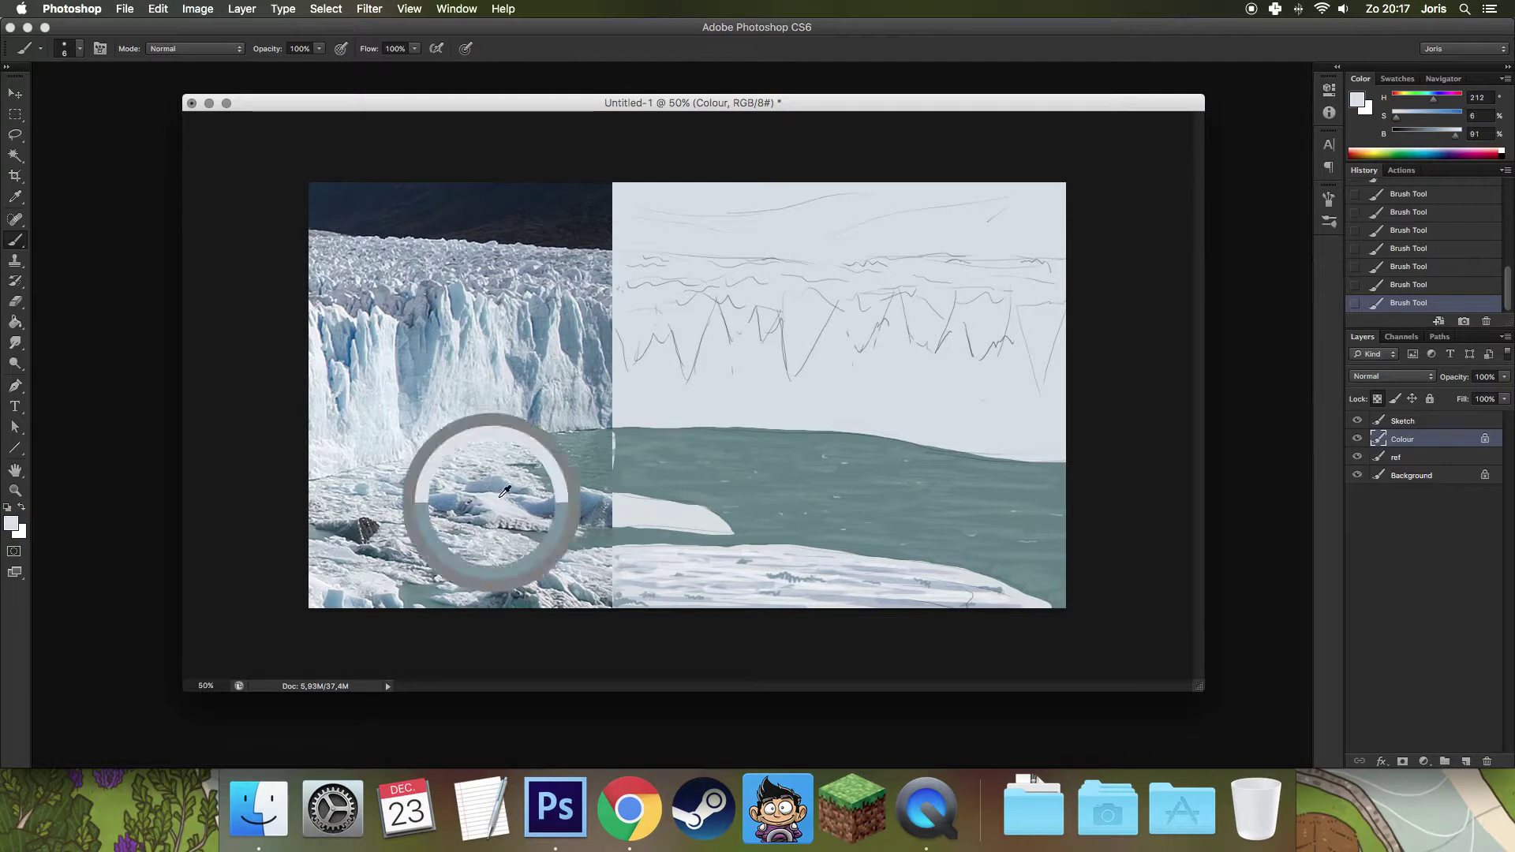
Set the foreground painting colour to pure white in the Color Picker.
left_click(7, 507)
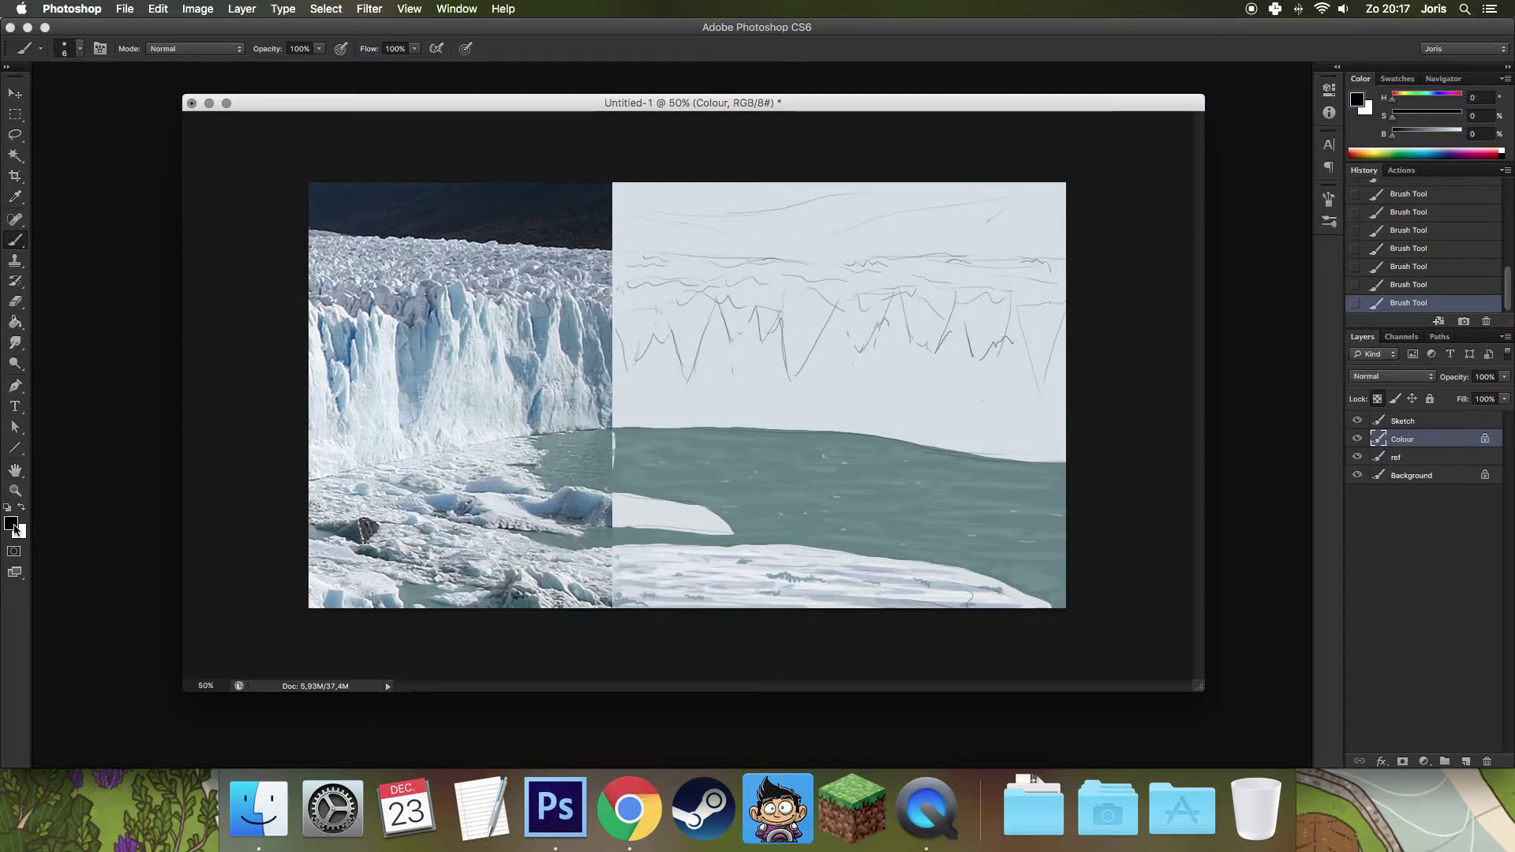
left_click_drag(612, 399, 497, 366)
left_click(863, 356)
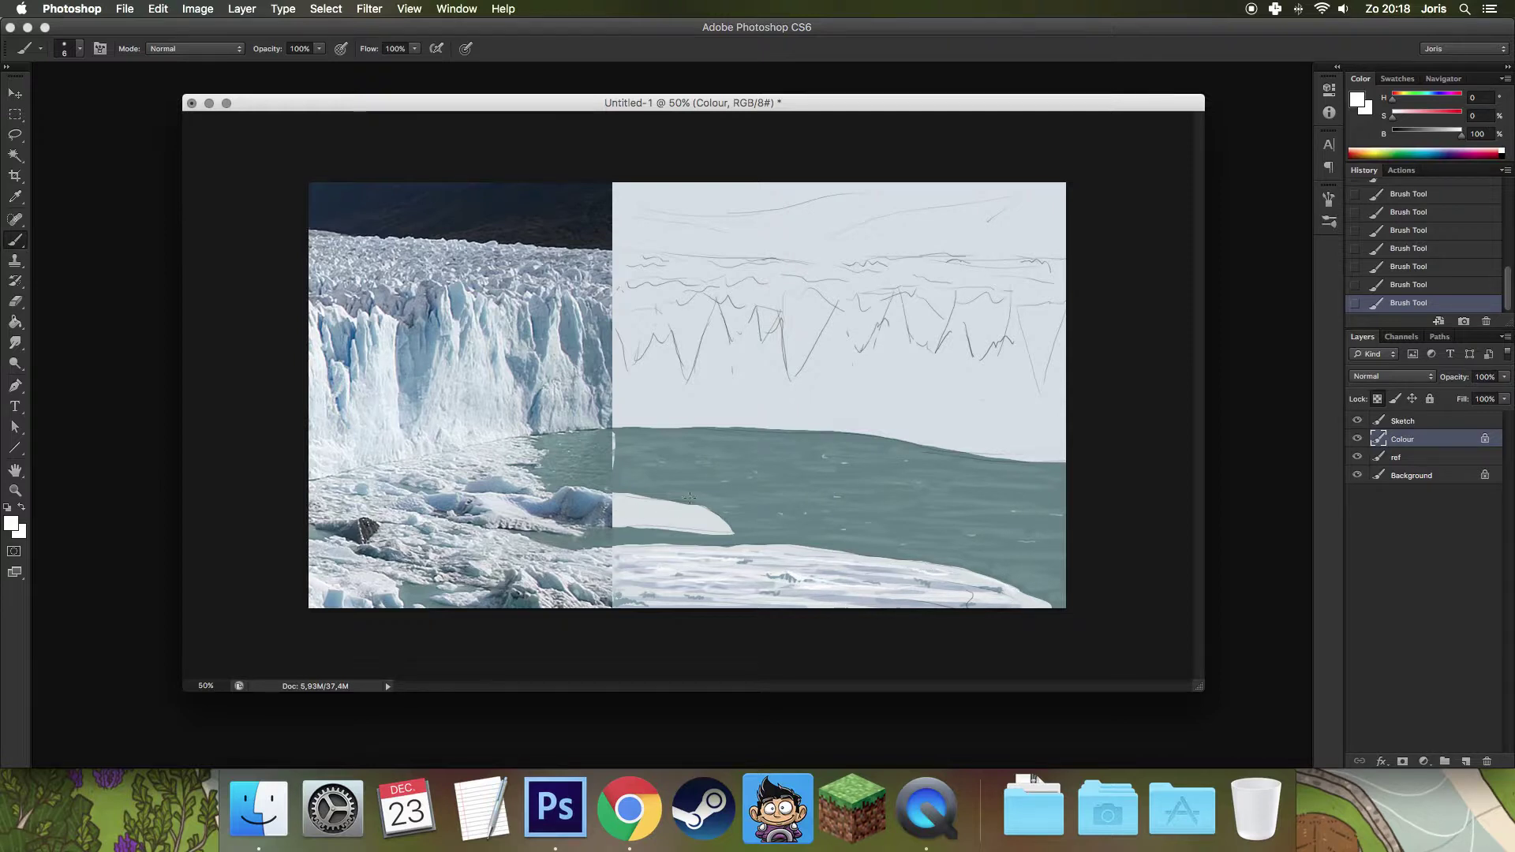
right_click(824, 481)
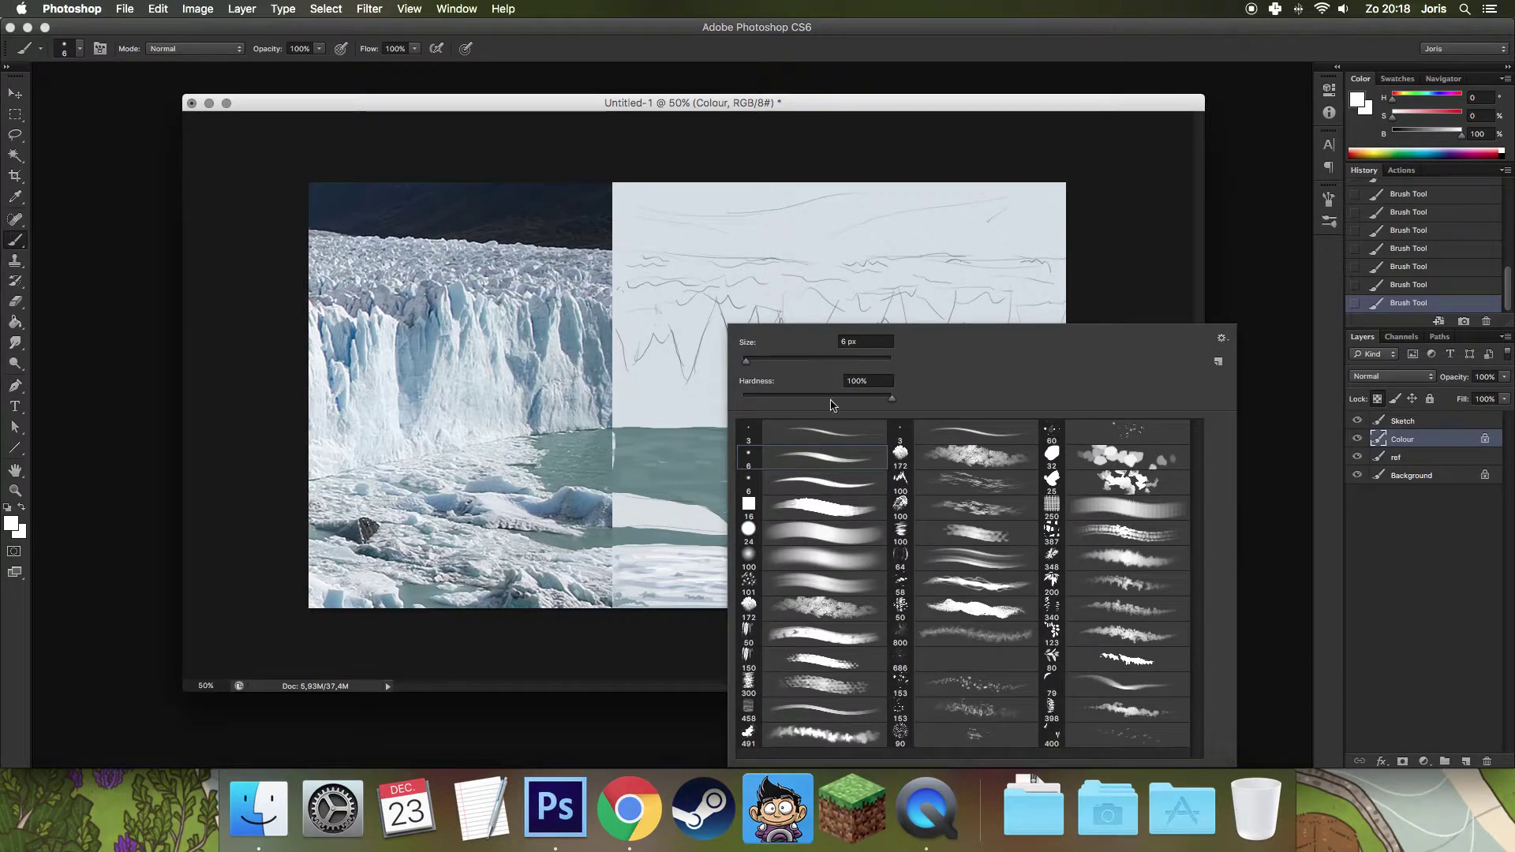
With a 25 px brush, shade the floe's edge and top in the photo's ice blue.
left_click(756, 368)
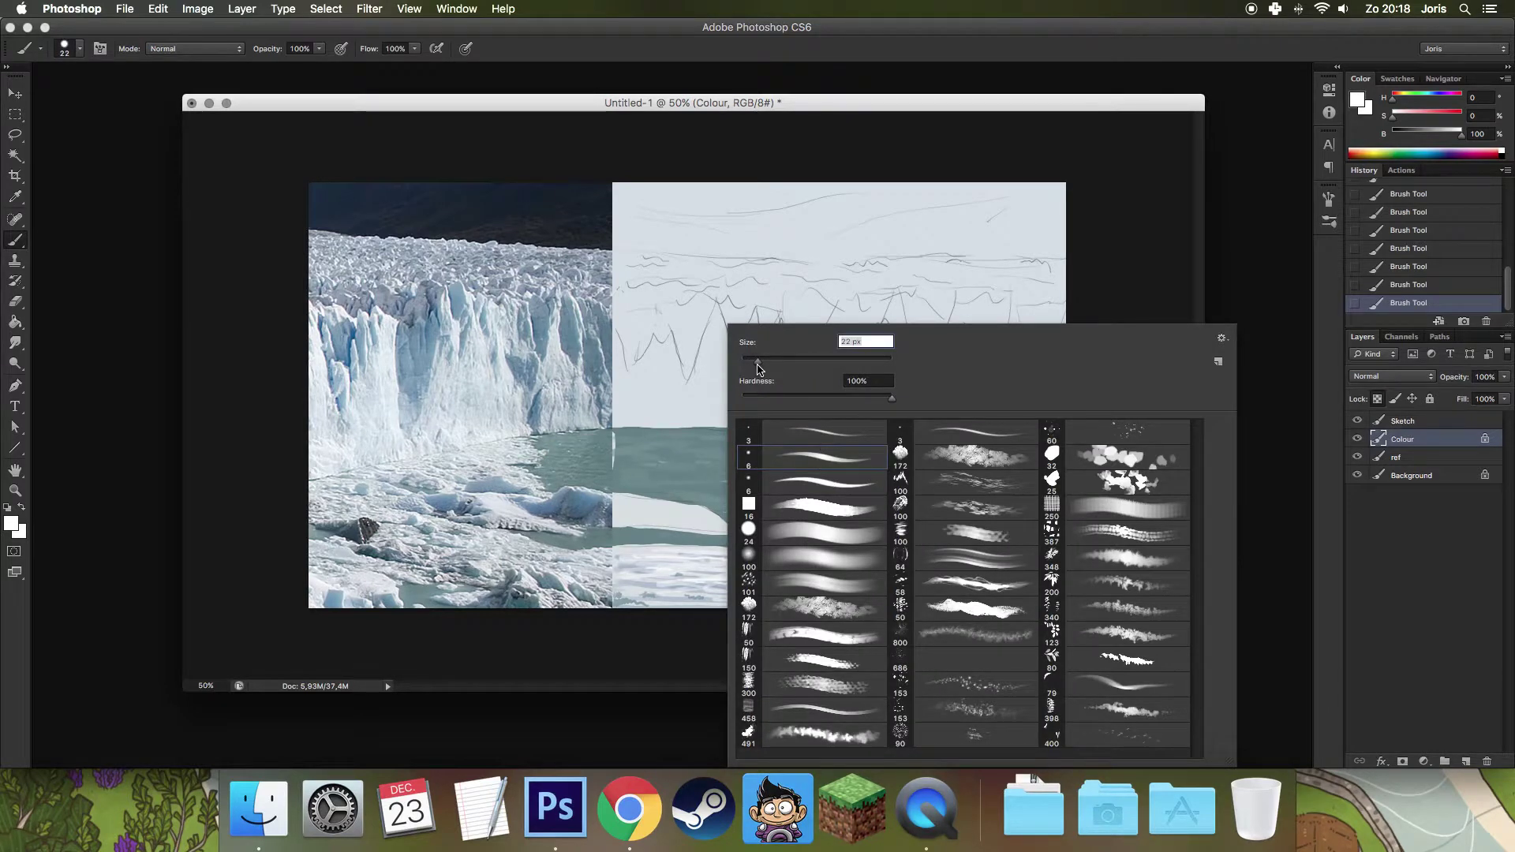
left_click_drag(758, 368, 760, 367)
key("Return")
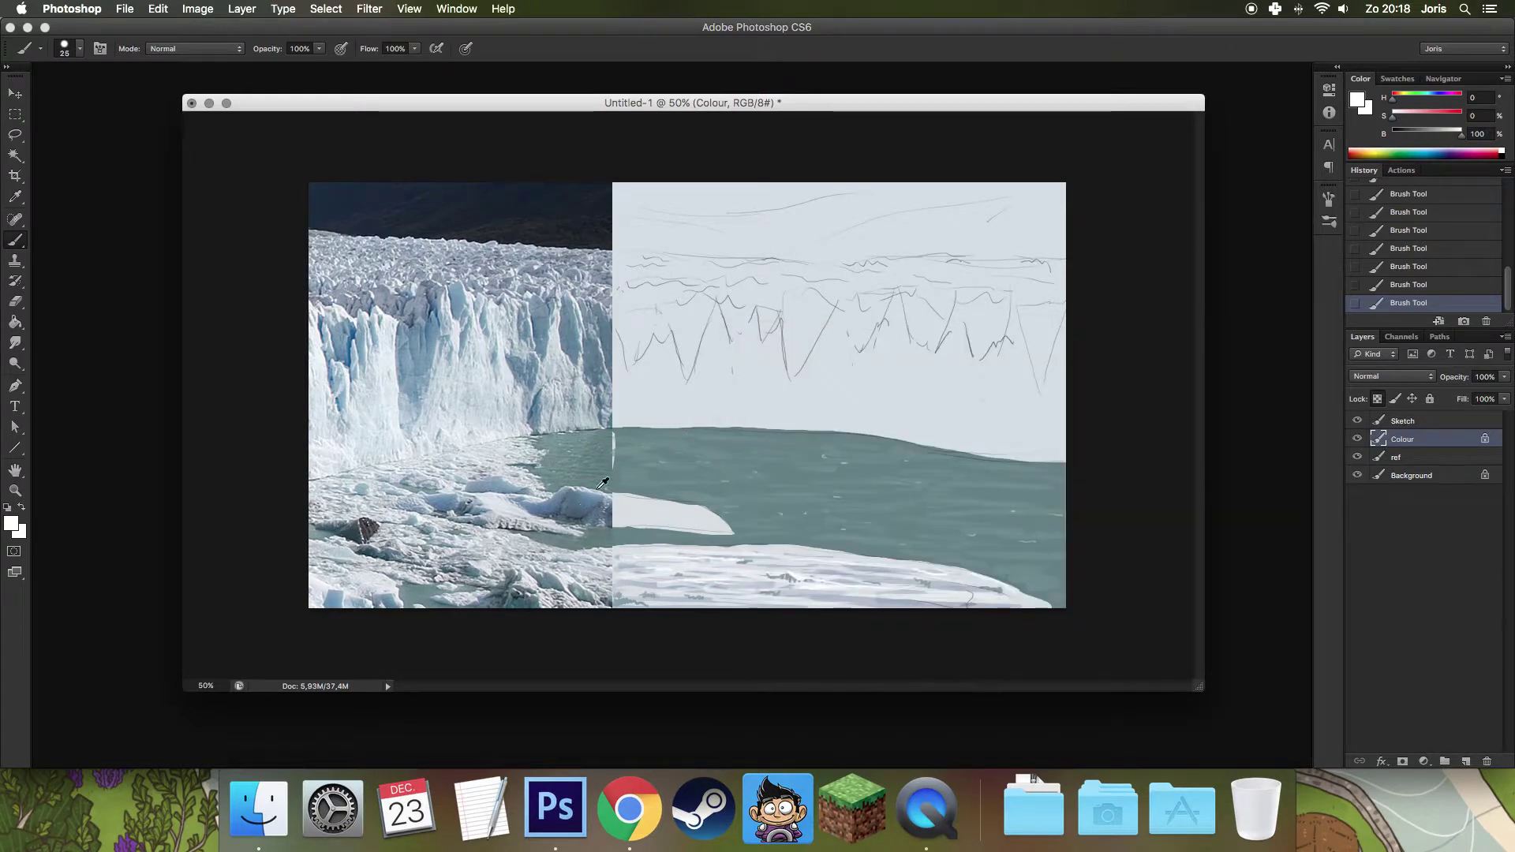
left_click(596, 495, "alt")
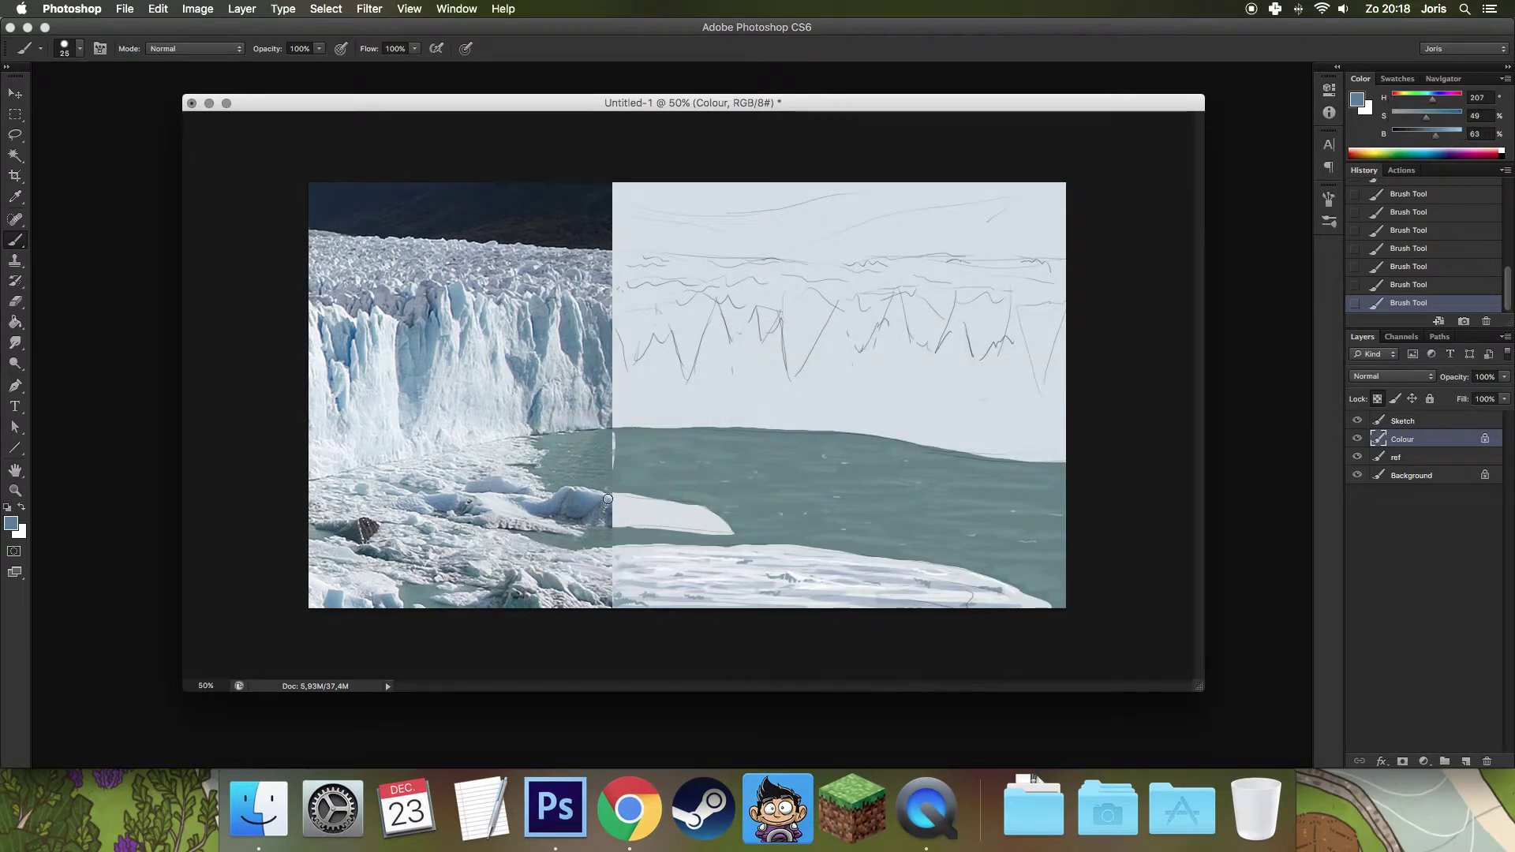
mouse_move(608, 499)
left_mouse_down()
mouse_move(730, 531)
mouse_move(617, 519)
left_mouse_up()
left_click_drag(691, 514, 715, 518)
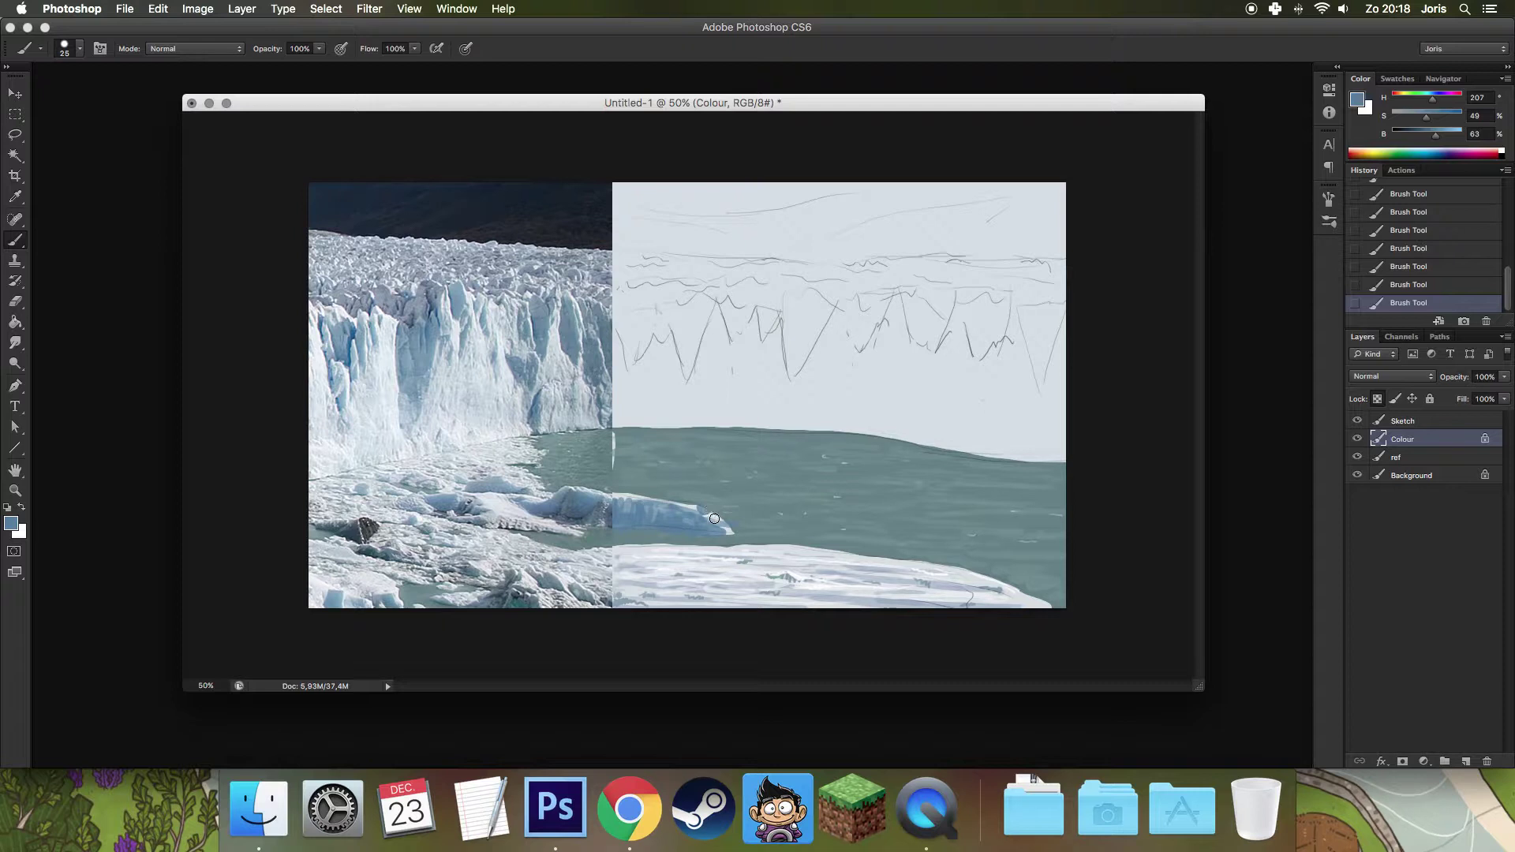
right_click(893, 495)
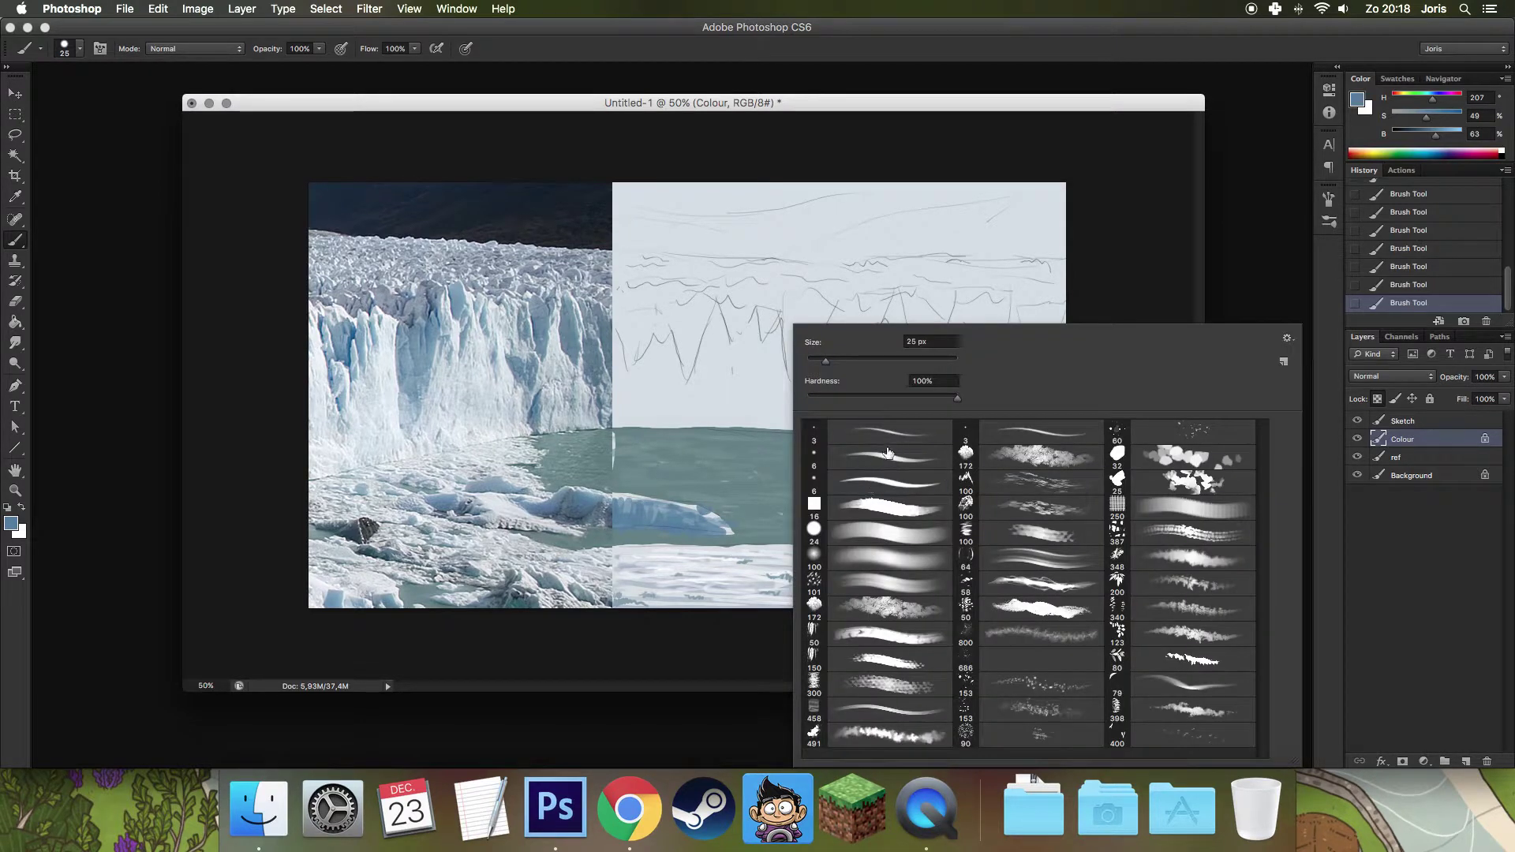
With a 6 px brush, sample light ice from the photo and brighten the floe tip.
left_click(876, 458)
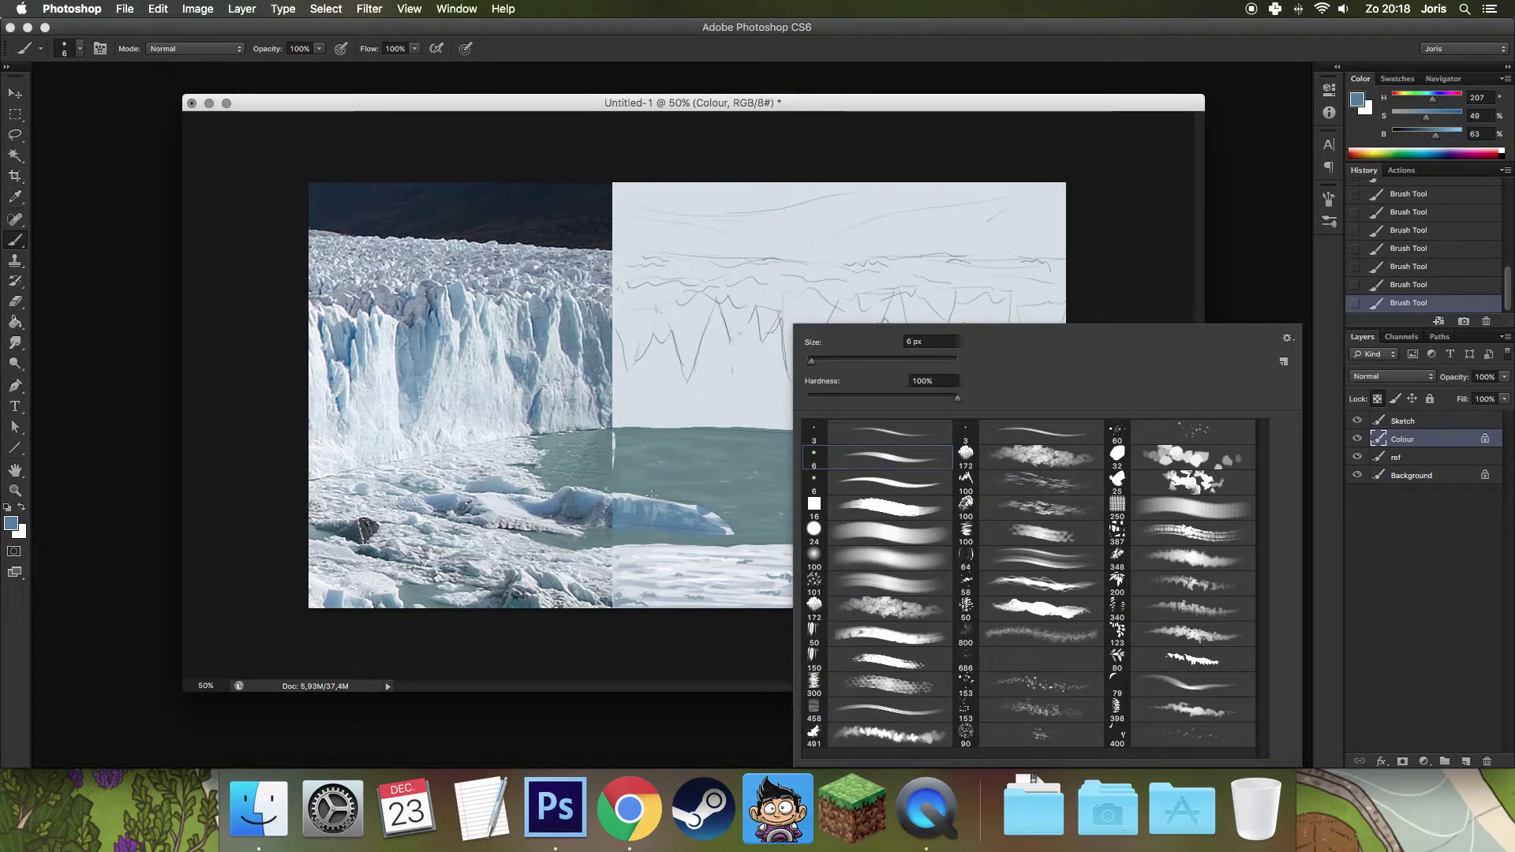
key("Return")
left_click(515, 500, "alt")
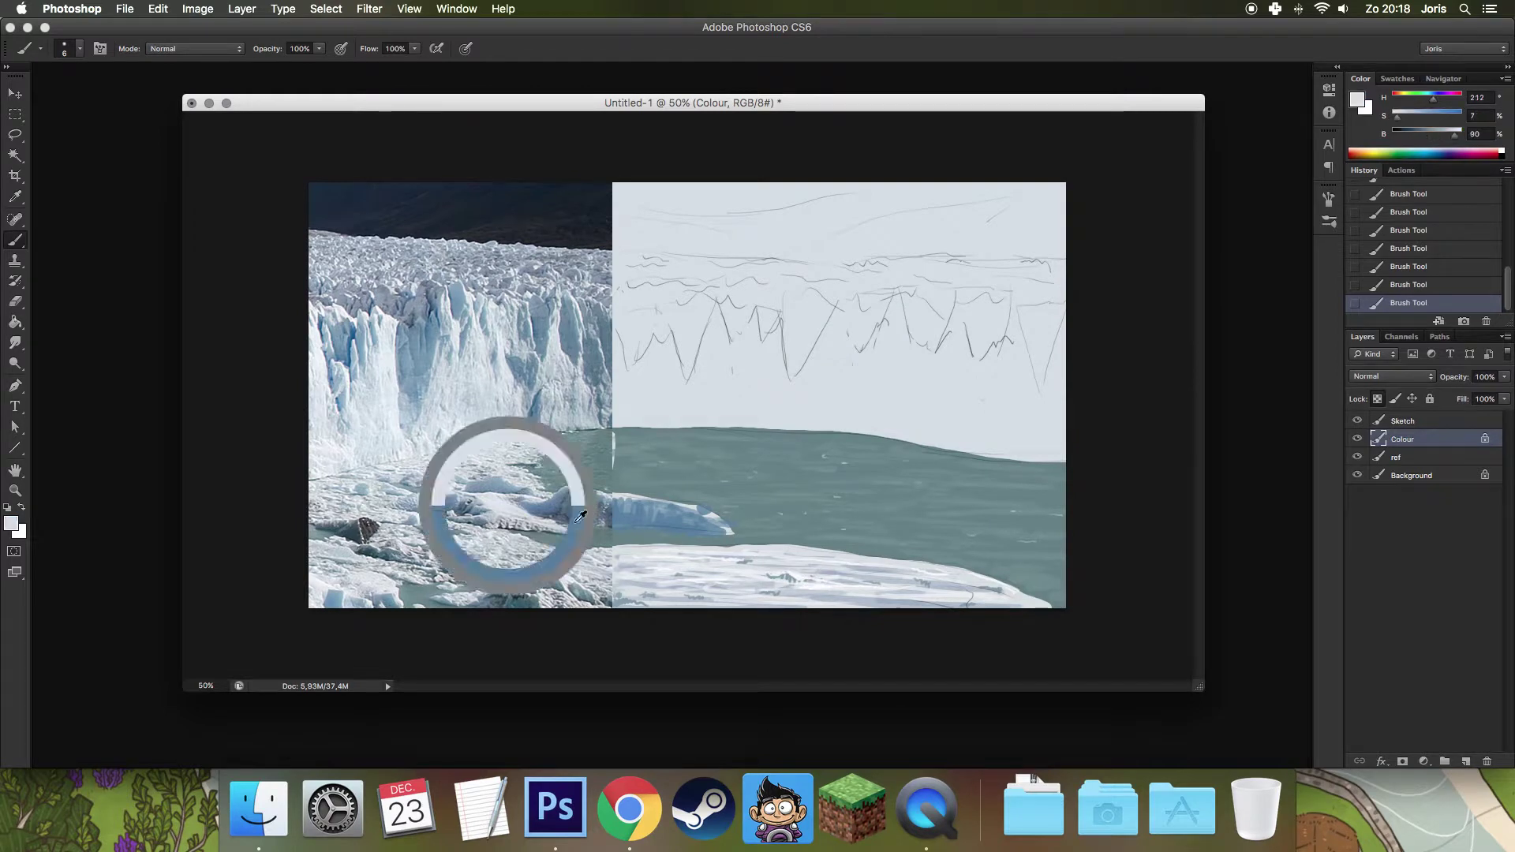
left_click_drag(716, 520, 718, 517)
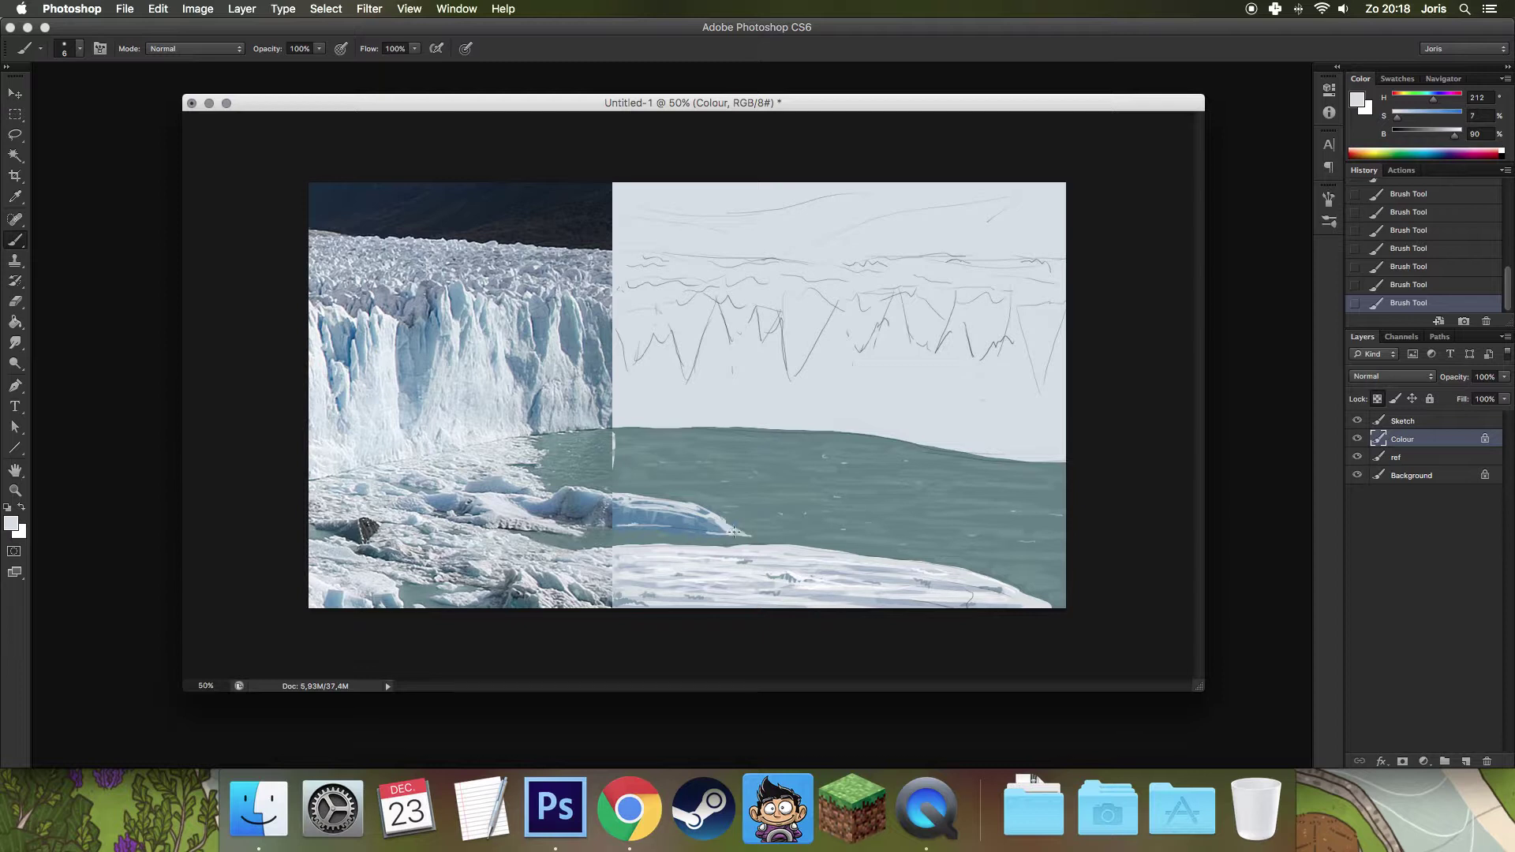
Sample several blues from the photo, ending on the teal water colour.
left_click(741, 521, "alt")
left_click(576, 514, "alt")
left_click(550, 531, "alt")
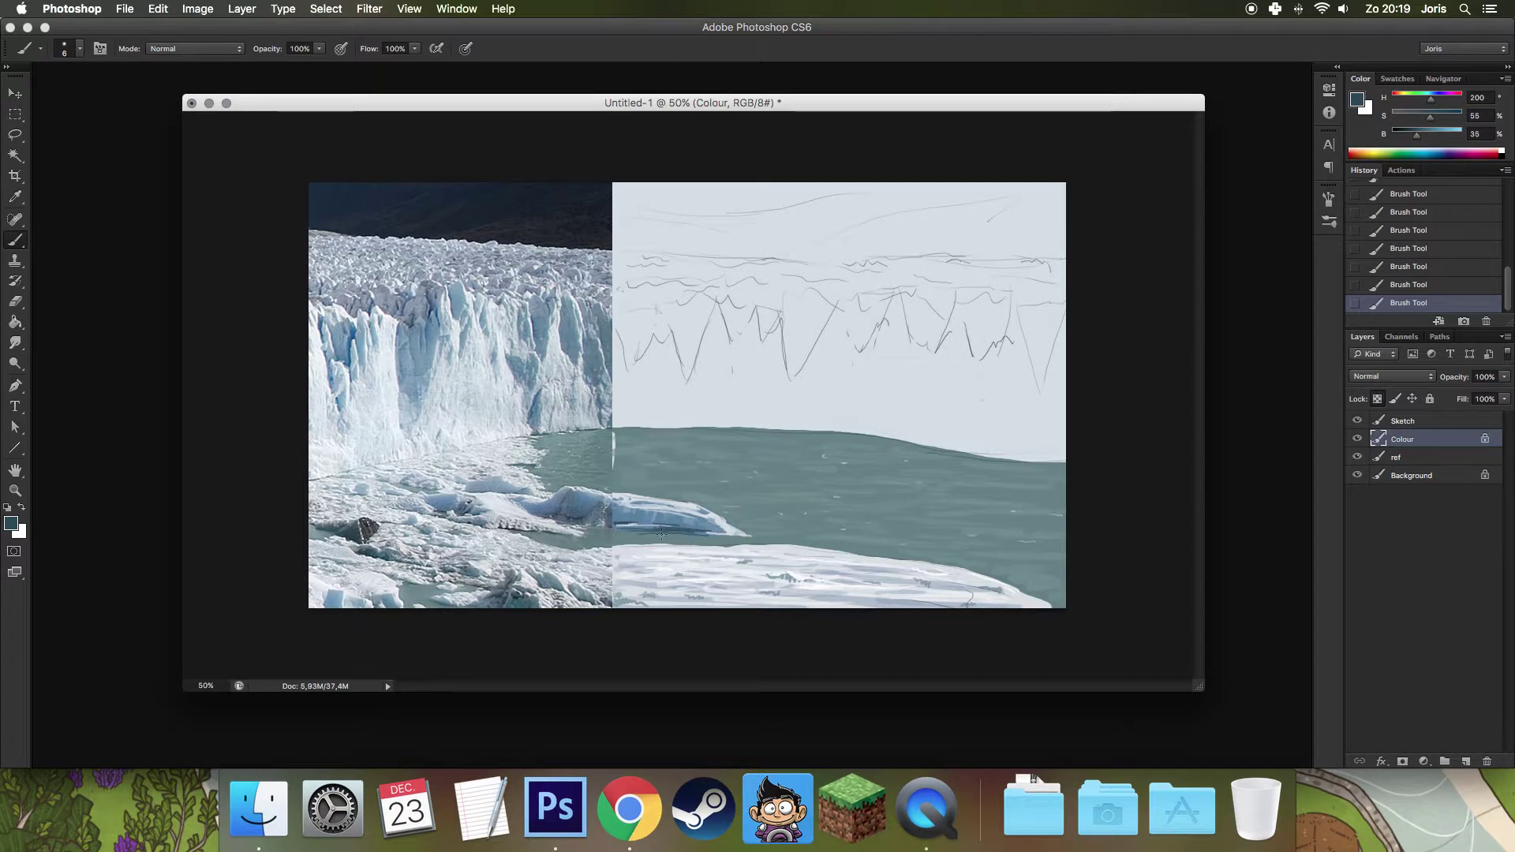
left_click(790, 466, "alt")
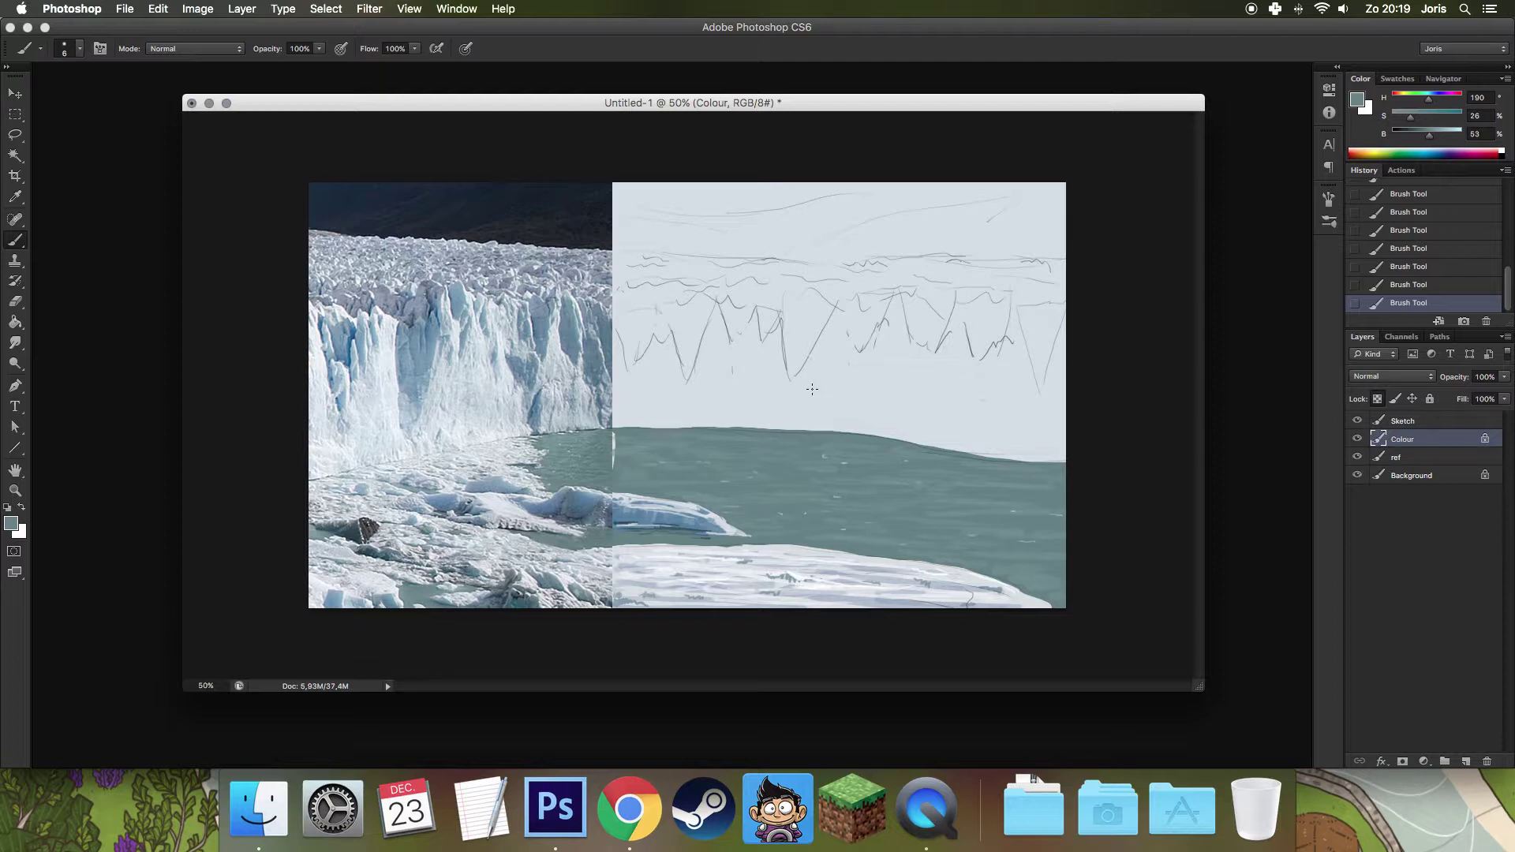
Lasso the glacier outline along the sketch's left edge and ice peaks.
key("l")
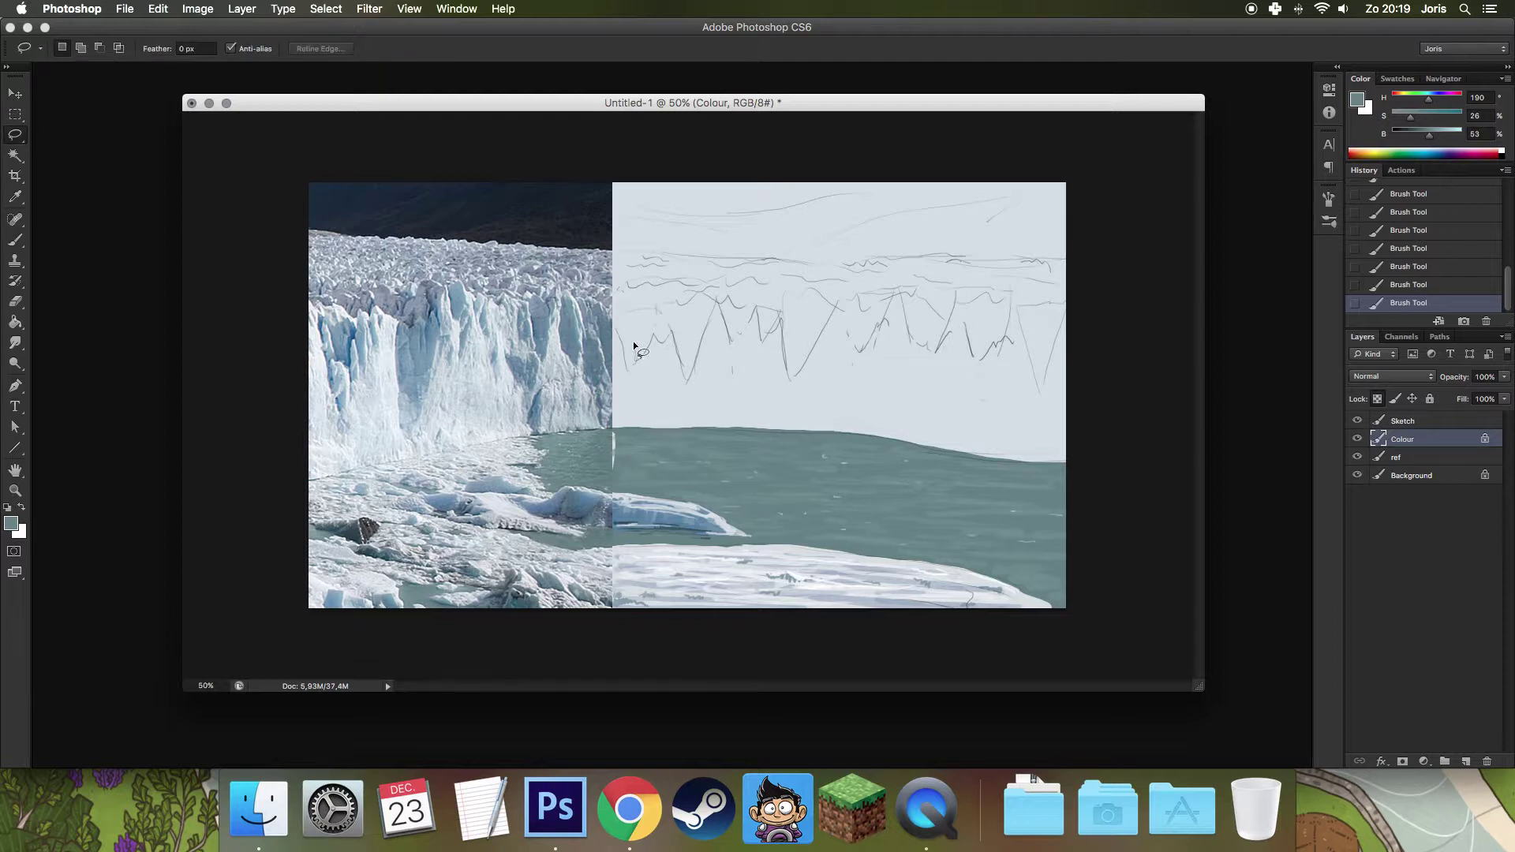
left_click_drag(616, 329, 612, 417)
mouse_move(611, 330)
left_mouse_down()
mouse_move(679, 291)
mouse_move(729, 340)
mouse_move(845, 317)
left_mouse_up()
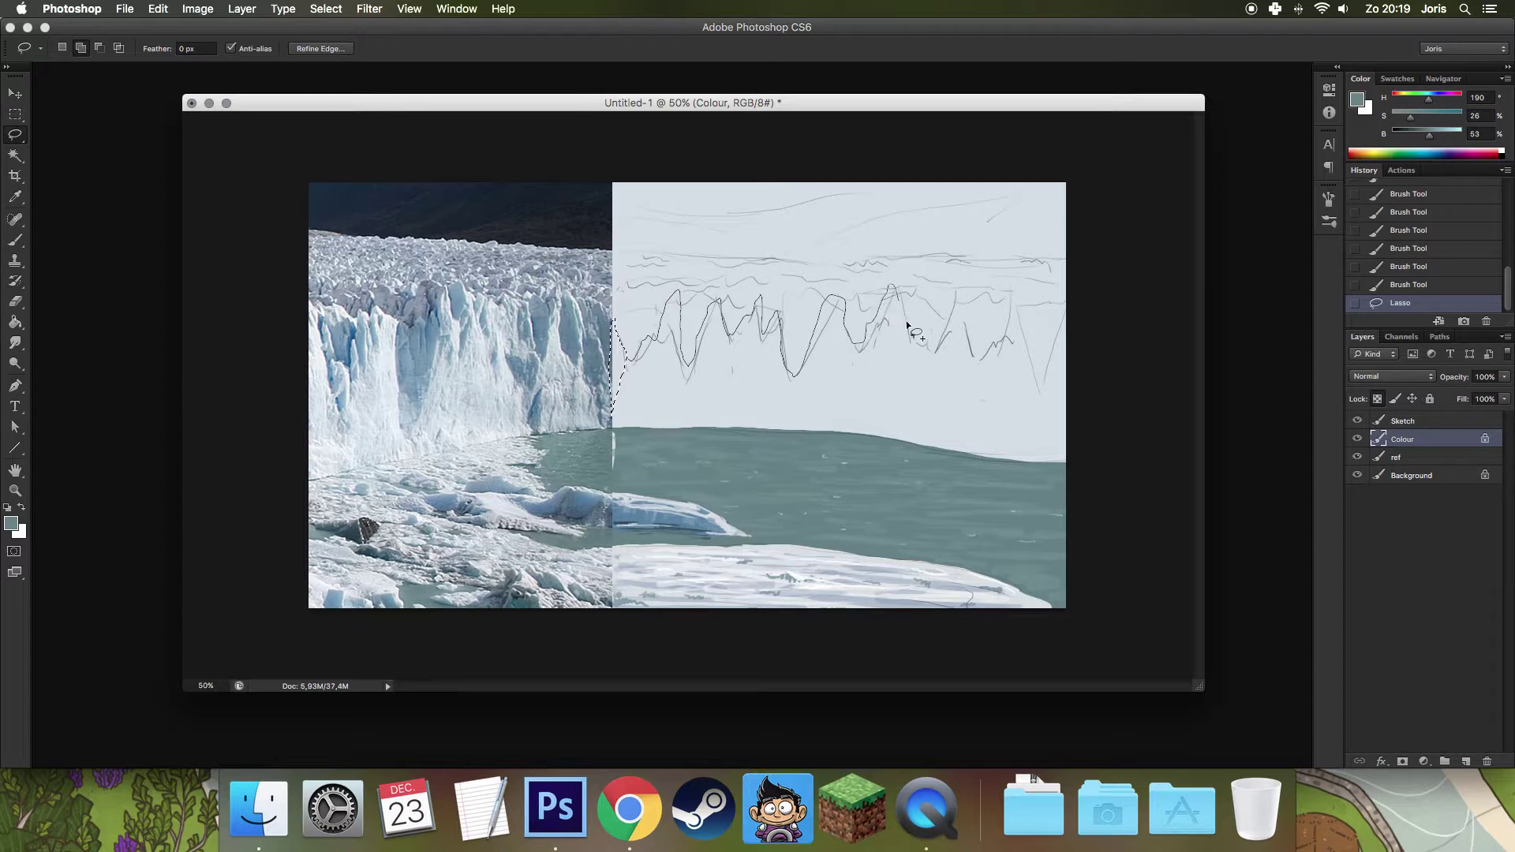
mouse_move(960, 313)
left_mouse_down()
mouse_move(995, 356)
mouse_move(1072, 349)
mouse_move(1092, 439)
left_mouse_up()
left_click_drag(609, 430, 612, 428)
Fill the glacier selection with blue-grey sampled from the photo, then deselect.
key("g")
left_click(593, 346, "alt")
left_click(648, 401)
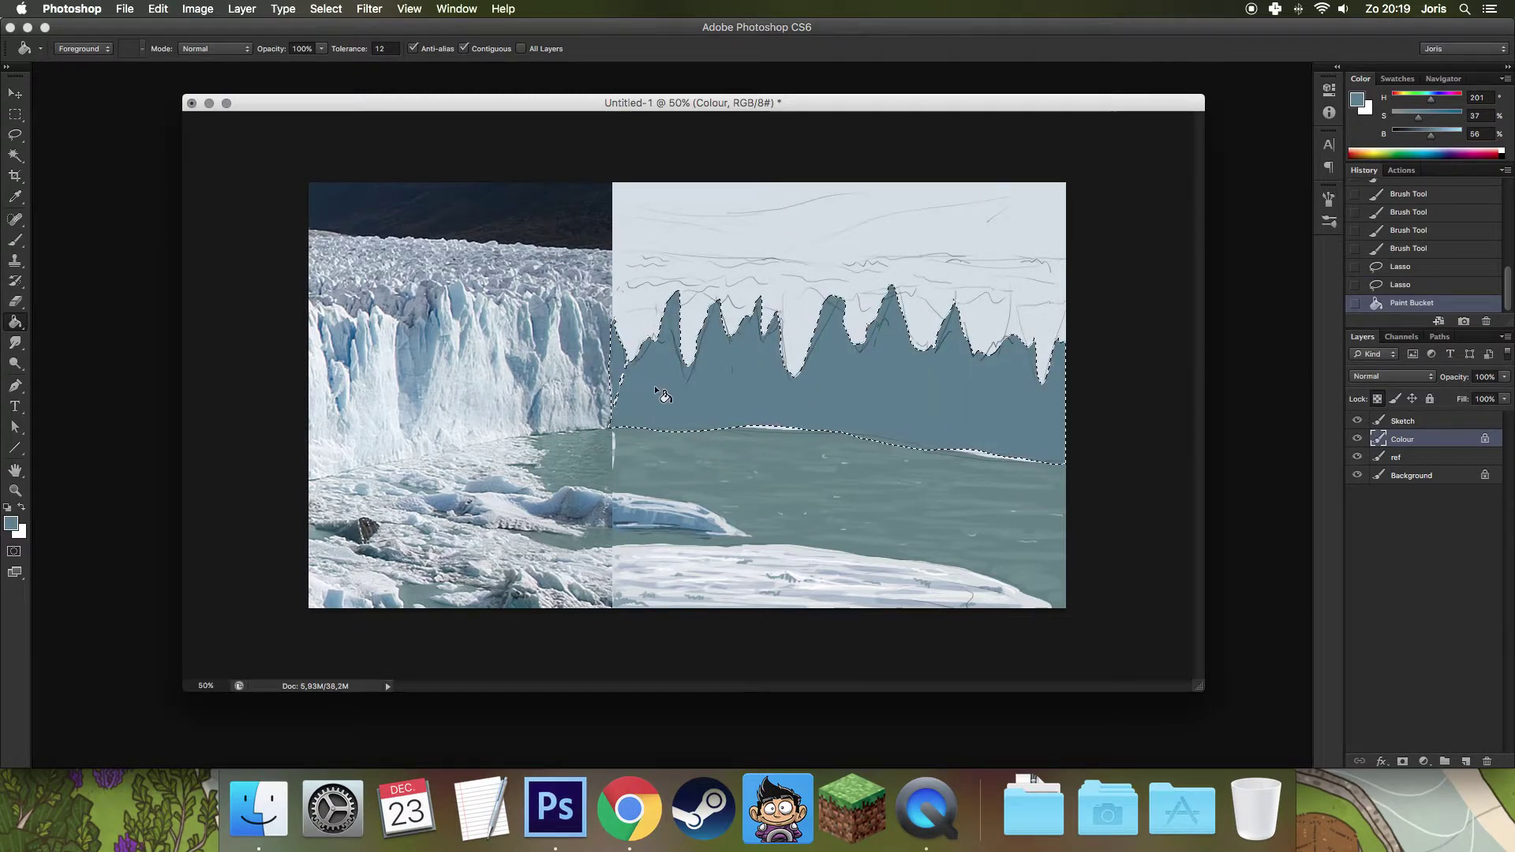
key("super+d")
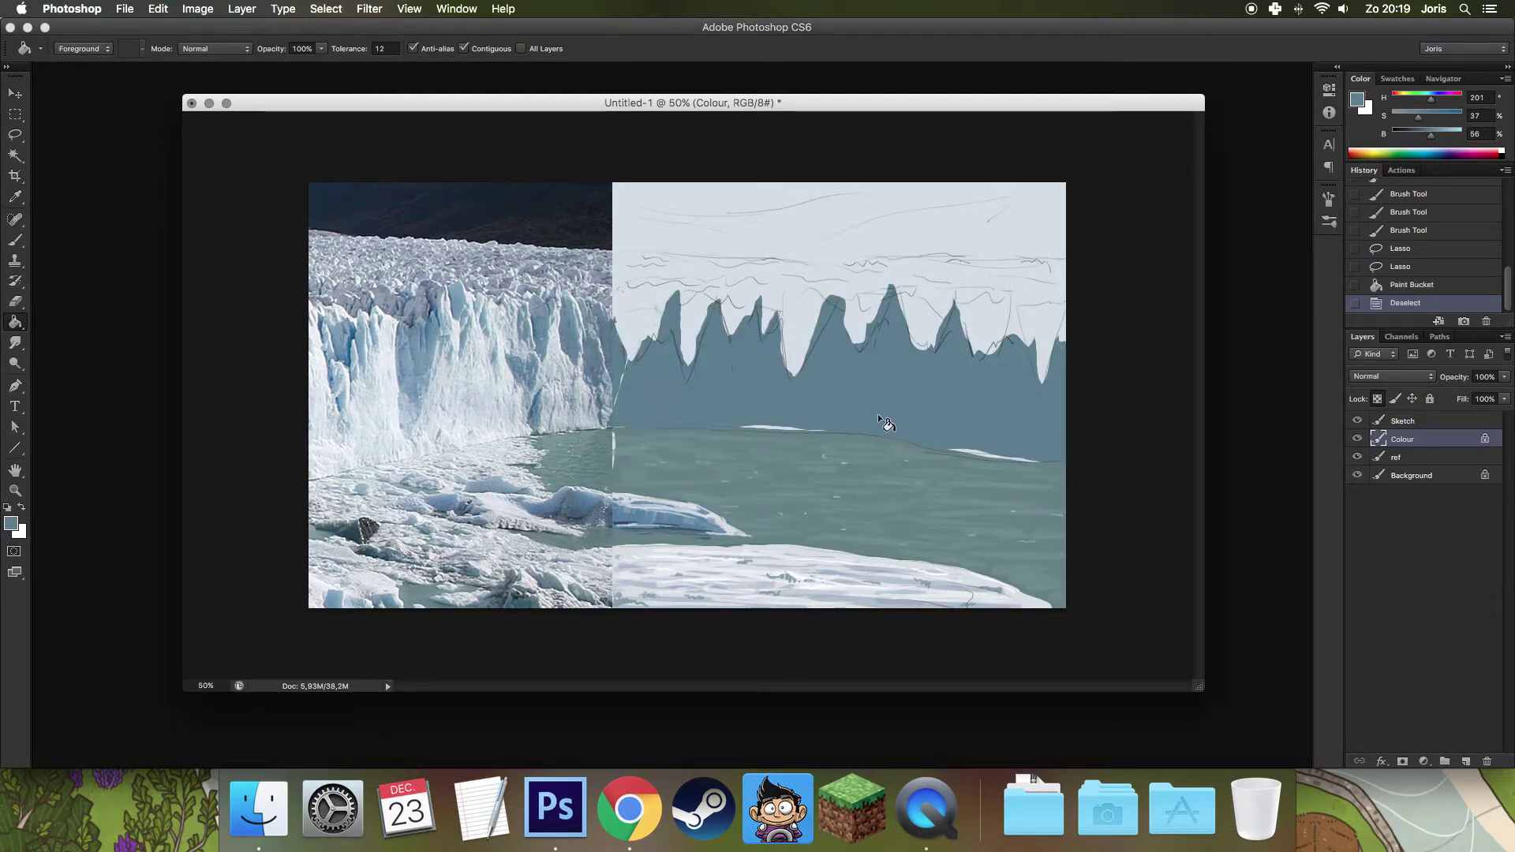
key("b")
right_click(881, 414)
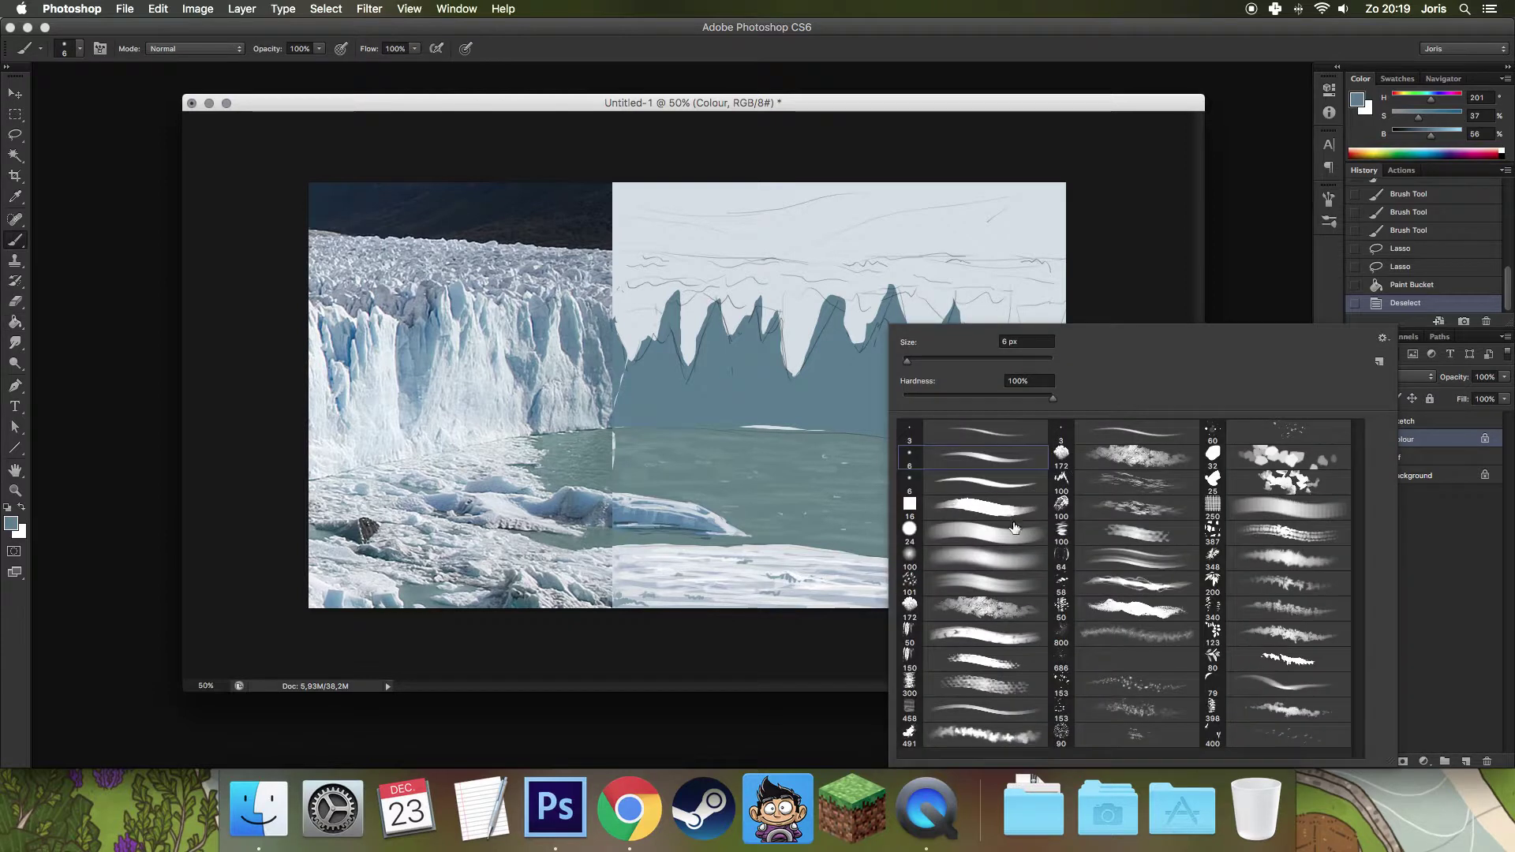
Cover the white streak along the glacier base with a 40 px brush.
left_click_drag(909, 365, 939, 365)
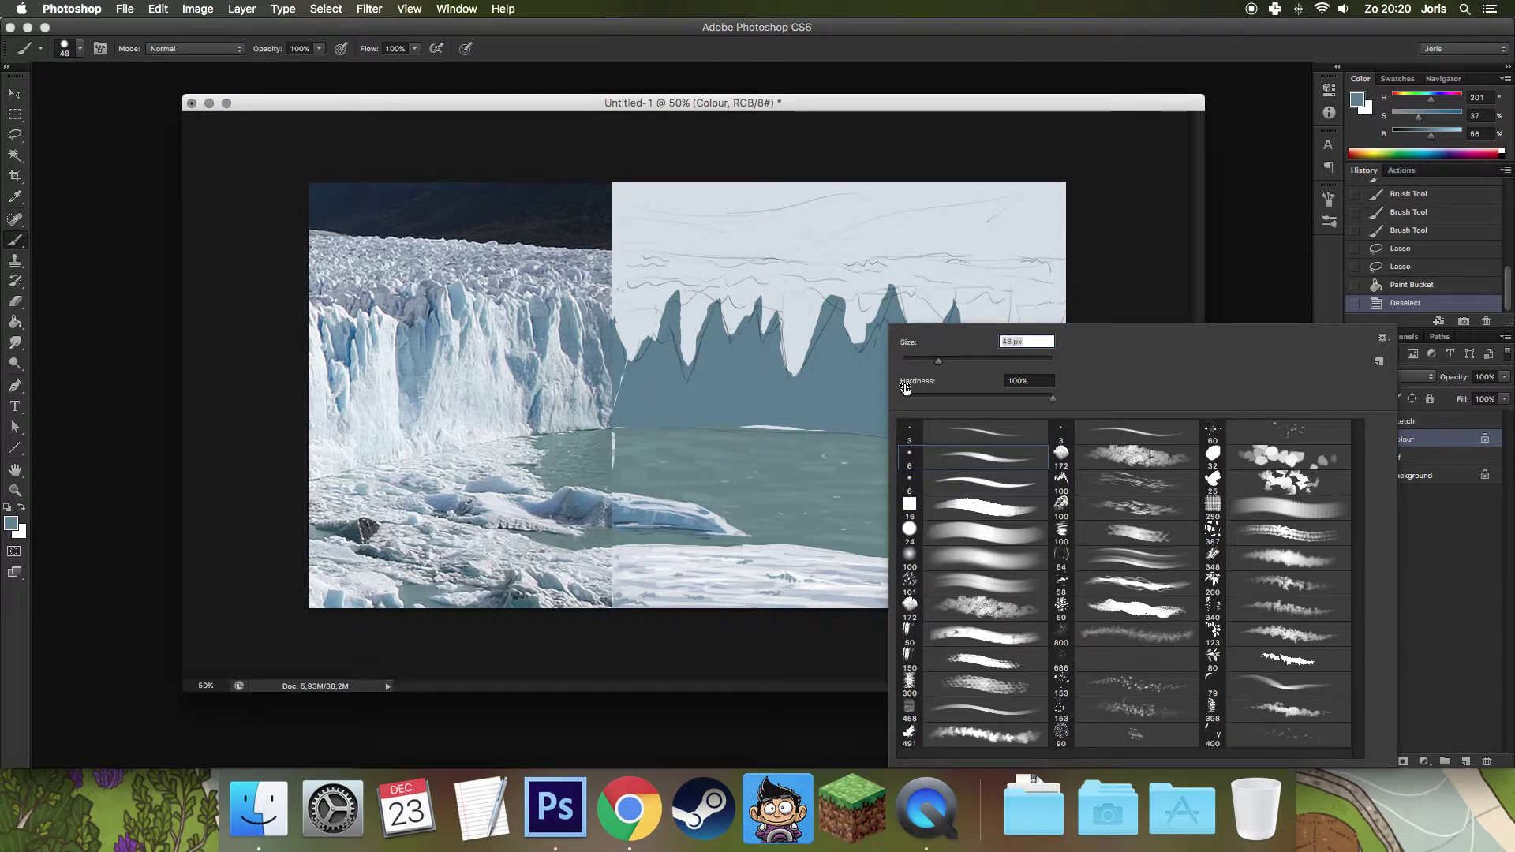
key("Return")
left_click_drag(805, 424, 738, 422)
left_click(939, 432)
left_click_drag(943, 434, 1058, 456)
left_click_drag(965, 444, 1019, 455)
Draw a dark teal waterline across to the right edge with a 6 px brush.
left_click(597, 424, "alt")
right_click(722, 433)
left_click(821, 456)
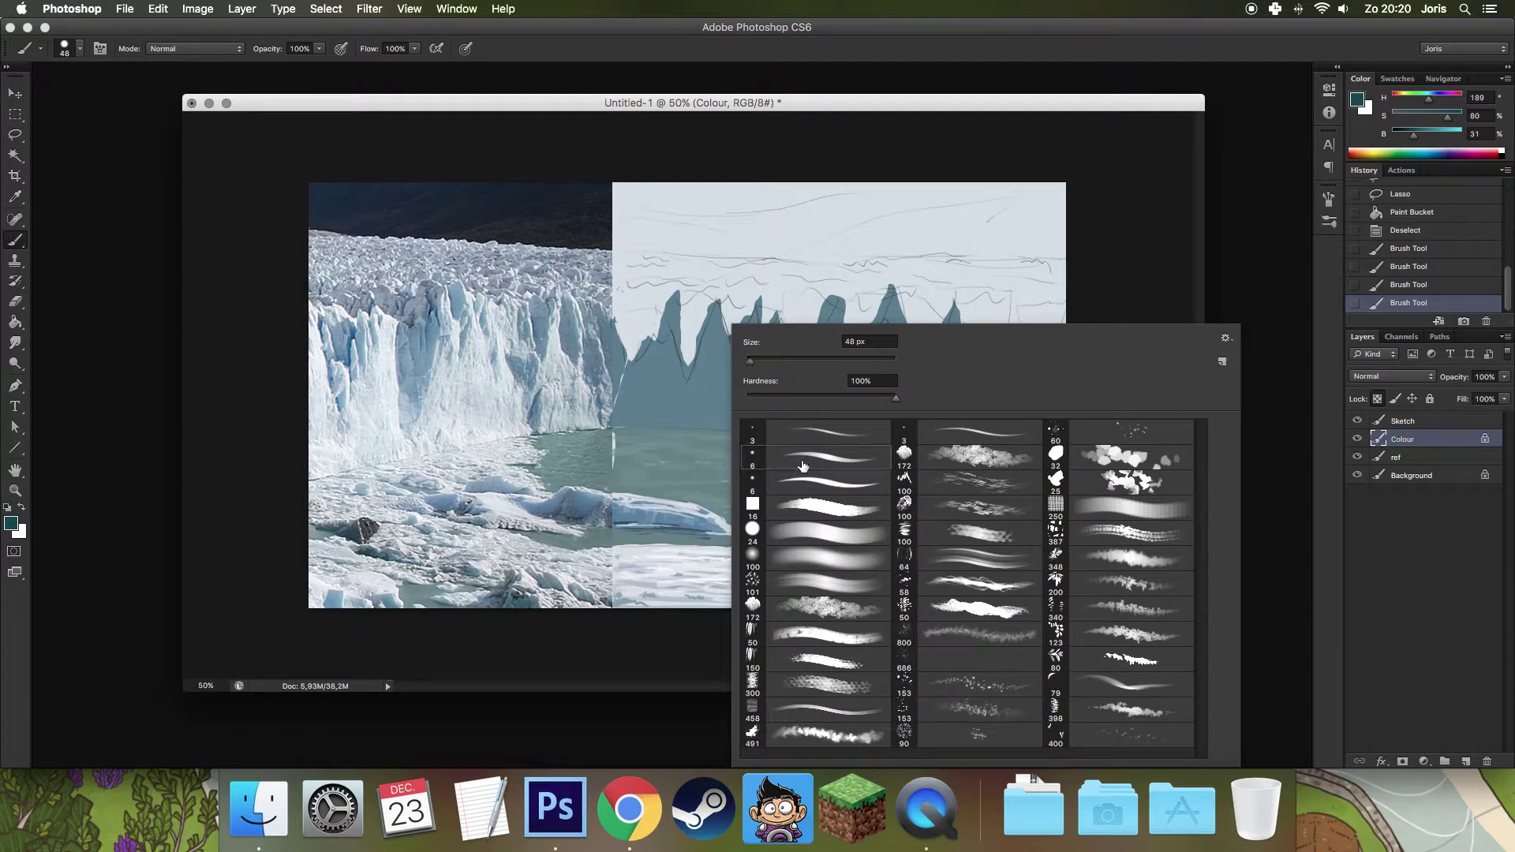
left_click(689, 417)
left_click_drag(624, 426, 852, 434)
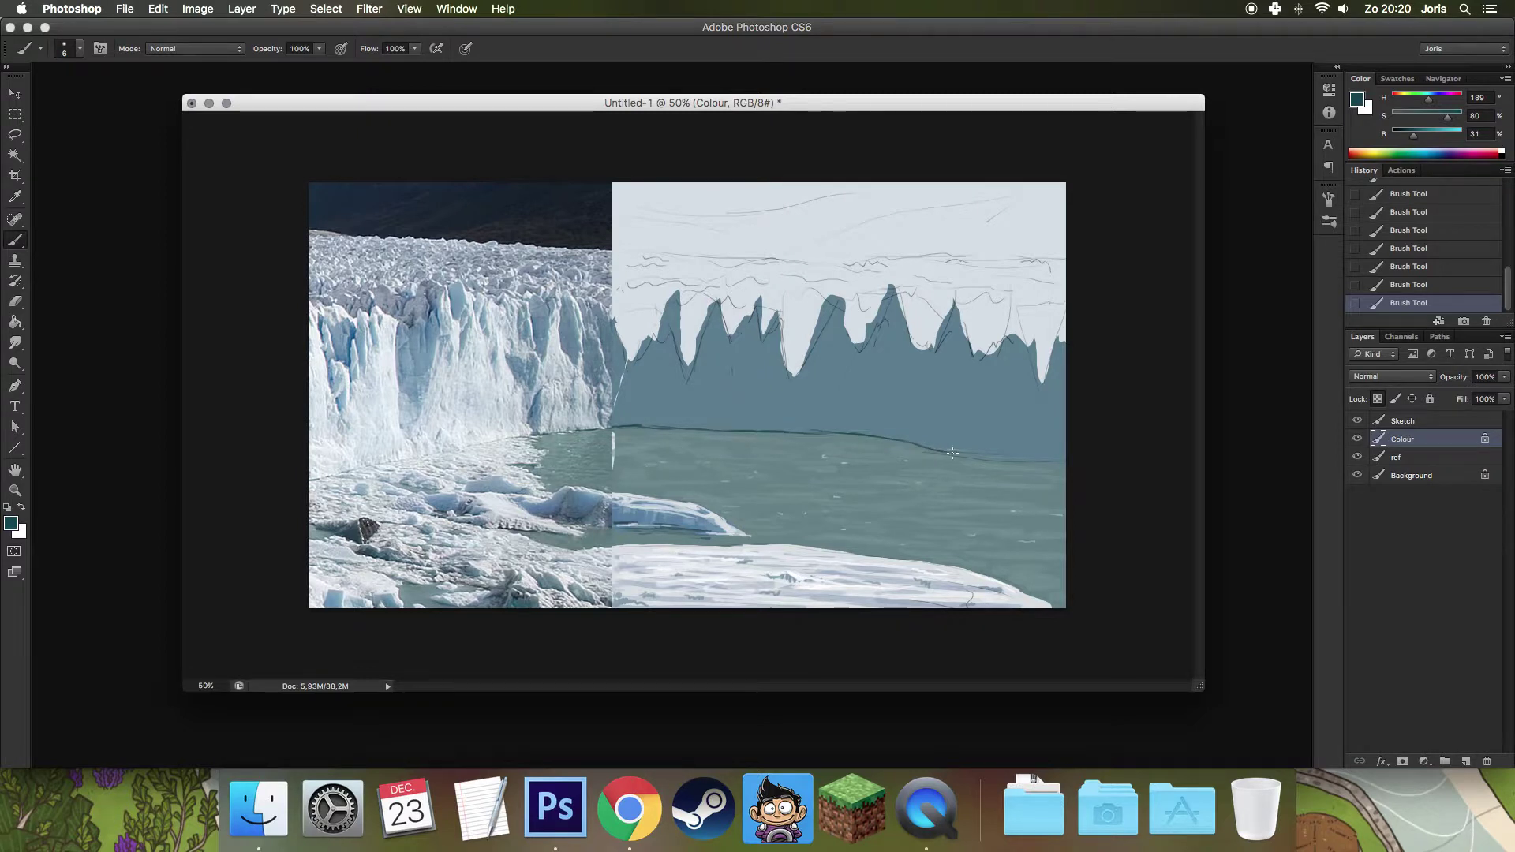
left_click_drag(1057, 462, 962, 464)
Enlarge the brush to about 26 px and sample the light grey ice colour.
right_click(764, 383)
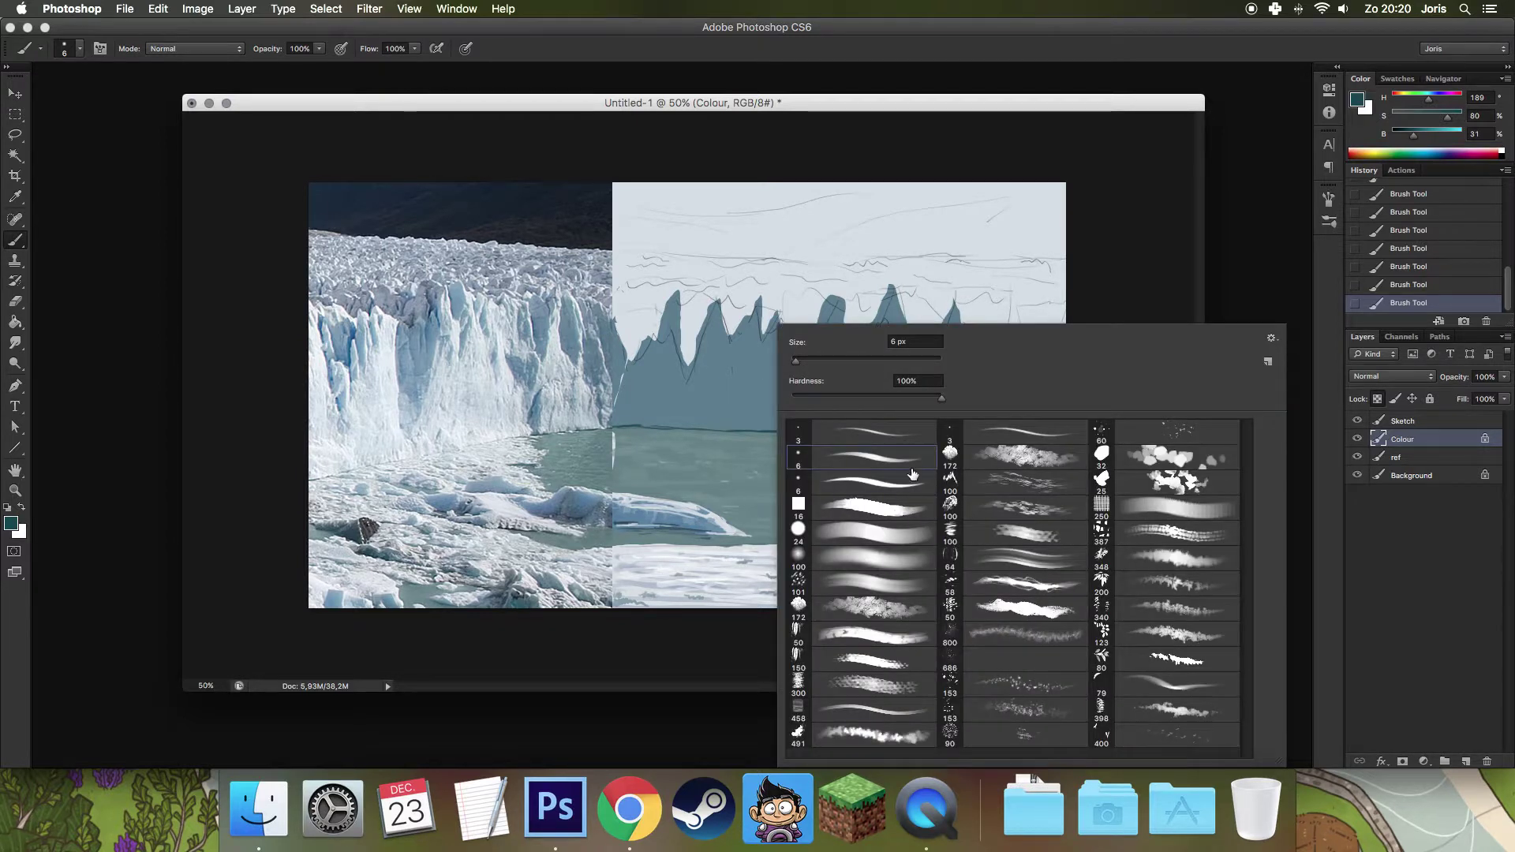
left_click_drag(795, 362, 813, 367)
left_click(608, 368)
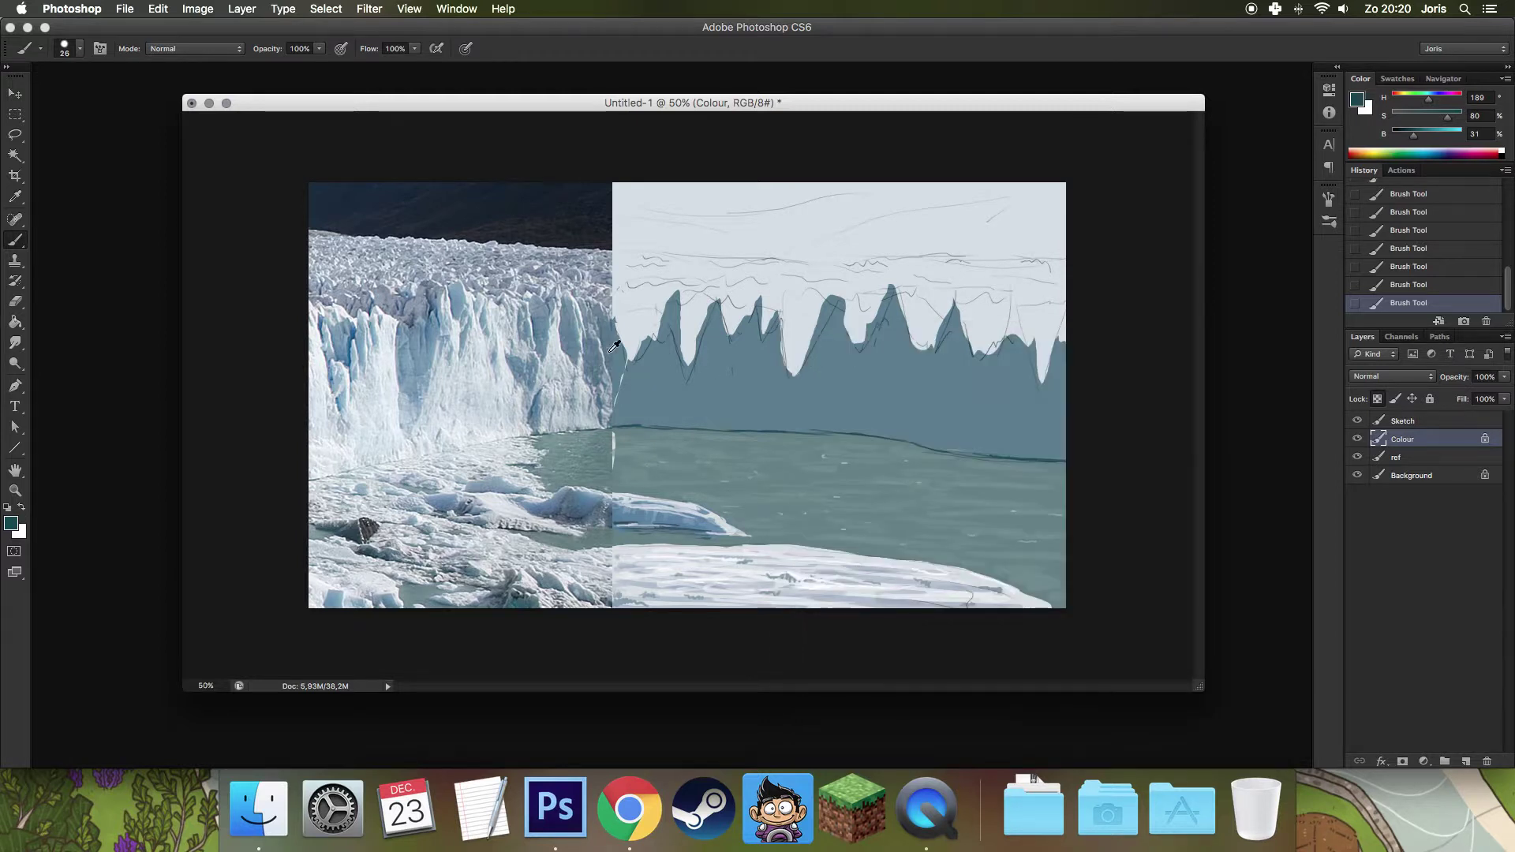
left_click(585, 421, "alt")
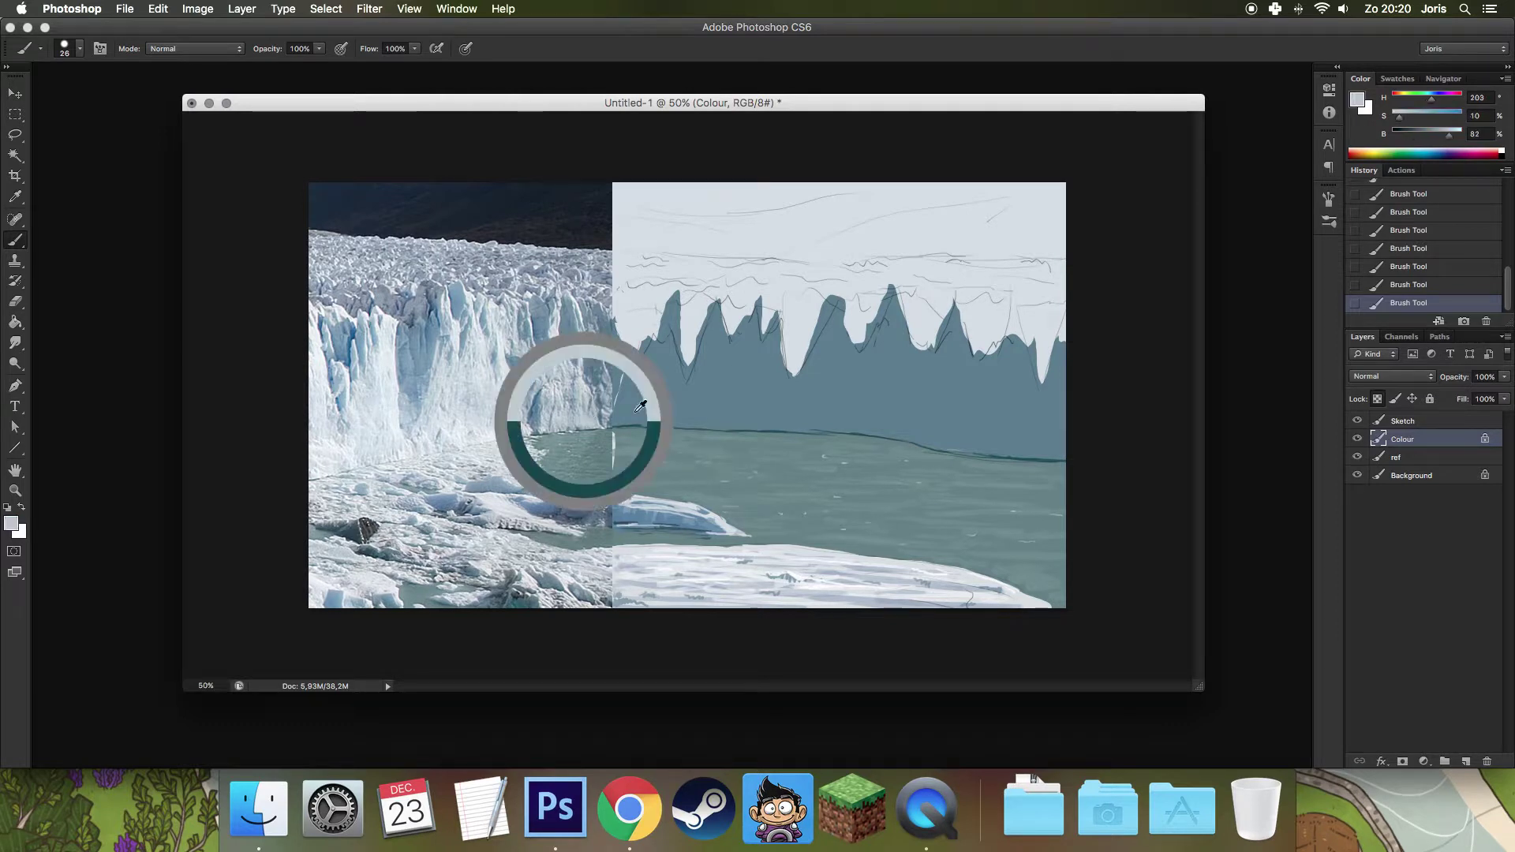
Paint light grey vertical streaks down the left and middle ice peaks.
mouse_move(623, 394)
left_mouse_down()
mouse_move(628, 371)
mouse_move(620, 428)
mouse_move(627, 404)
mouse_move(638, 426)
left_mouse_up()
mouse_move(646, 365)
left_mouse_down()
mouse_move(641, 429)
mouse_move(660, 416)
left_mouse_up()
mouse_move(665, 340)
left_mouse_down()
mouse_move(669, 423)
mouse_move(688, 430)
left_mouse_up()
mouse_move(680, 377)
left_mouse_down()
mouse_move(688, 426)
mouse_move(713, 424)
left_mouse_up()
mouse_move(720, 360)
left_mouse_down()
mouse_move(715, 430)
mouse_move(728, 343)
mouse_move(734, 403)
mouse_move(745, 374)
left_mouse_up()
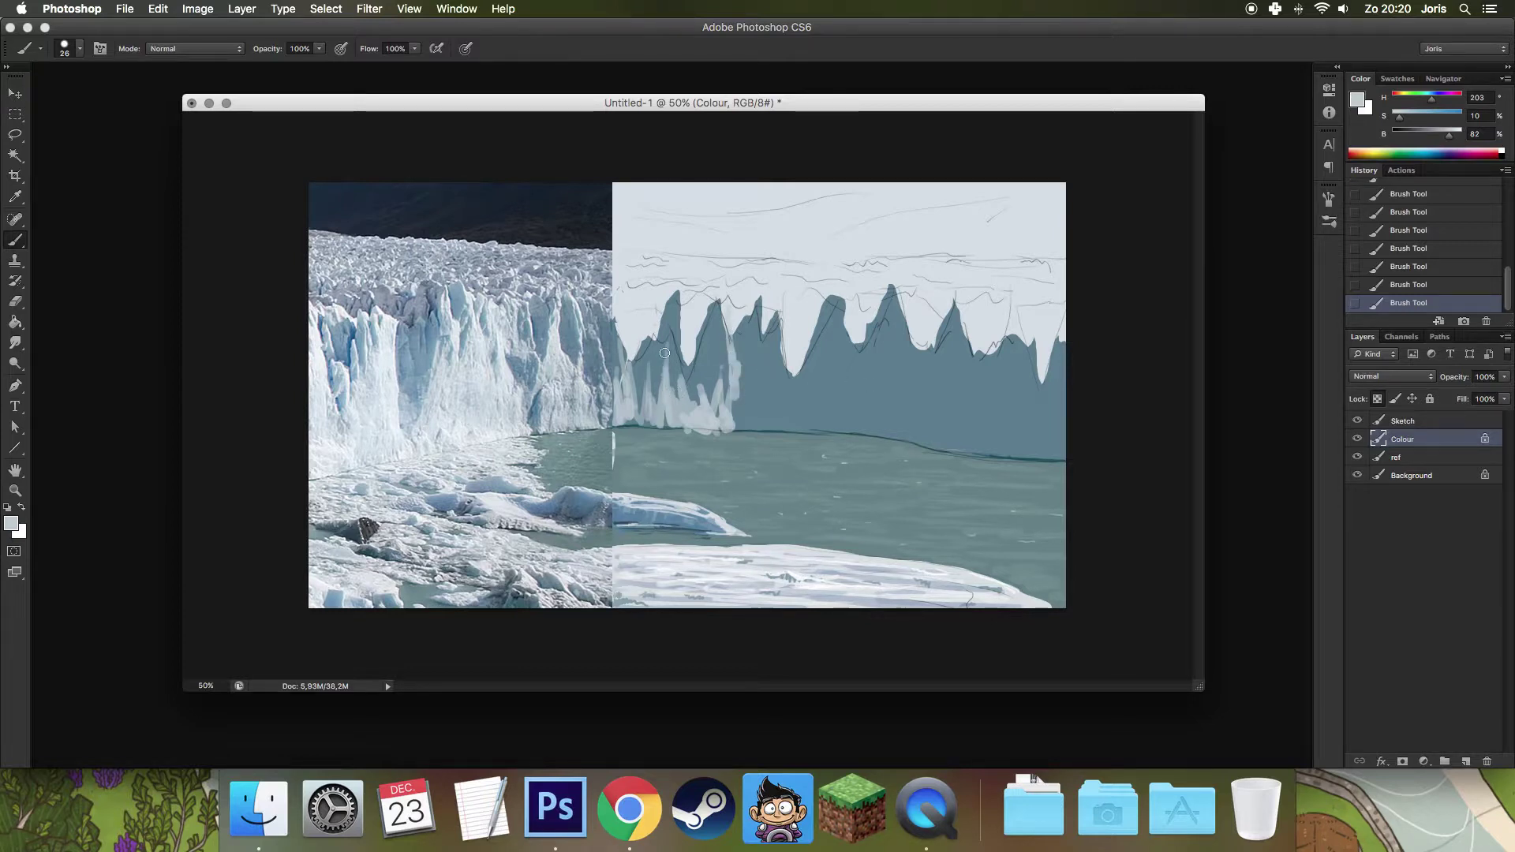
left_click_drag(677, 341, 689, 418)
left_click_drag(755, 317, 762, 404)
mouse_move(760, 346)
left_mouse_down()
mouse_move(767, 412)
mouse_move(786, 369)
mouse_move(808, 426)
left_mouse_up()
With a 49 px brush, add broad light streaks and a pale waterline band.
right_click(857, 394)
left_click_drag(876, 365, 892, 365)
key("Return")
mouse_move(762, 383)
left_mouse_down()
mouse_move(746, 430)
mouse_move(728, 363)
mouse_move(770, 414)
mouse_move(847, 424)
mouse_move(809, 377)
mouse_move(851, 410)
mouse_move(843, 363)
left_mouse_up()
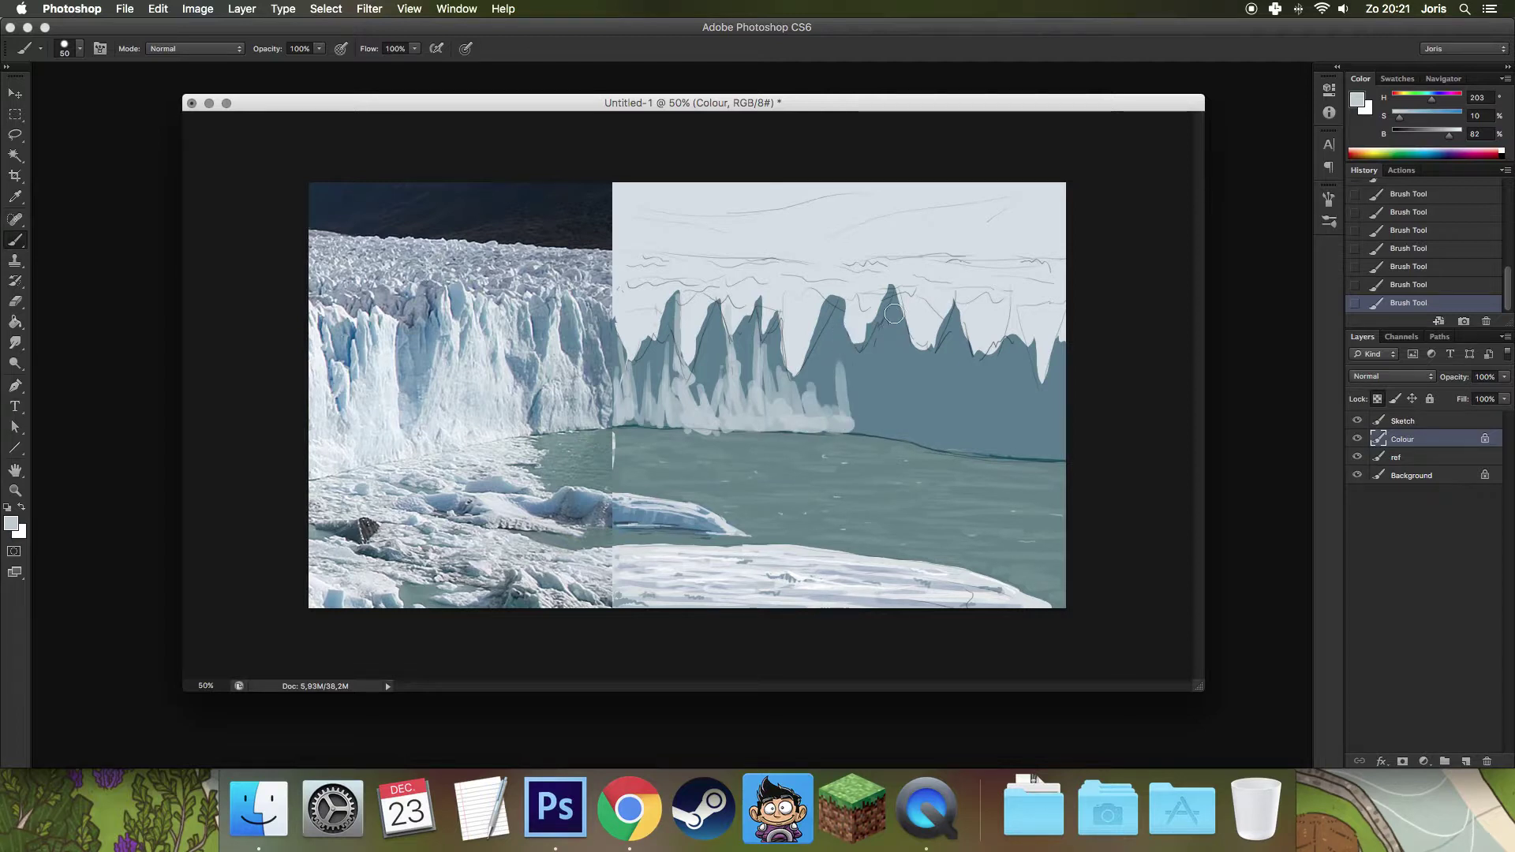
mouse_move(859, 387)
left_mouse_down()
mouse_move(846, 341)
mouse_move(851, 430)
mouse_move(921, 427)
mouse_move(888, 395)
mouse_move(872, 335)
mouse_move(880, 426)
mouse_move(919, 430)
left_mouse_up()
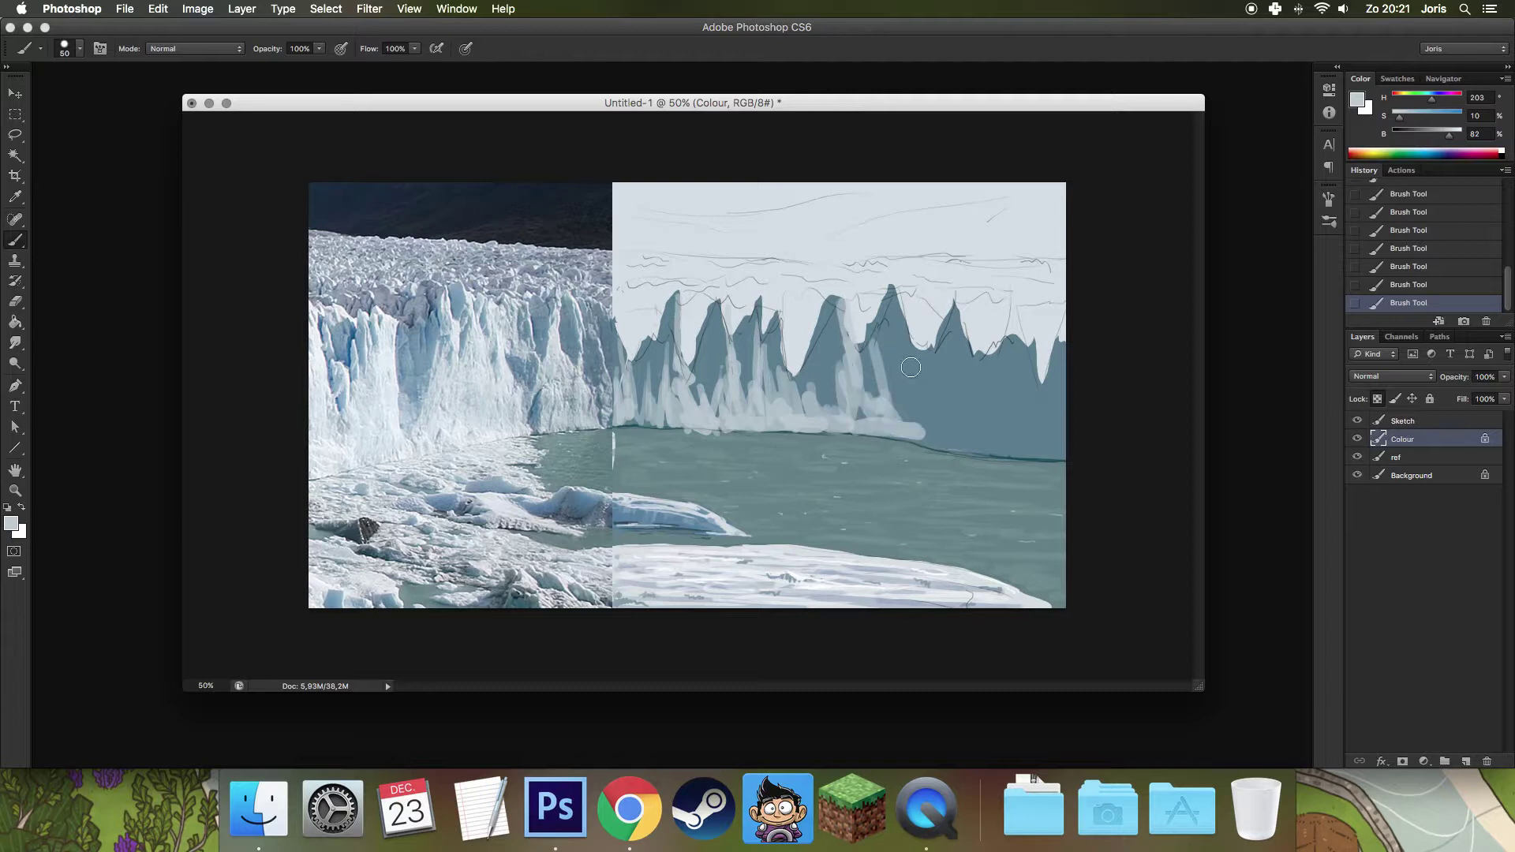
mouse_move(892, 293)
left_mouse_down()
mouse_move(918, 422)
mouse_move(991, 449)
left_mouse_up()
mouse_move(956, 391)
left_mouse_down()
mouse_move(961, 426)
mouse_move(993, 430)
left_mouse_up()
mouse_move(966, 351)
left_mouse_down()
mouse_move(971, 432)
mouse_move(1000, 412)
mouse_move(1018, 347)
mouse_move(1046, 454)
left_mouse_up()
mouse_move(1040, 355)
left_mouse_down()
mouse_move(1026, 442)
mouse_move(1066, 456)
mouse_move(1061, 348)
left_mouse_up()
Sample a blue from the photo and repaint the blue-grey crevasses between peaks.
left_click(429, 354, "alt")
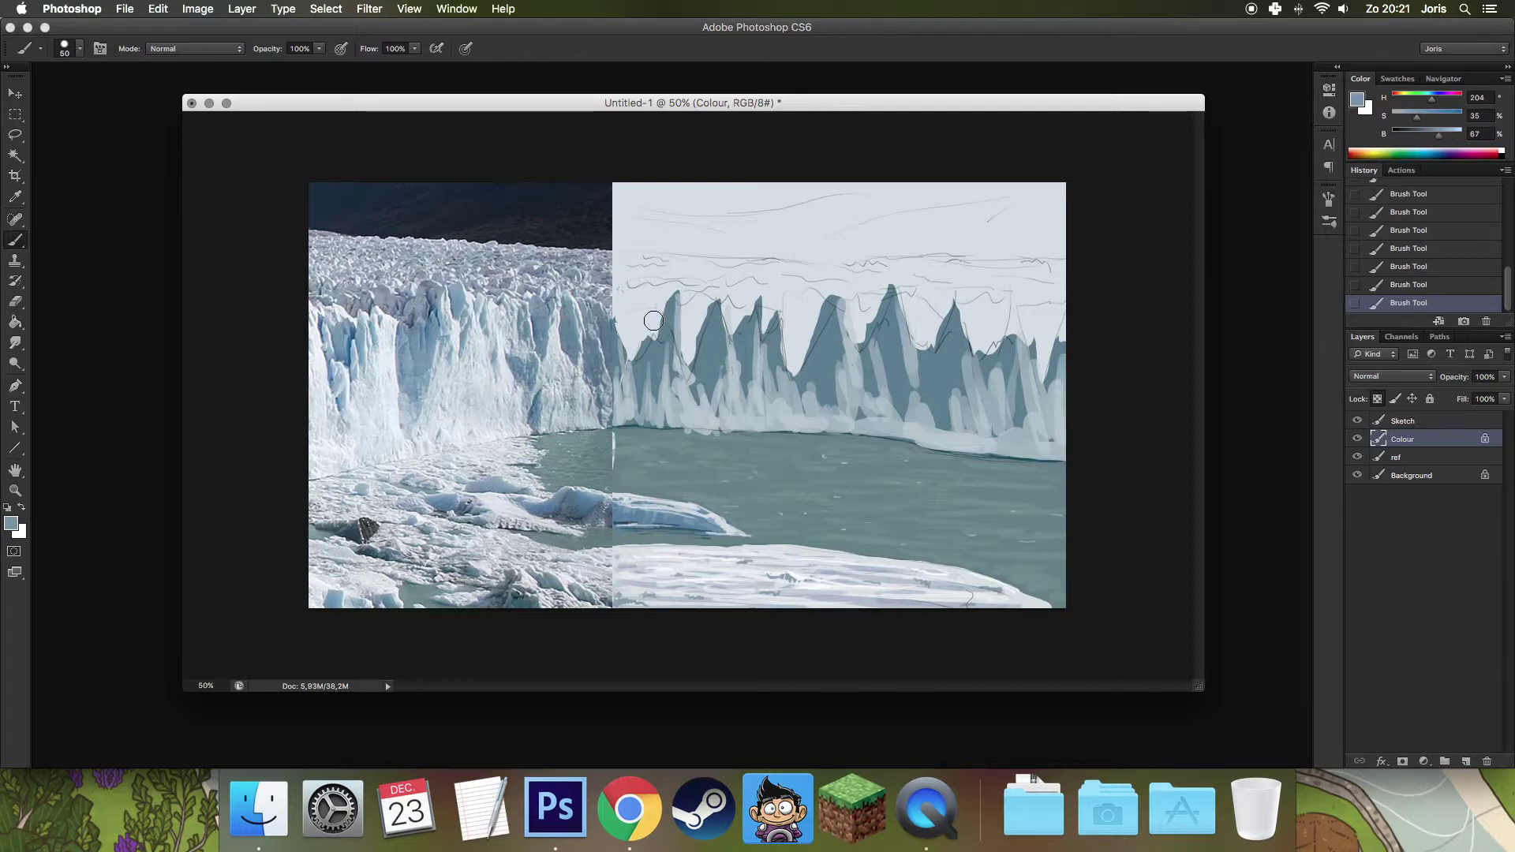
mouse_move(655, 316)
left_mouse_down()
mouse_move(659, 340)
mouse_move(632, 357)
mouse_move(635, 398)
left_mouse_up()
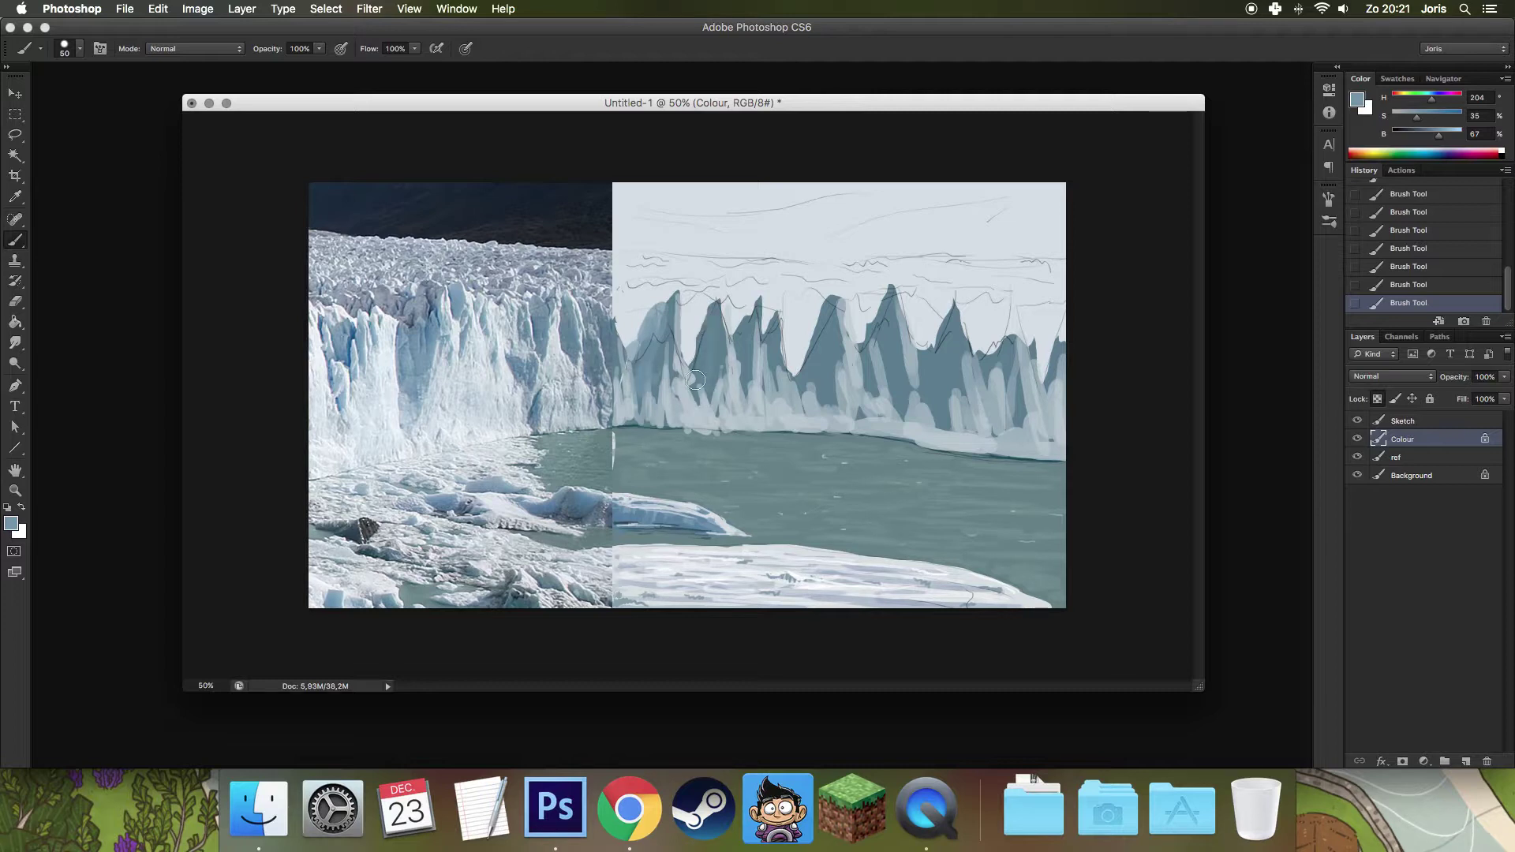
mouse_move(718, 308)
left_mouse_down()
mouse_move(710, 363)
mouse_move(742, 391)
left_mouse_up()
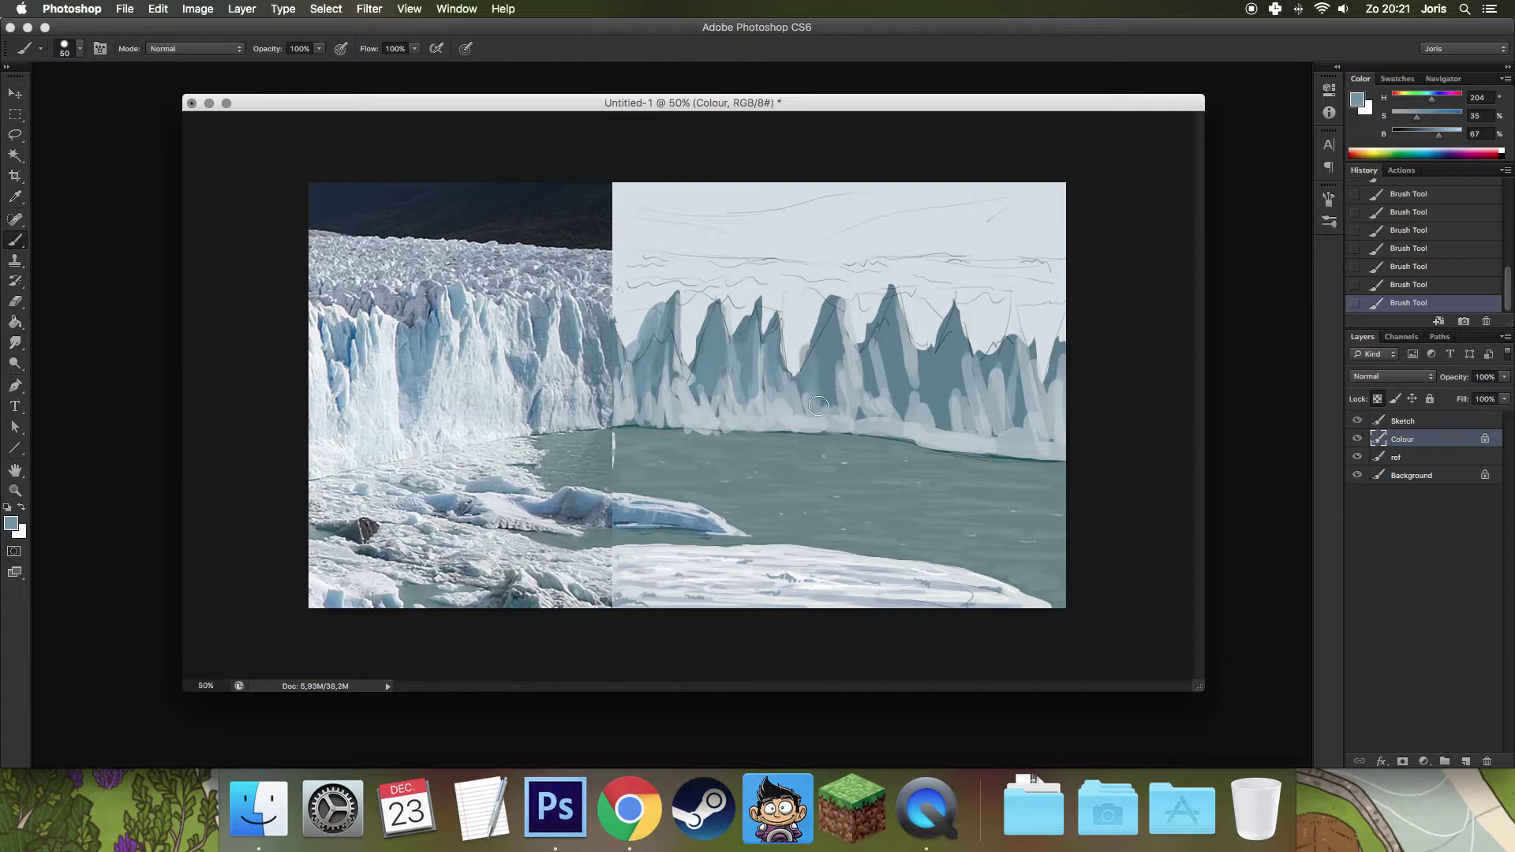
left_click_drag(817, 391, 830, 309)
mouse_move(896, 367)
left_mouse_down()
mouse_move(868, 385)
mouse_move(908, 414)
mouse_move(937, 377)
mouse_move(943, 422)
left_mouse_up()
mouse_move(951, 369)
left_mouse_down()
mouse_move(971, 328)
mouse_move(1018, 399)
left_mouse_up()
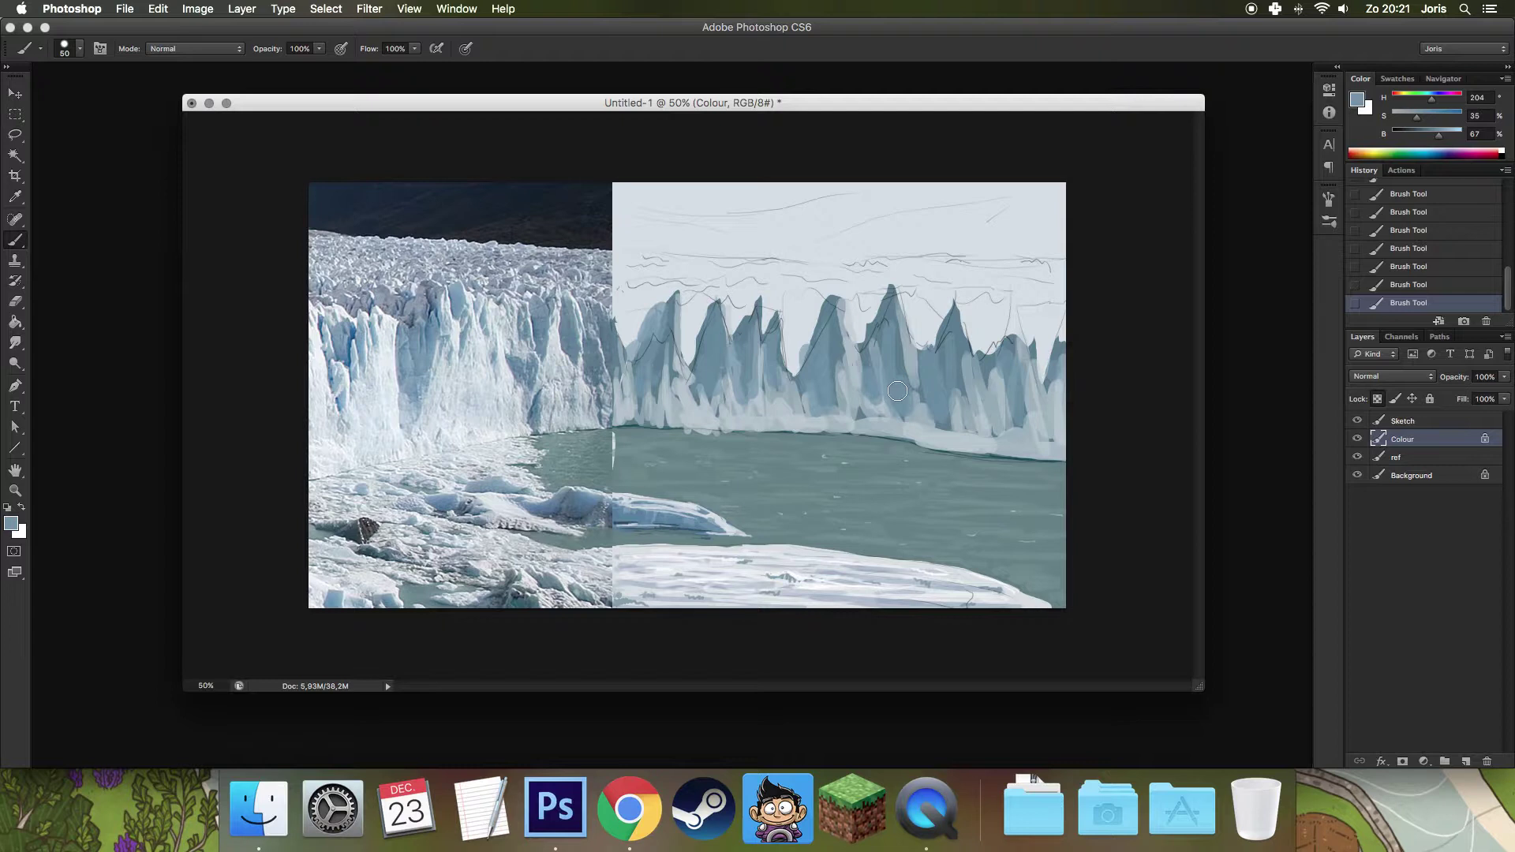
right_click(895, 391)
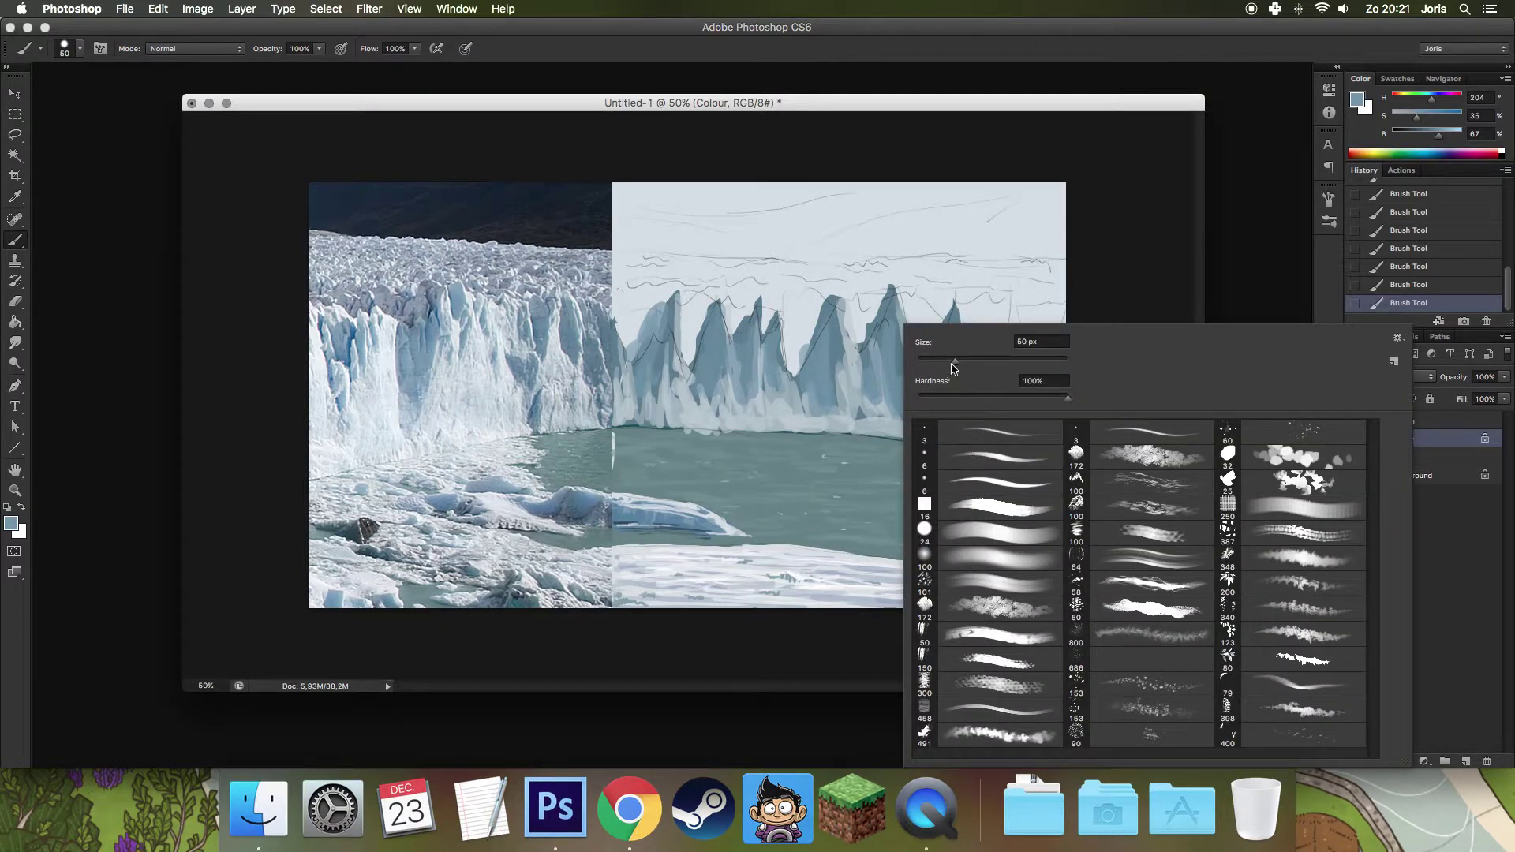
At 33 px, brush lighter sampled ice along the base and the first two peaks.
left_click_drag(947, 364, 943, 364)
key("Return")
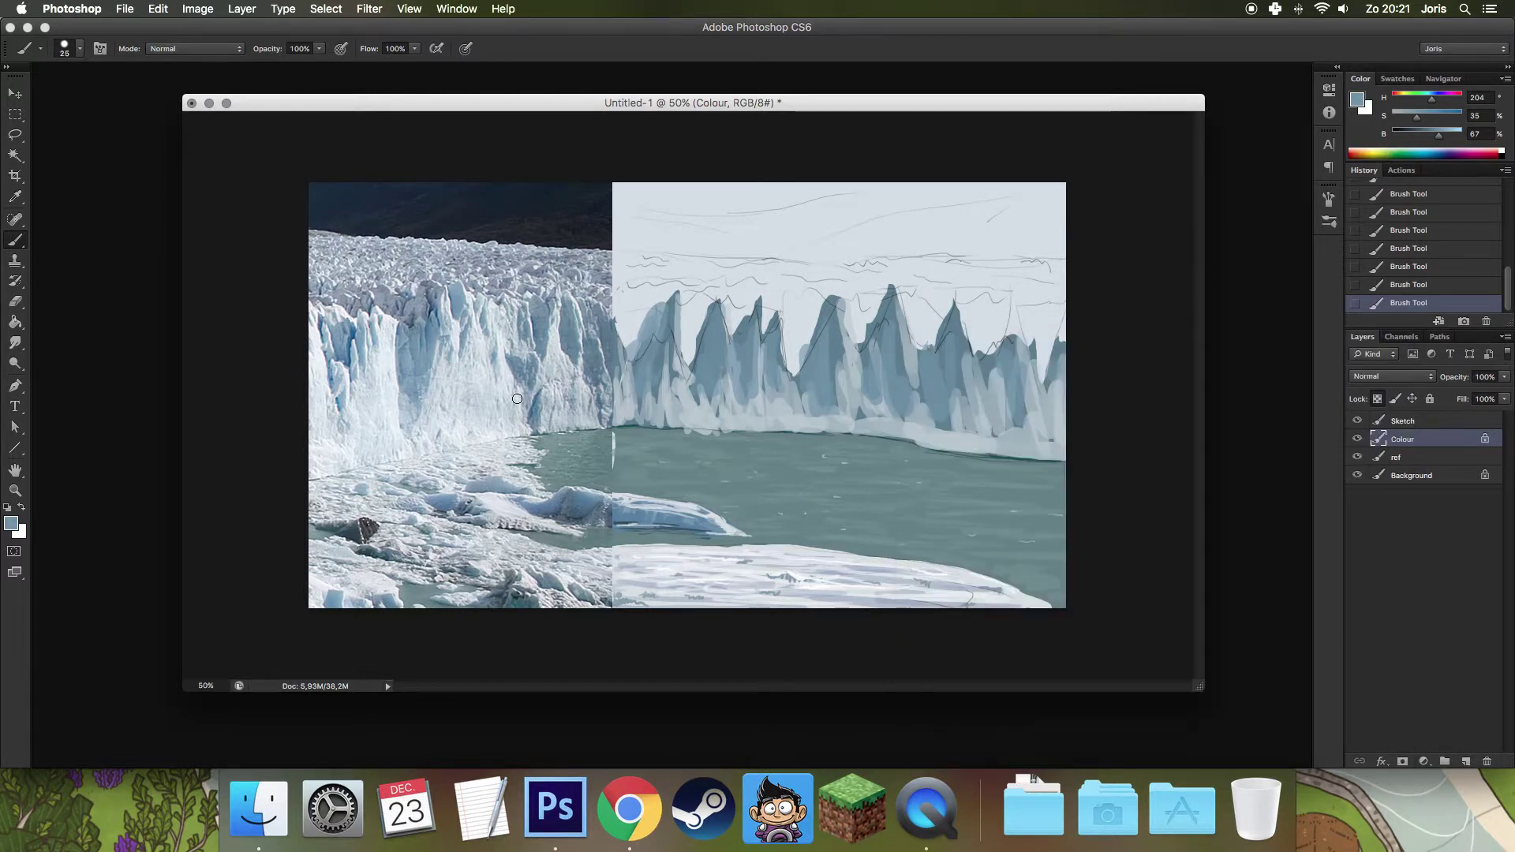
left_click(490, 396, "alt")
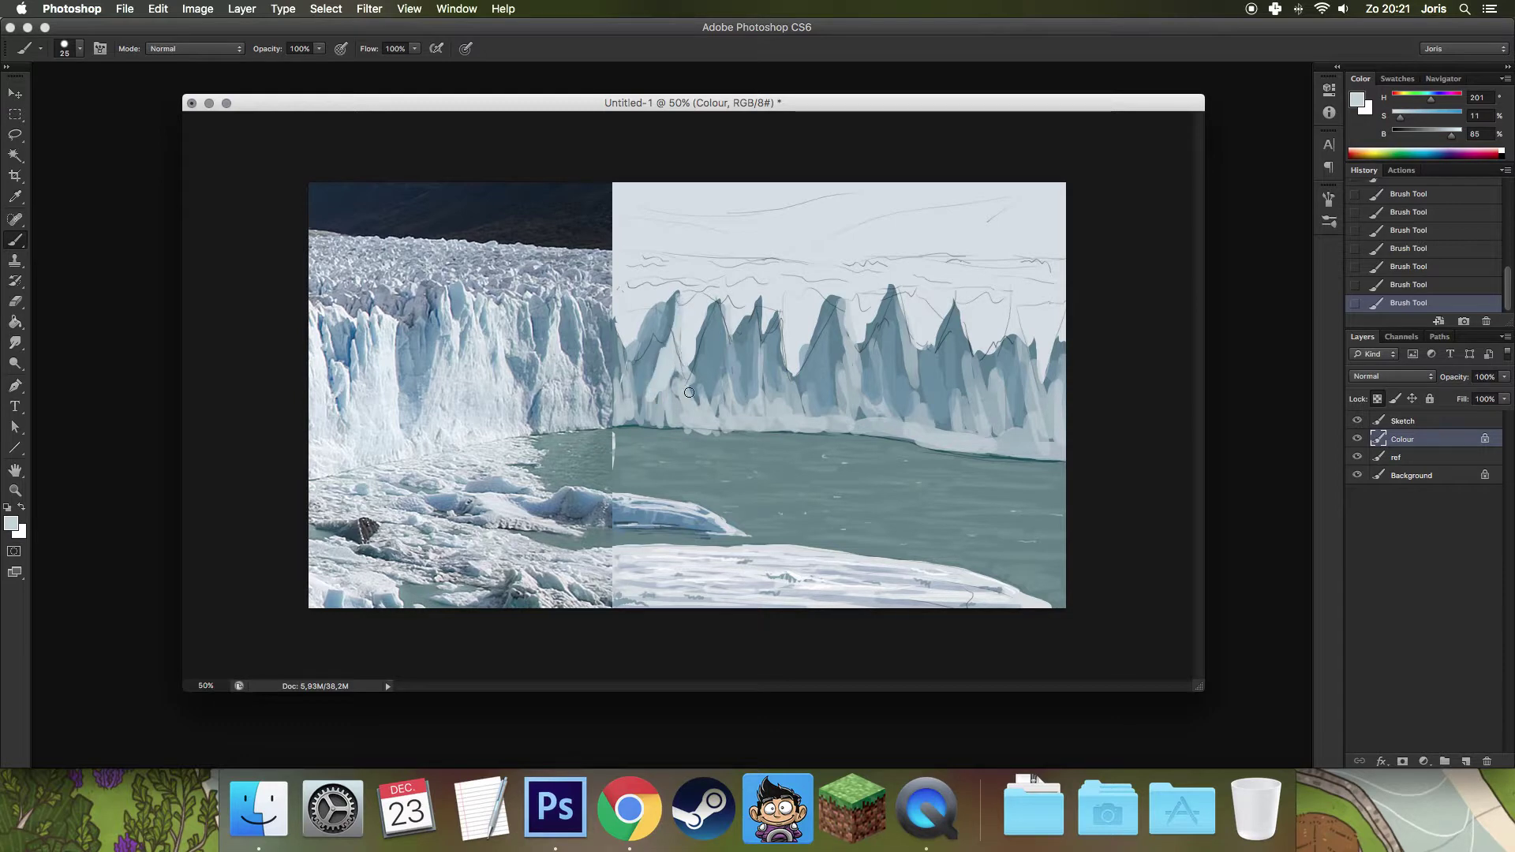
left_click_drag(685, 367, 619, 410)
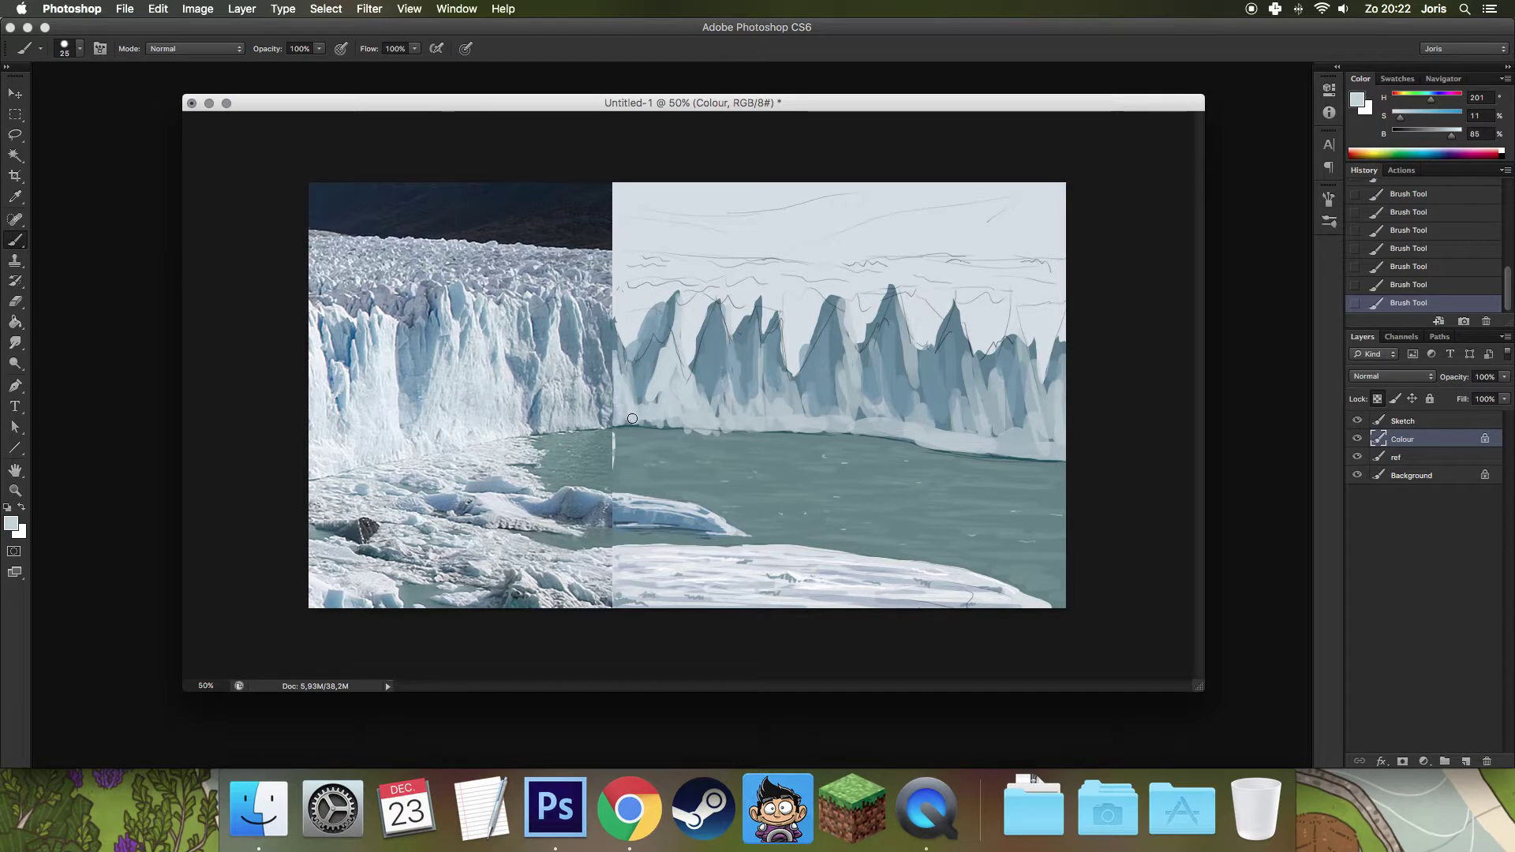
mouse_move(725, 315)
left_mouse_down()
mouse_move(732, 372)
mouse_move(717, 405)
left_mouse_up()
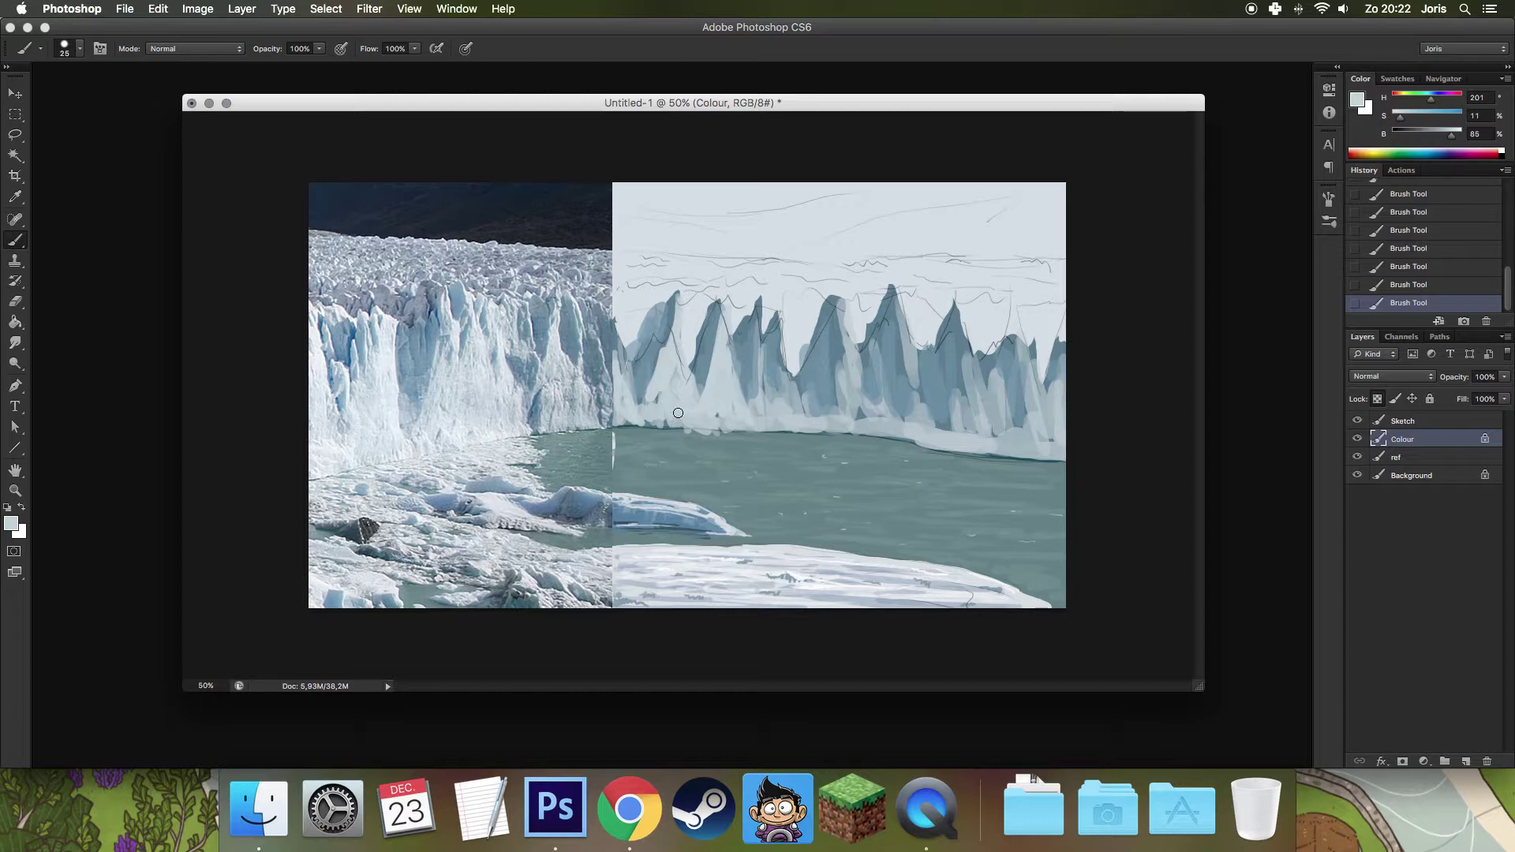
mouse_move(757, 311)
left_mouse_down()
mouse_move(761, 383)
mouse_move(786, 387)
left_mouse_up()
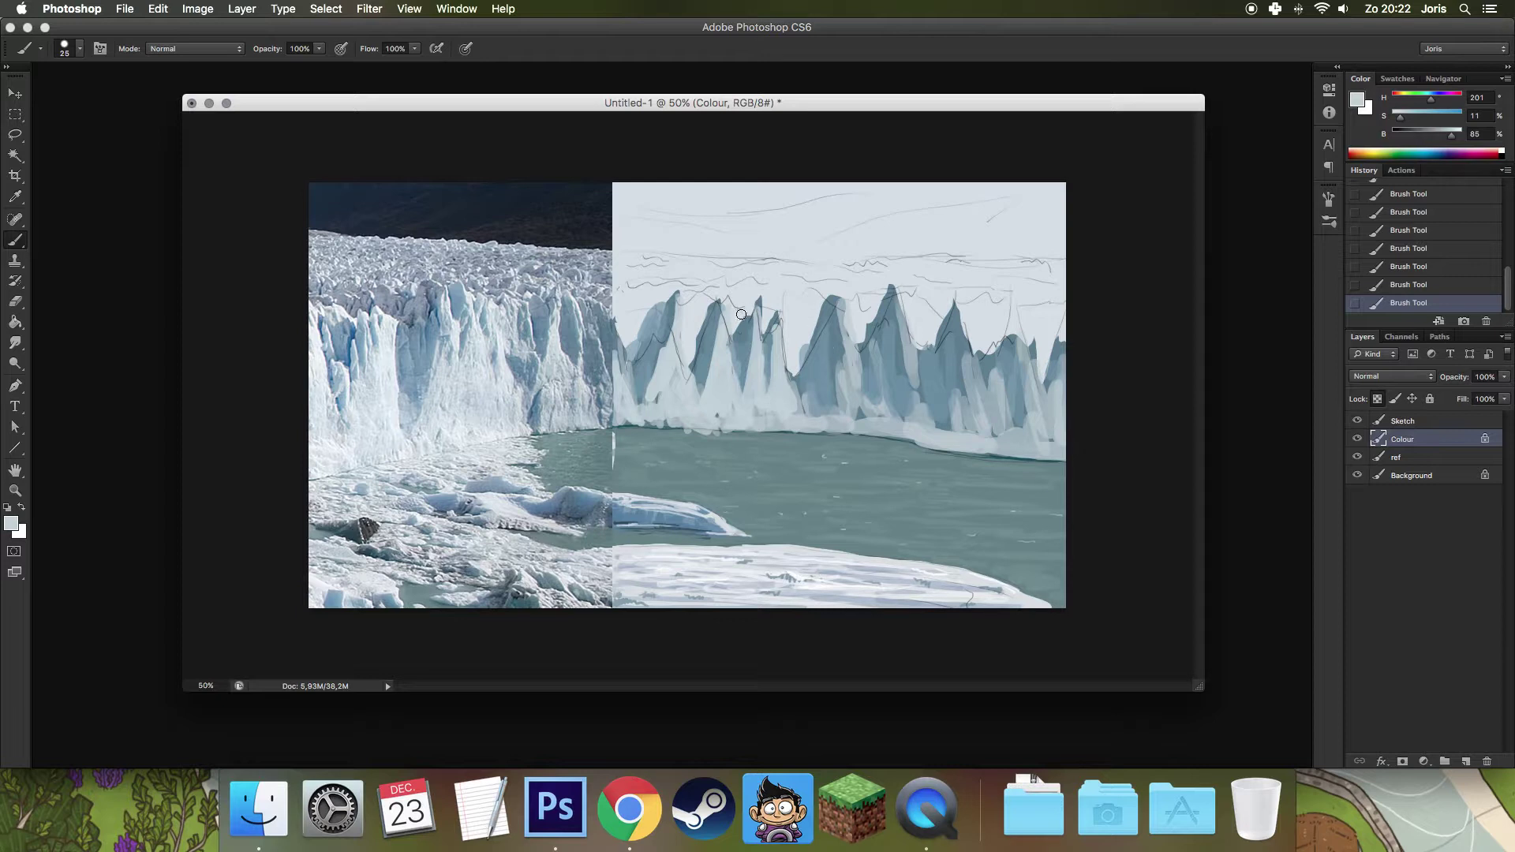
Lighten the middle and right-hand peaks, then sample a darker blue from the photo.
left_click_drag(837, 322, 818, 415)
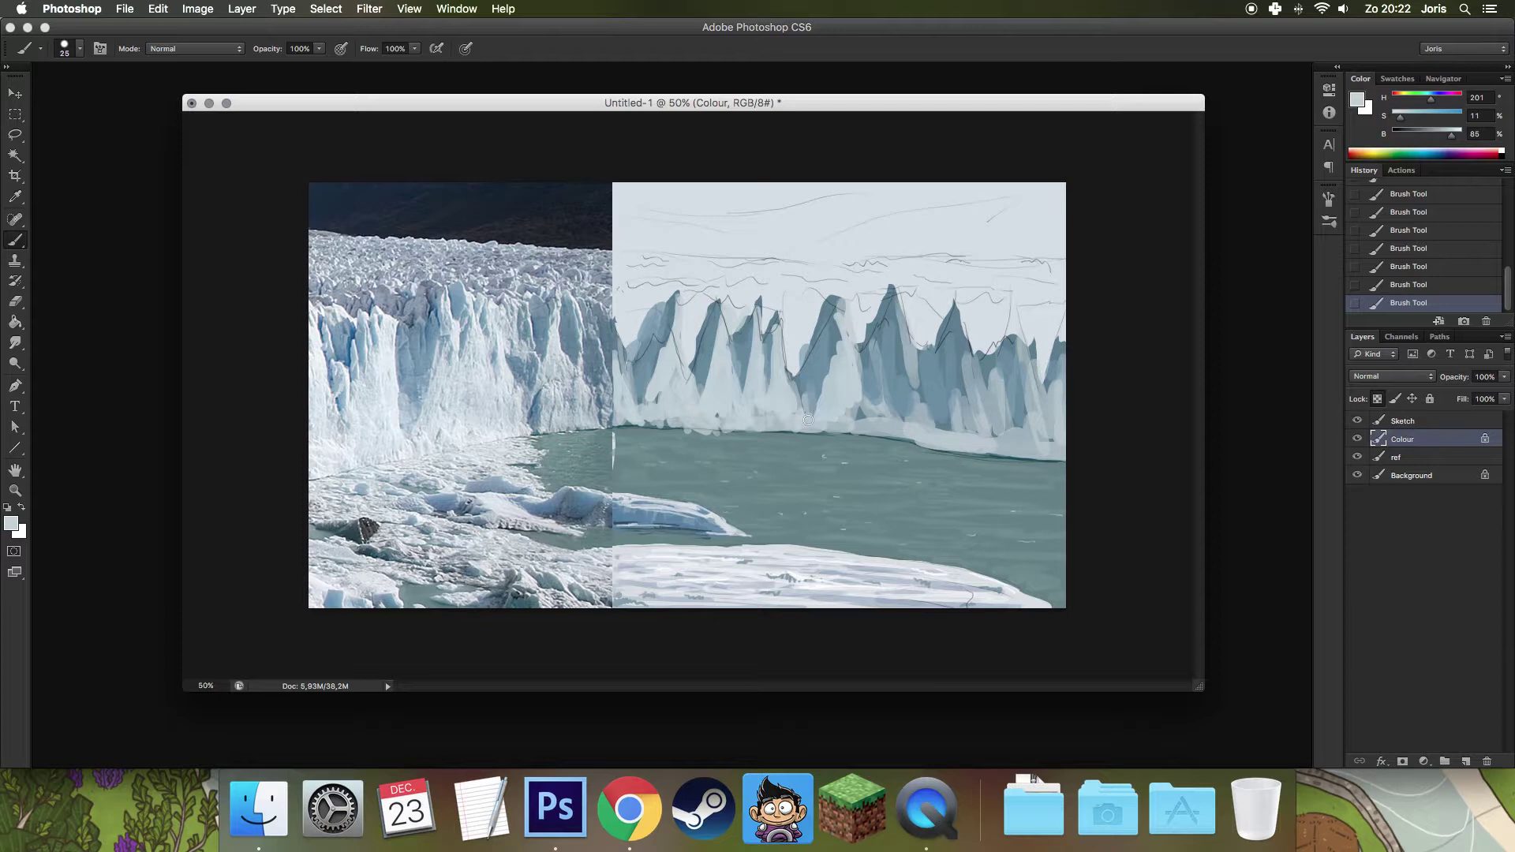
left_click_drag(884, 379, 881, 429)
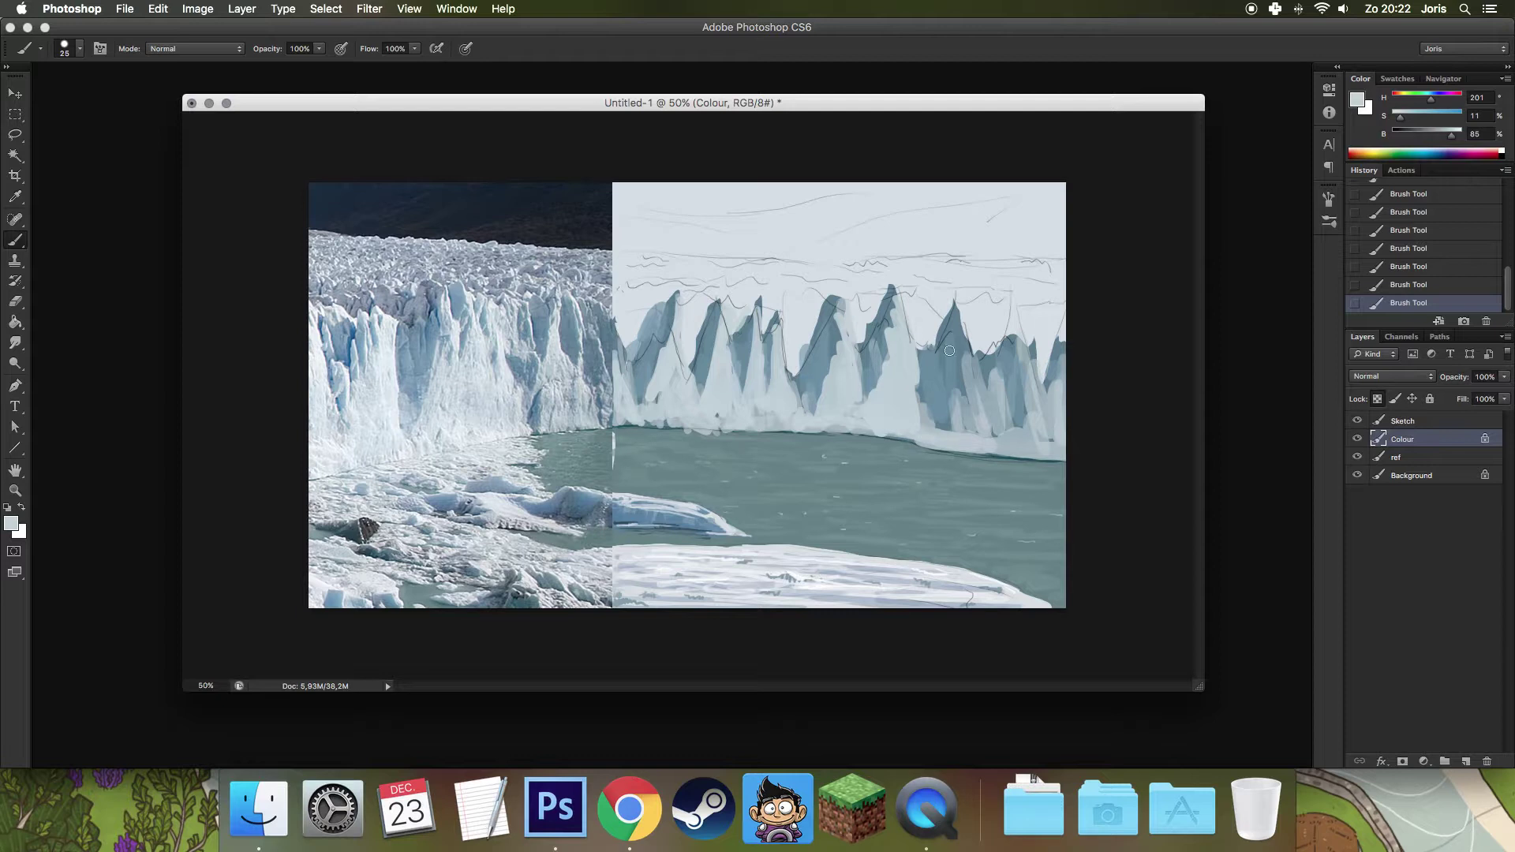
mouse_move(954, 314)
left_mouse_down()
mouse_move(959, 442)
mouse_move(943, 411)
mouse_move(924, 439)
mouse_move(984, 440)
left_mouse_up()
mouse_move(1015, 369)
left_mouse_down()
mouse_move(1026, 347)
mouse_move(1038, 450)
mouse_move(1019, 379)
mouse_move(995, 428)
left_mouse_up()
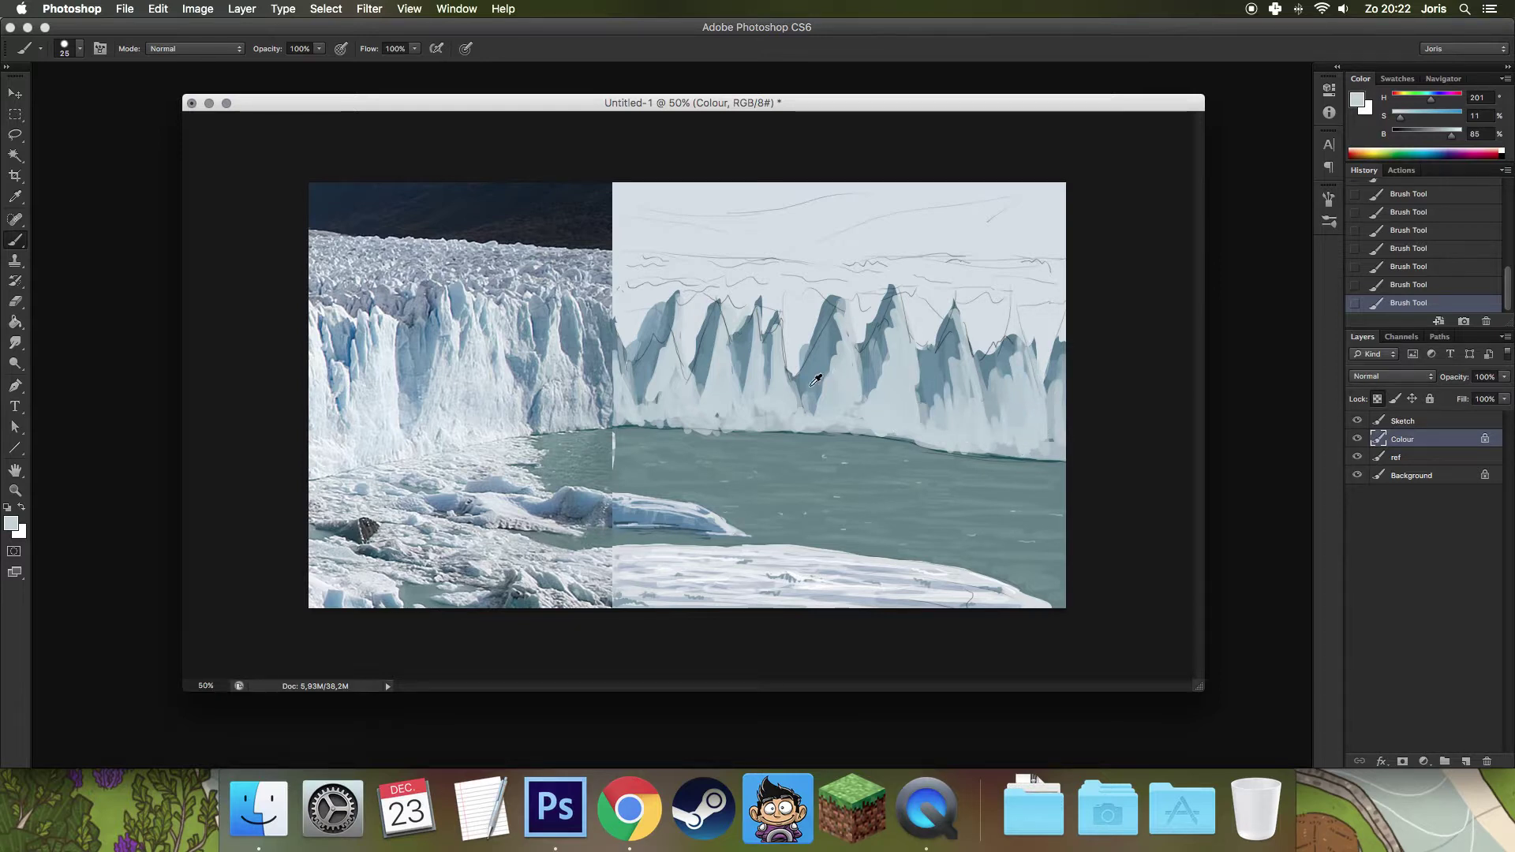
right_click(848, 381)
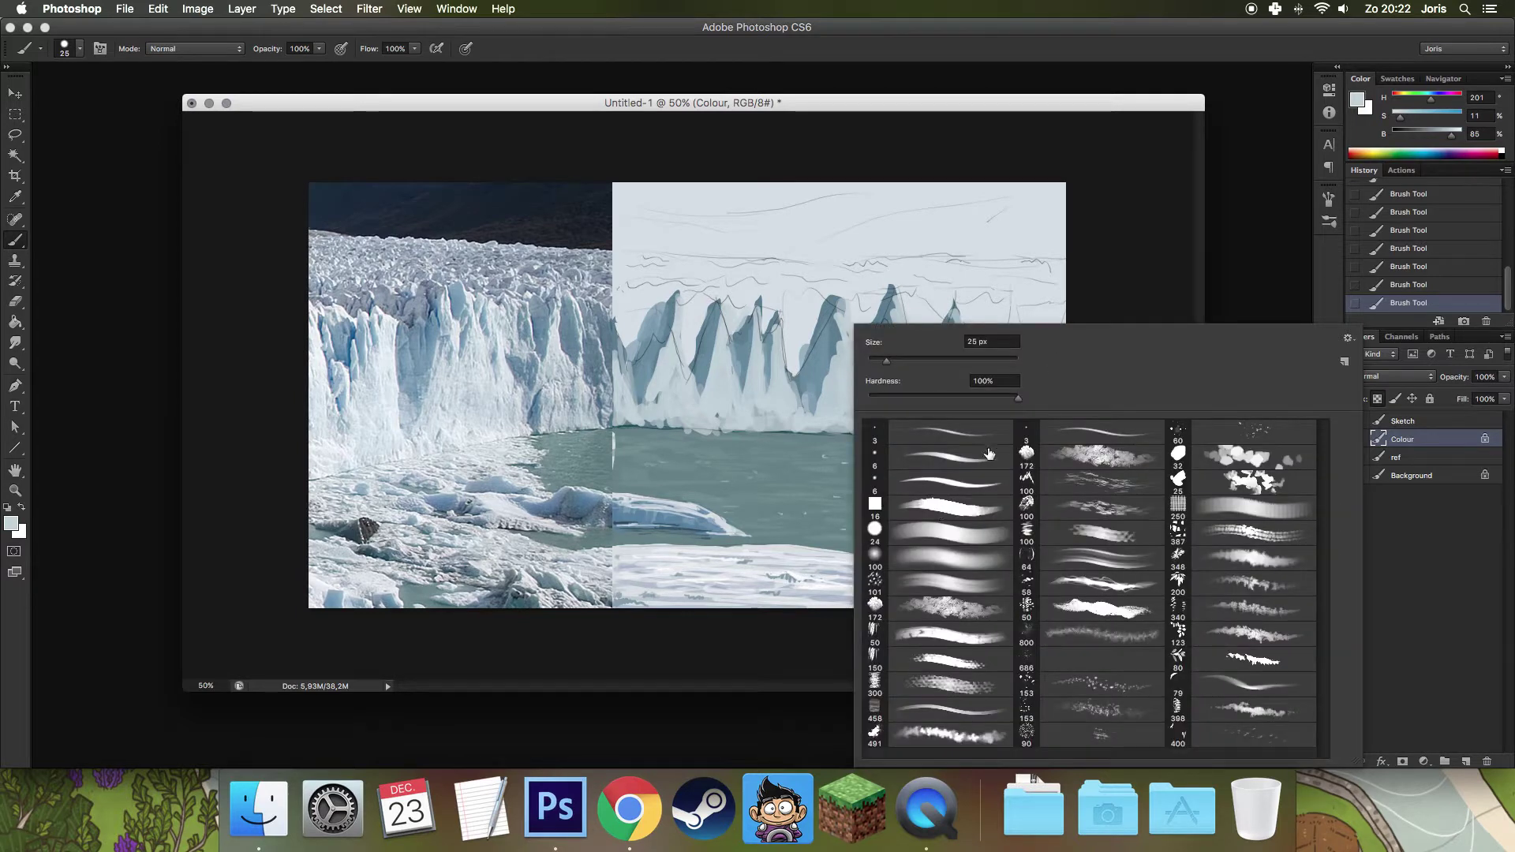
key("Escape")
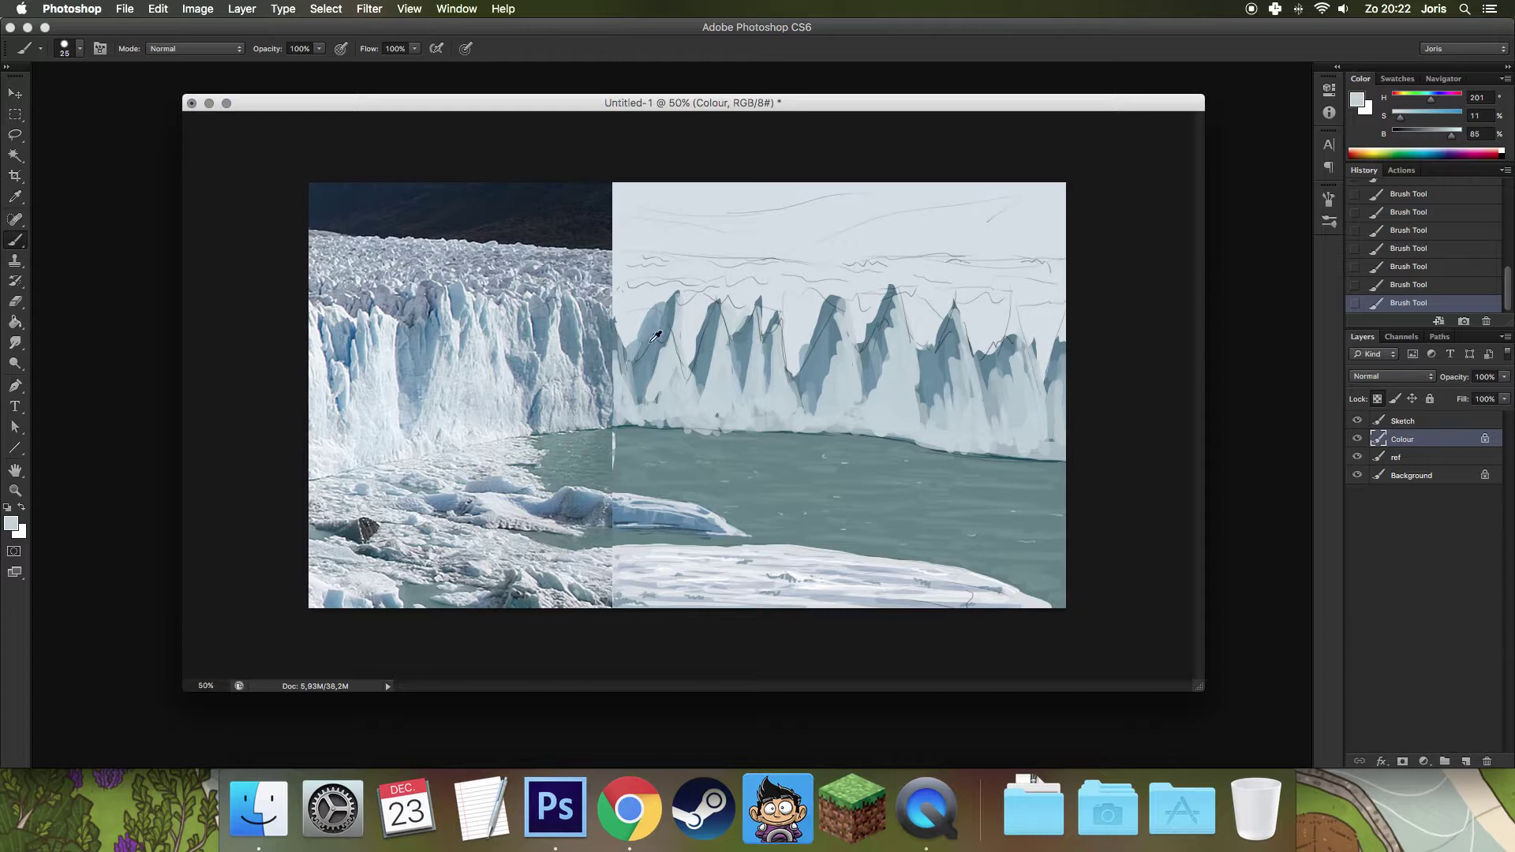
left_click(543, 309, "alt")
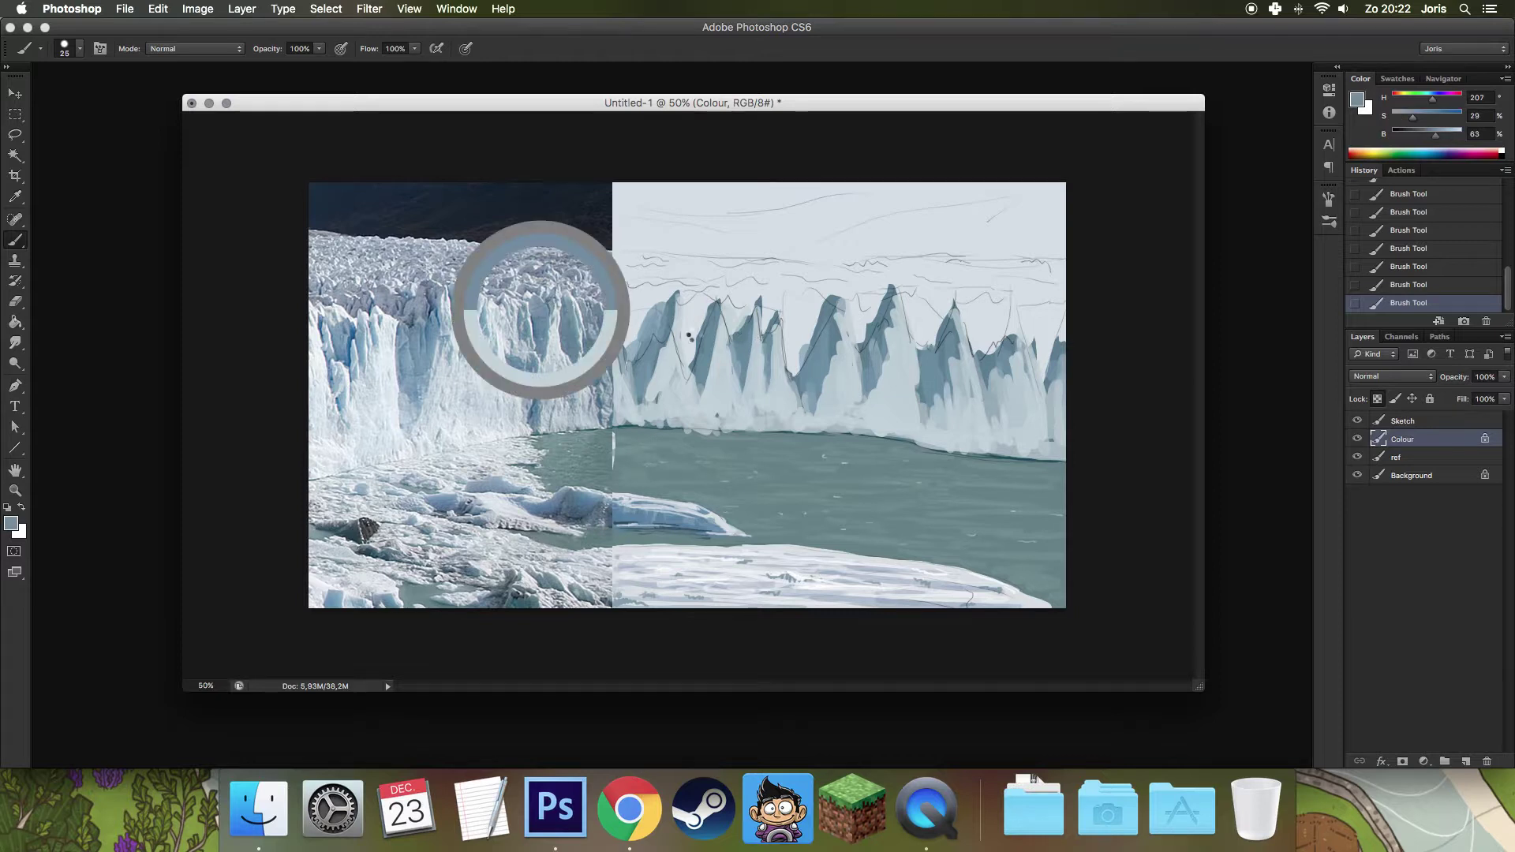
Paint sampled blue-grey shadows beside the left peaks, then open the foreground colour picker.
left_click_drag(734, 309, 734, 344)
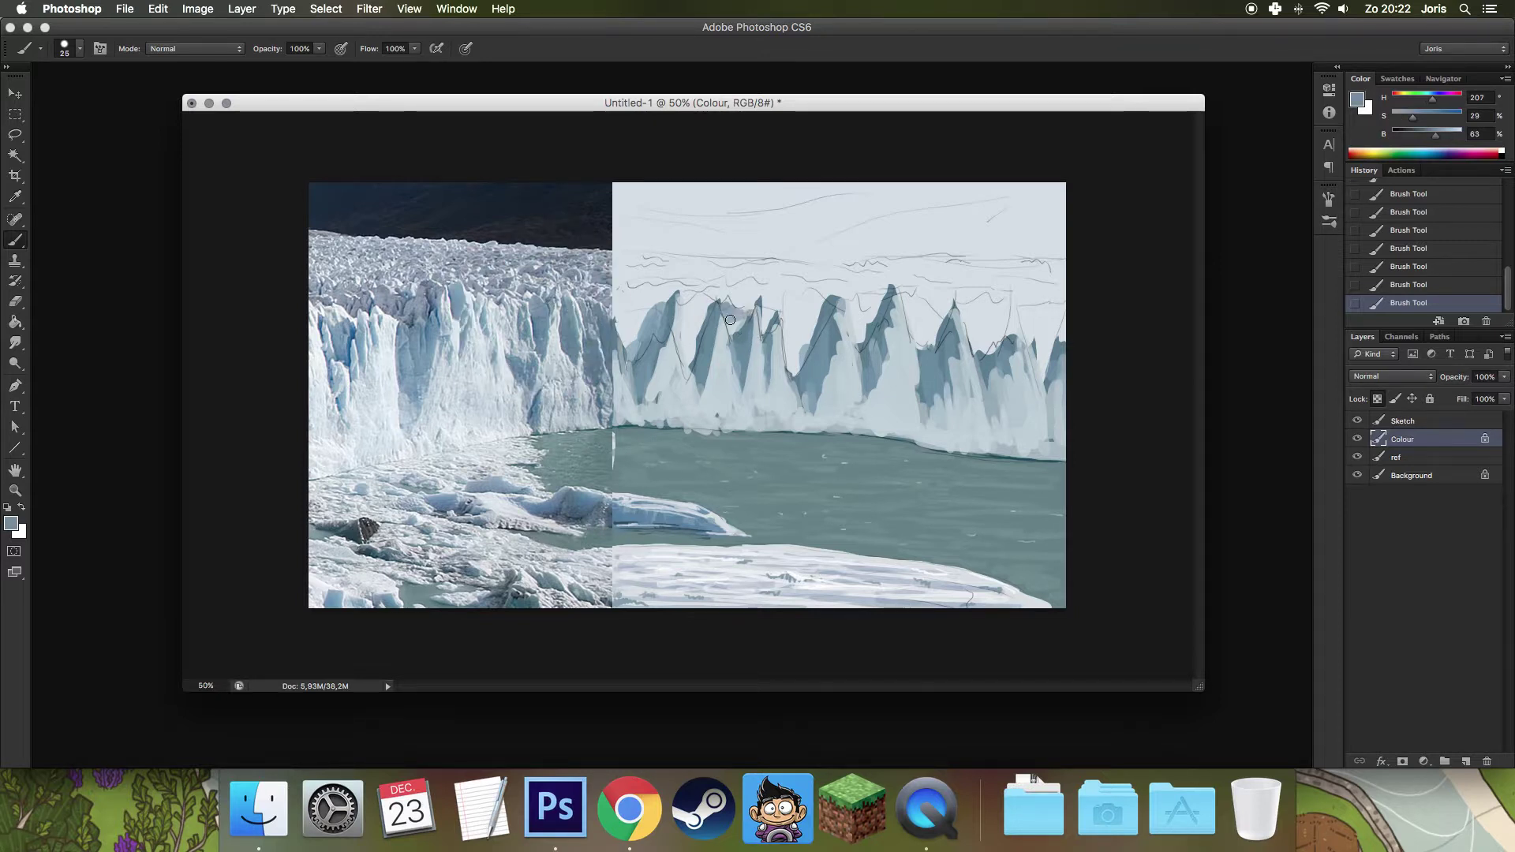
left_click(740, 311, "alt")
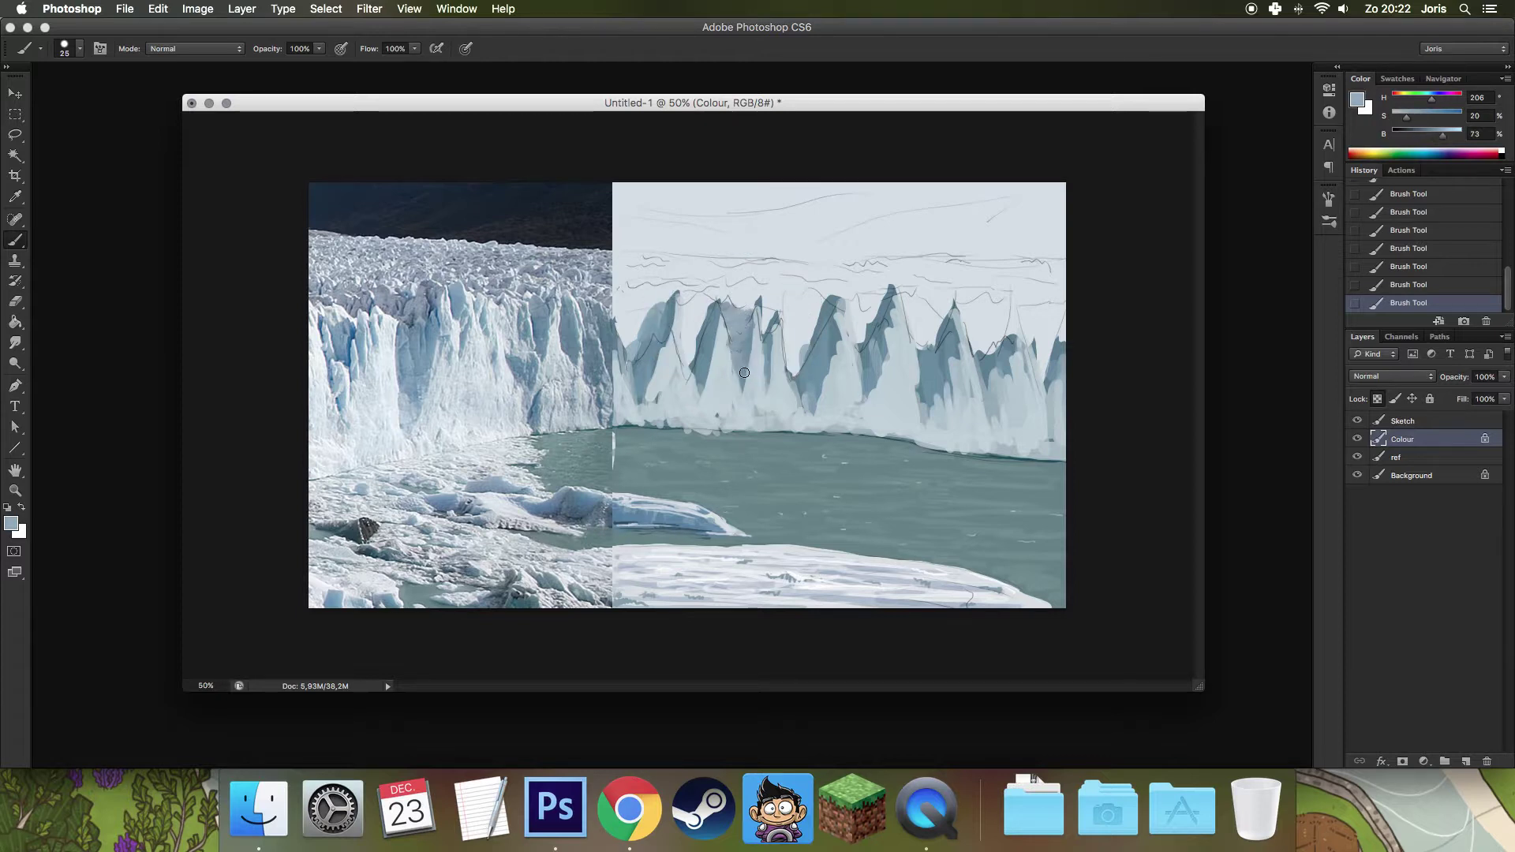
left_click_drag(702, 300, 695, 371)
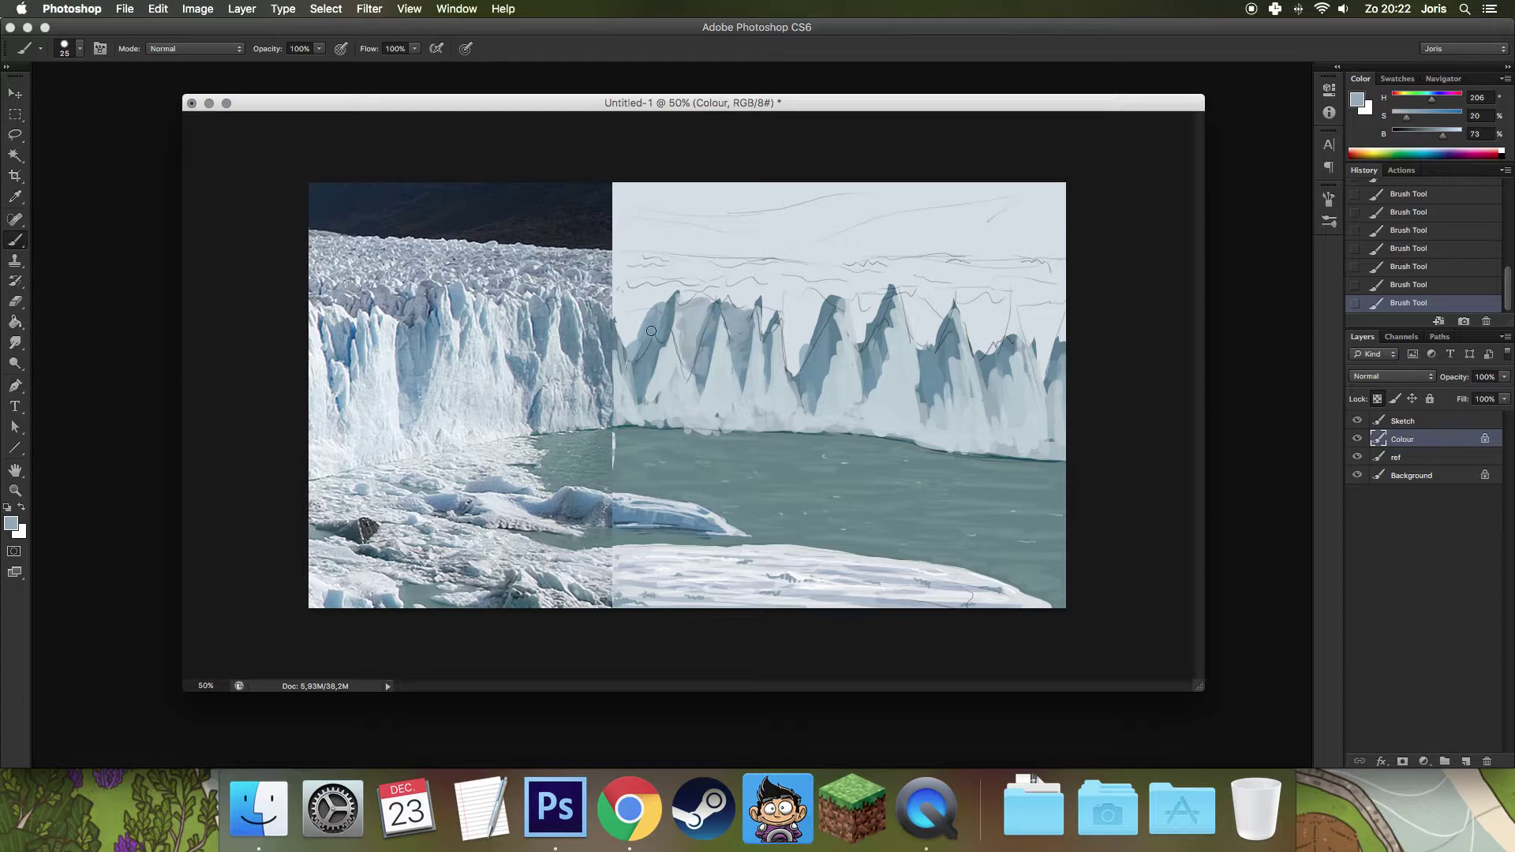
mouse_move(650, 311)
left_mouse_down()
mouse_move(624, 312)
mouse_move(628, 358)
left_mouse_up()
mouse_move(789, 324)
left_mouse_down()
mouse_move(817, 314)
mouse_move(791, 356)
mouse_move(812, 364)
mouse_move(794, 367)
mouse_move(787, 316)
mouse_move(794, 359)
mouse_move(868, 324)
mouse_move(863, 300)
mouse_move(908, 300)
mouse_move(920, 335)
mouse_move(944, 327)
mouse_move(931, 371)
mouse_move(939, 323)
mouse_move(924, 312)
mouse_move(1002, 317)
mouse_move(991, 375)
mouse_move(1046, 355)
mouse_move(1046, 303)
left_mouse_up()
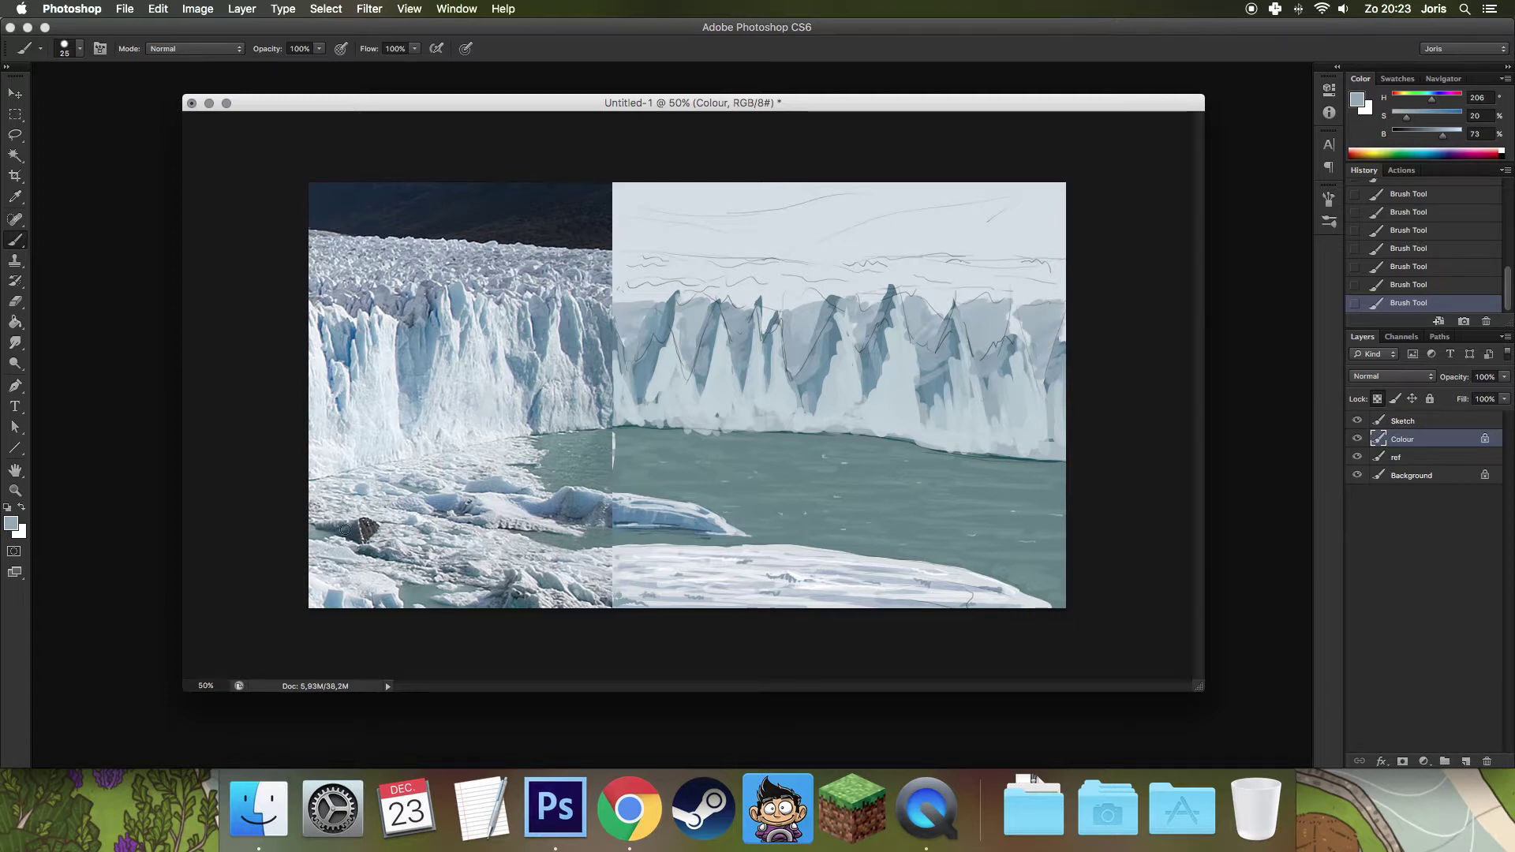
left_click(11, 523)
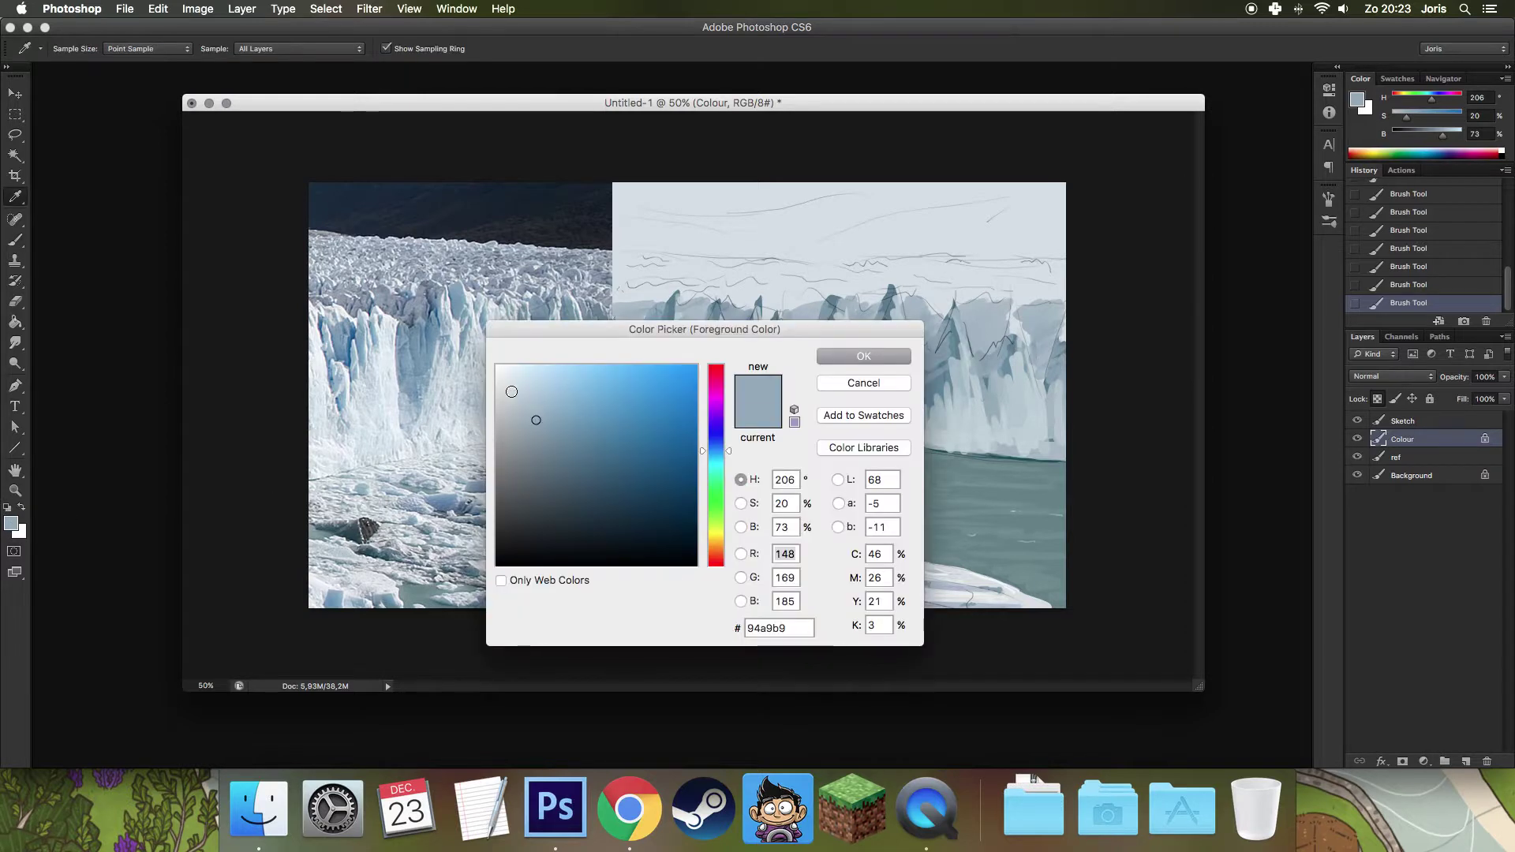
Set the foreground to white and dab a small 6 px highlight on a peak.
left_click(835, 359)
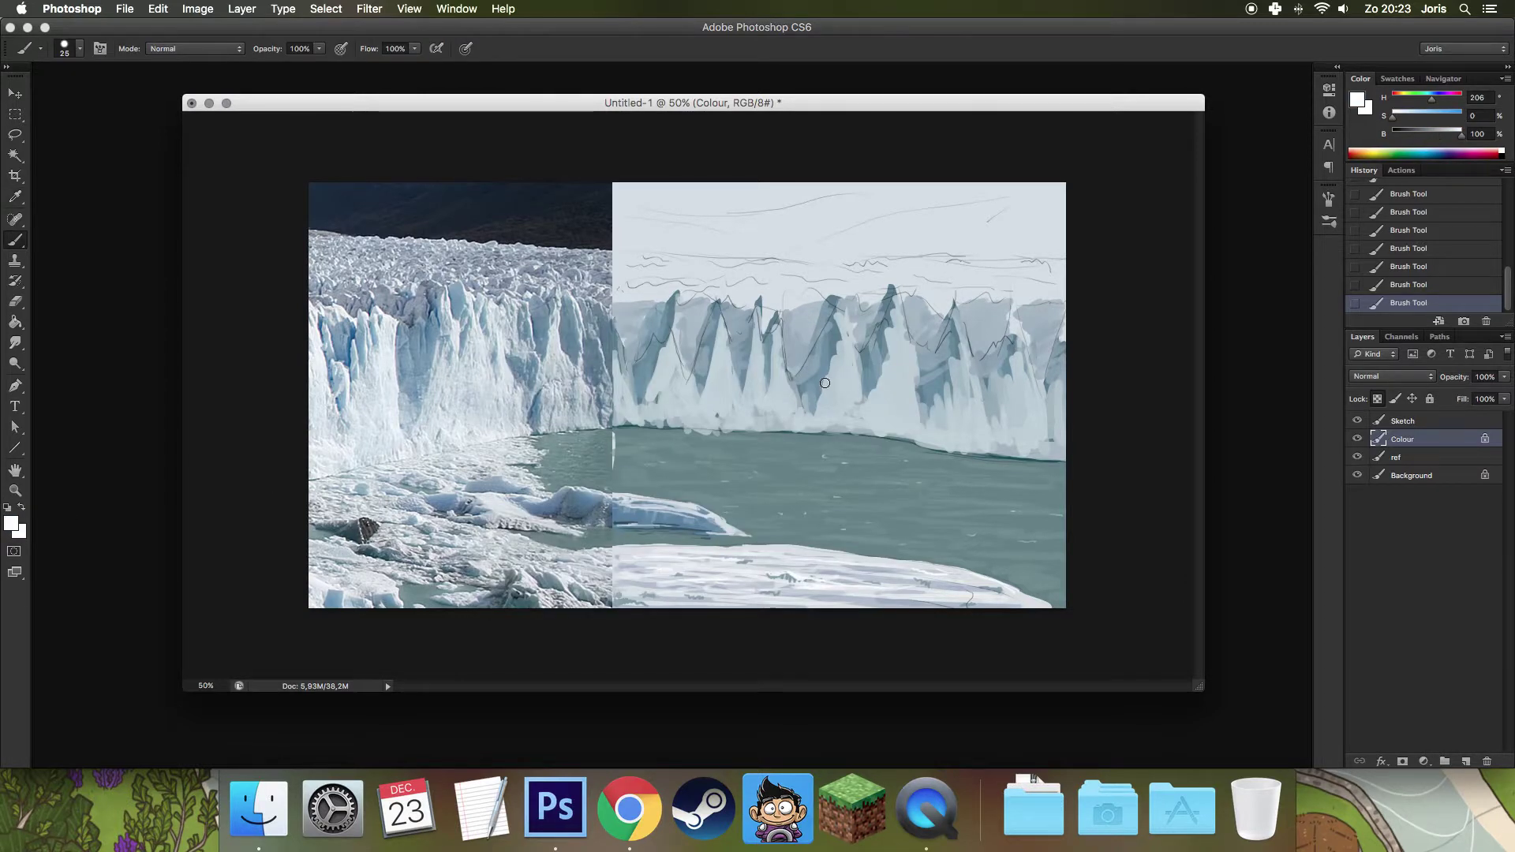
right_click(826, 383)
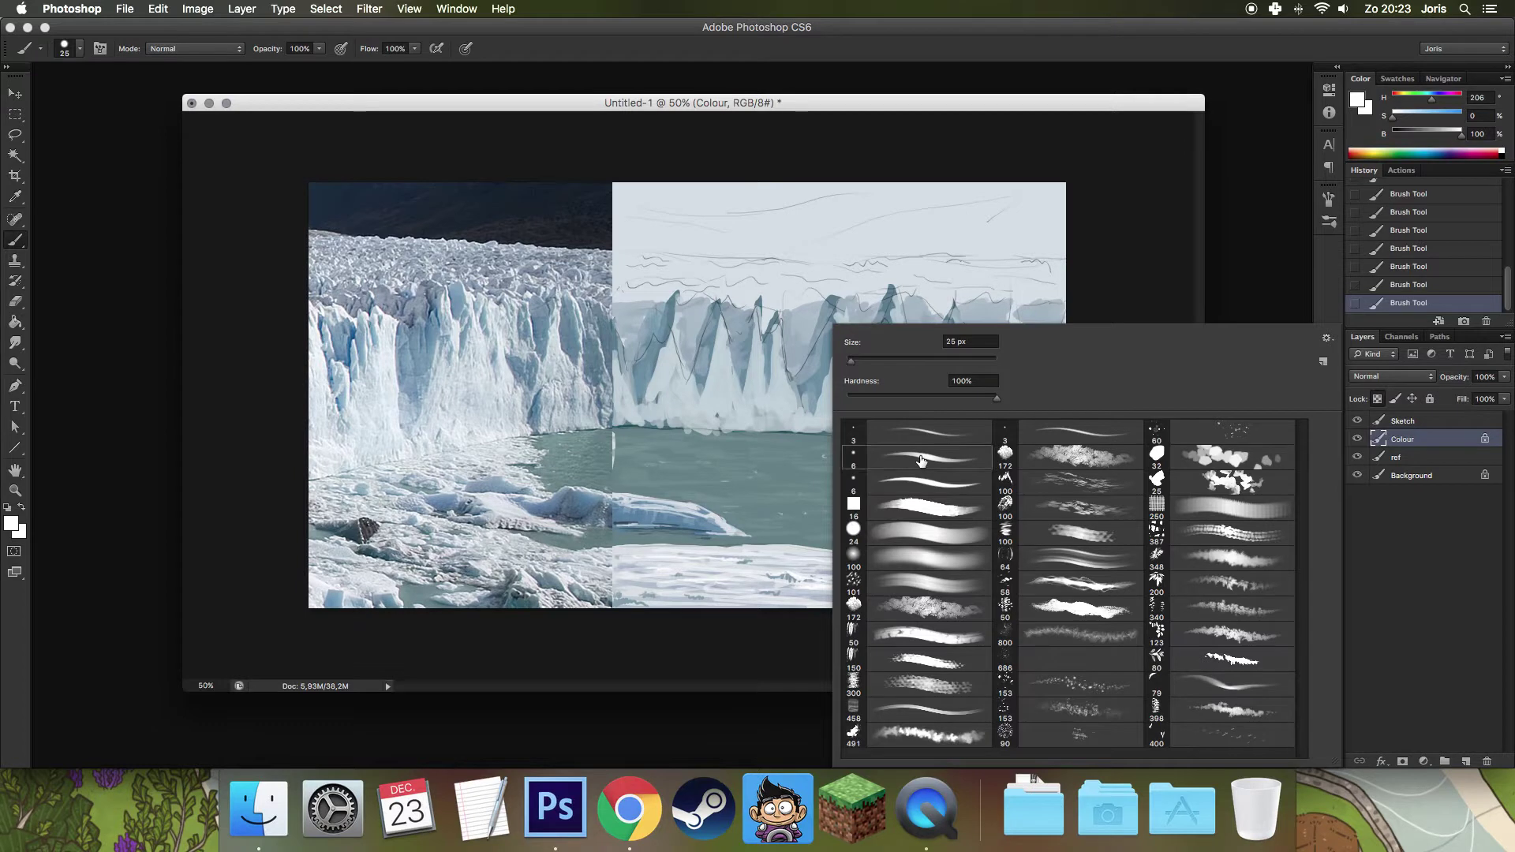
double_click(921, 461)
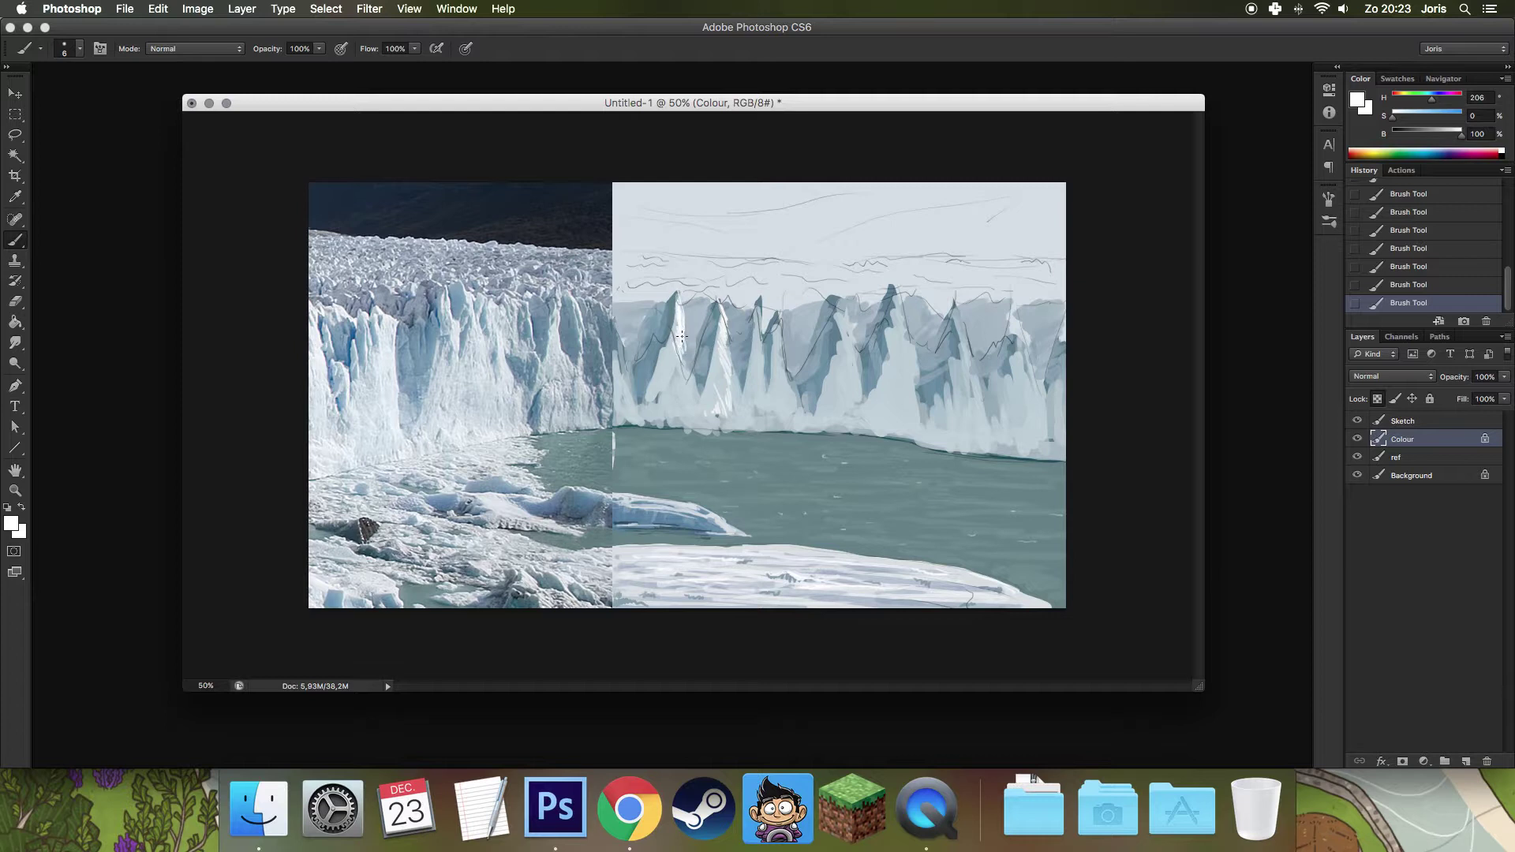
left_click_drag(692, 369, 685, 367)
Switch to the 24 px round brush and paint white streaks down the left ice peaks.
right_click(878, 388)
left_click(900, 529)
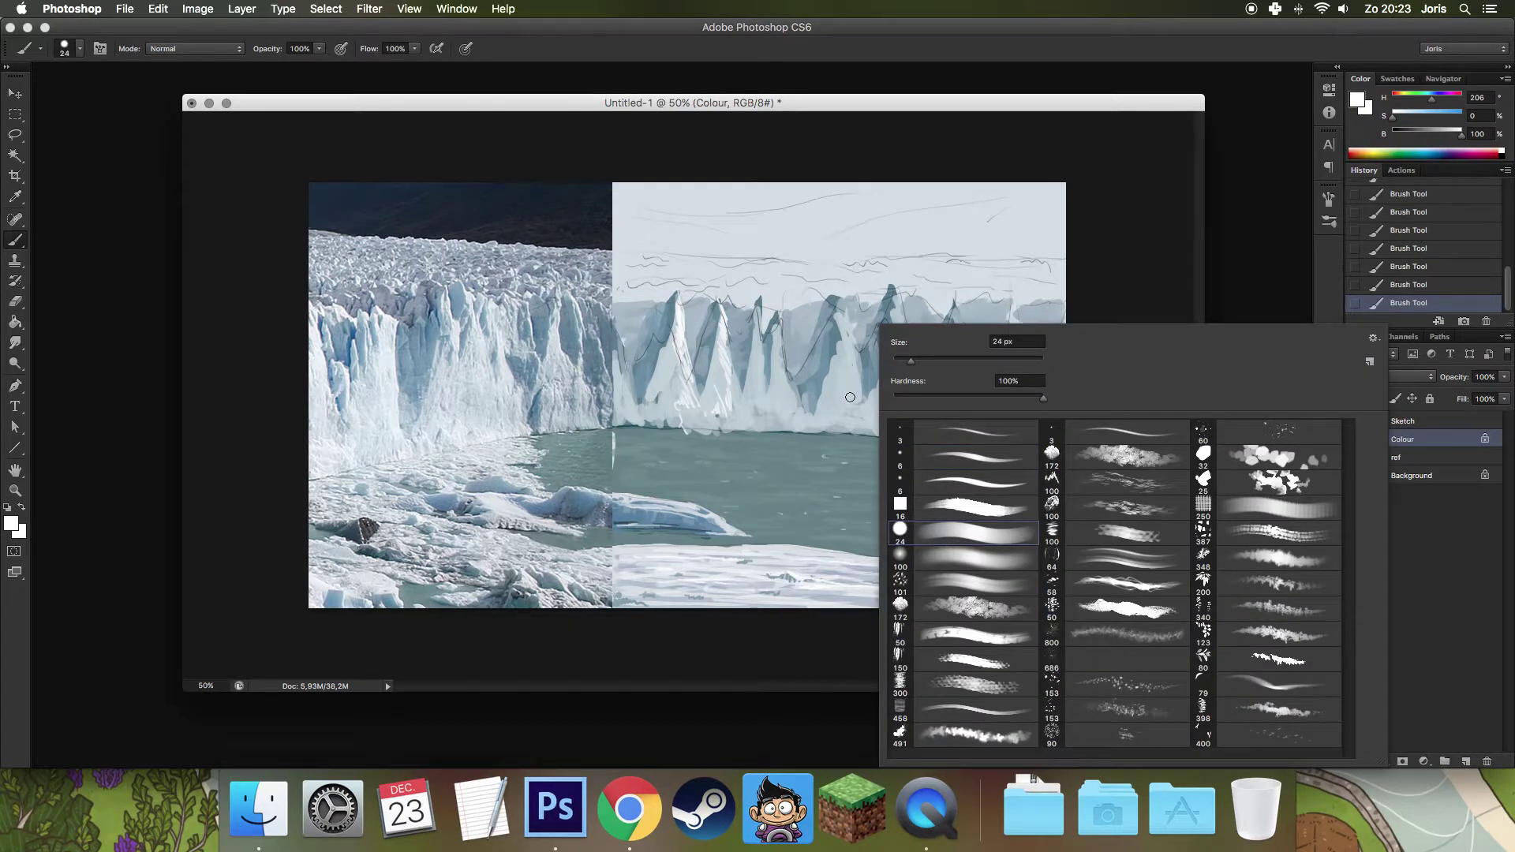
left_click(955, 459)
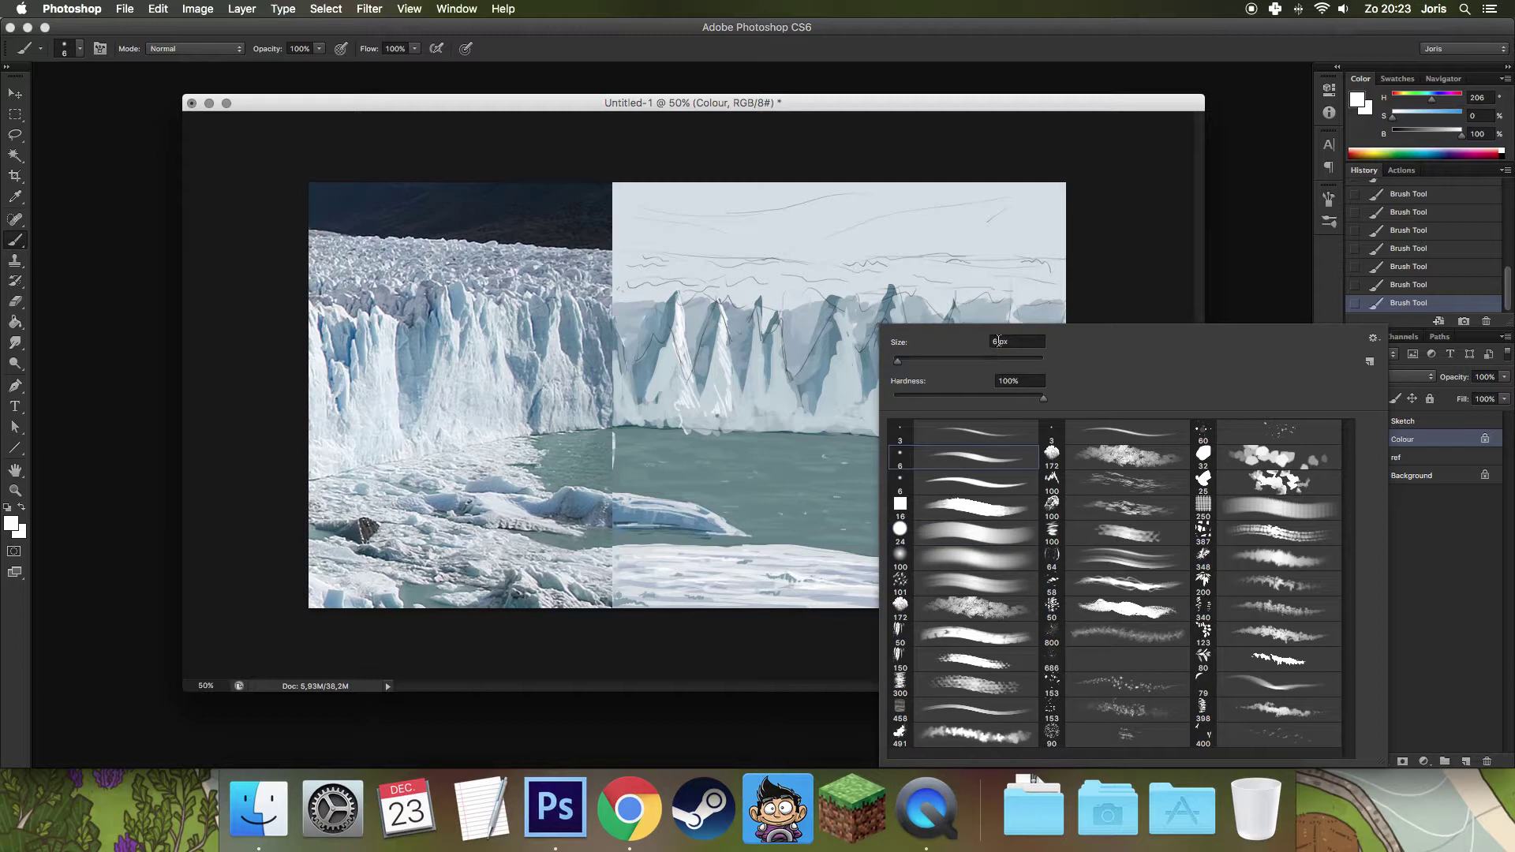
double_click(900, 529)
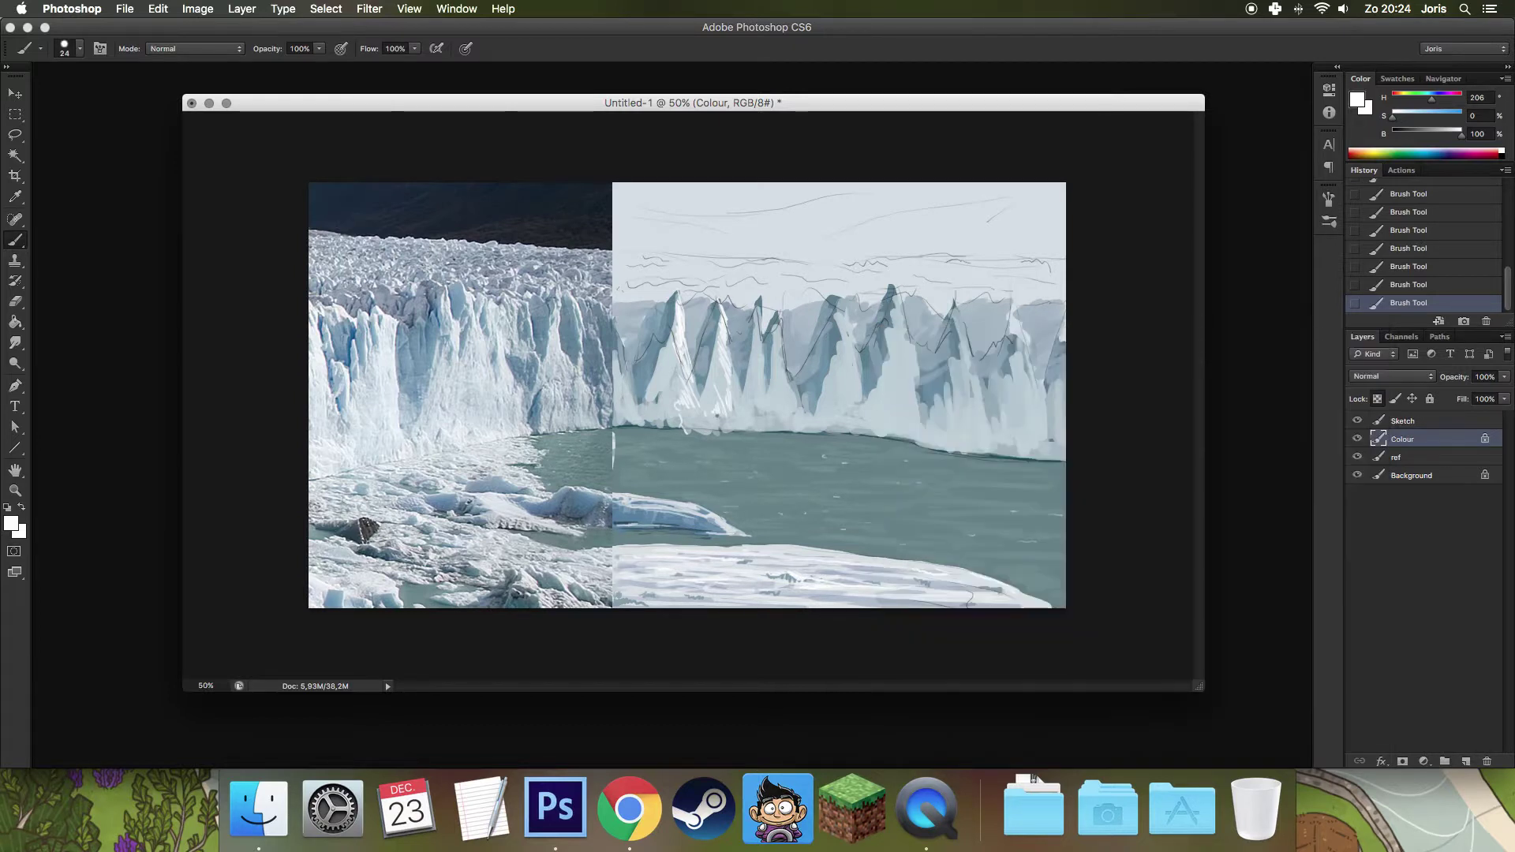
left_click_drag(759, 305, 758, 424)
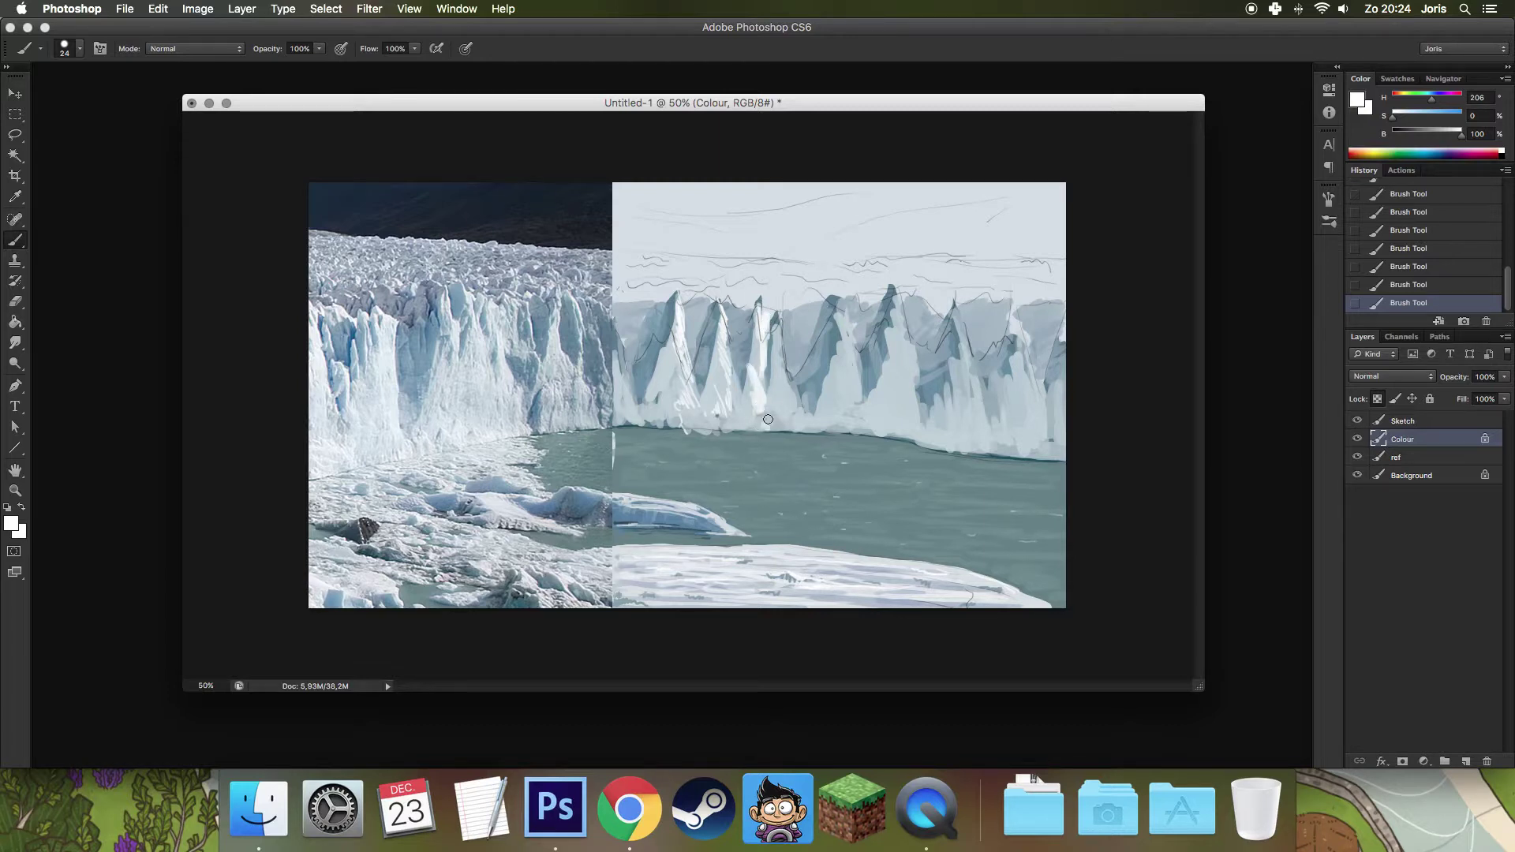
left_click_drag(778, 325, 781, 424)
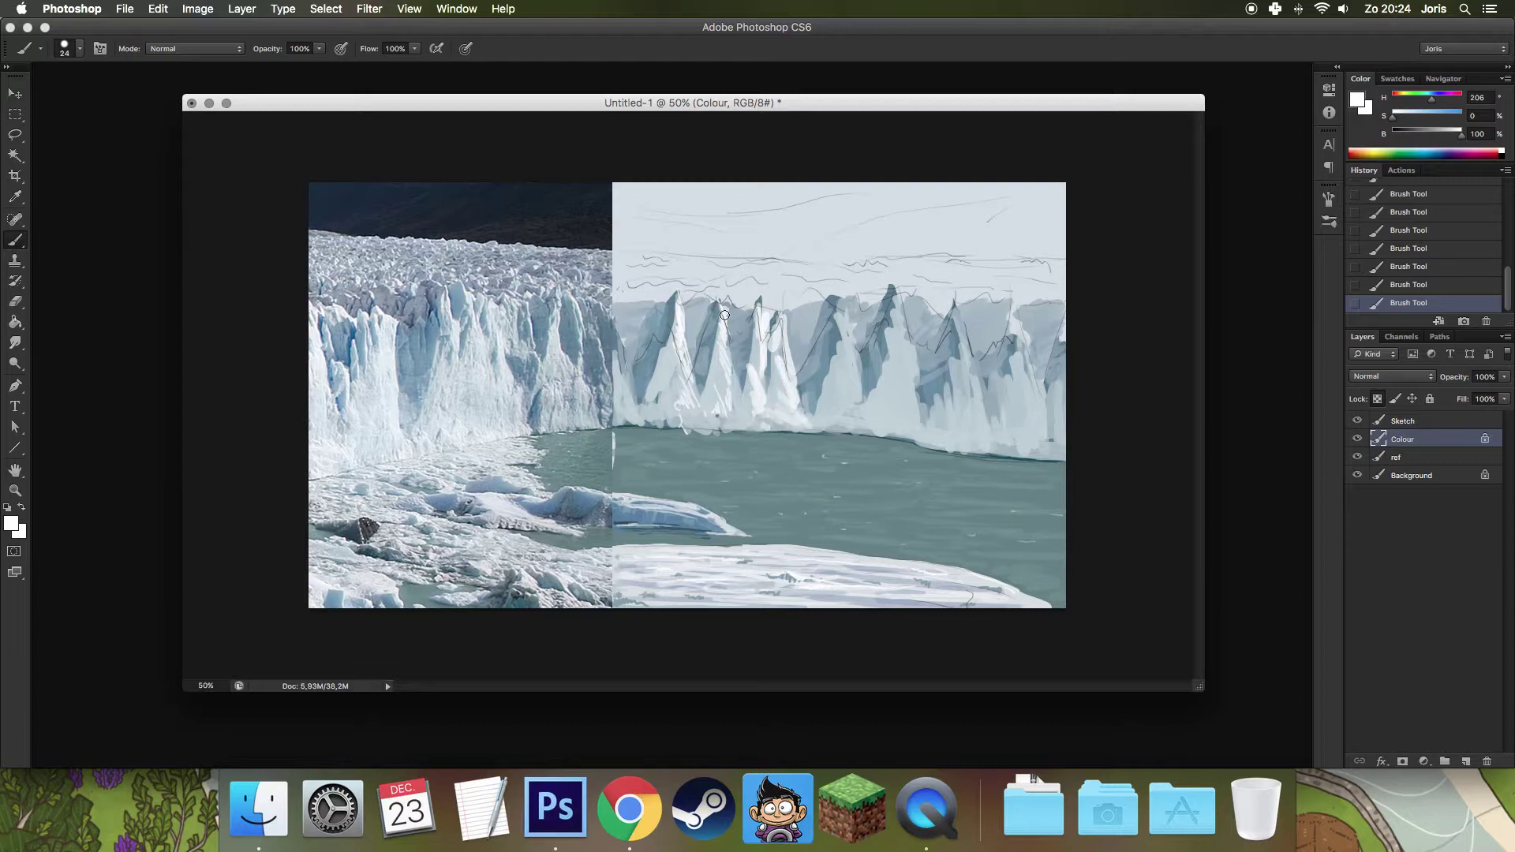
left_click_drag(726, 320, 723, 360)
Paint white streaks down the right ice faces and brighten the waterline.
mouse_move(844, 302)
left_mouse_down()
mouse_move(847, 404)
mouse_move(877, 436)
mouse_move(872, 418)
left_mouse_up()
mouse_move(896, 308)
left_mouse_down()
mouse_move(909, 383)
mouse_move(898, 353)
mouse_move(894, 406)
left_mouse_up()
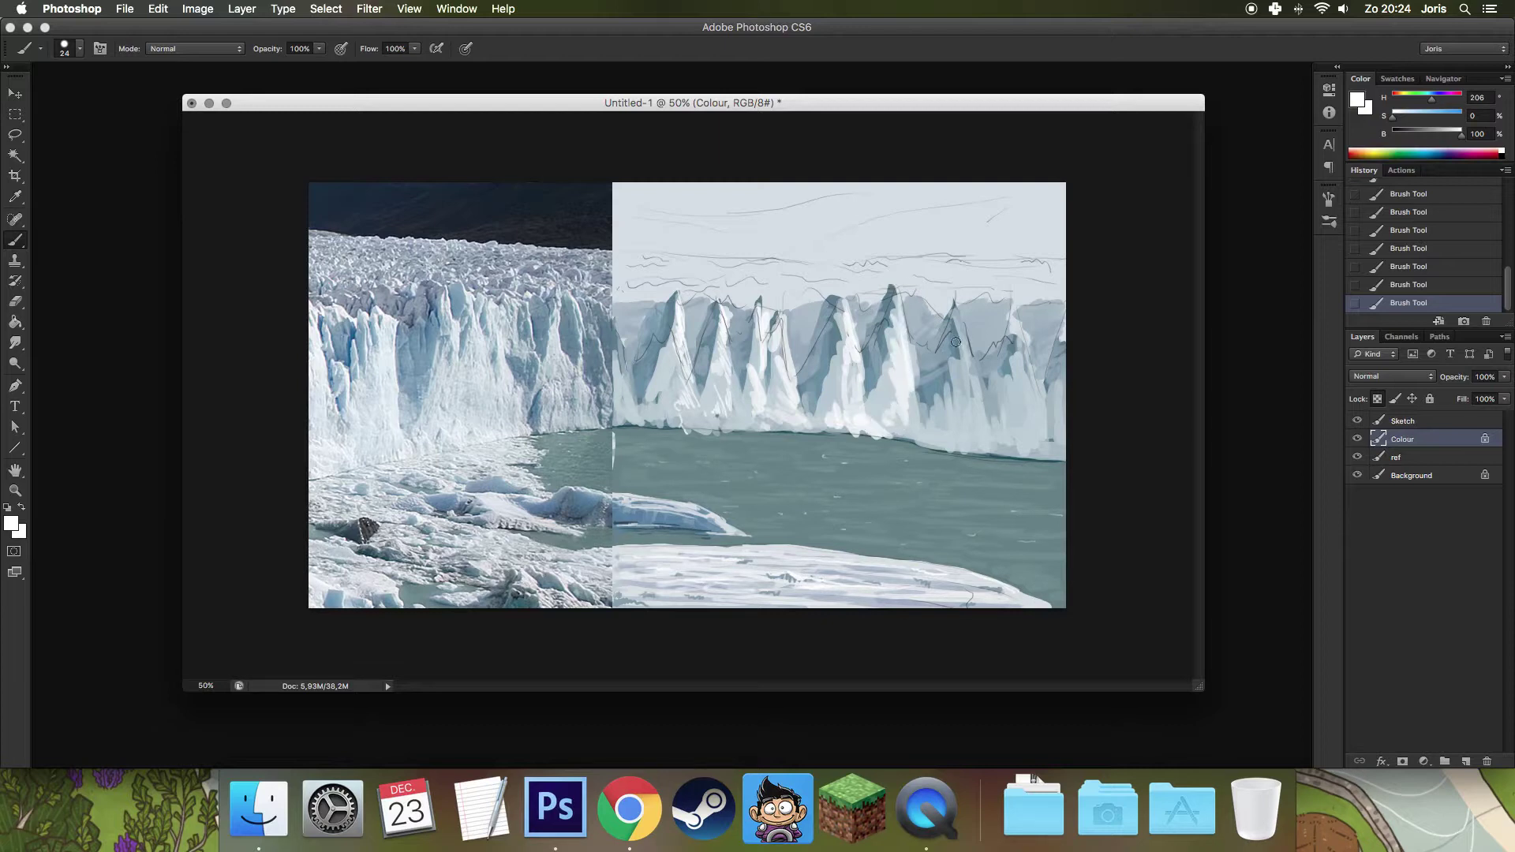
mouse_move(961, 329)
left_mouse_down()
mouse_move(975, 398)
mouse_move(967, 430)
mouse_move(959, 387)
mouse_move(970, 432)
mouse_move(955, 442)
mouse_move(1011, 454)
mouse_move(927, 443)
left_mouse_up()
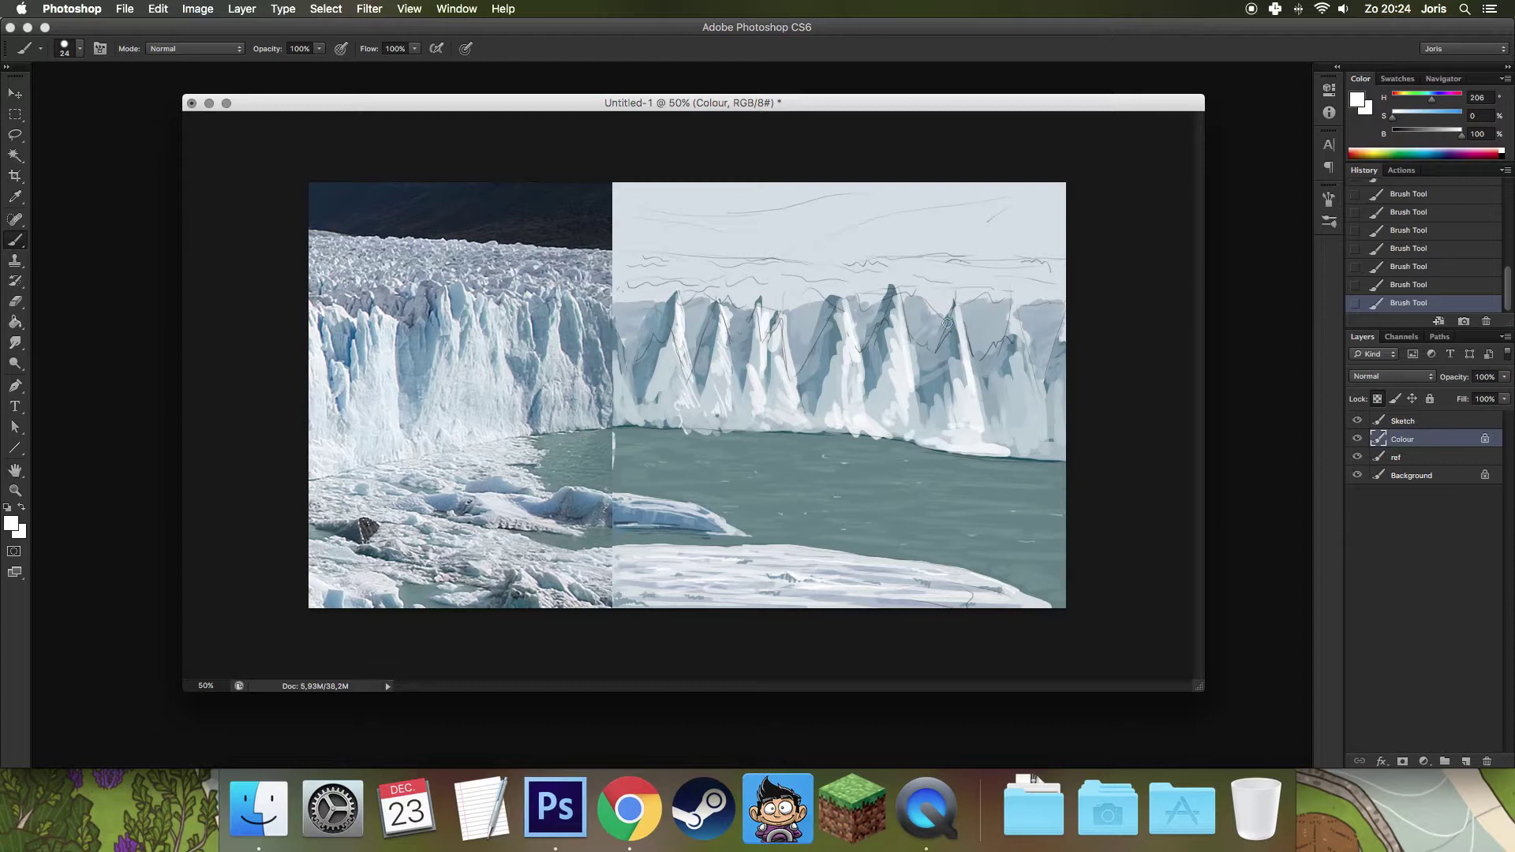
mouse_move(1020, 334)
left_mouse_down()
mouse_move(1048, 427)
mouse_move(1020, 415)
mouse_move(996, 442)
left_mouse_up()
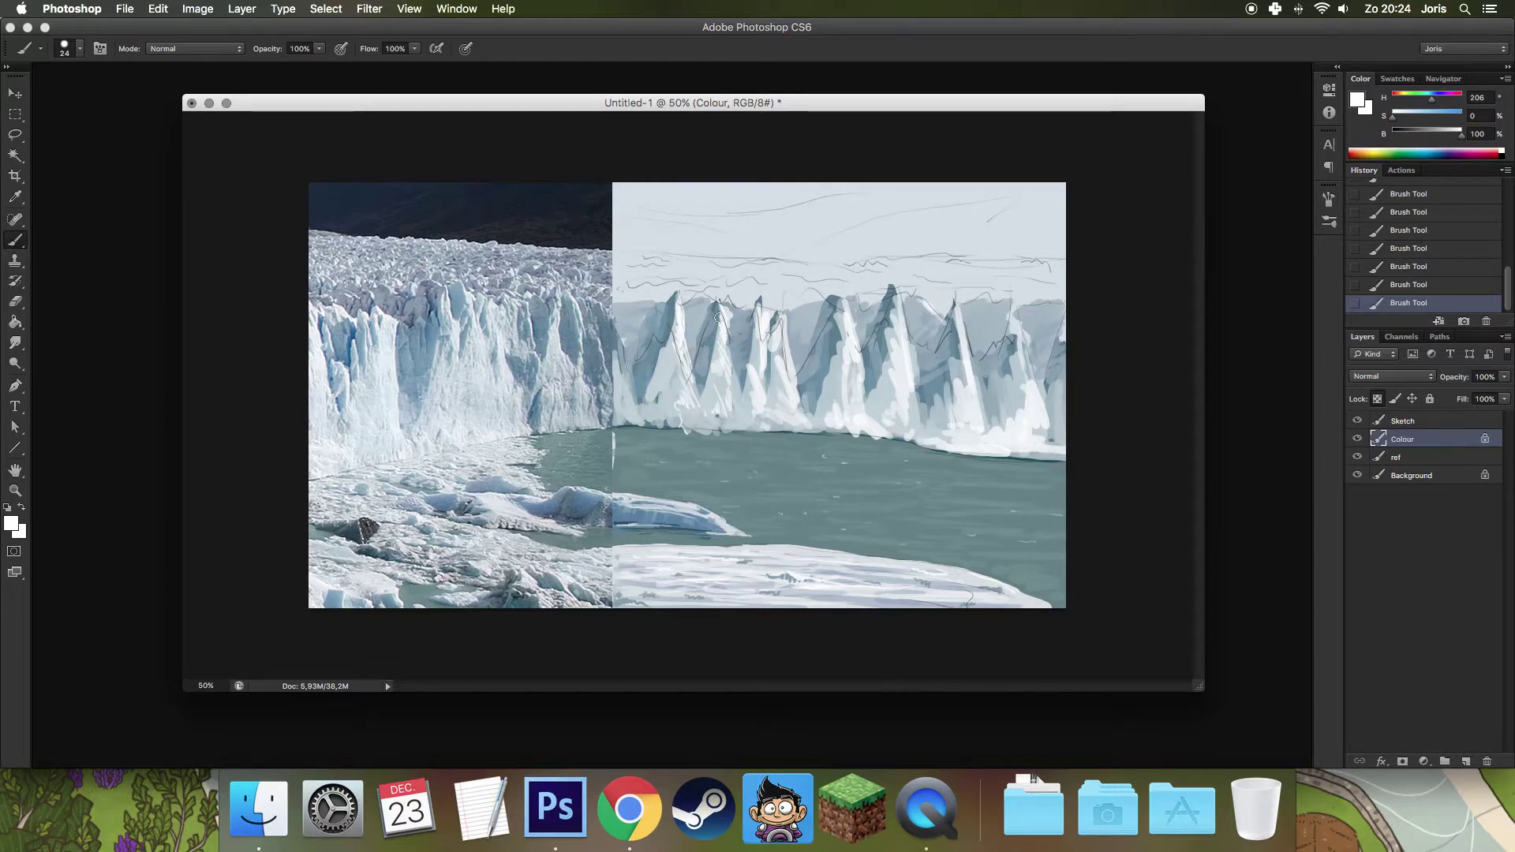
left_click_drag(724, 426, 692, 426)
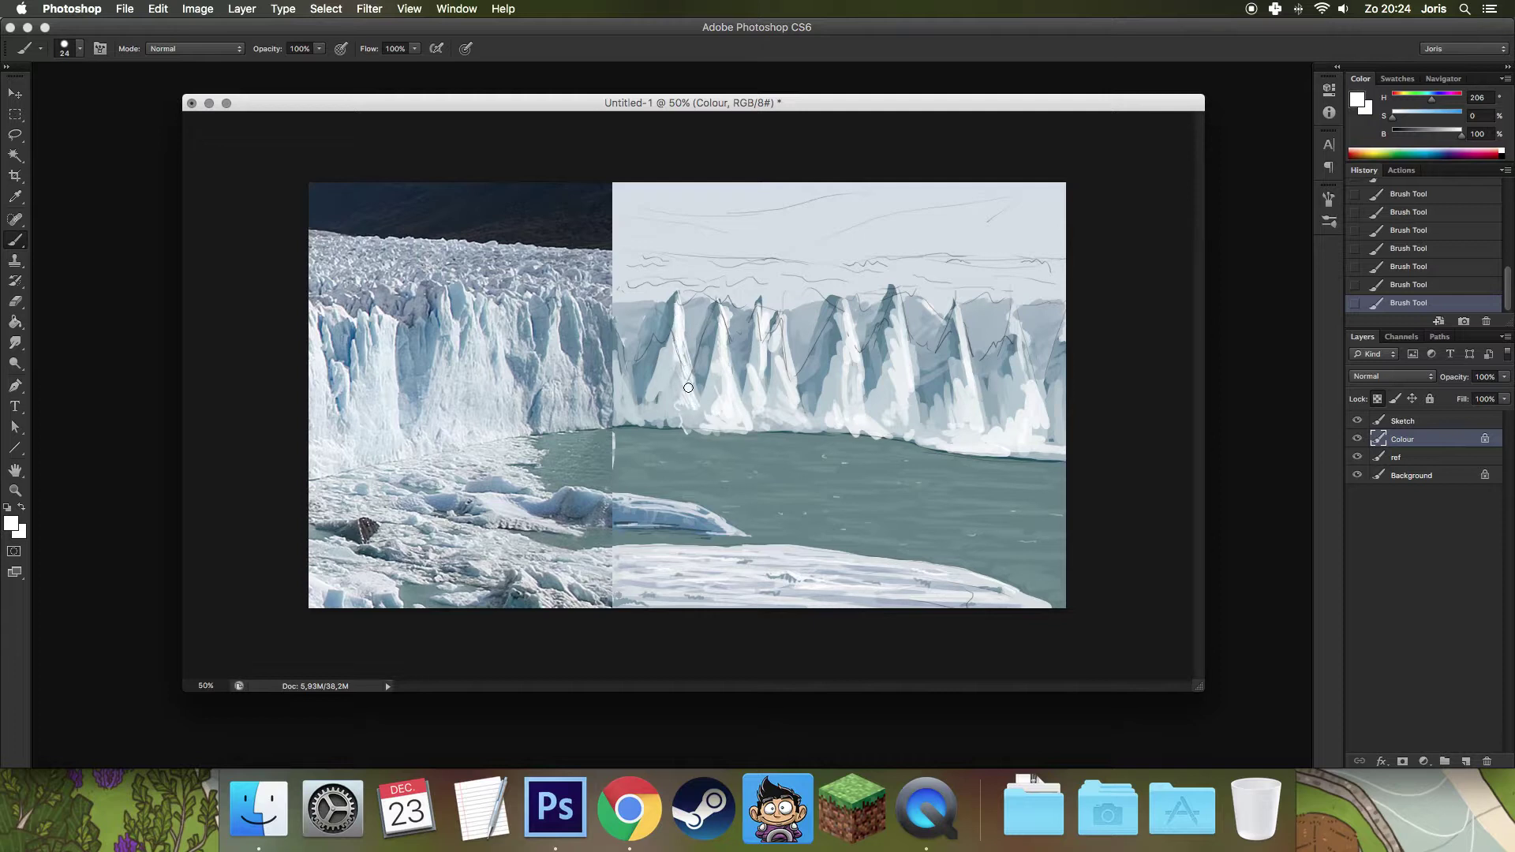
left_click_drag(688, 430, 629, 414)
right_click(841, 354)
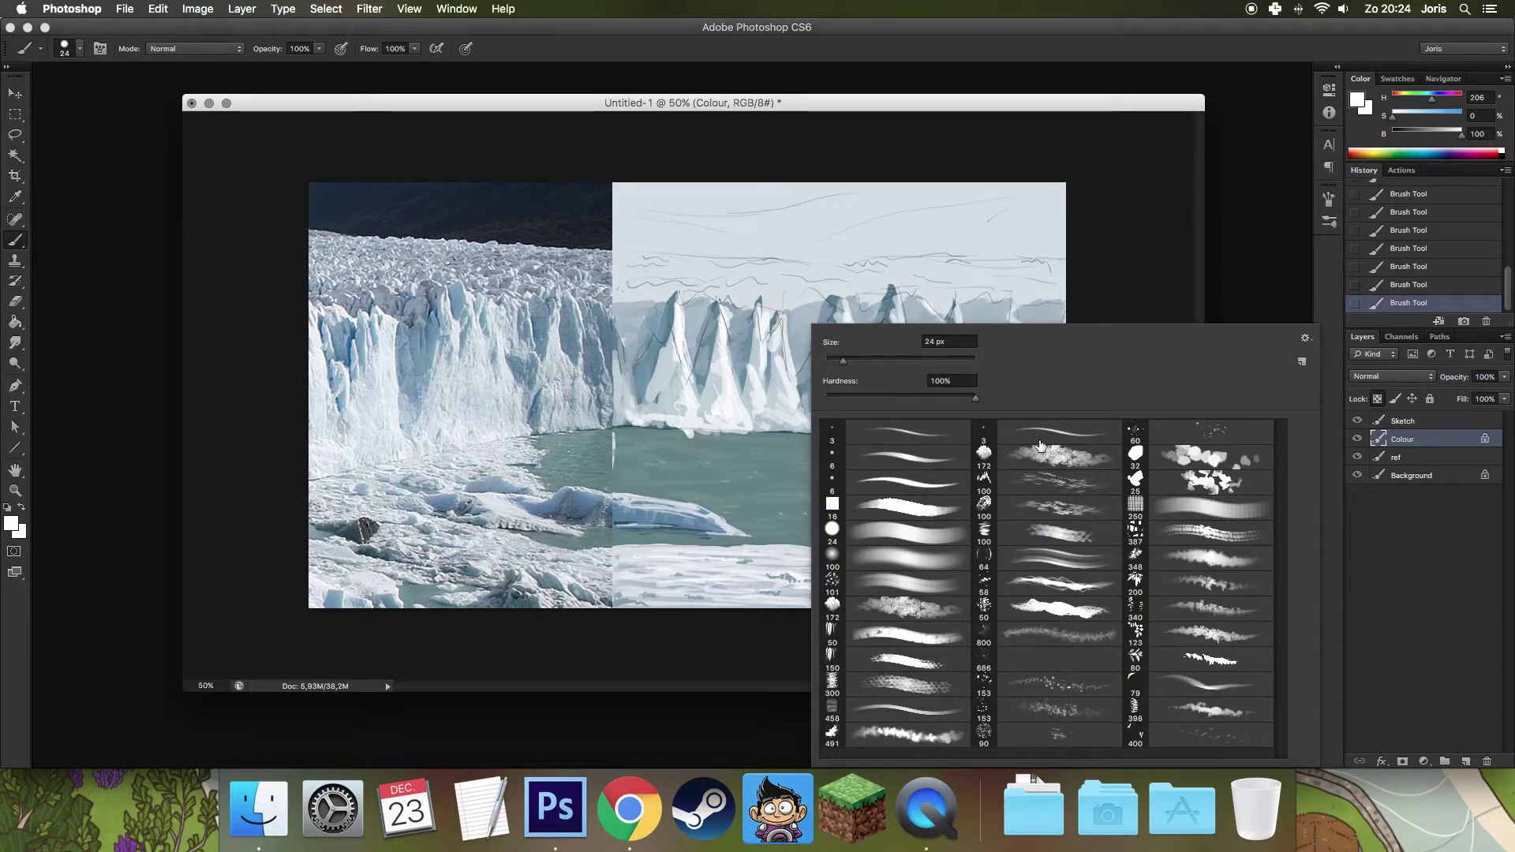
Set a 6 px brush and sample blue-grey and teal tones from the glacier base.
left_click(900, 434)
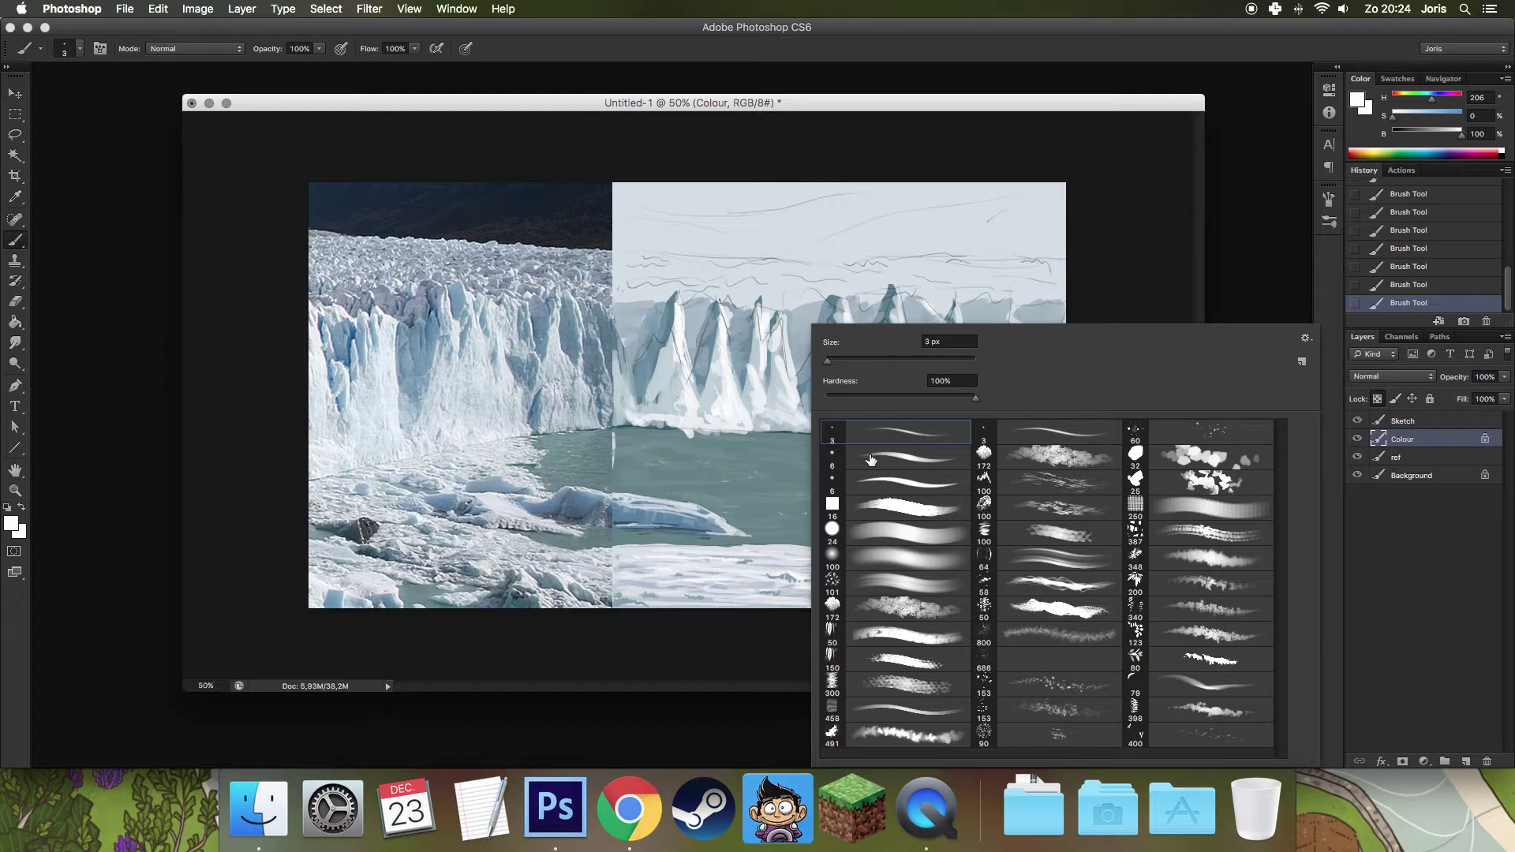
left_click(903, 464)
double_click(897, 467)
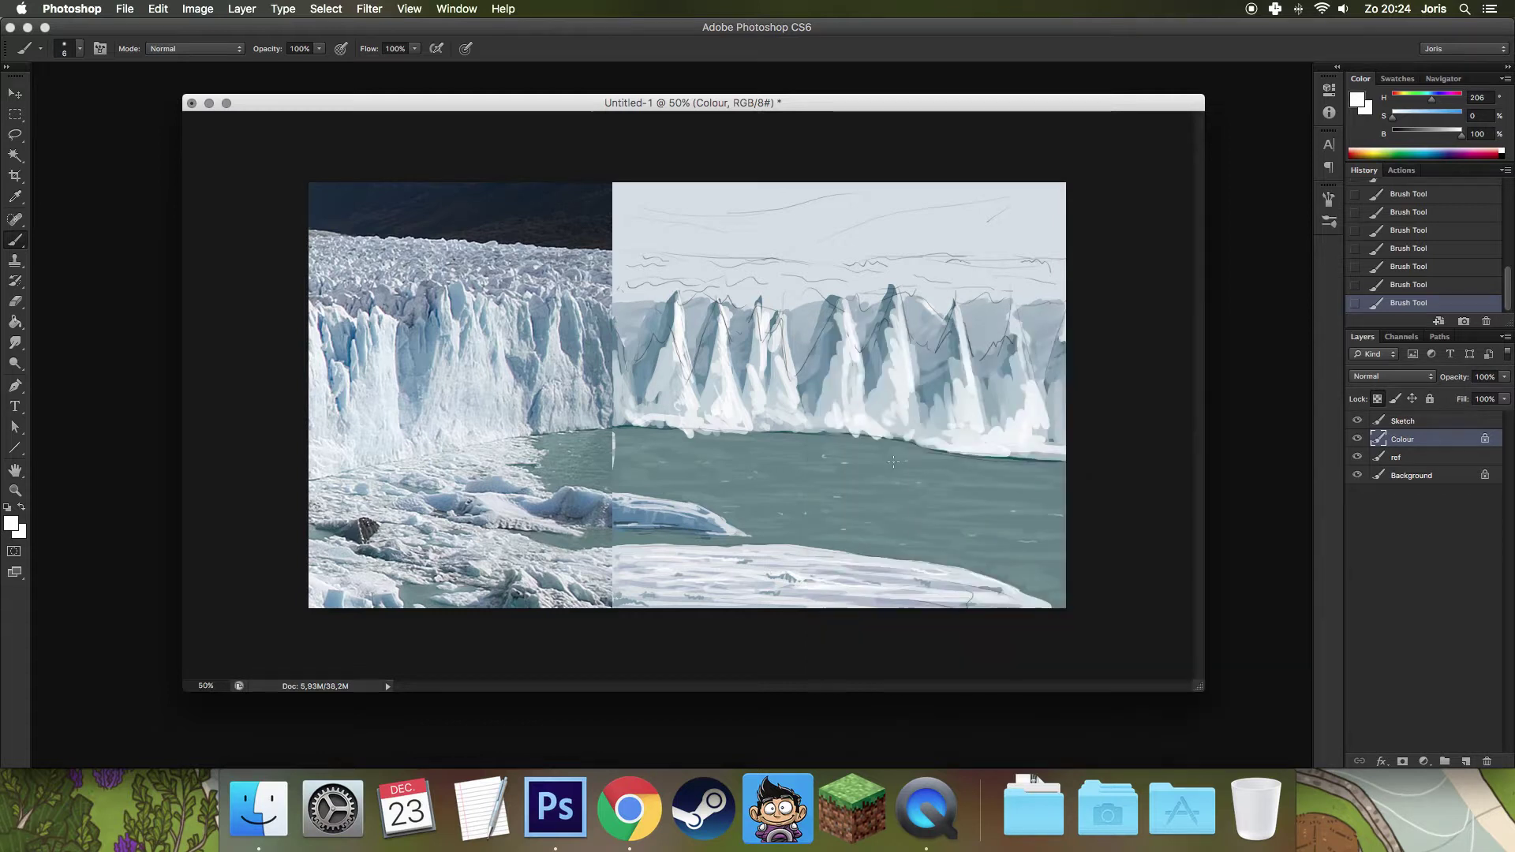
left_click(748, 373, "alt")
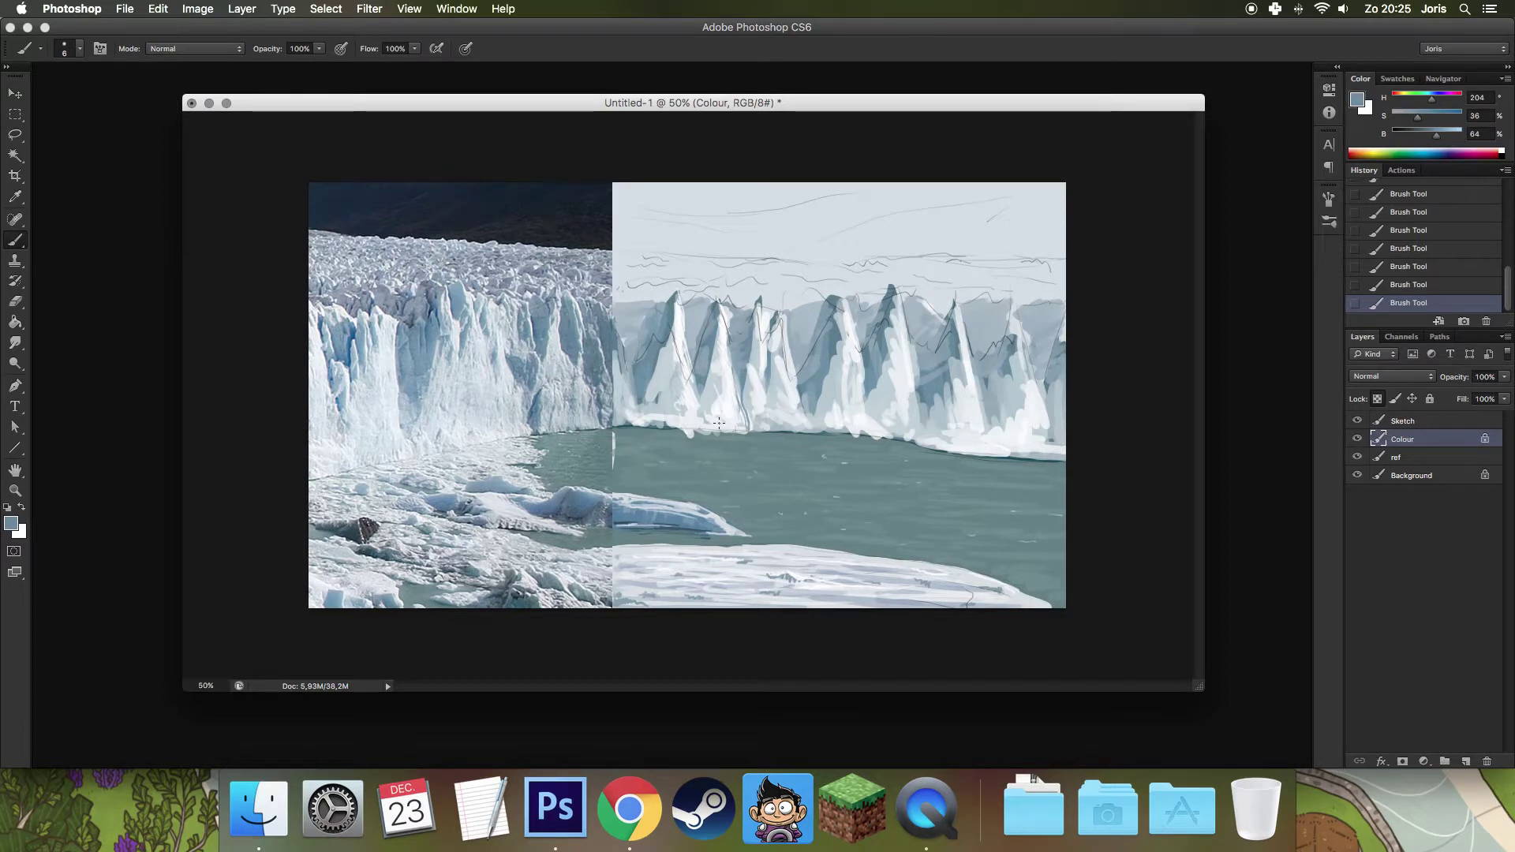
left_click(727, 421, "alt")
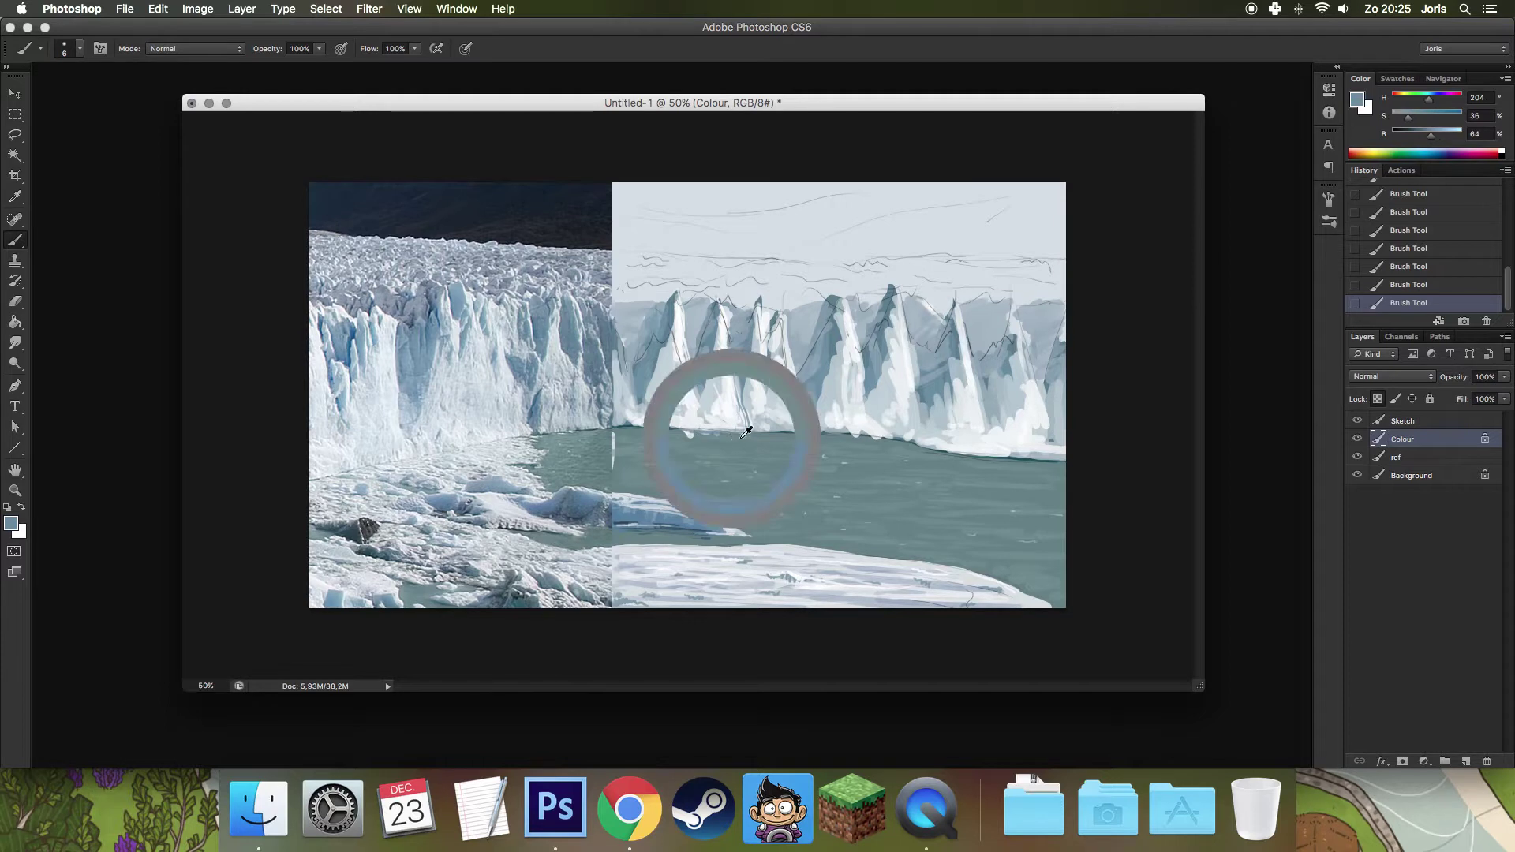
left_click(672, 426, "alt")
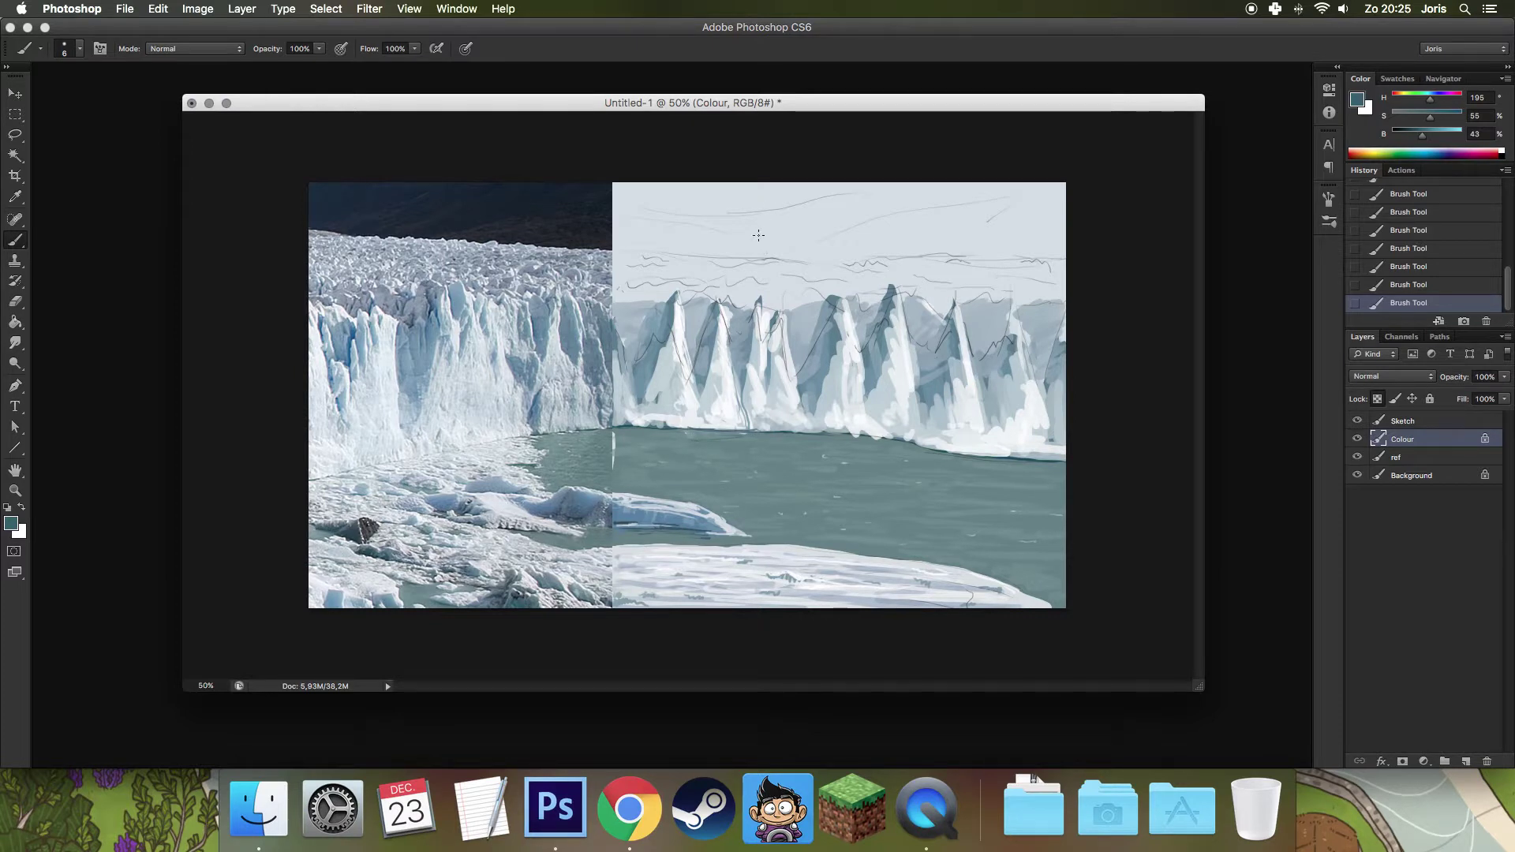
With a 69 px brush, paint a sampled grey-blue band along the glacier top.
right_click(794, 291)
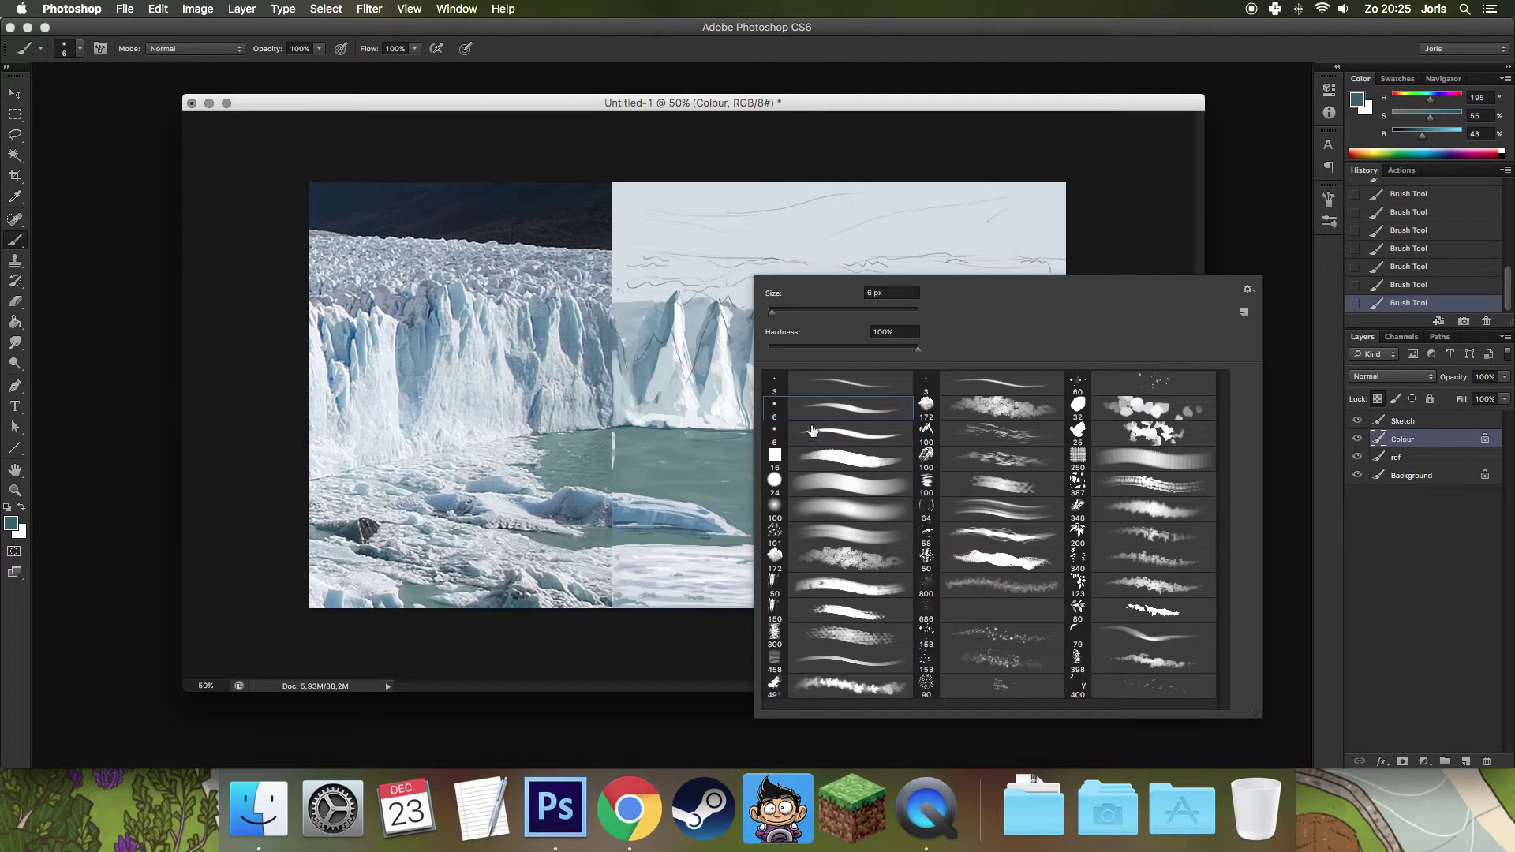
left_click_drag(773, 312, 819, 311)
left_click(707, 301)
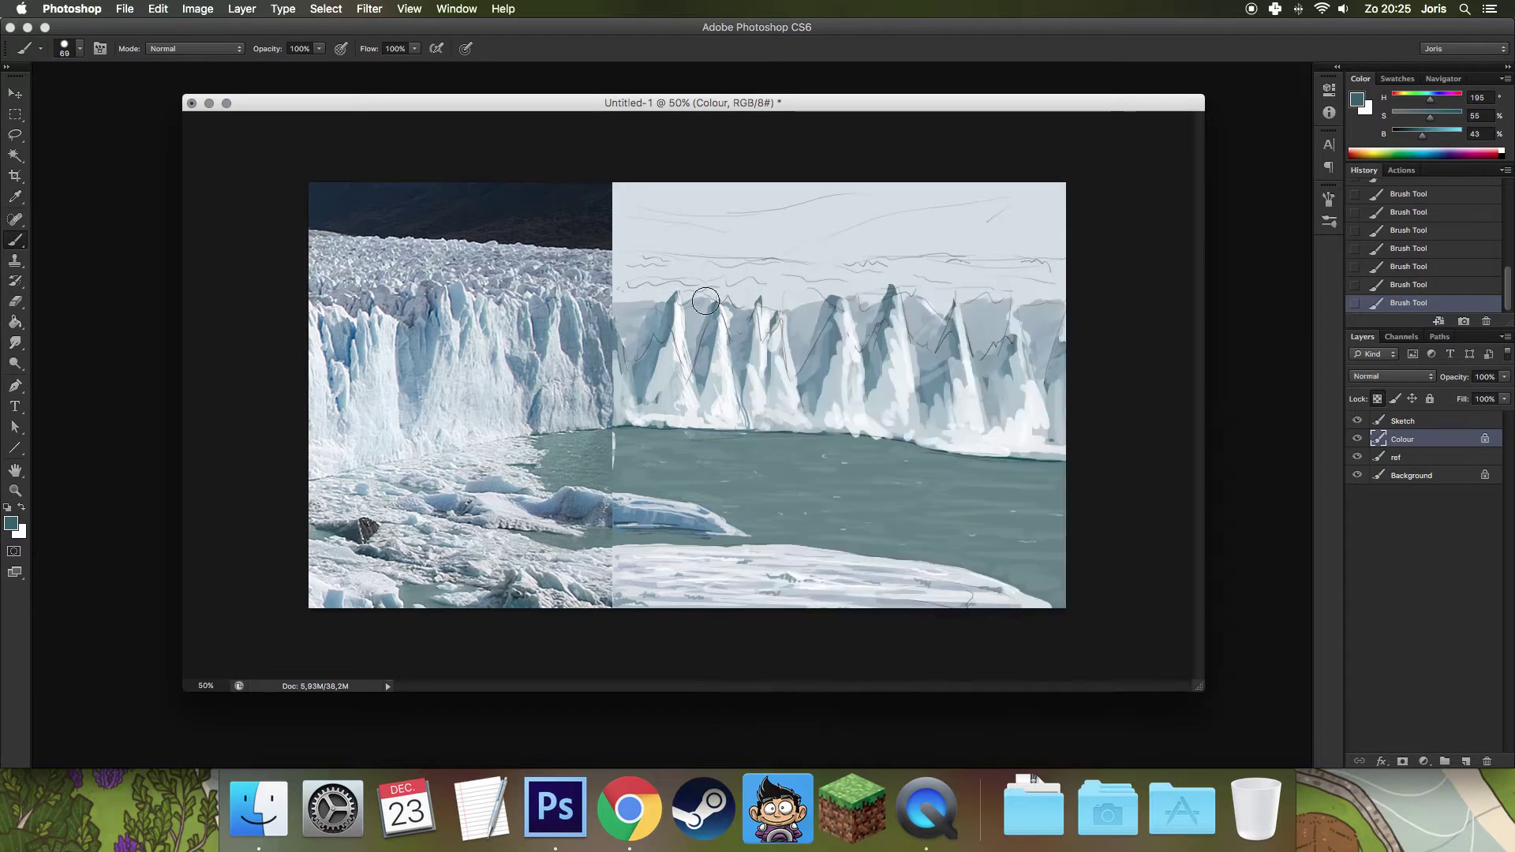
left_click(573, 266, "alt")
mouse_move(632, 267)
left_mouse_down()
mouse_move(618, 267)
mouse_move(659, 253)
mouse_move(672, 280)
mouse_move(730, 295)
mouse_move(667, 292)
mouse_move(745, 296)
mouse_move(821, 290)
mouse_move(694, 272)
mouse_move(751, 257)
mouse_move(868, 292)
mouse_move(896, 275)
mouse_move(864, 267)
mouse_move(943, 301)
mouse_move(990, 275)
mouse_move(1061, 285)
mouse_move(658, 276)
left_mouse_up()
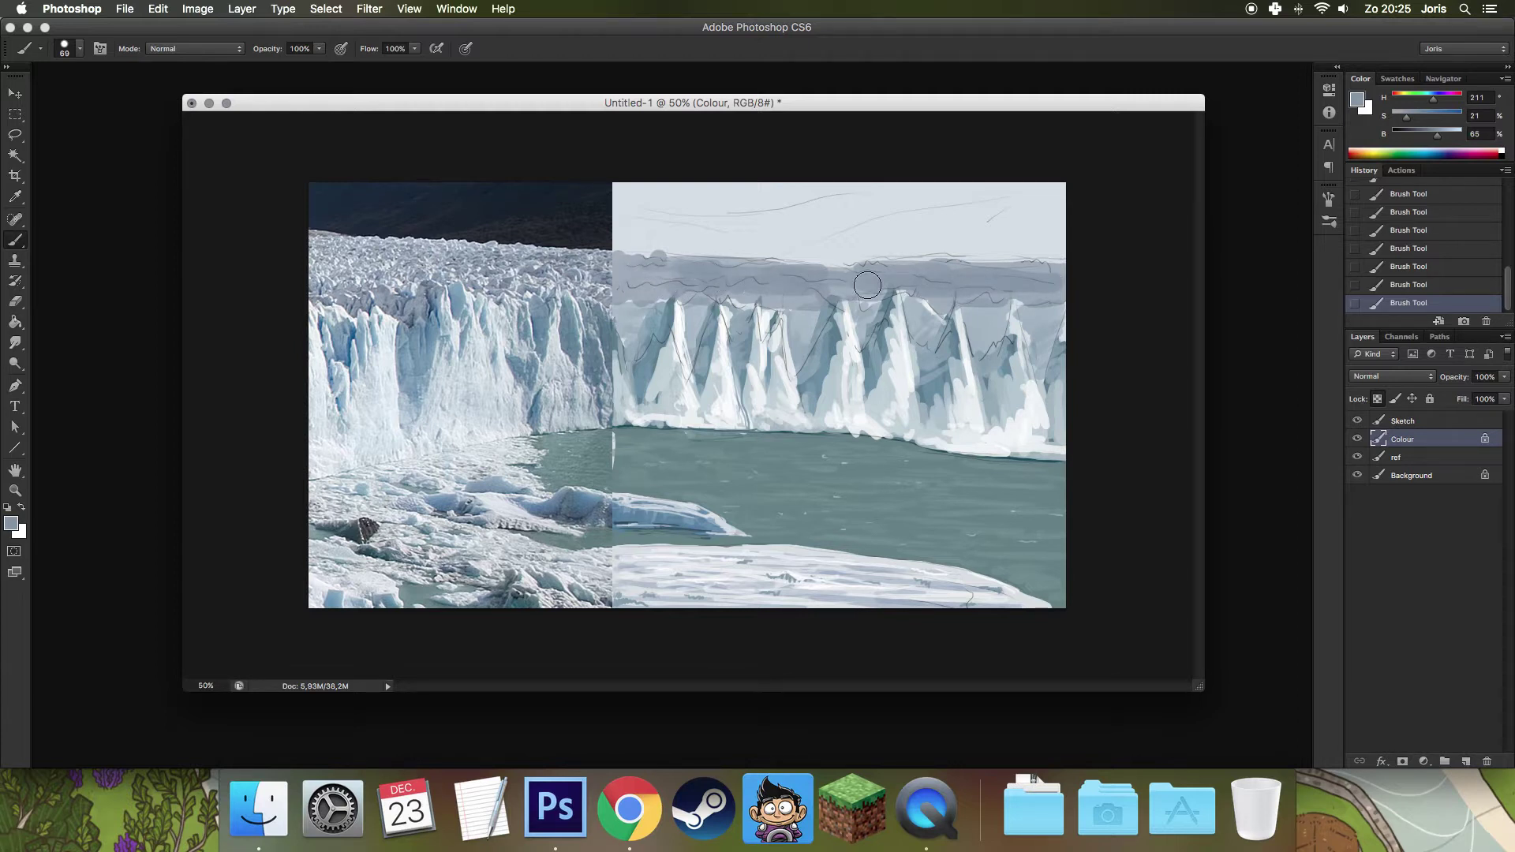
With a 6 px round brush, stroke sampled pale grey across the top grey band.
right_click(863, 388)
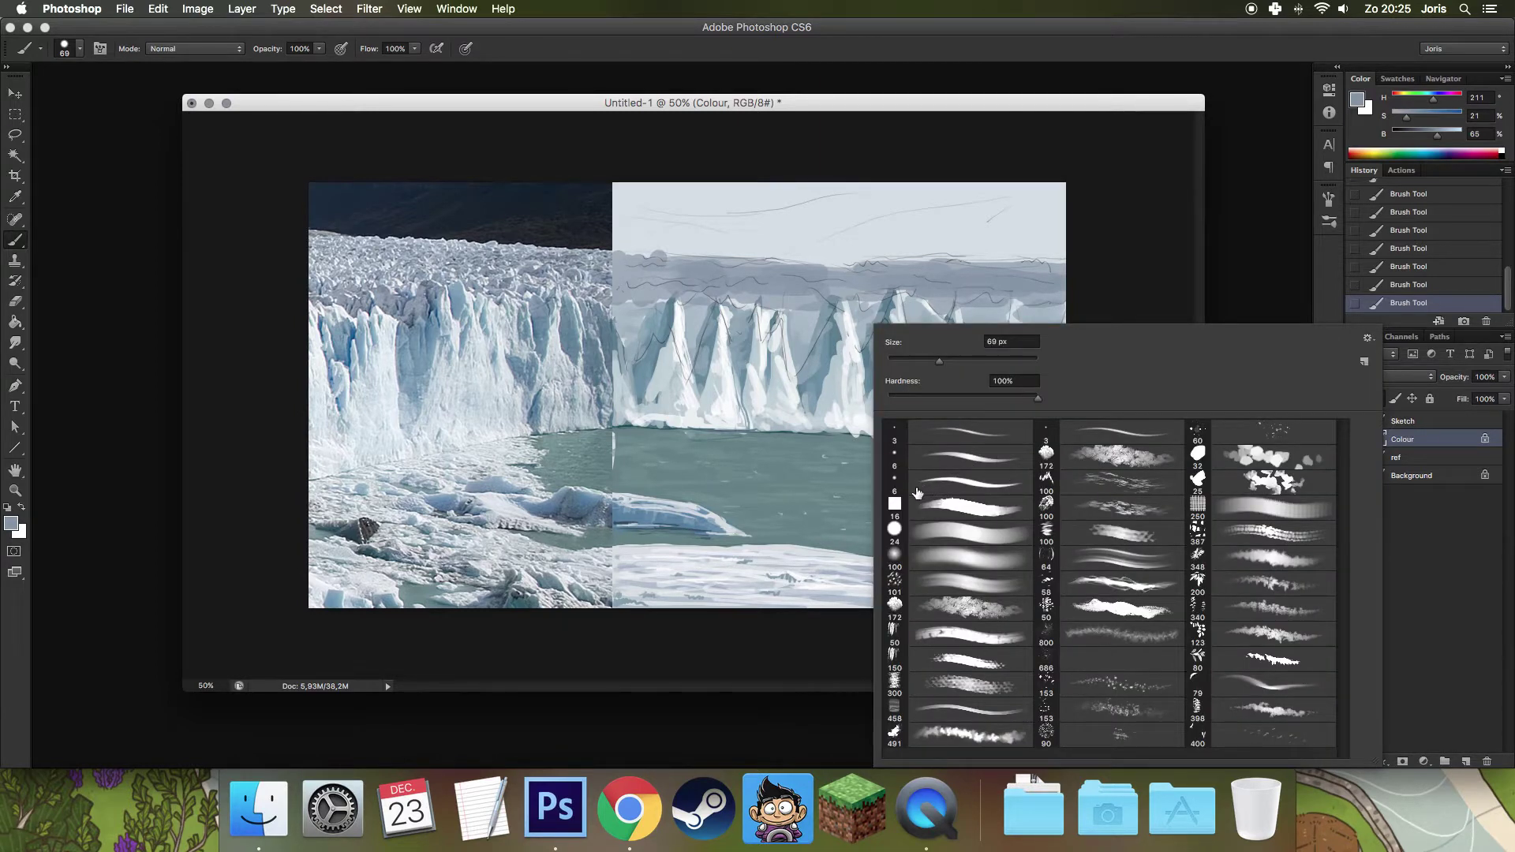
left_click(956, 465)
left_click(844, 358)
left_click(589, 277, "alt")
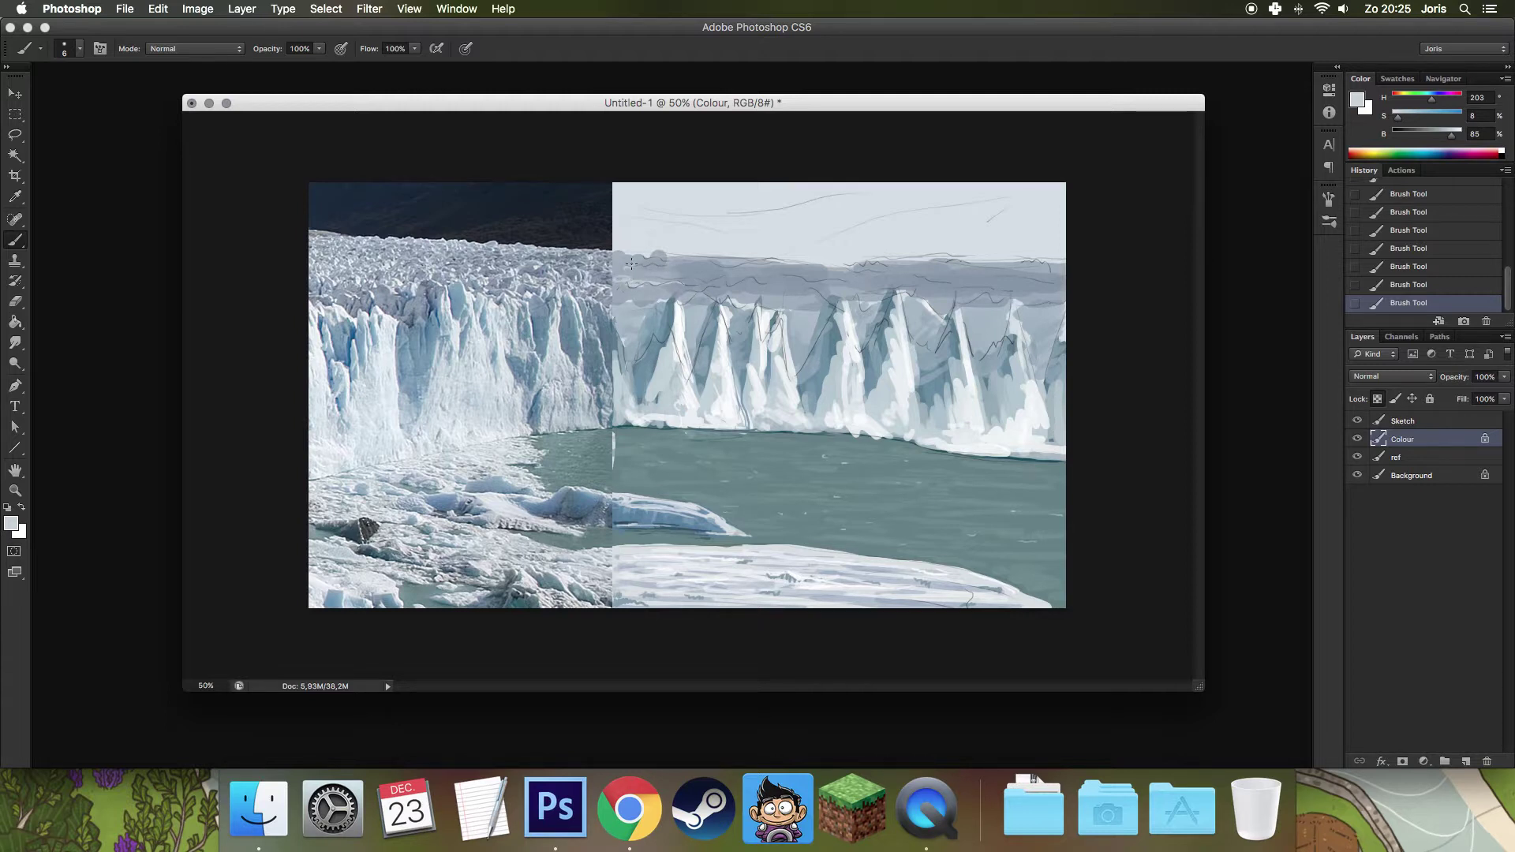
mouse_move(707, 268)
left_mouse_down()
mouse_move(669, 280)
mouse_move(818, 285)
left_mouse_up()
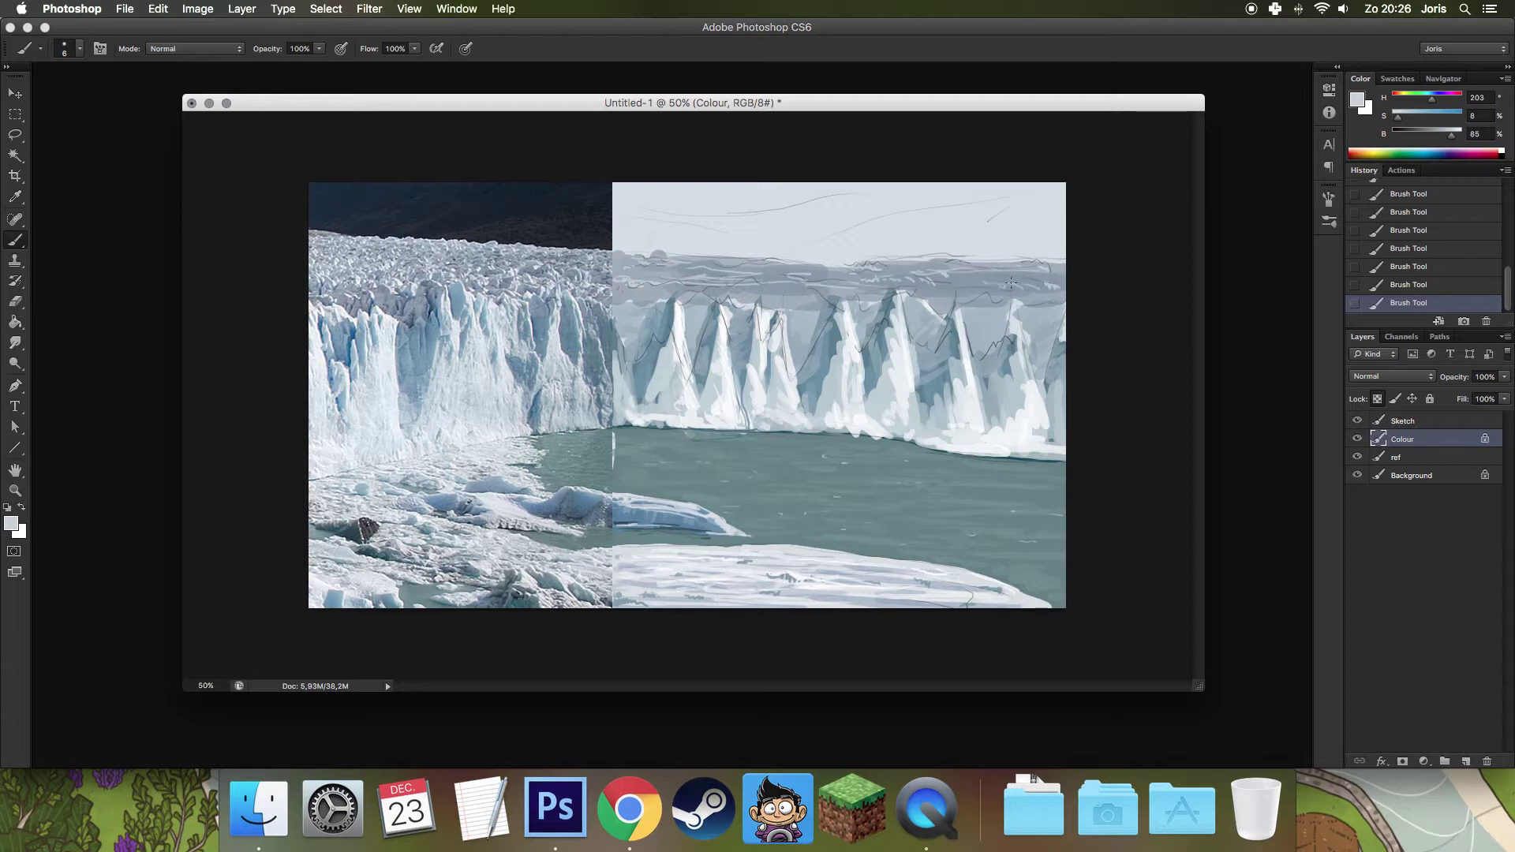
right_click(836, 252)
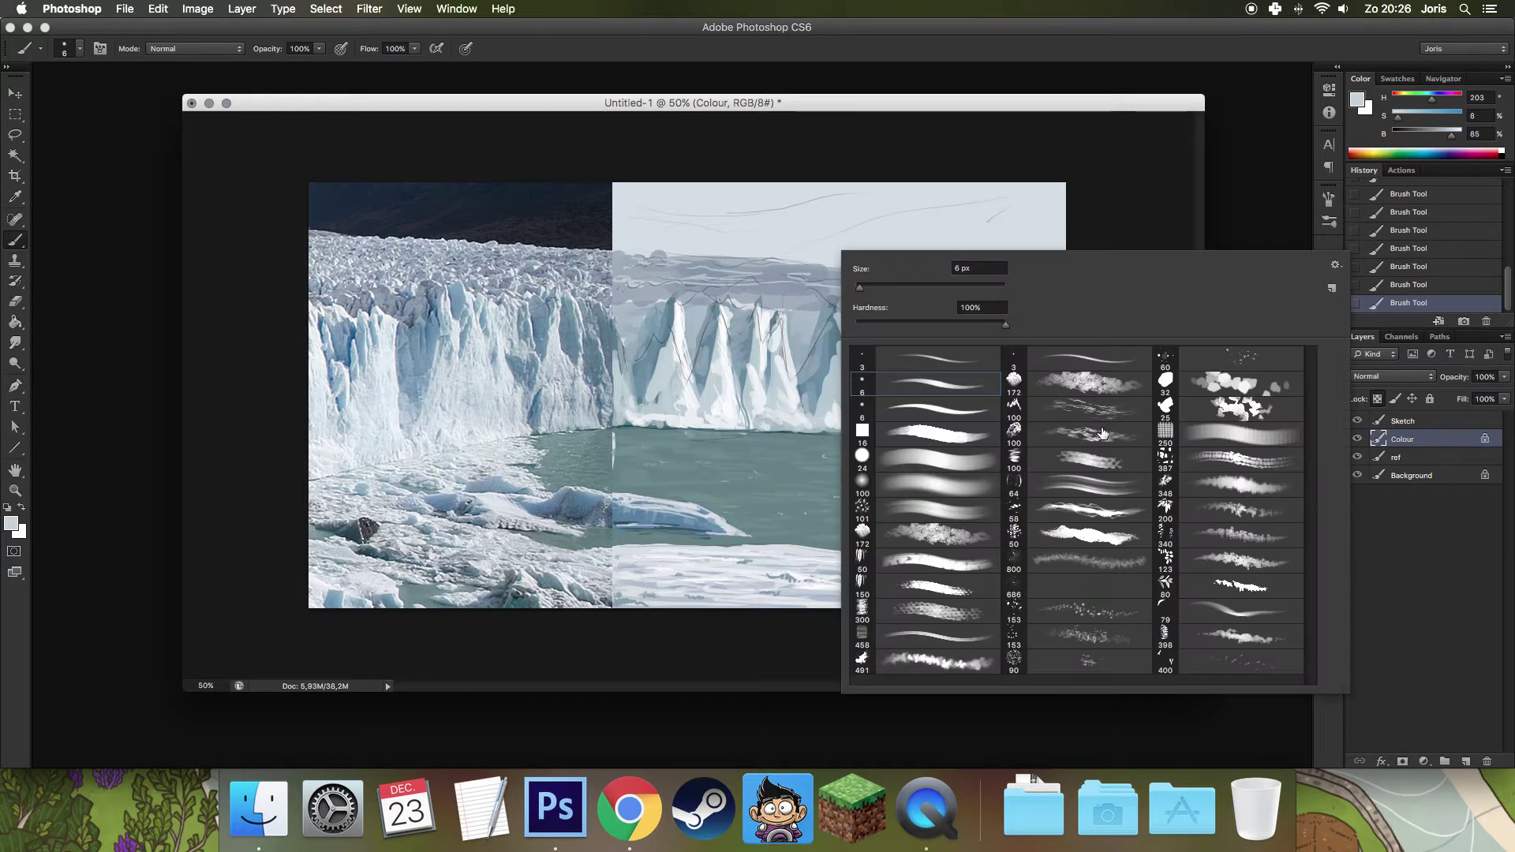
Enlarge the brush from 6 px to 49 px.
double_click(943, 387)
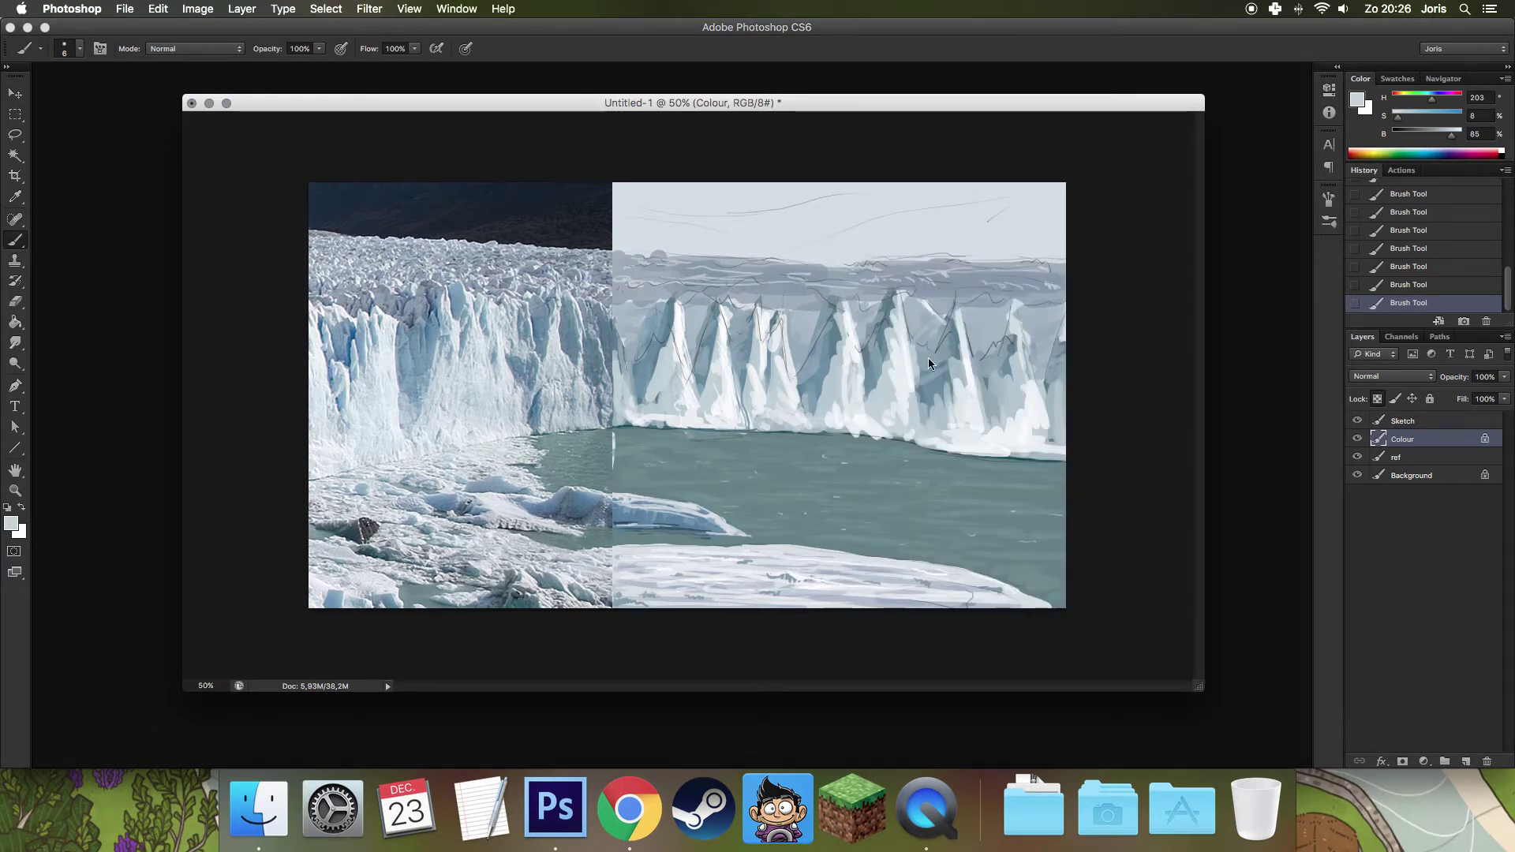
right_click(888, 367)
left_click_drag(859, 363, 868, 367)
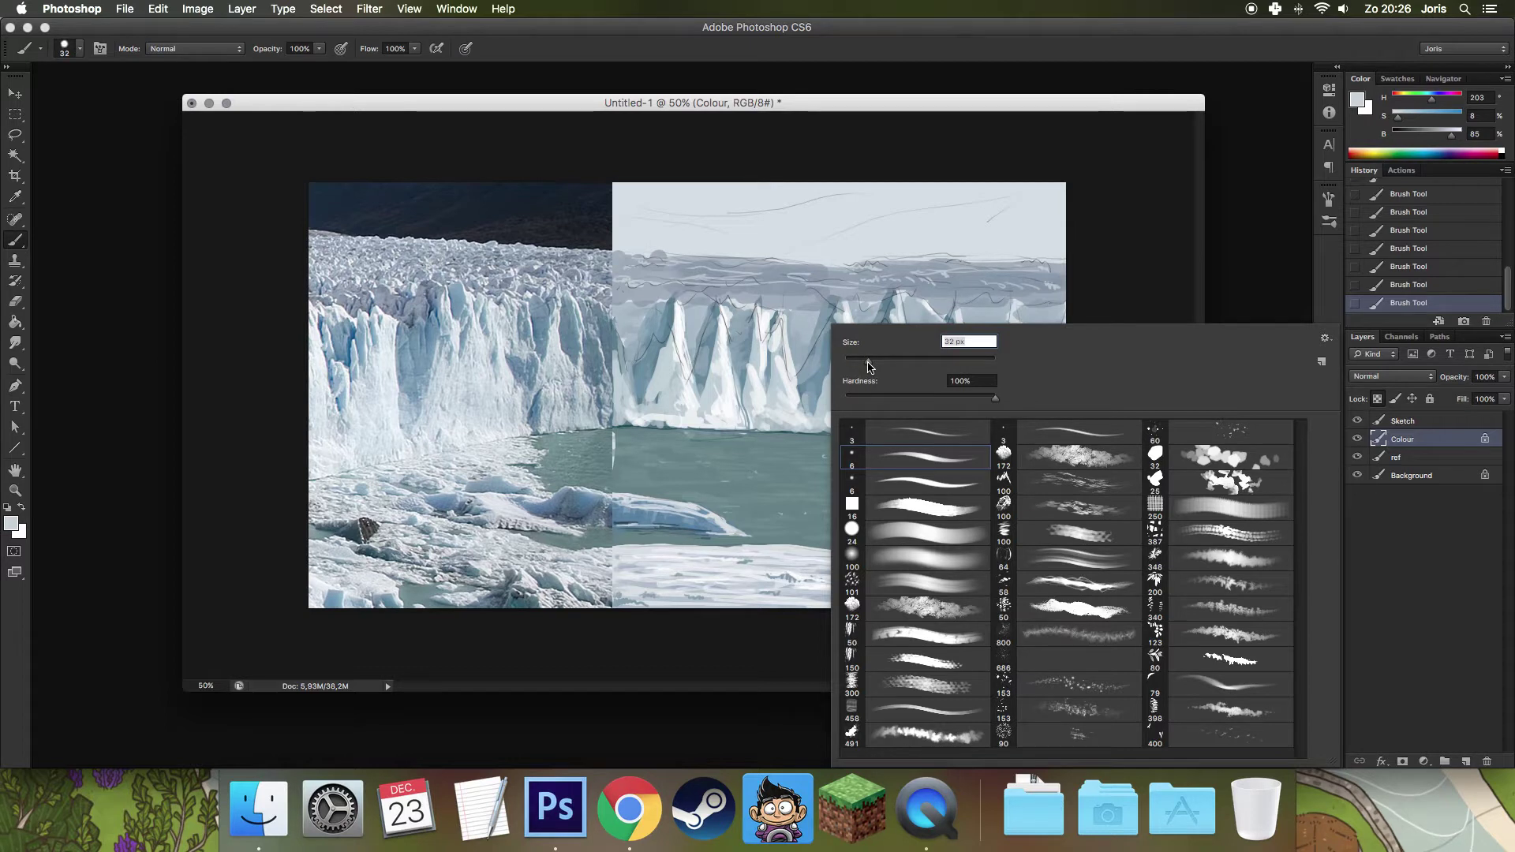
left_click_drag(869, 367, 882, 363)
left_click(733, 367)
Sample near-white ice and paint broad highlights down the left and right spires.
left_click(549, 369, "alt")
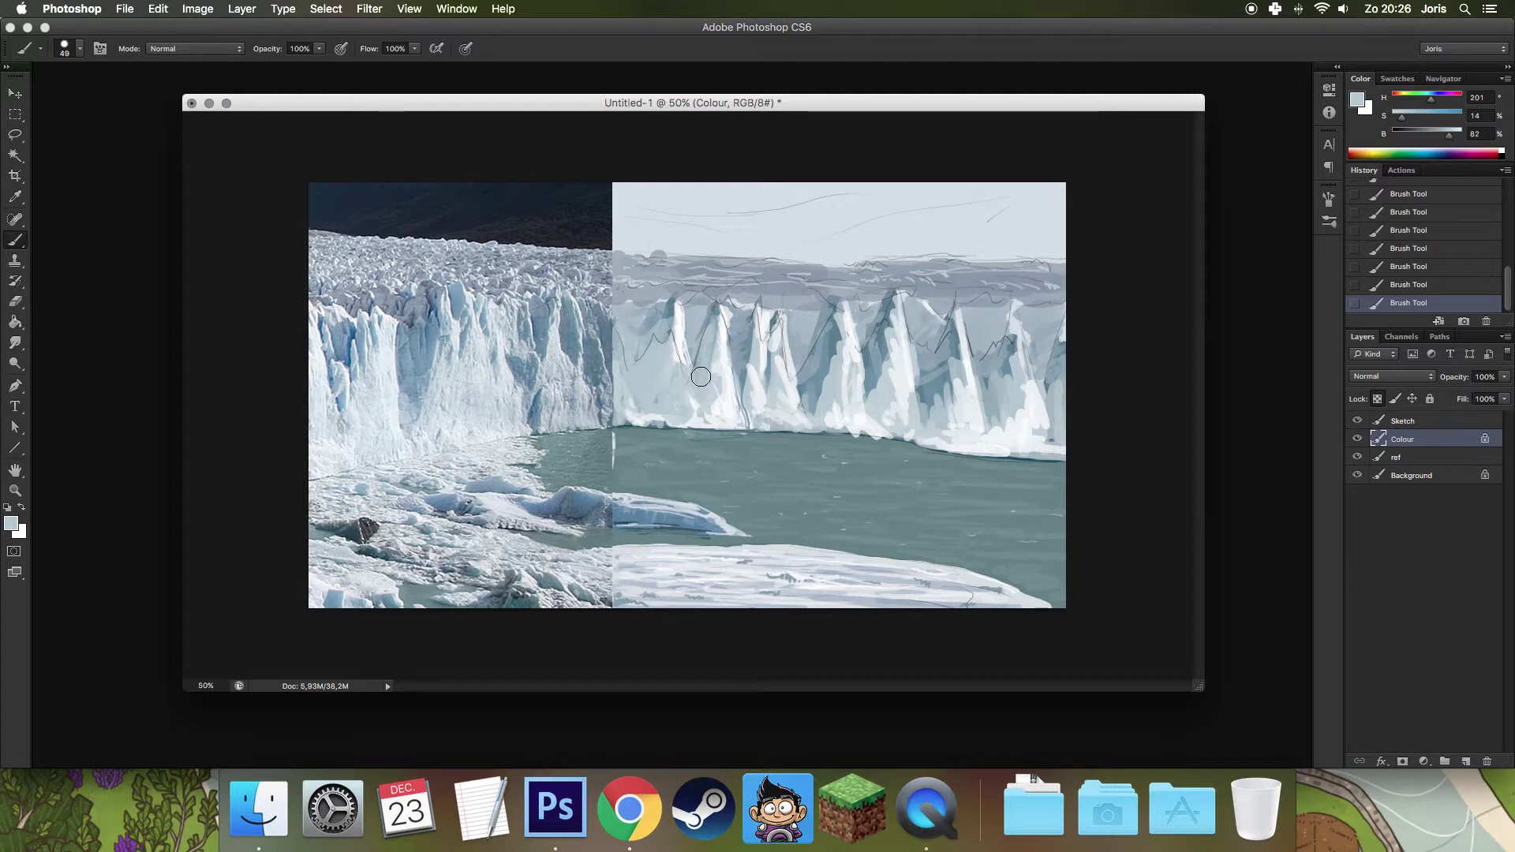
left_click(715, 309, "alt")
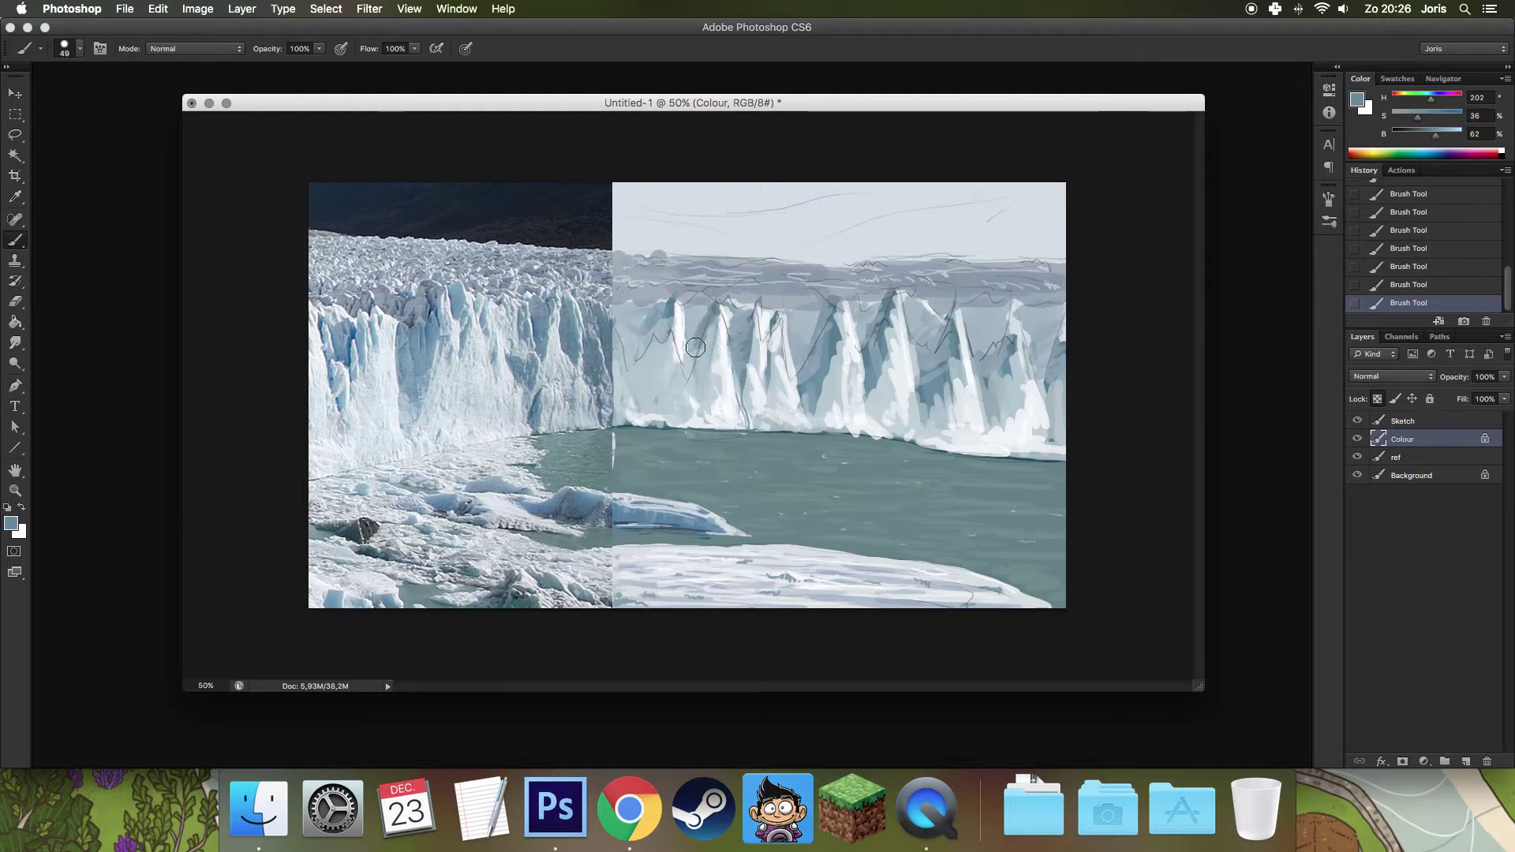
left_click(693, 315, "alt")
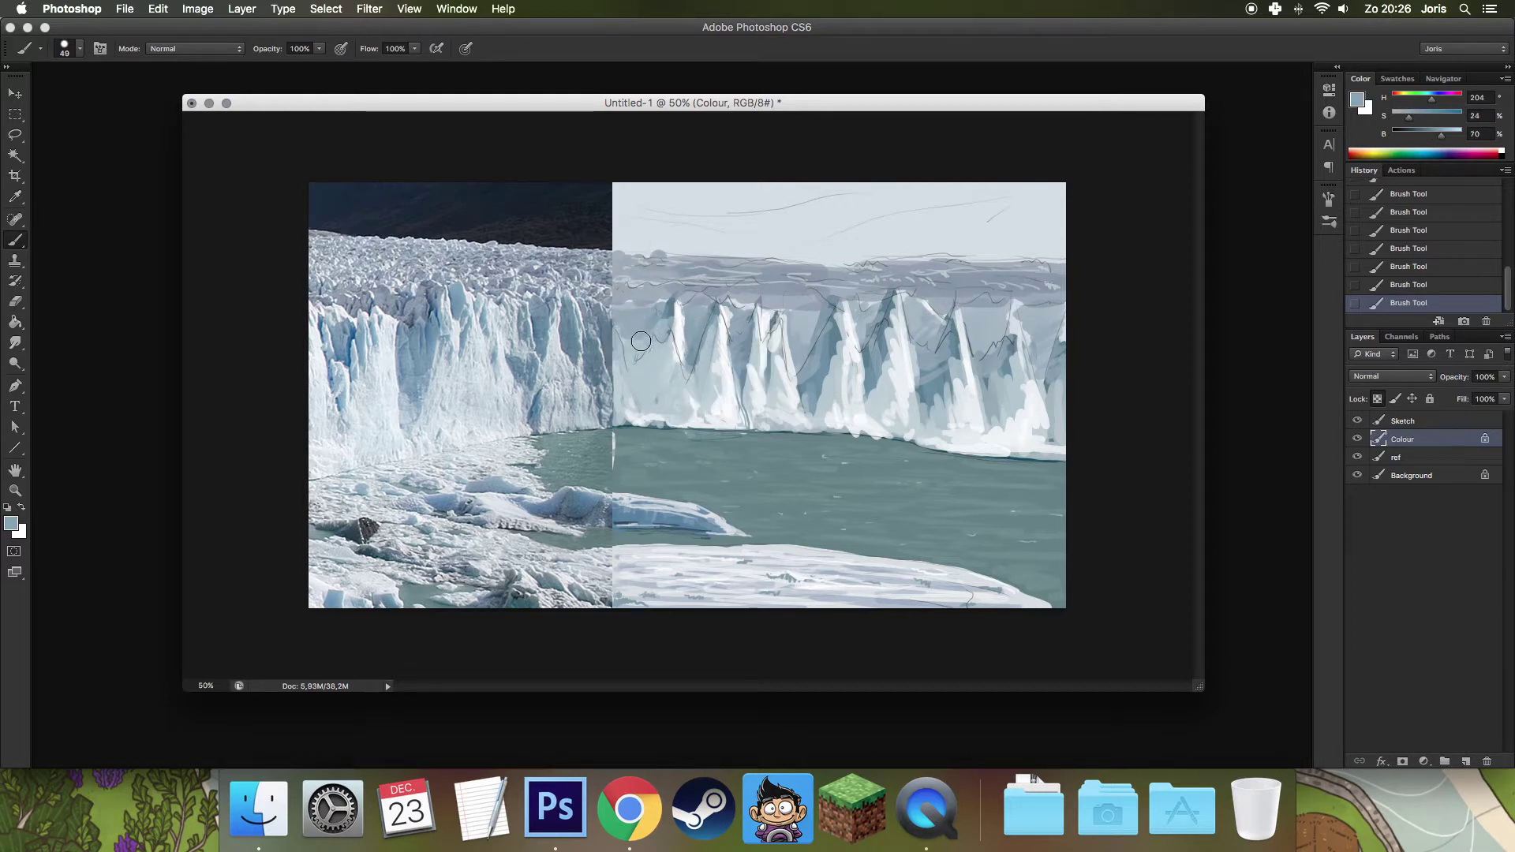
left_click(747, 388, "alt")
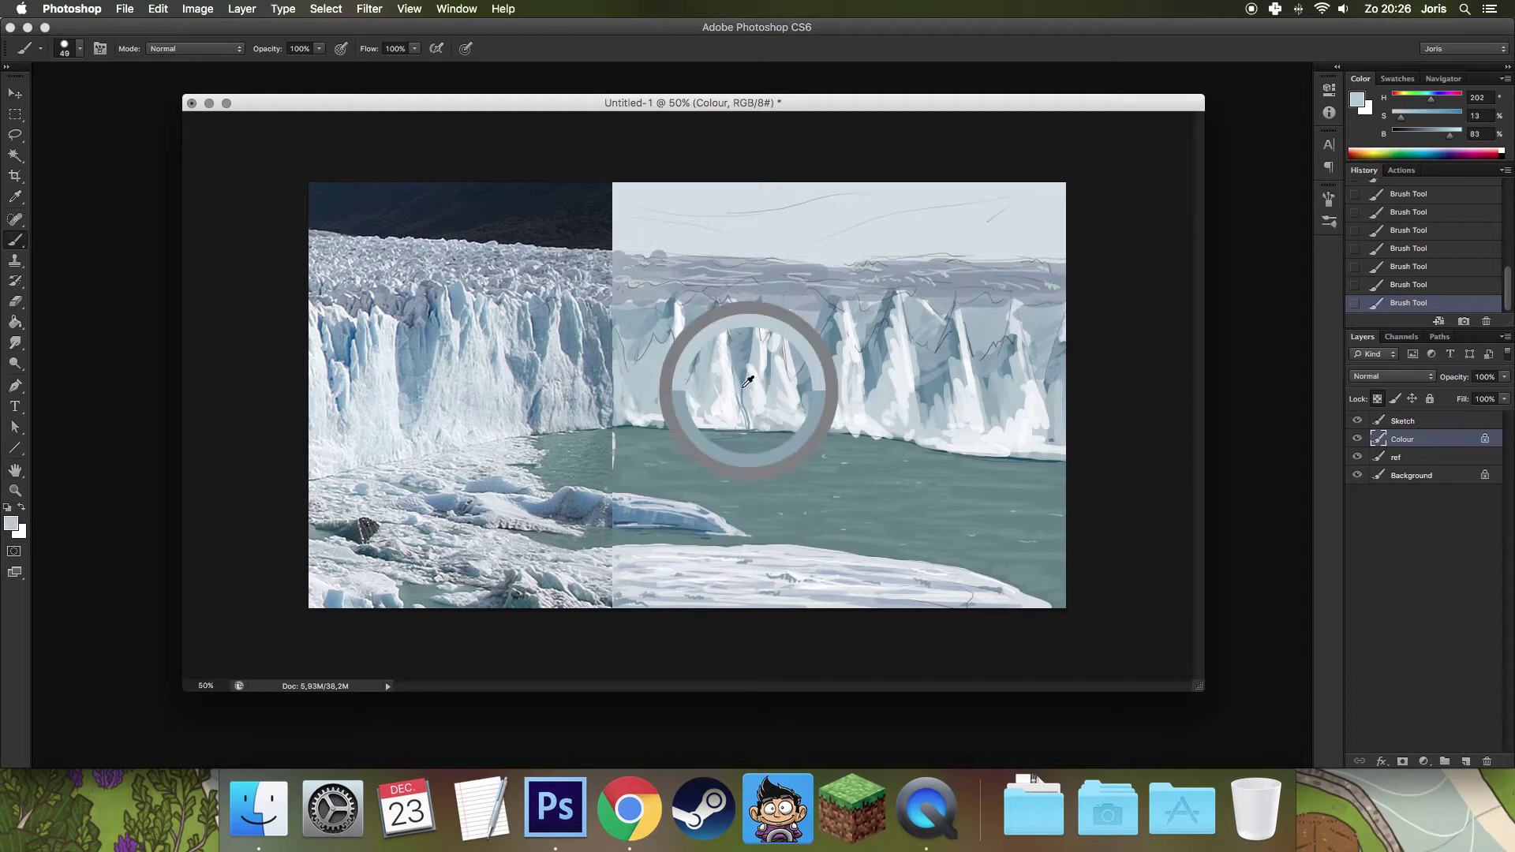
left_click(726, 365, "alt")
mouse_move(730, 359)
left_mouse_down()
mouse_move(735, 401)
mouse_move(681, 411)
left_mouse_up()
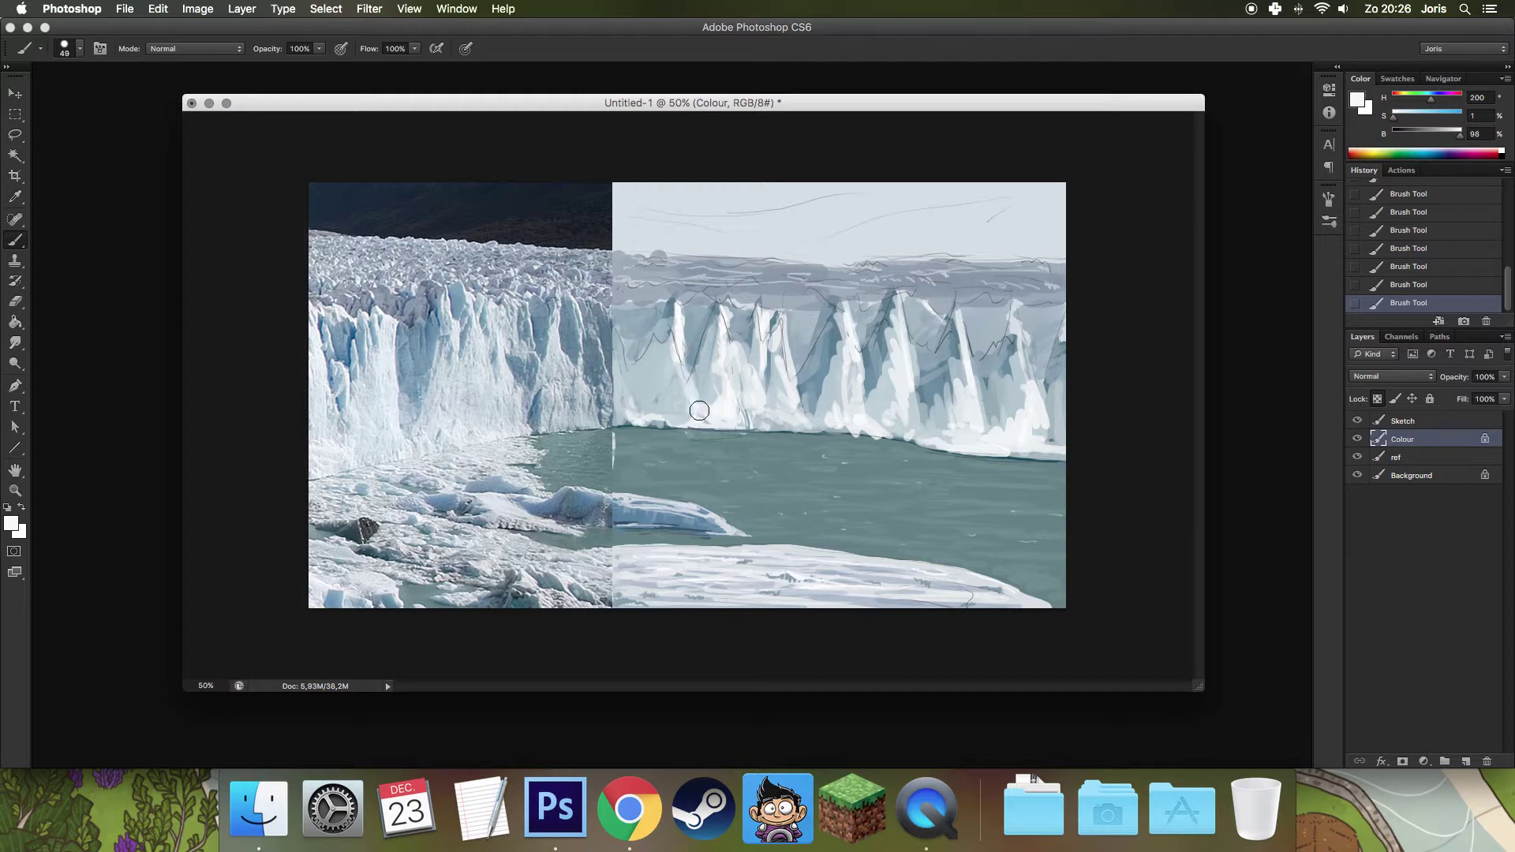
left_click_drag(681, 411, 624, 416)
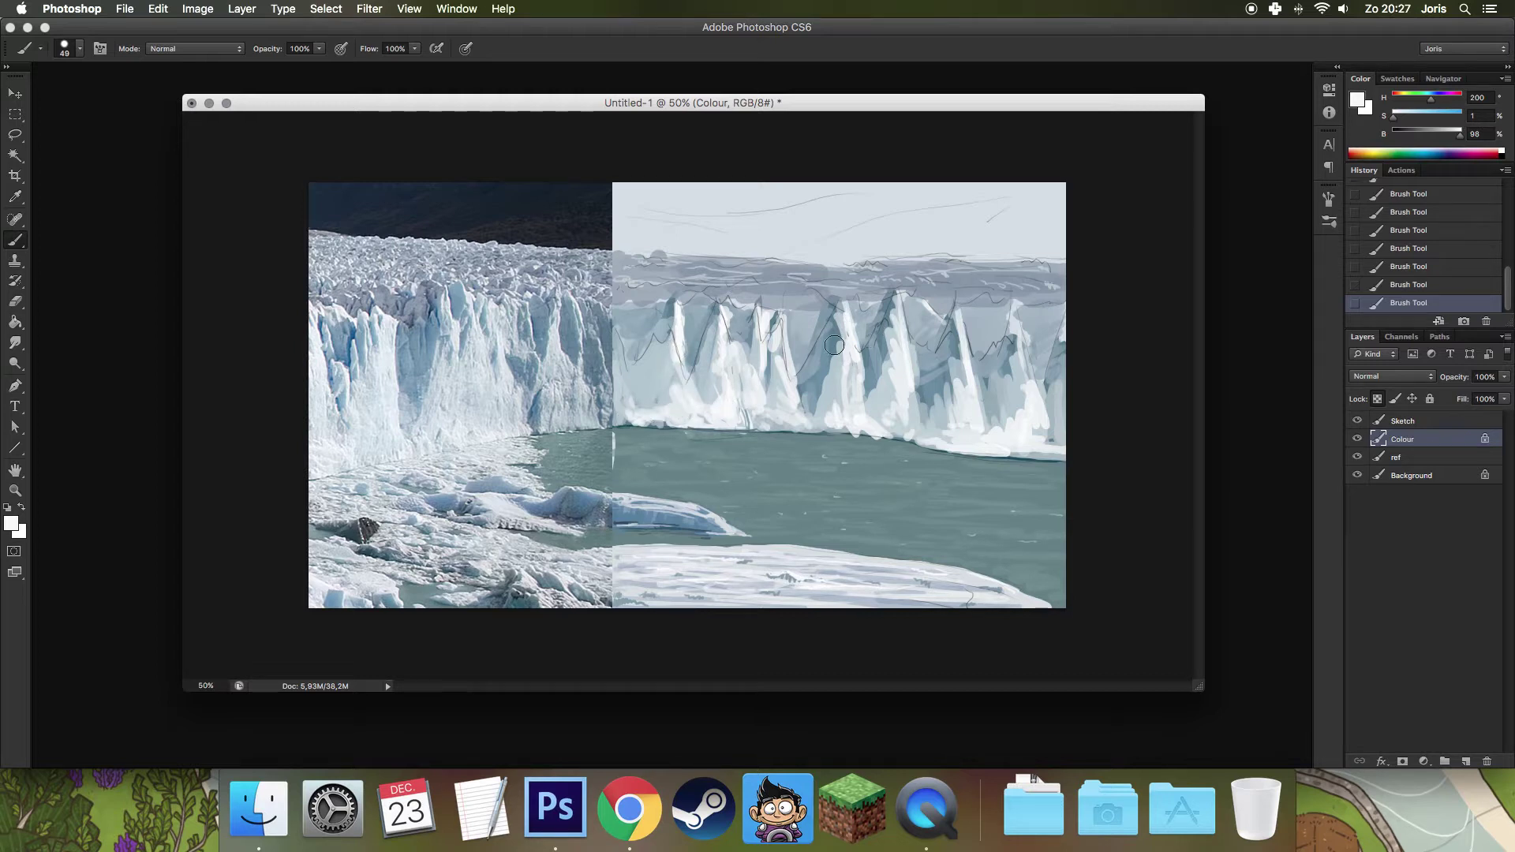
left_click(791, 389, "alt")
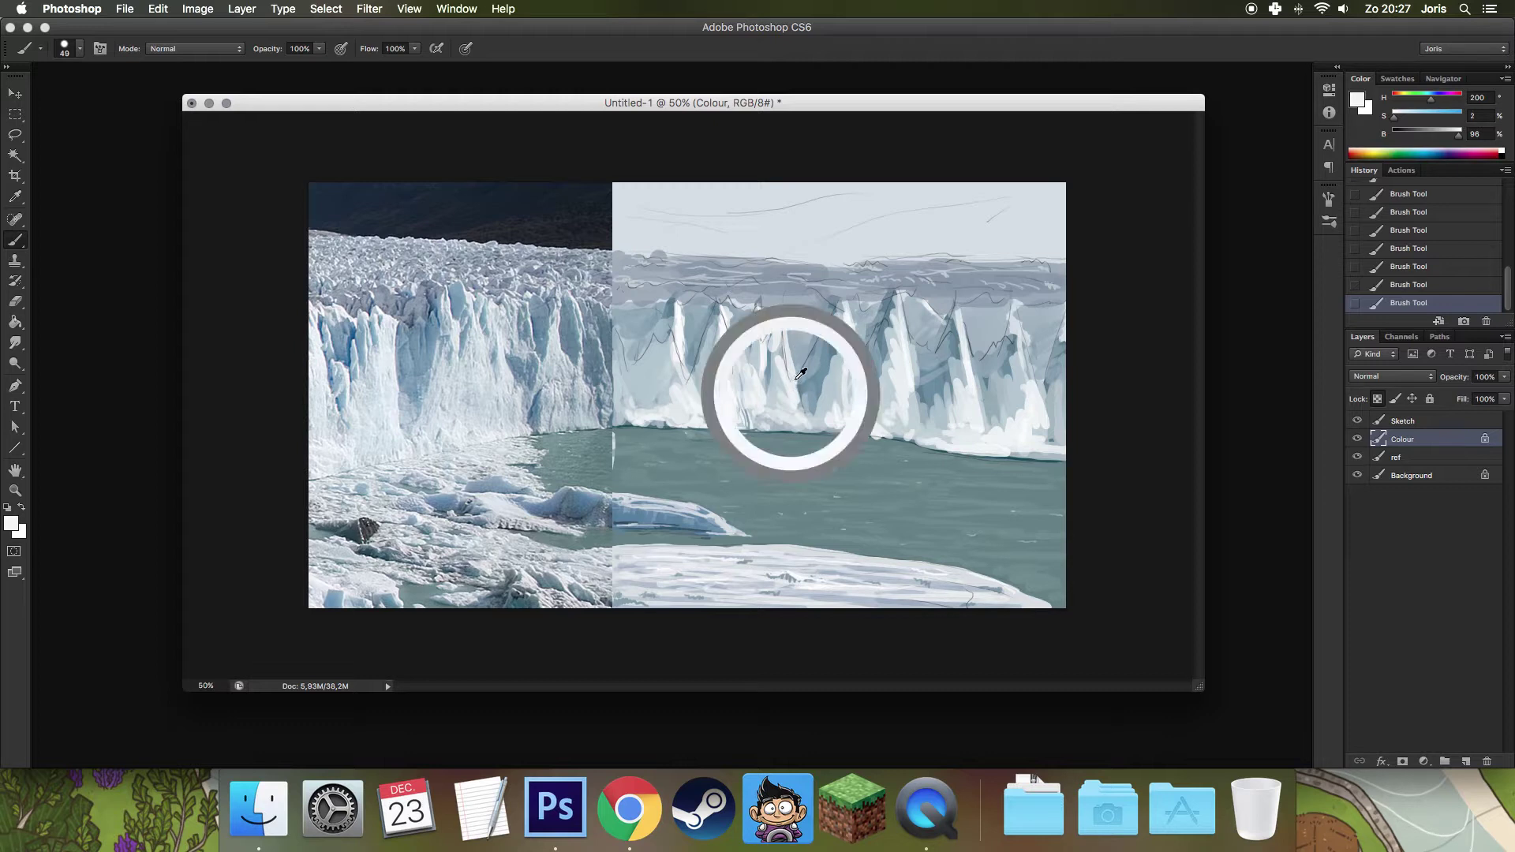
mouse_move(850, 412)
left_mouse_down()
mouse_move(815, 389)
mouse_move(829, 363)
mouse_move(821, 399)
mouse_move(809, 372)
mouse_move(808, 399)
mouse_move(798, 346)
left_mouse_up()
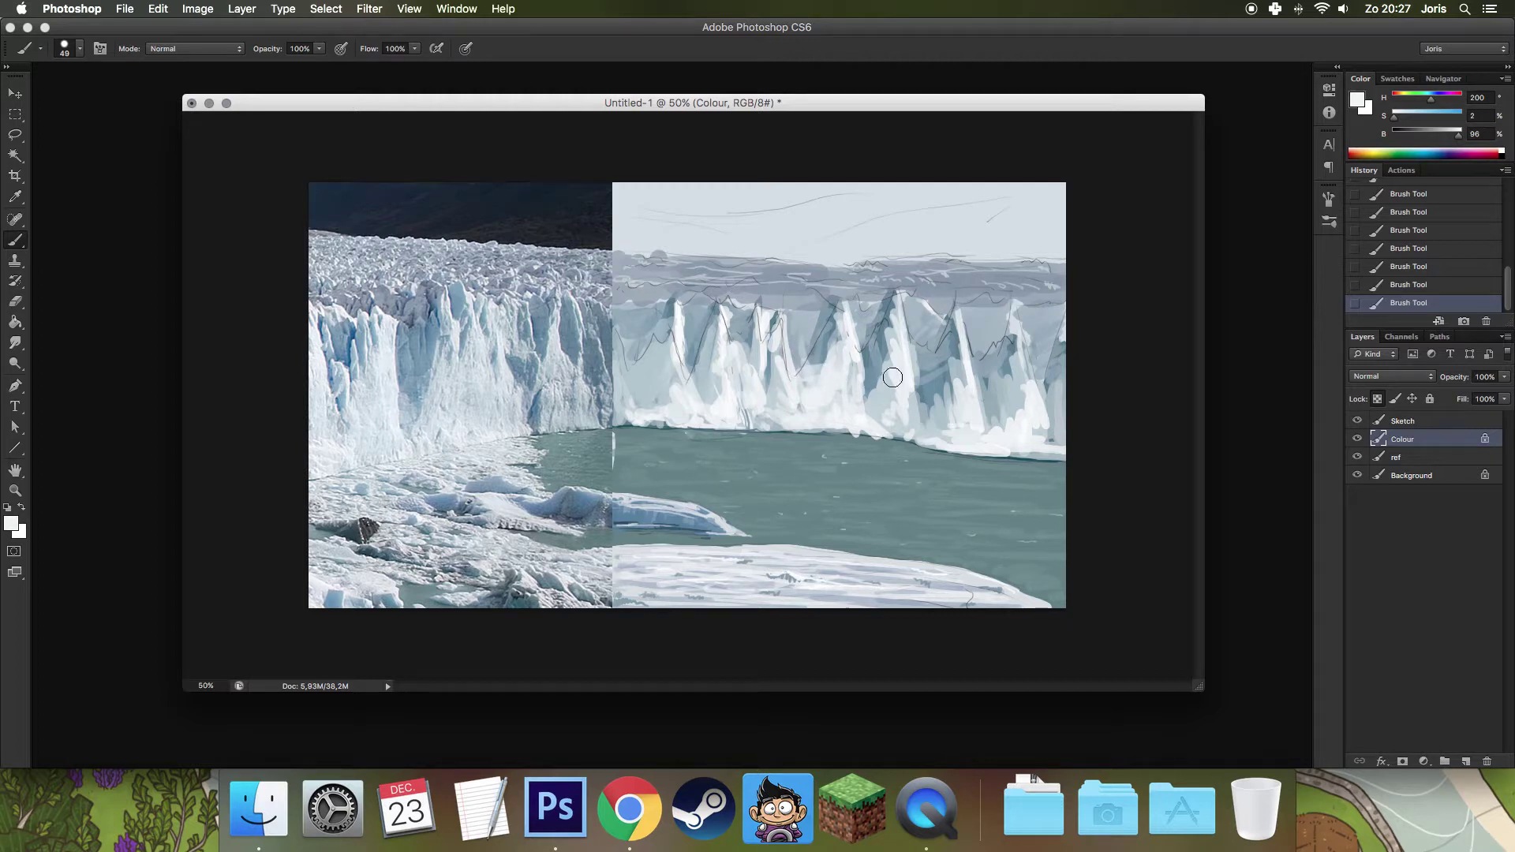
Set the brush to 26 px and dab white along the glacier waterline.
right_click(866, 353)
left_click(871, 366)
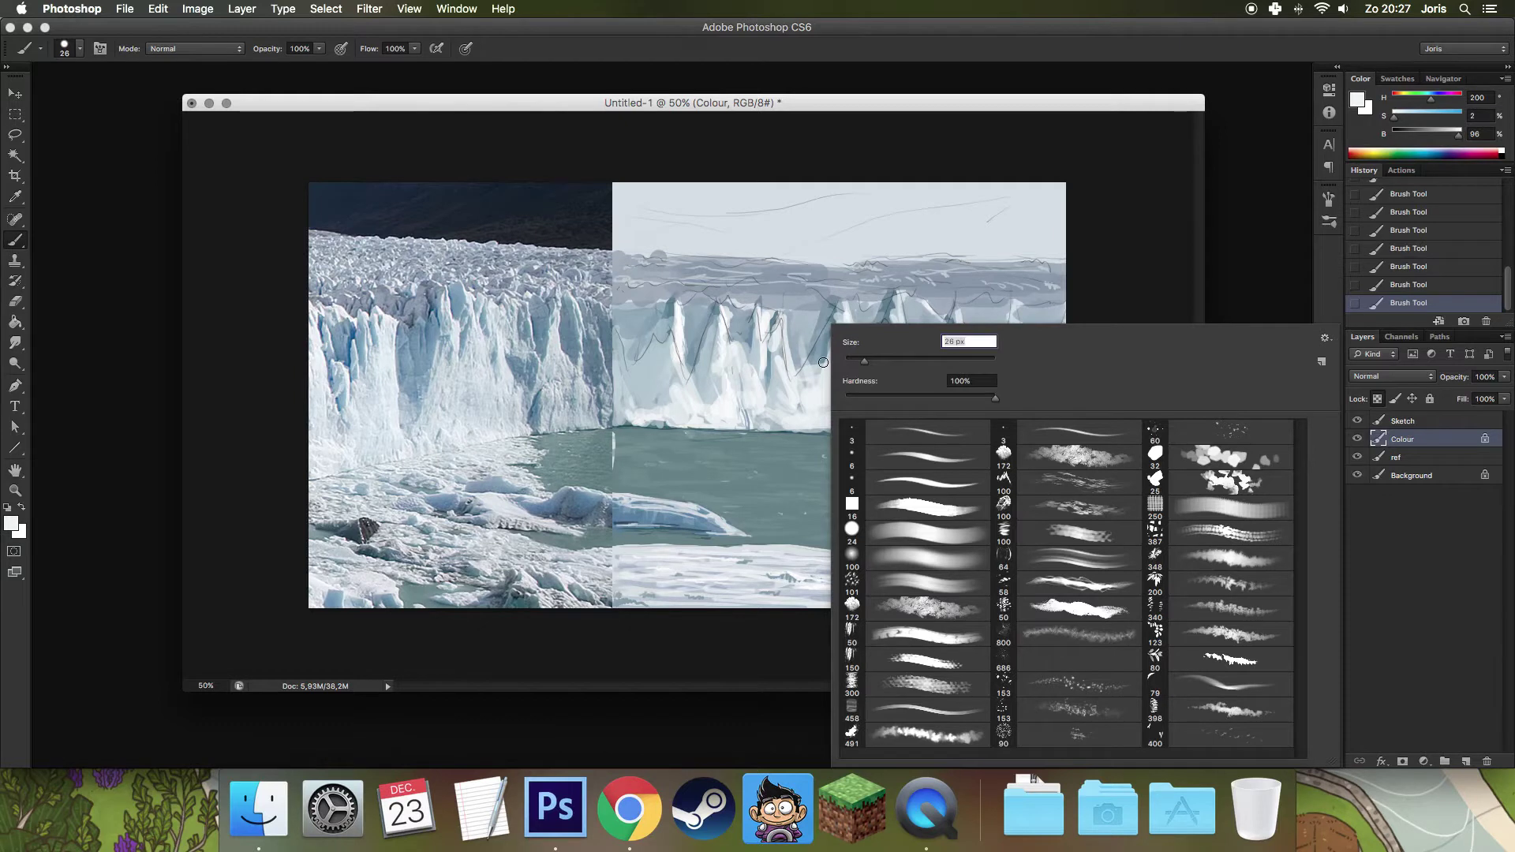
key("Return")
left_click_drag(829, 431, 852, 431)
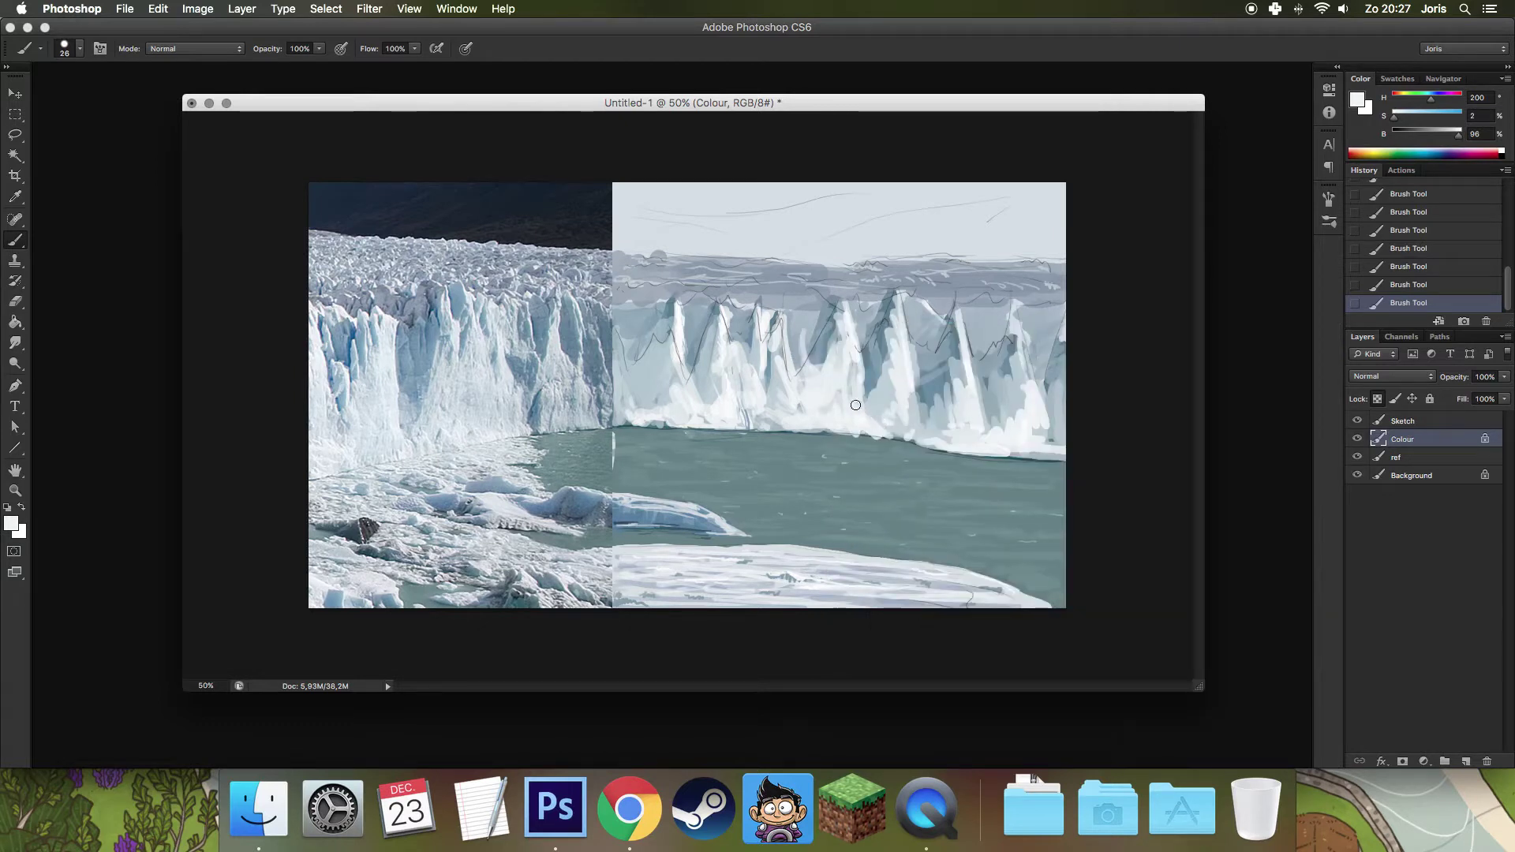
Paint near-white strokes on the central spires, the waterline edge and the right glacier face.
left_click(892, 386, "alt")
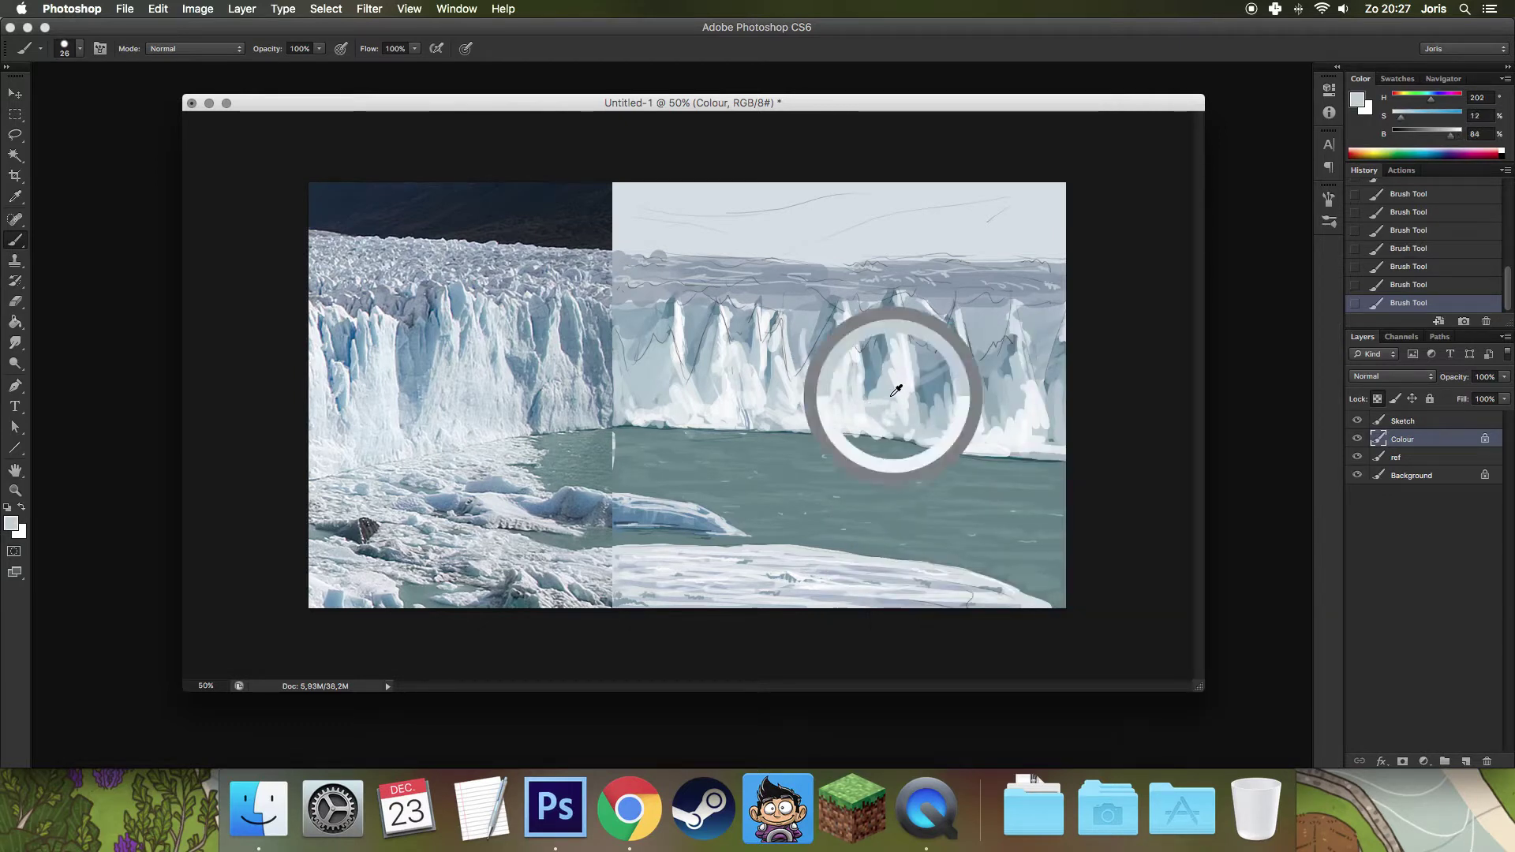
left_click(863, 405, "alt")
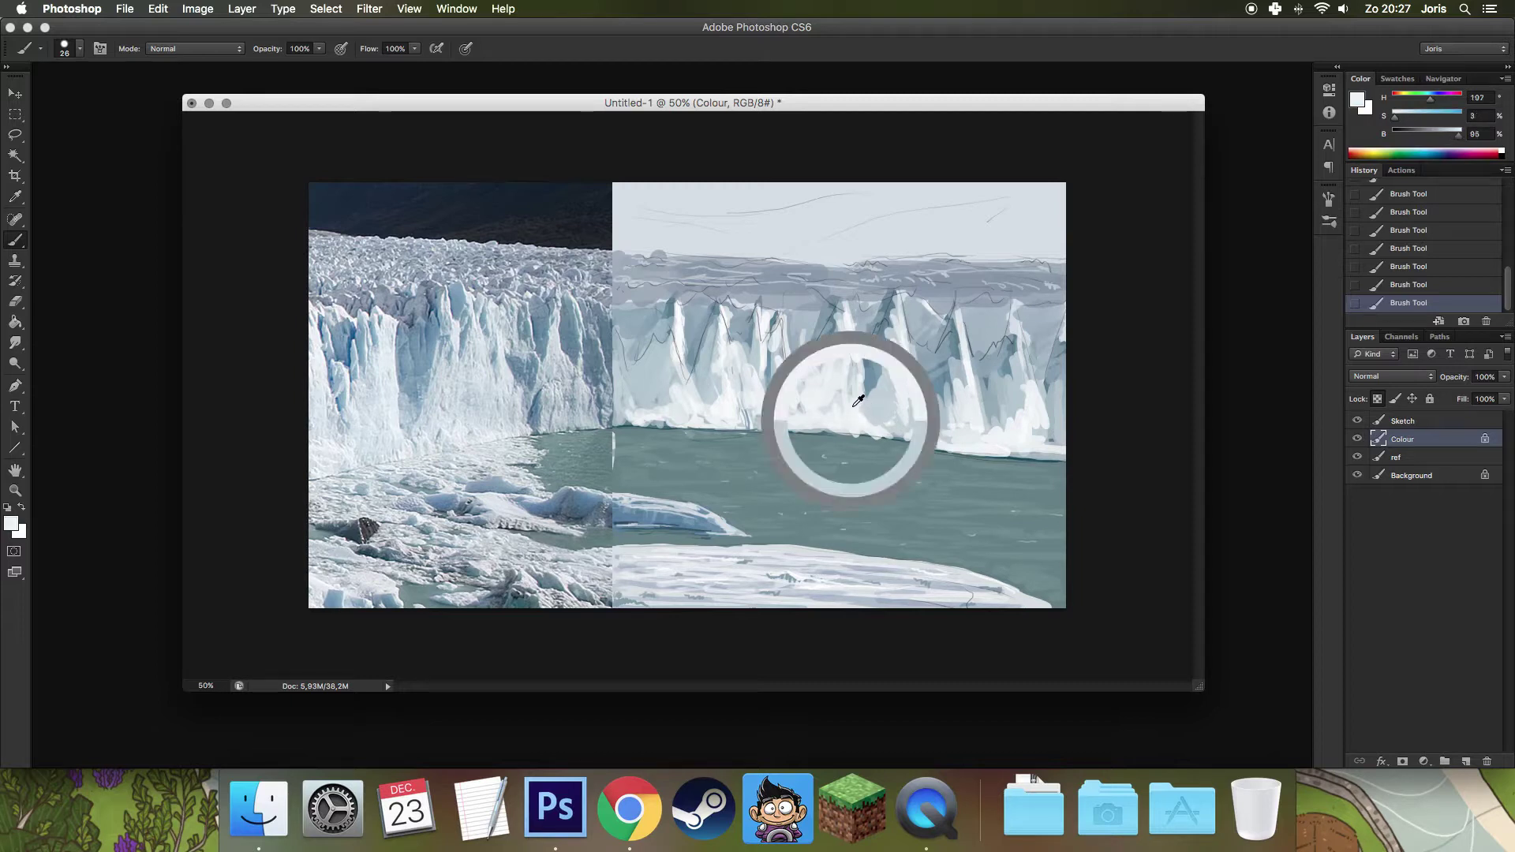
left_click_drag(876, 422, 888, 358)
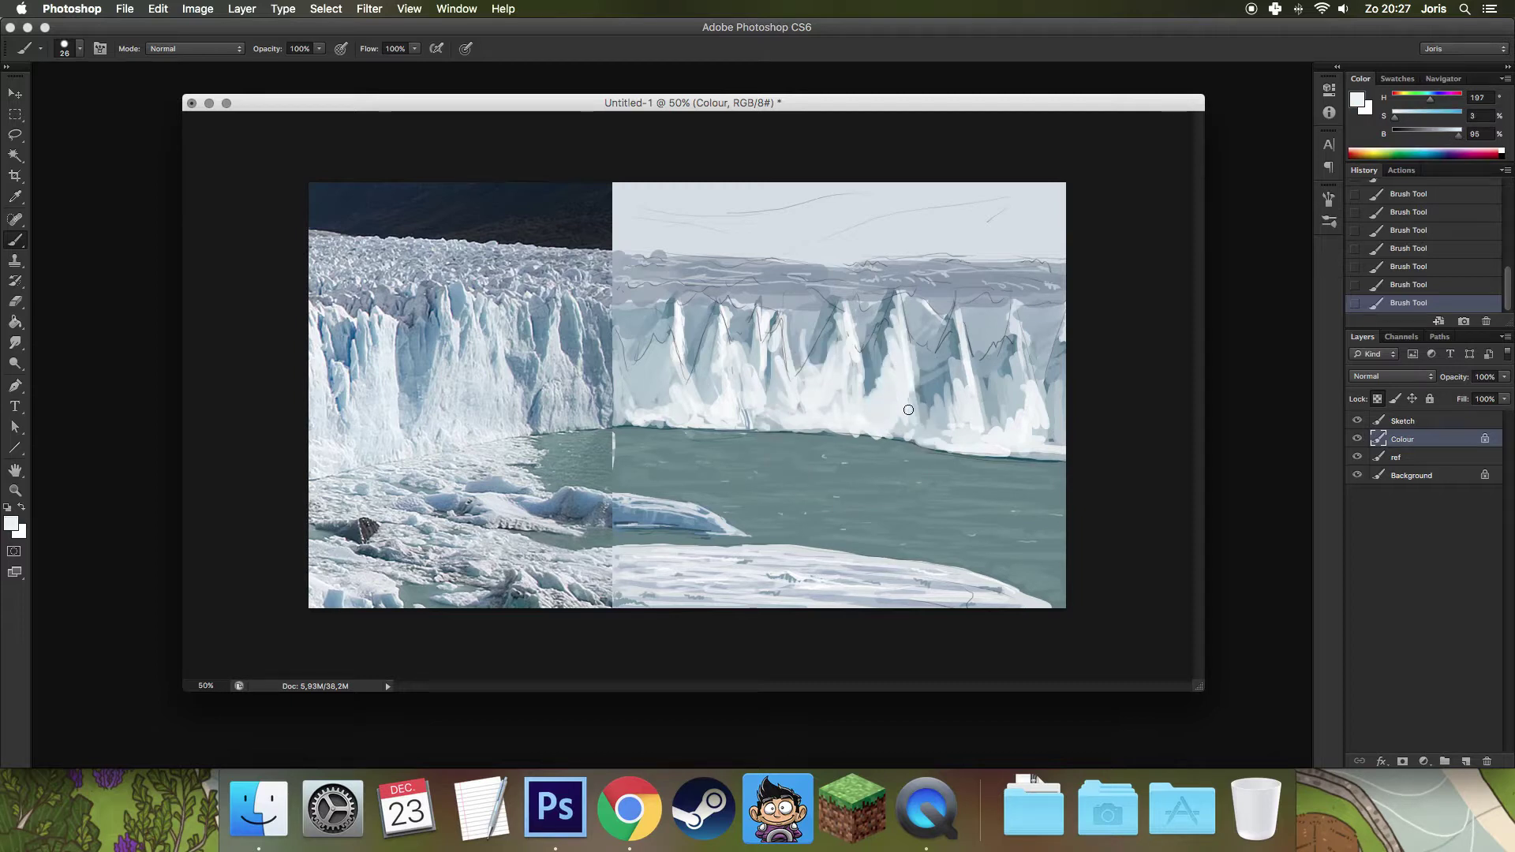
left_click_drag(903, 415, 971, 443)
left_click_drag(1008, 434, 979, 388)
Sample blue-grey glacier tones and paint light blue-grey on the right glacier face.
left_click(951, 327, "alt")
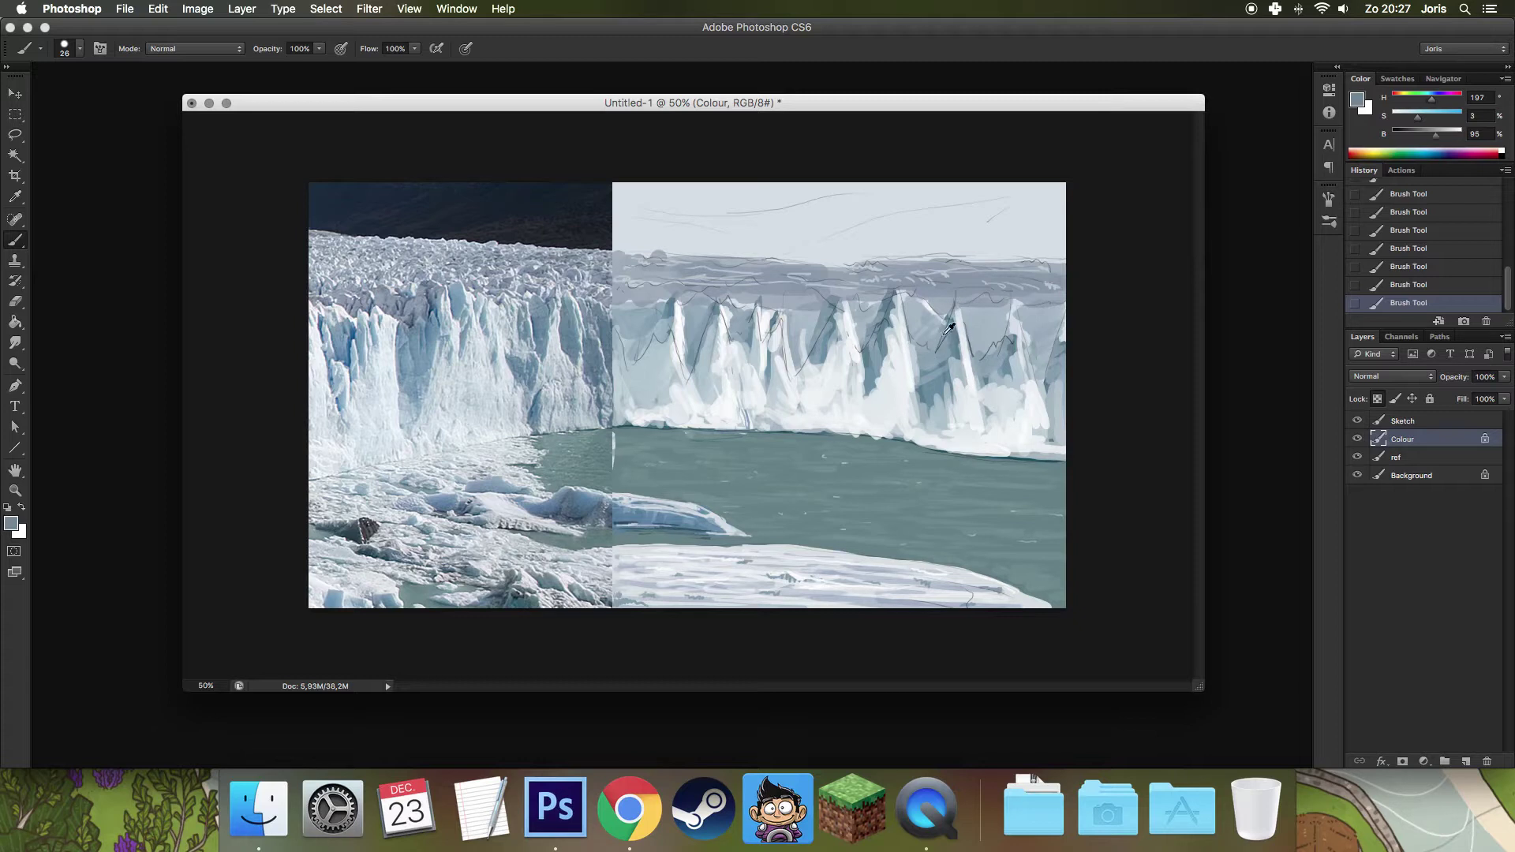
left_click(924, 304, "alt")
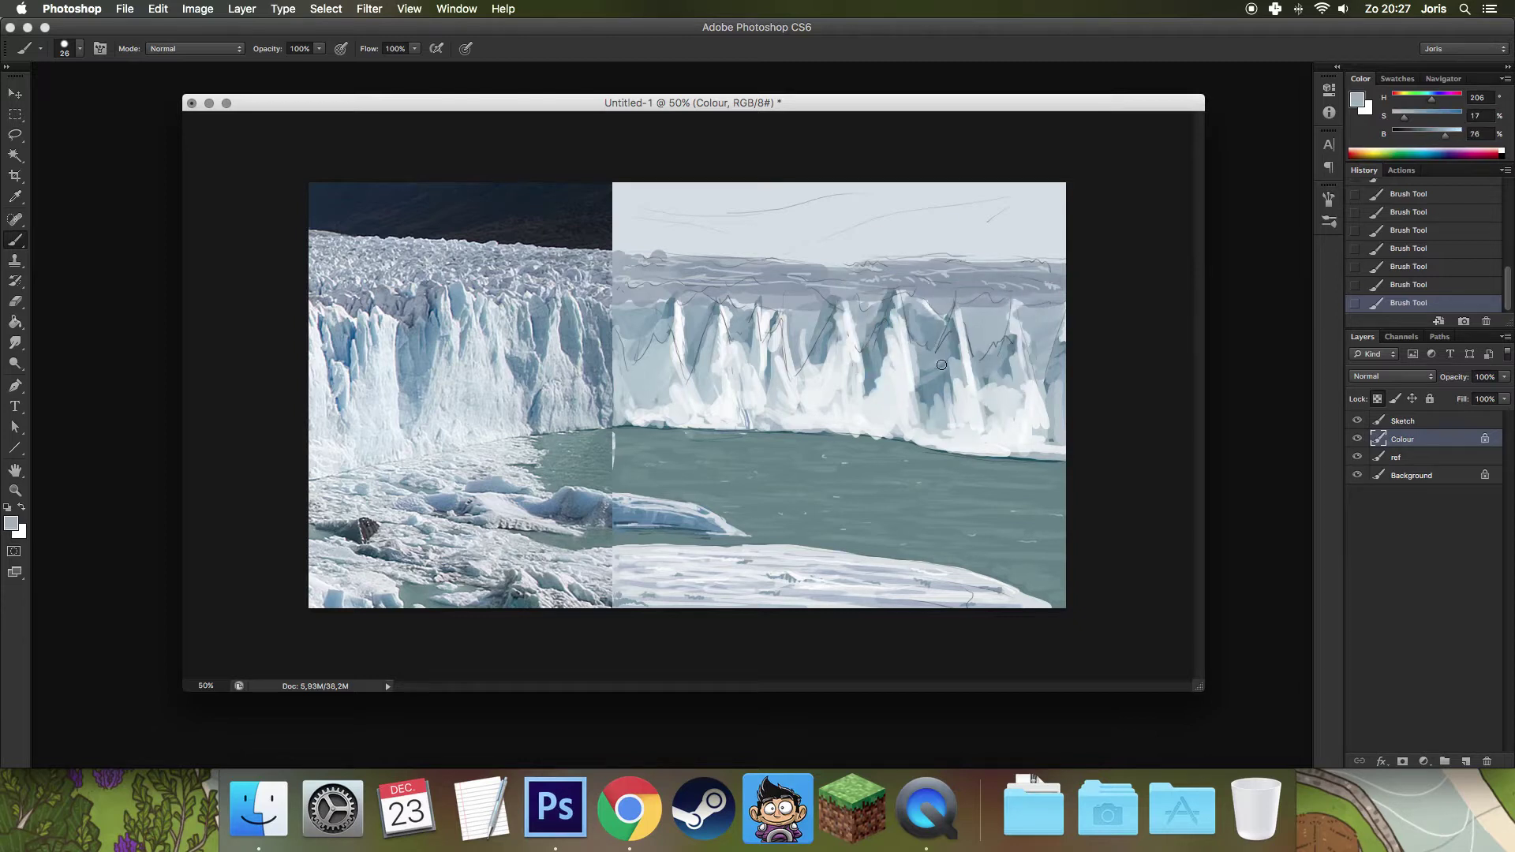
left_click(936, 410, "alt")
left_click_drag(943, 403, 932, 359)
left_click(1007, 378, "alt")
left_click(1013, 348, "alt")
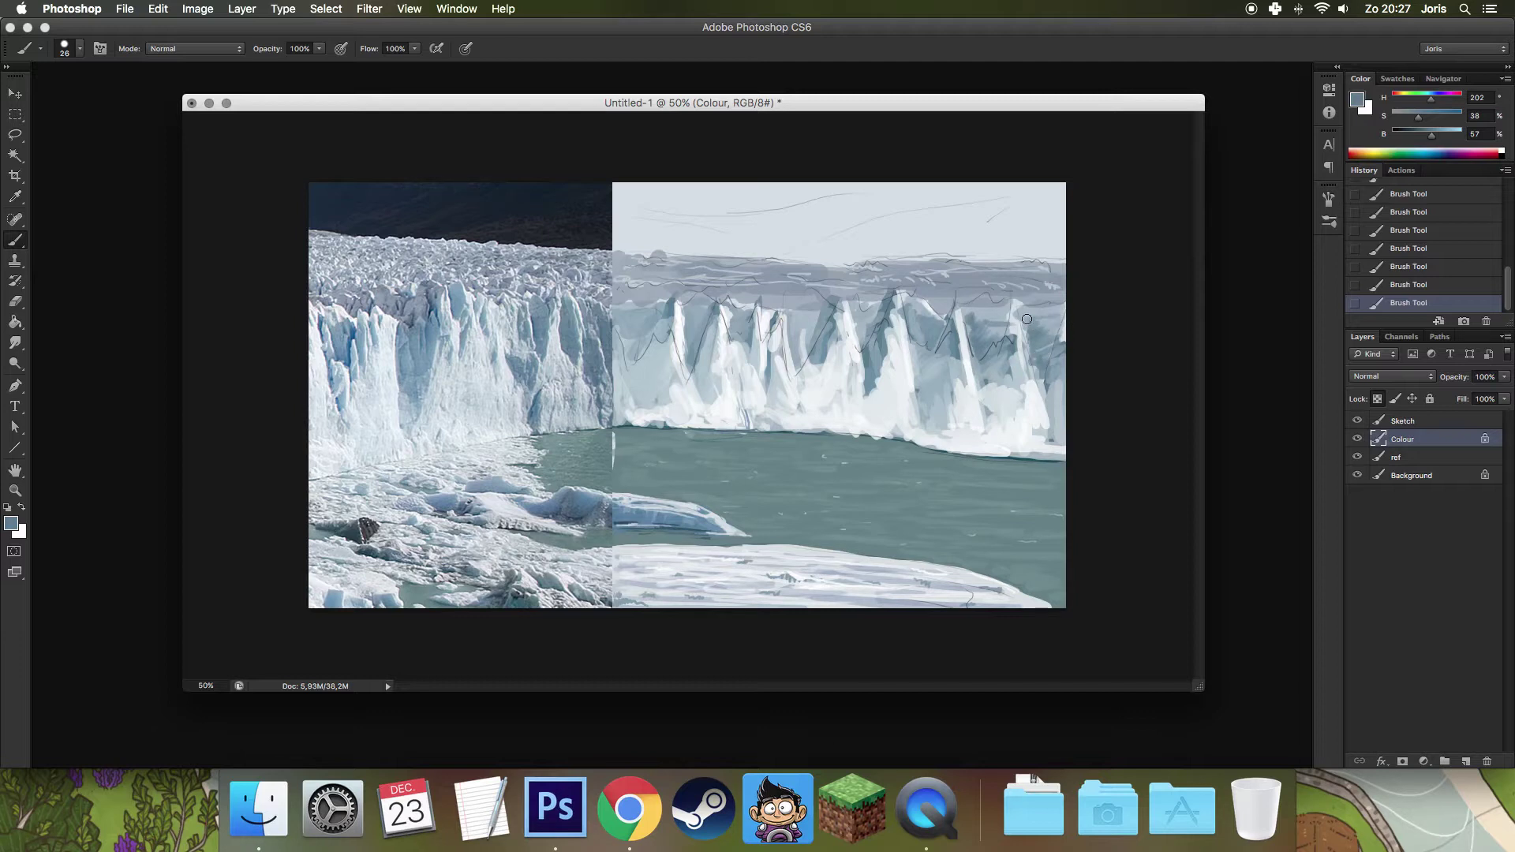
left_click(1044, 403, "alt")
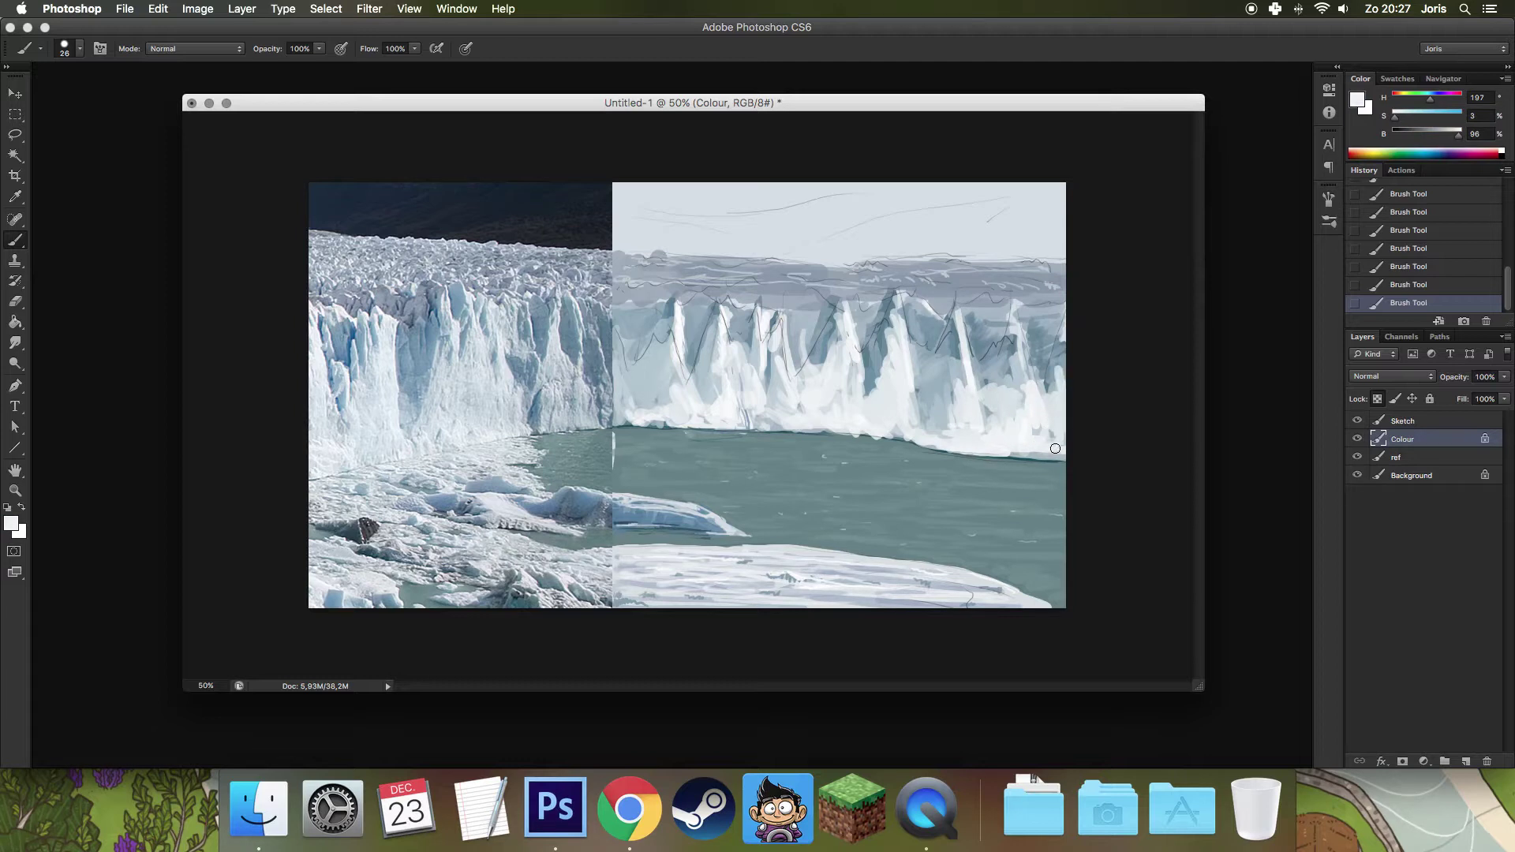
Paint dark blue-grey diagonal shadow streaks down the glacier face near the seam.
left_click(571, 412, "alt")
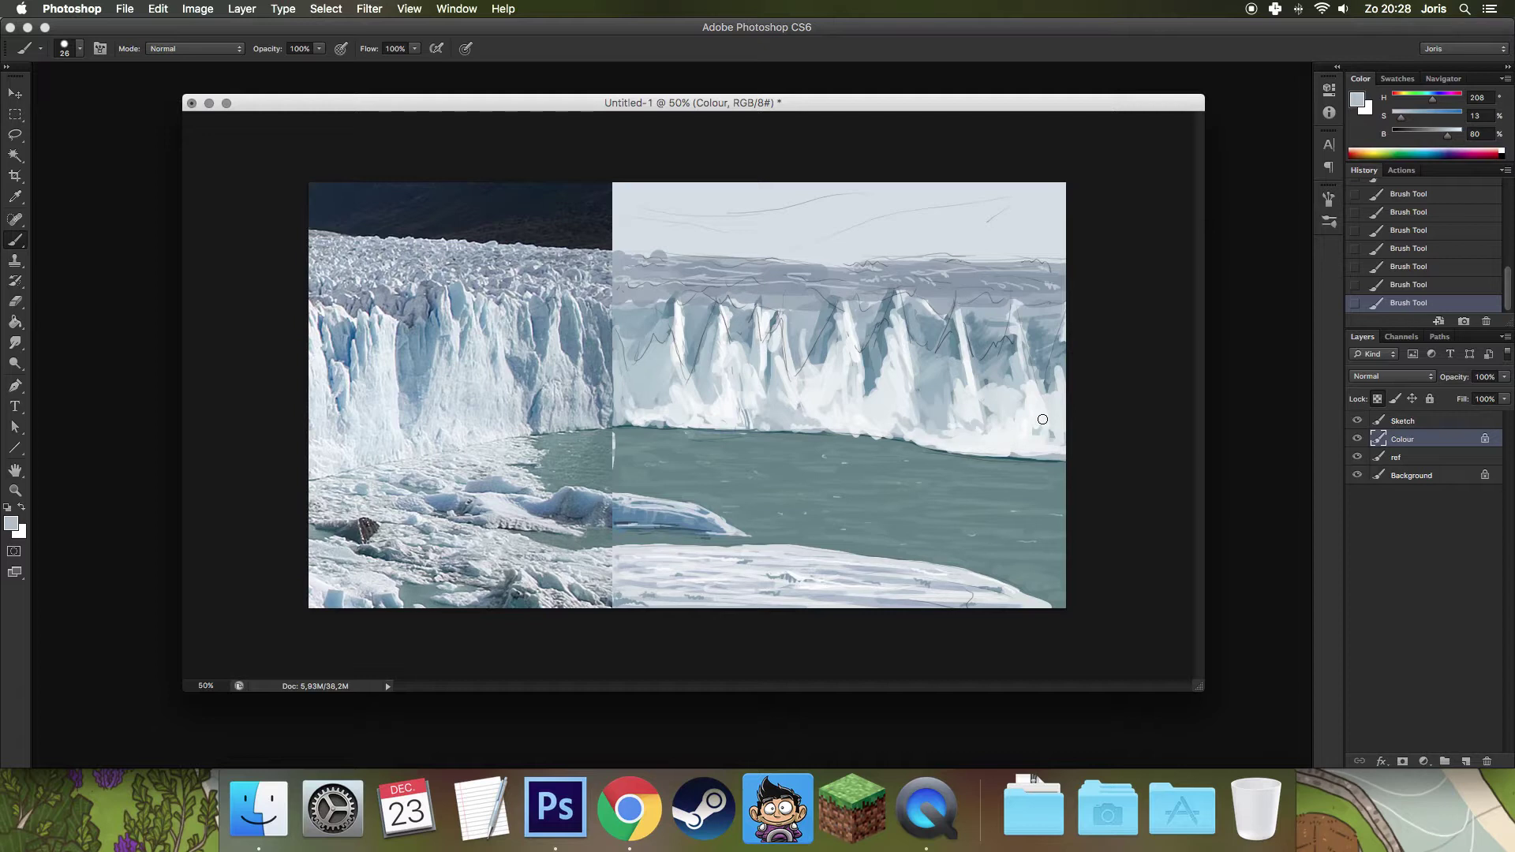
left_click(612, 338, "alt")
left_click_drag(614, 330, 625, 390)
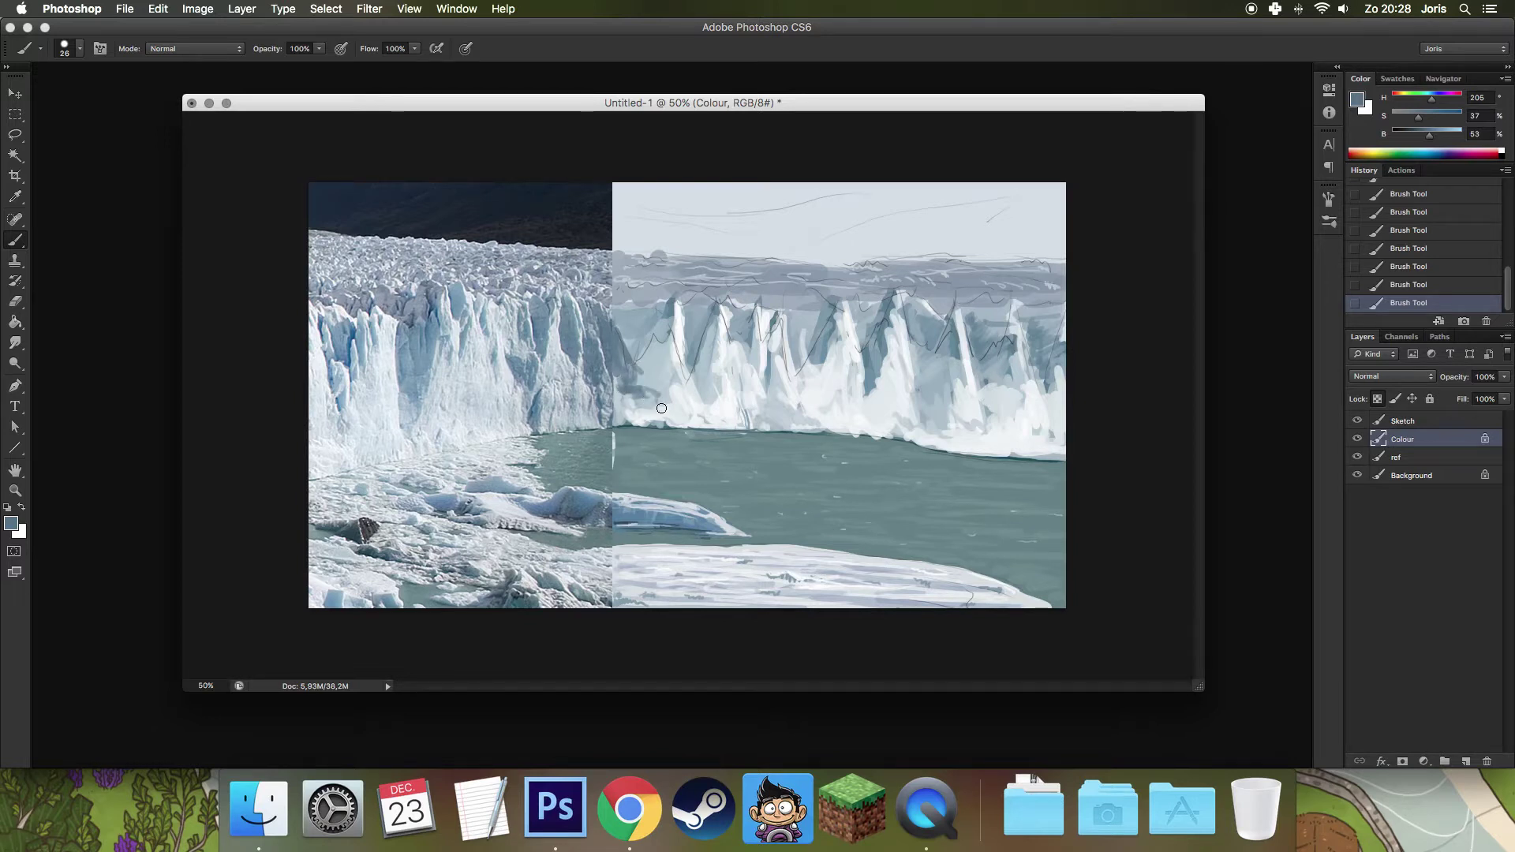
left_click_drag(694, 379, 716, 430)
left_click_drag(693, 362, 726, 430)
Add a short bluish-grey stroke, sampled from the reference photo, on the glacier.
left_click(592, 353, "alt")
left_click_drag(802, 374, 810, 399)
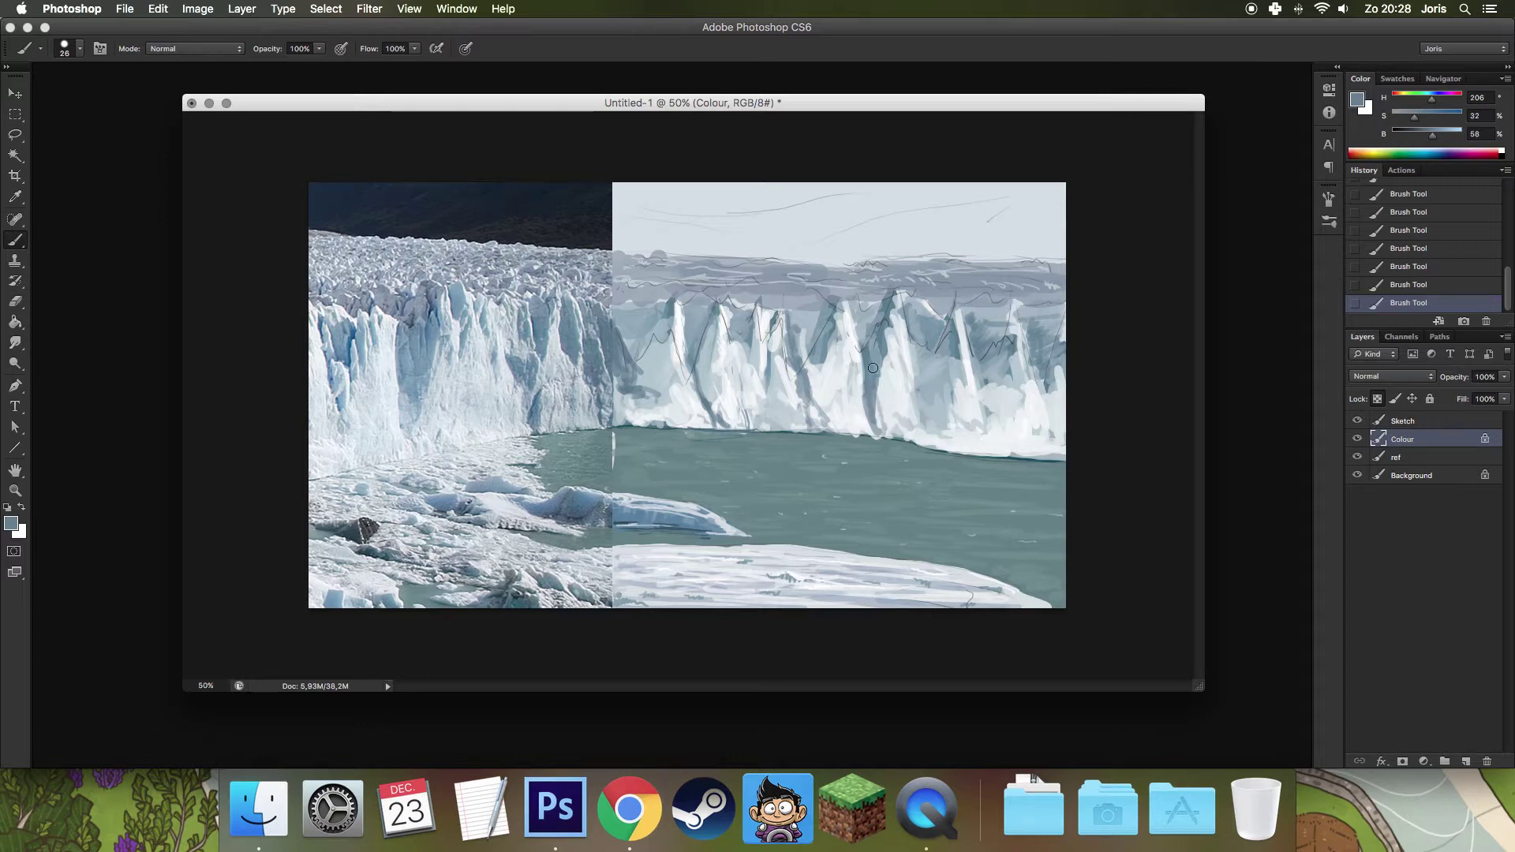
right_click(898, 383)
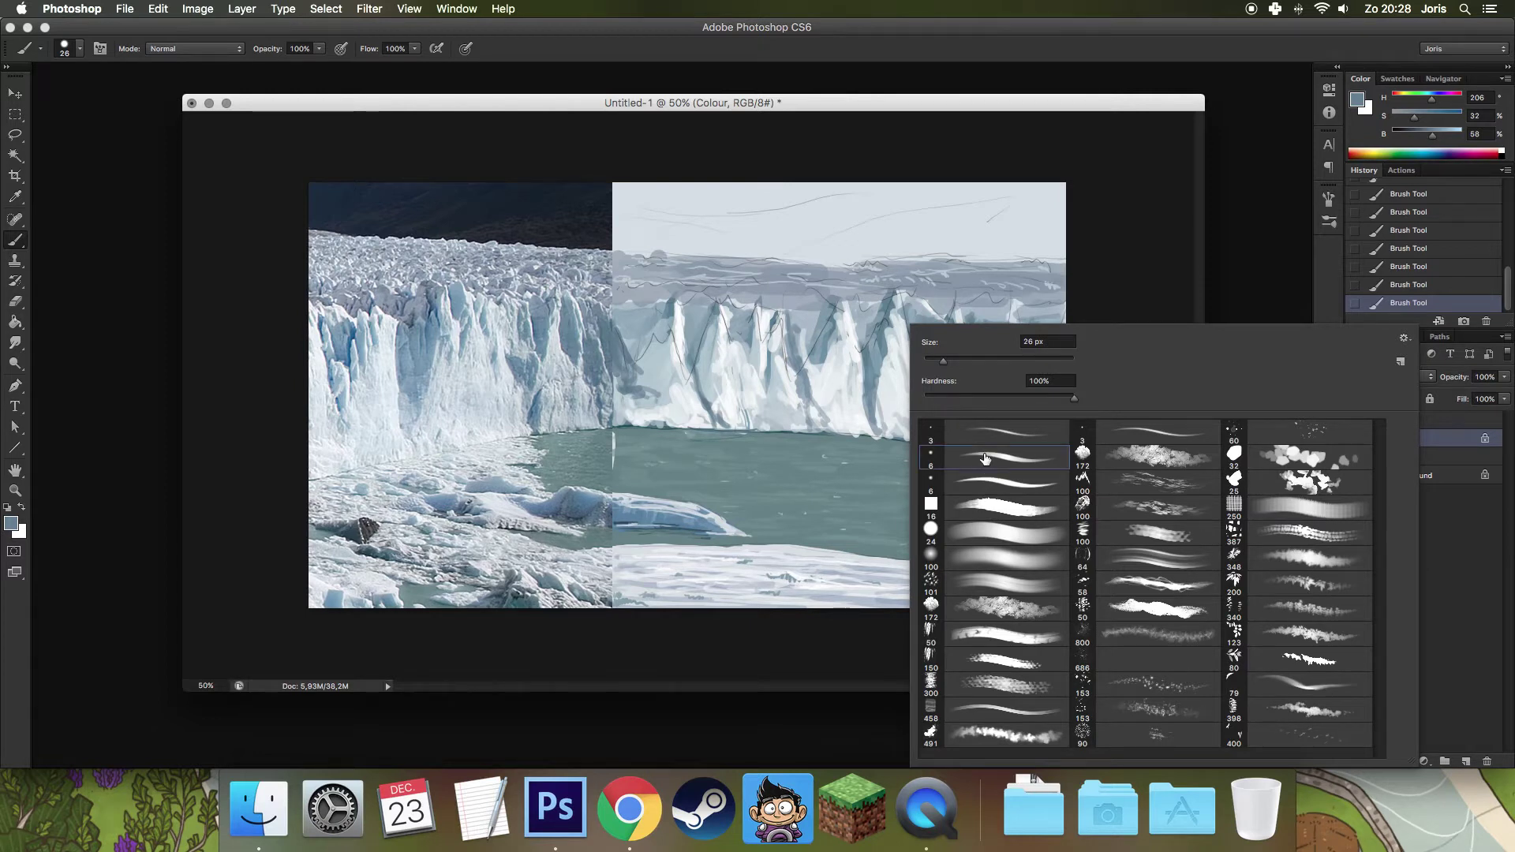
With a 6 px round brush, paint near-white highlights down the ice cliff using reference ice colours.
double_click(992, 478)
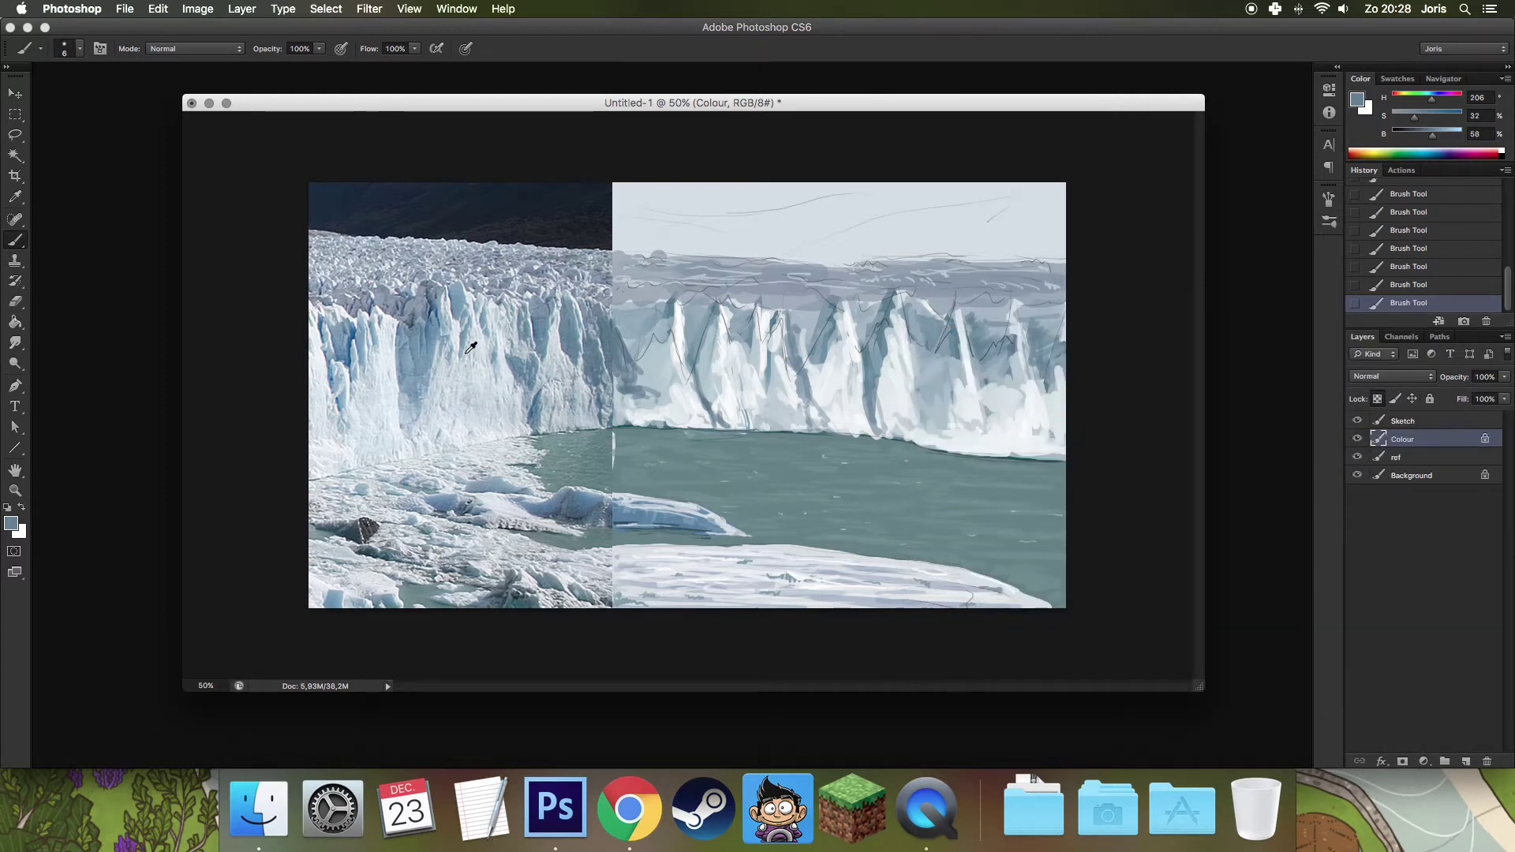
left_click(455, 330, "alt")
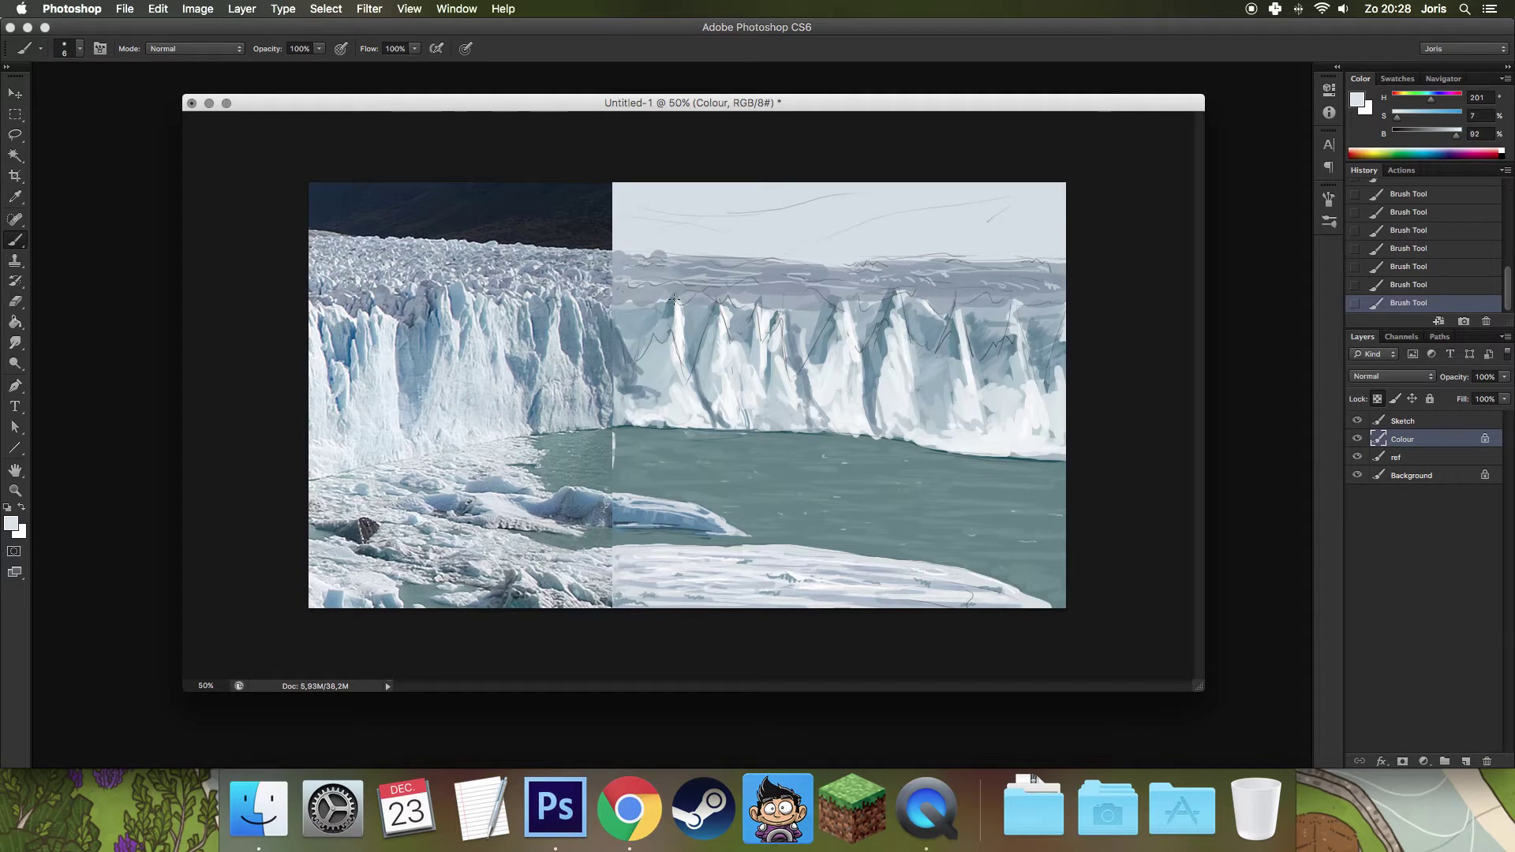
left_click_drag(686, 339, 700, 394)
left_click(739, 312, "alt")
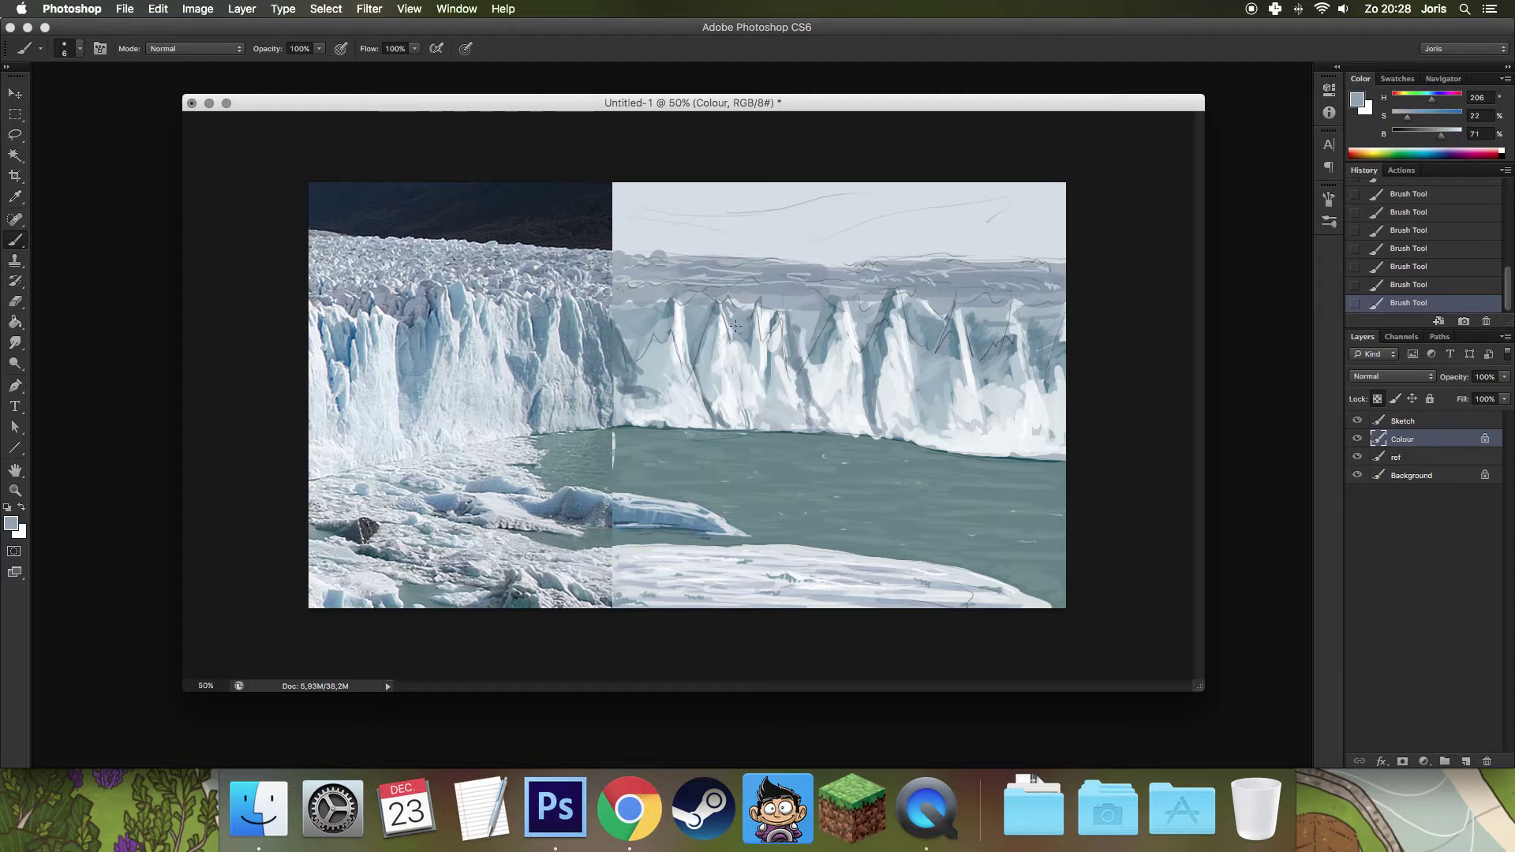
left_click(724, 333, "alt")
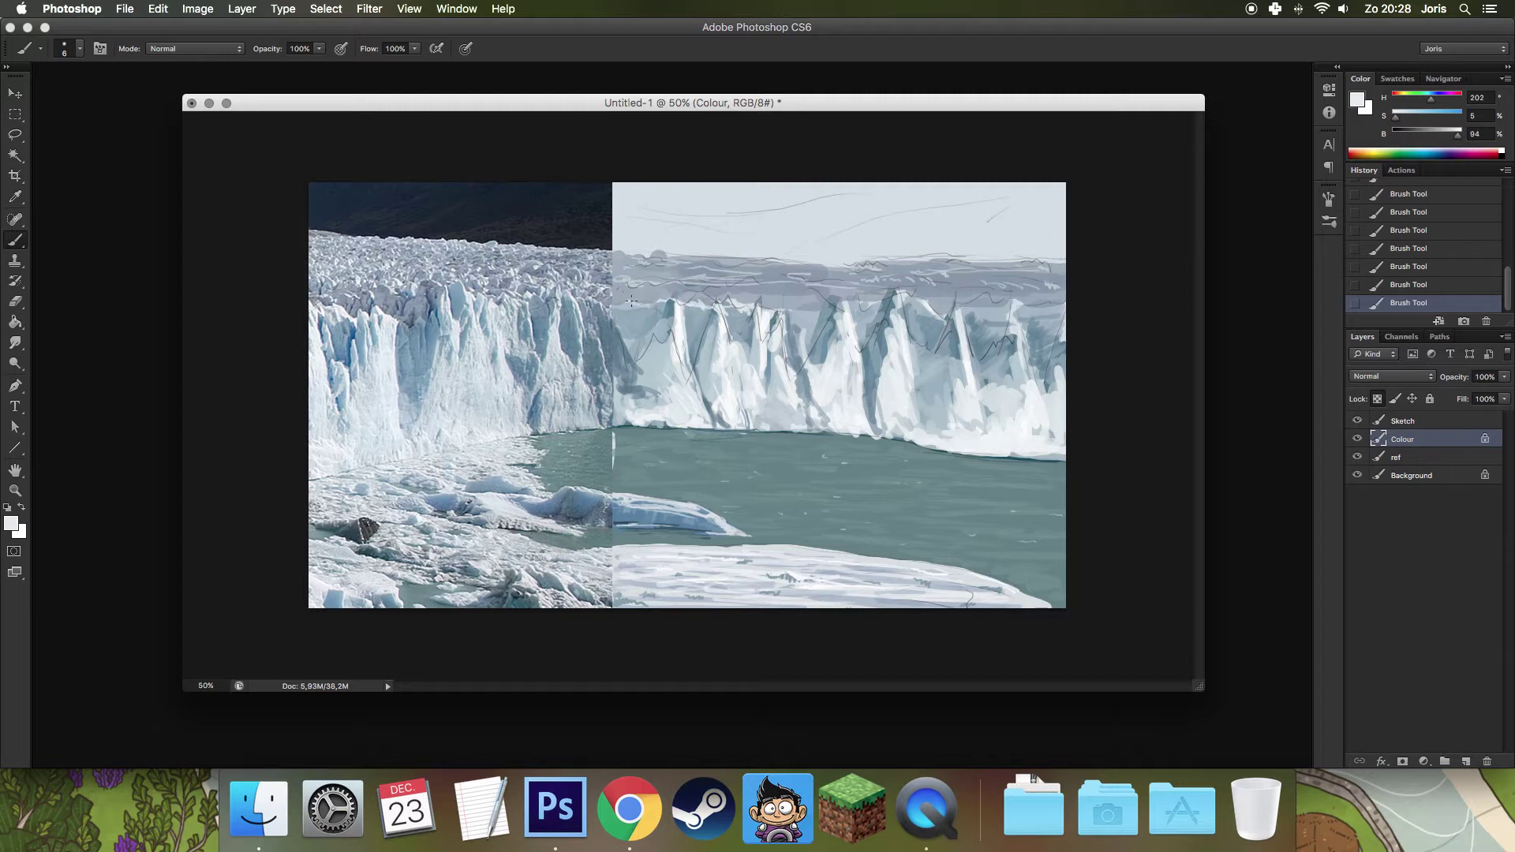
left_click(668, 312, "alt")
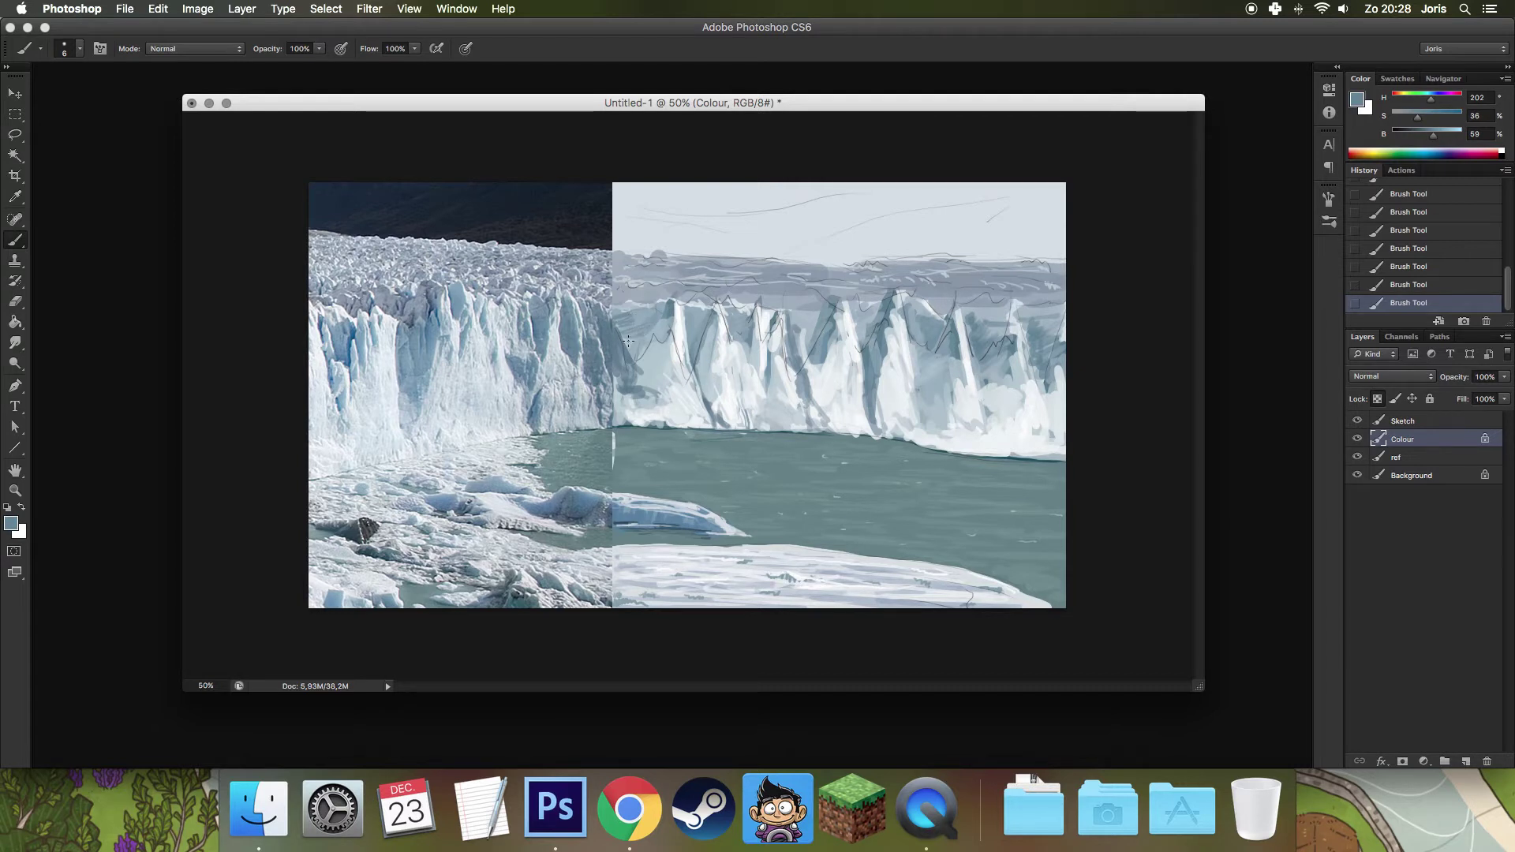
left_click(677, 320, "alt")
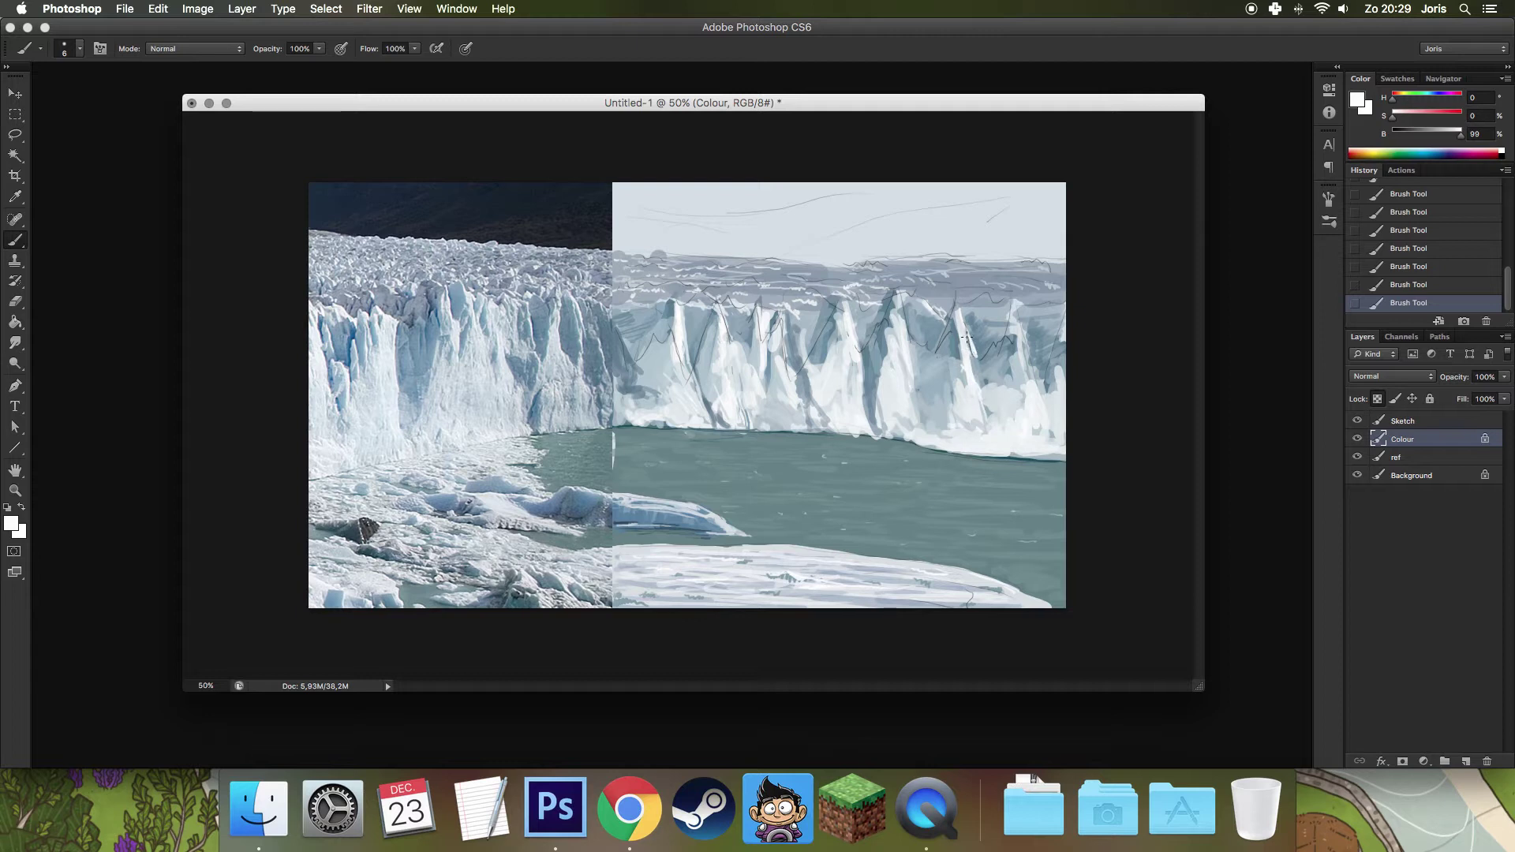
Add small white strokes to the right glacier face and sample blue-grey and near-white tones.
left_click_drag(965, 330, 983, 358)
left_click_drag(977, 371, 968, 345)
left_click(982, 332, "alt")
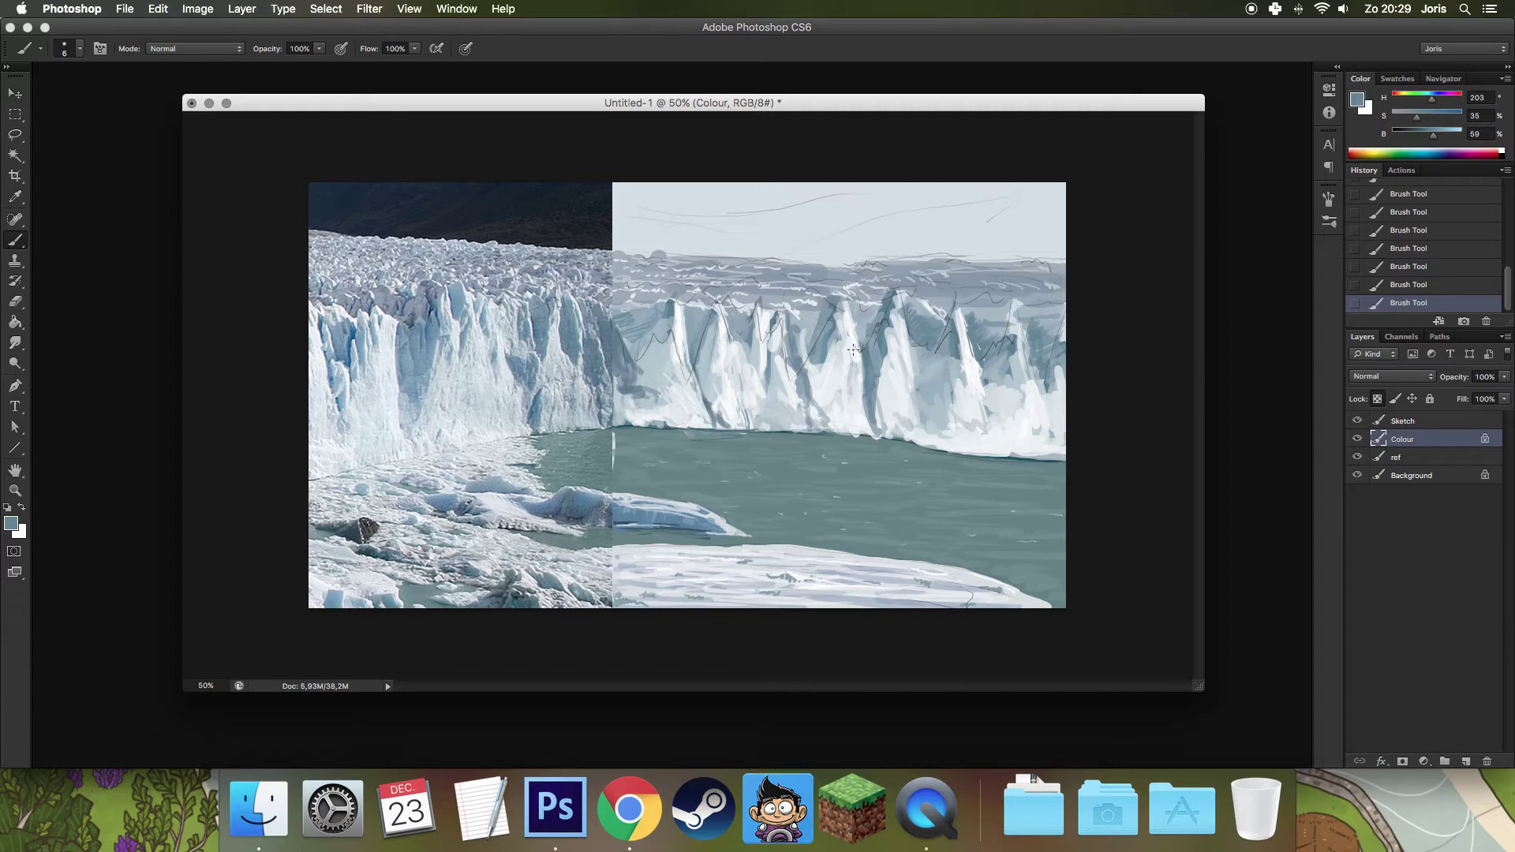
left_click(876, 317, "alt")
left_click(806, 320, "alt")
left_click(814, 301, "alt")
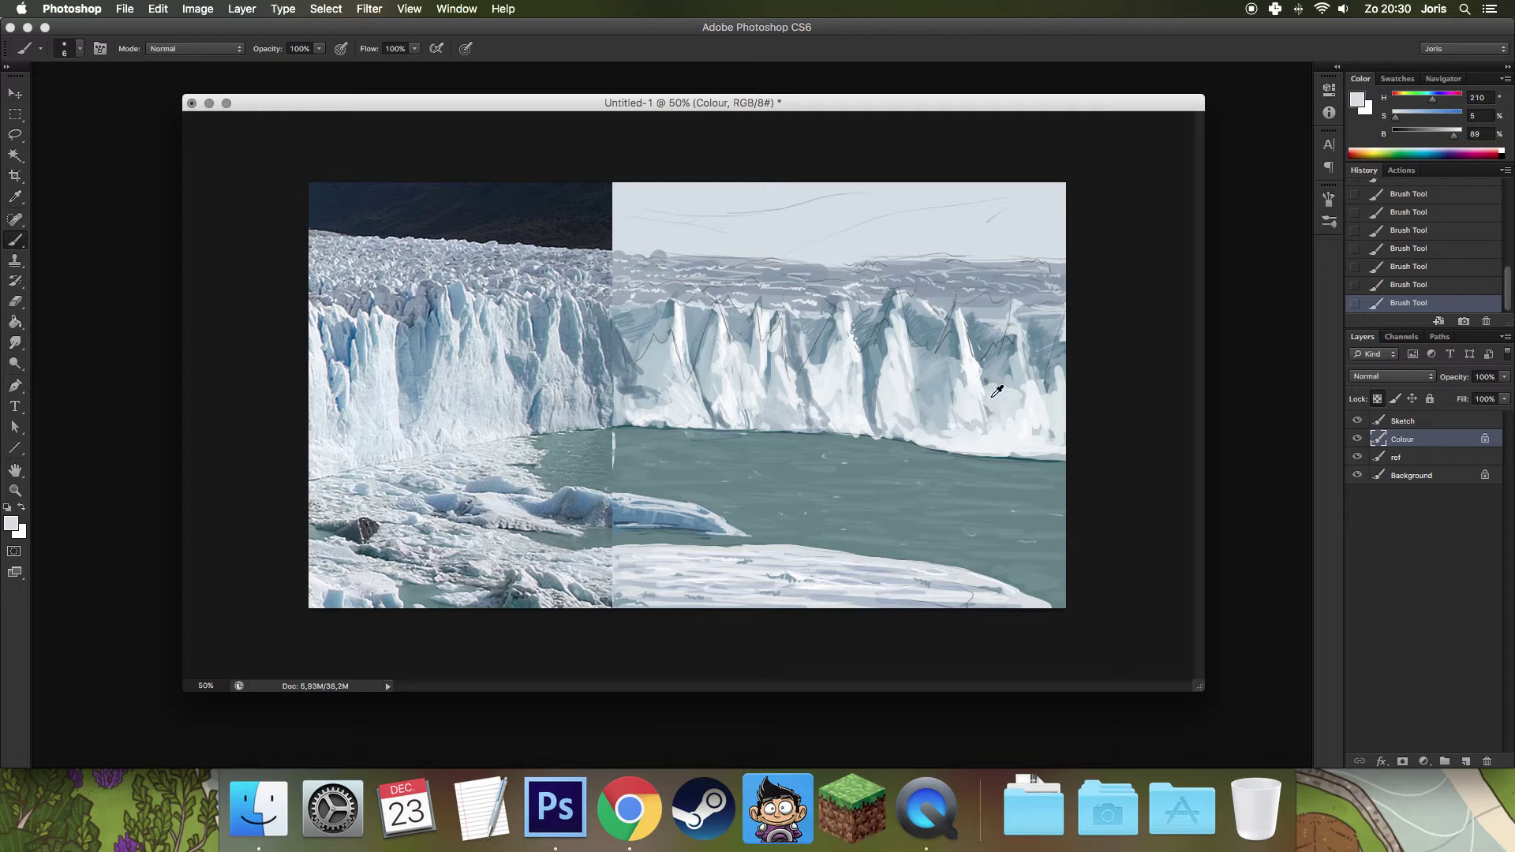
left_click(1028, 385, "alt")
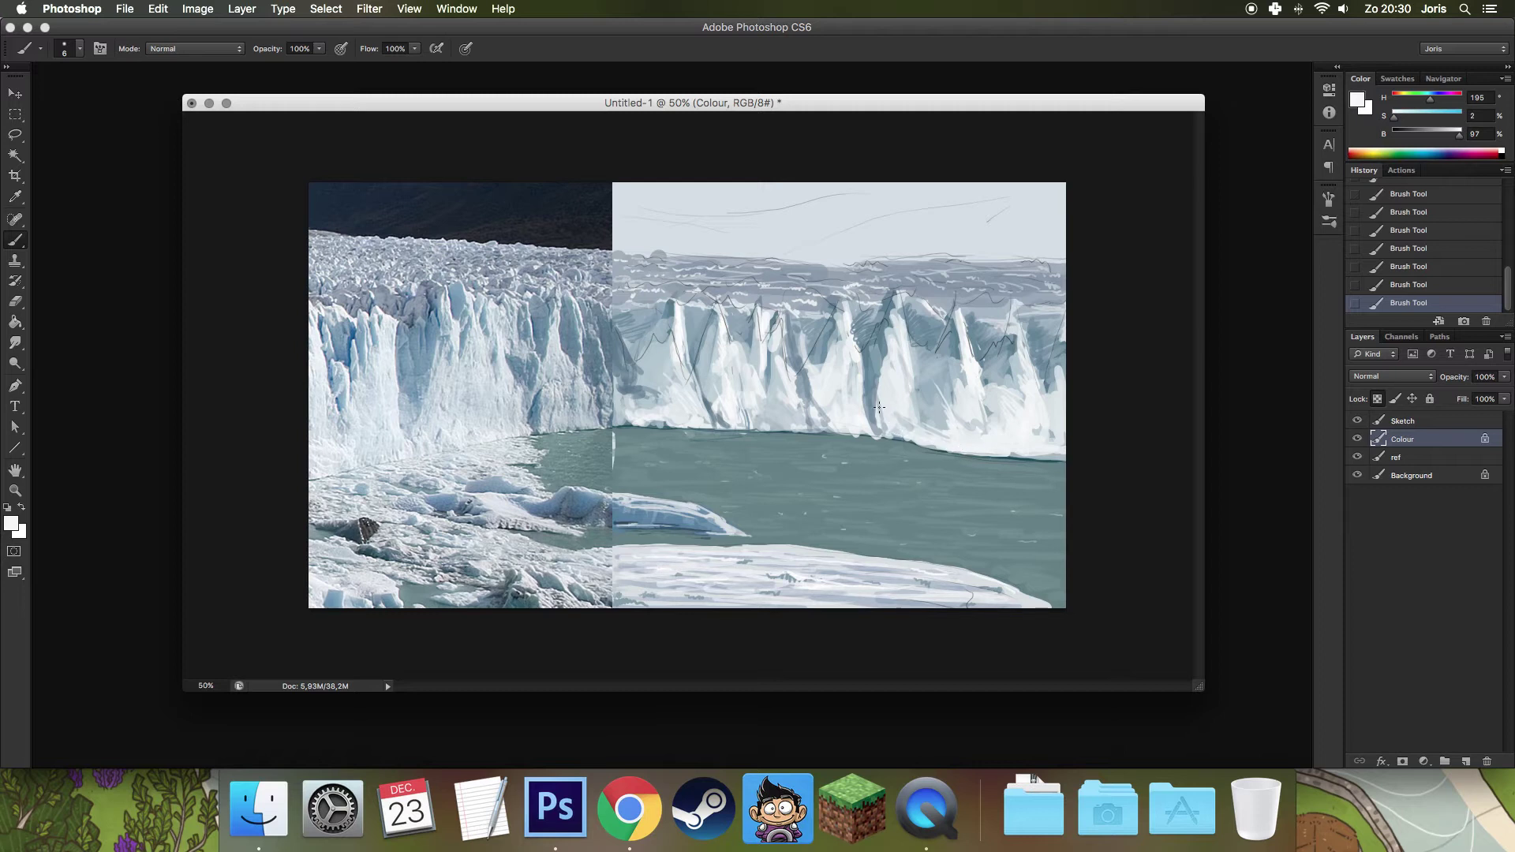
Lasso the sky above the glacier and fill it with the photo's dark navy.
right_click(814, 354)
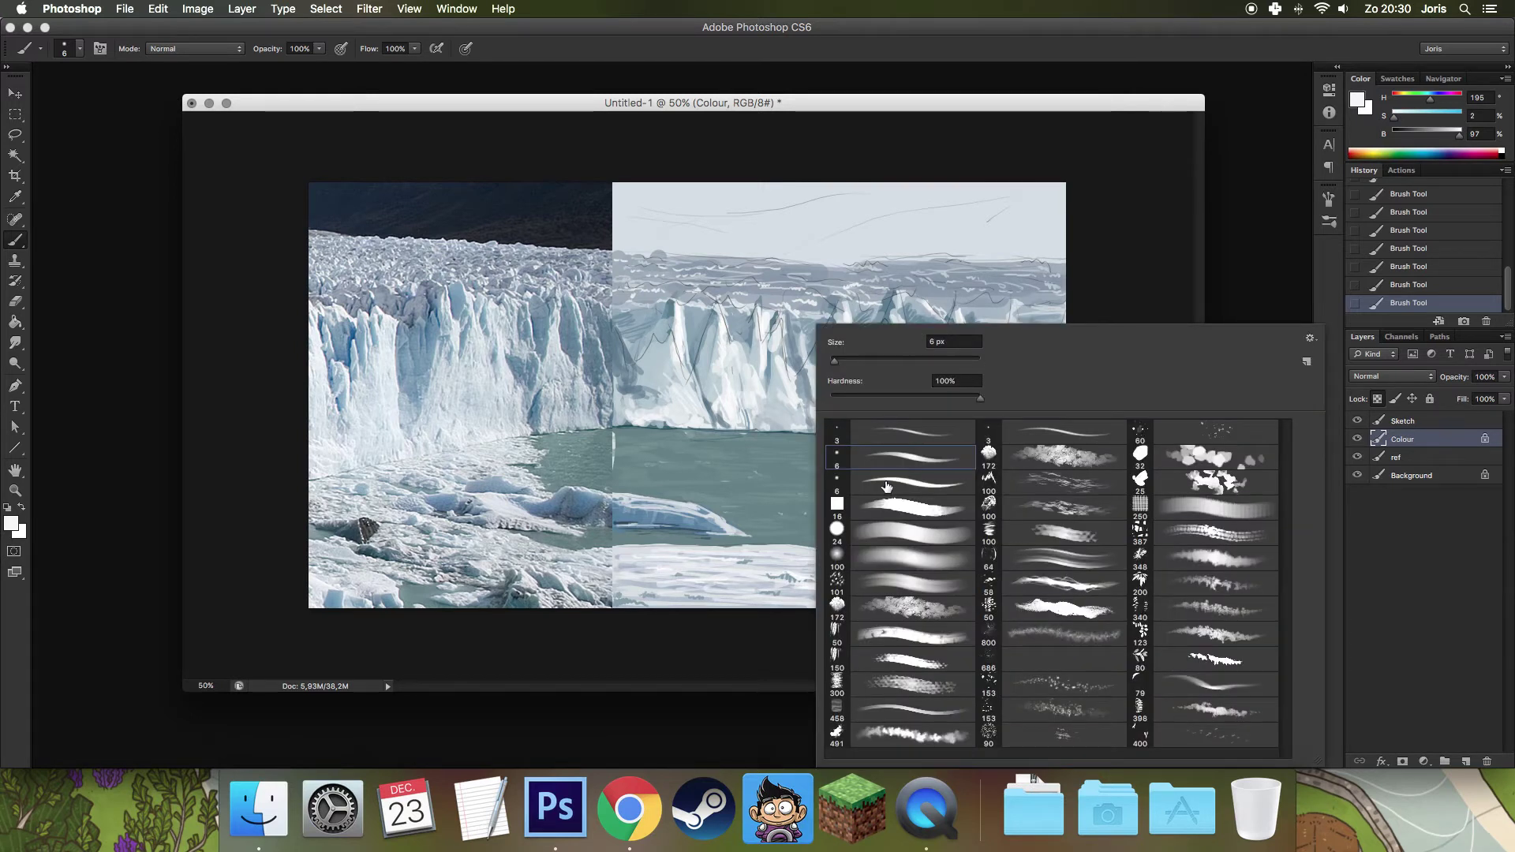
key("Escape")
key("l")
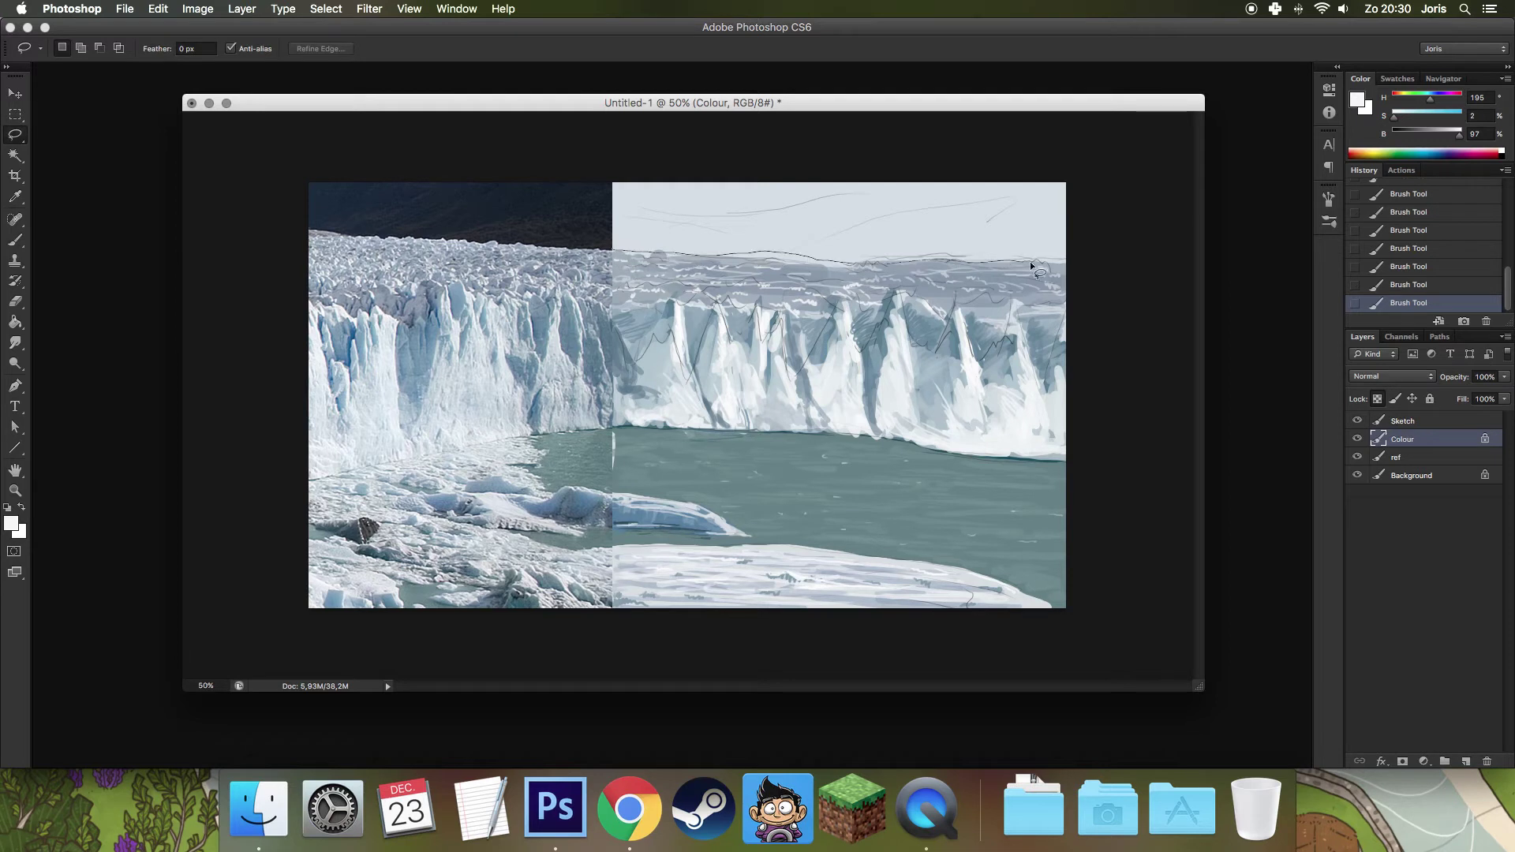
left_click_drag(1045, 156, 645, 145)
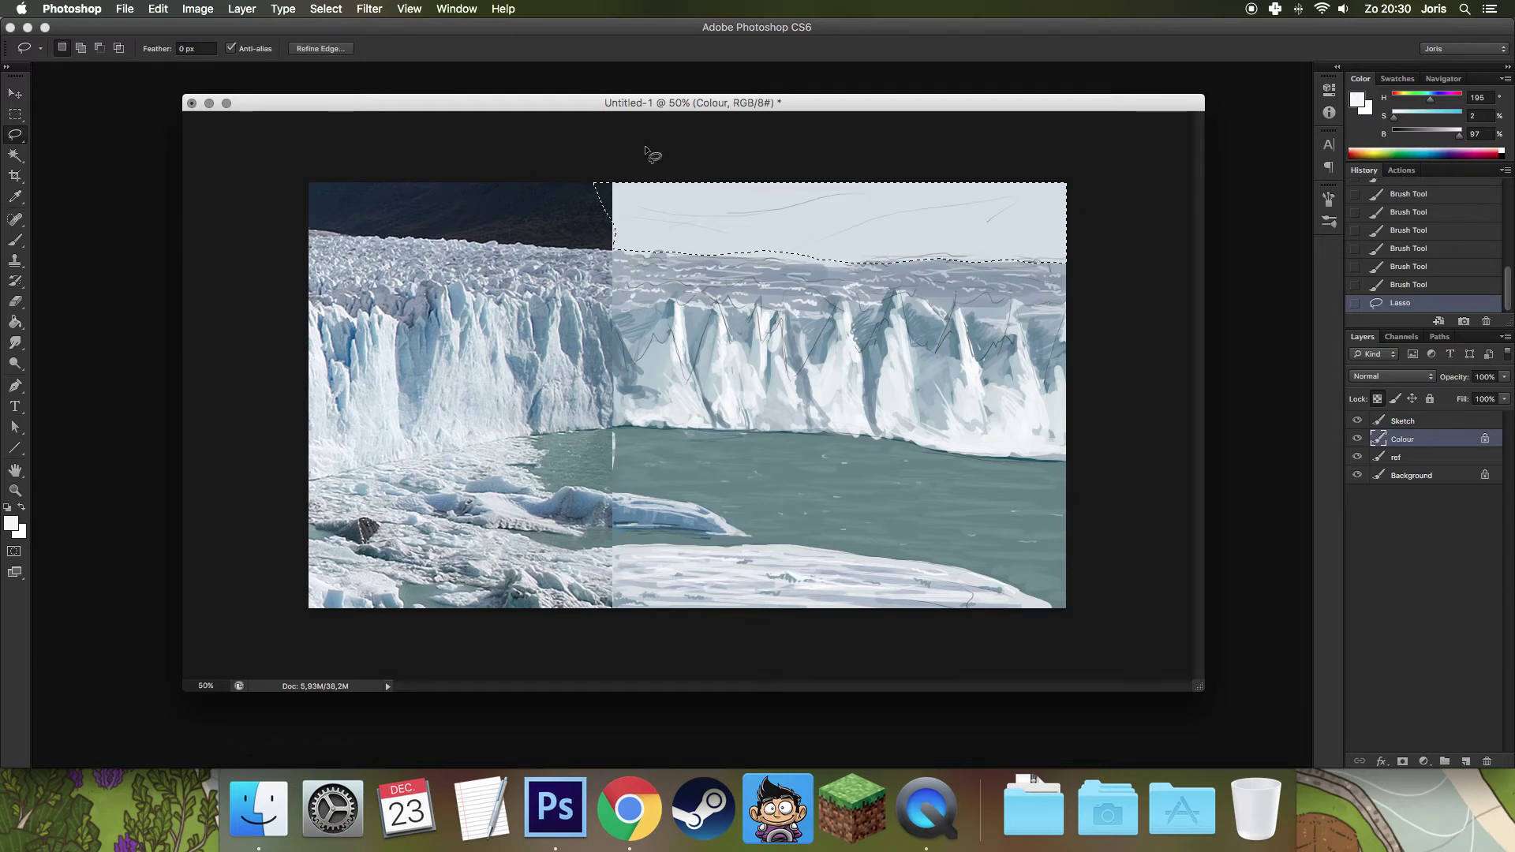
key("g")
left_click(478, 209, "alt")
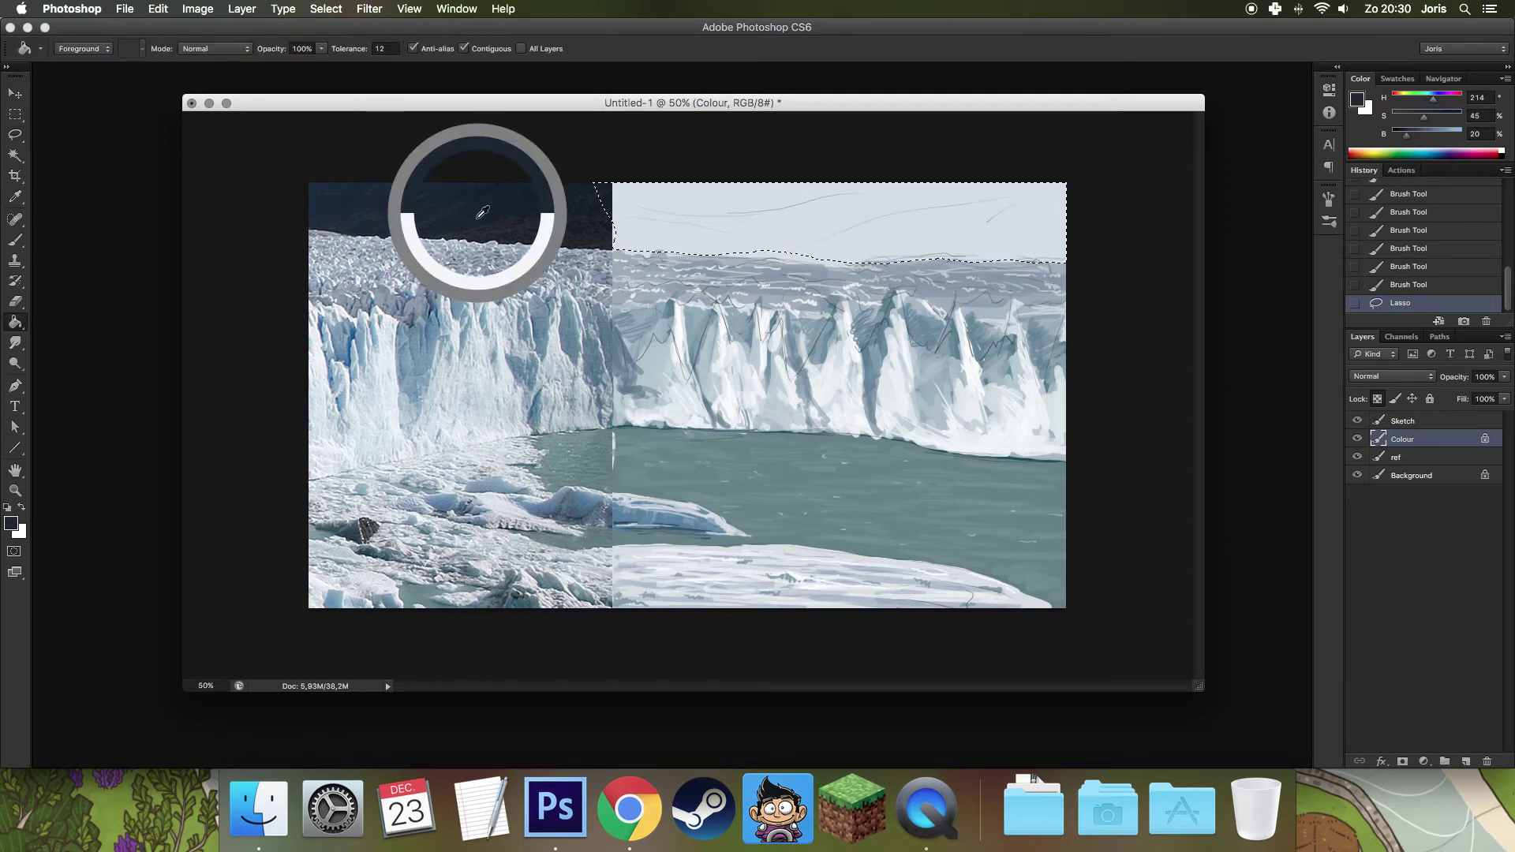
left_click(708, 211)
key("ctrl+d")
Enlarge the brush to about 68 px and paint the sky dark, covering the white slivers.
key("b")
right_click(710, 213)
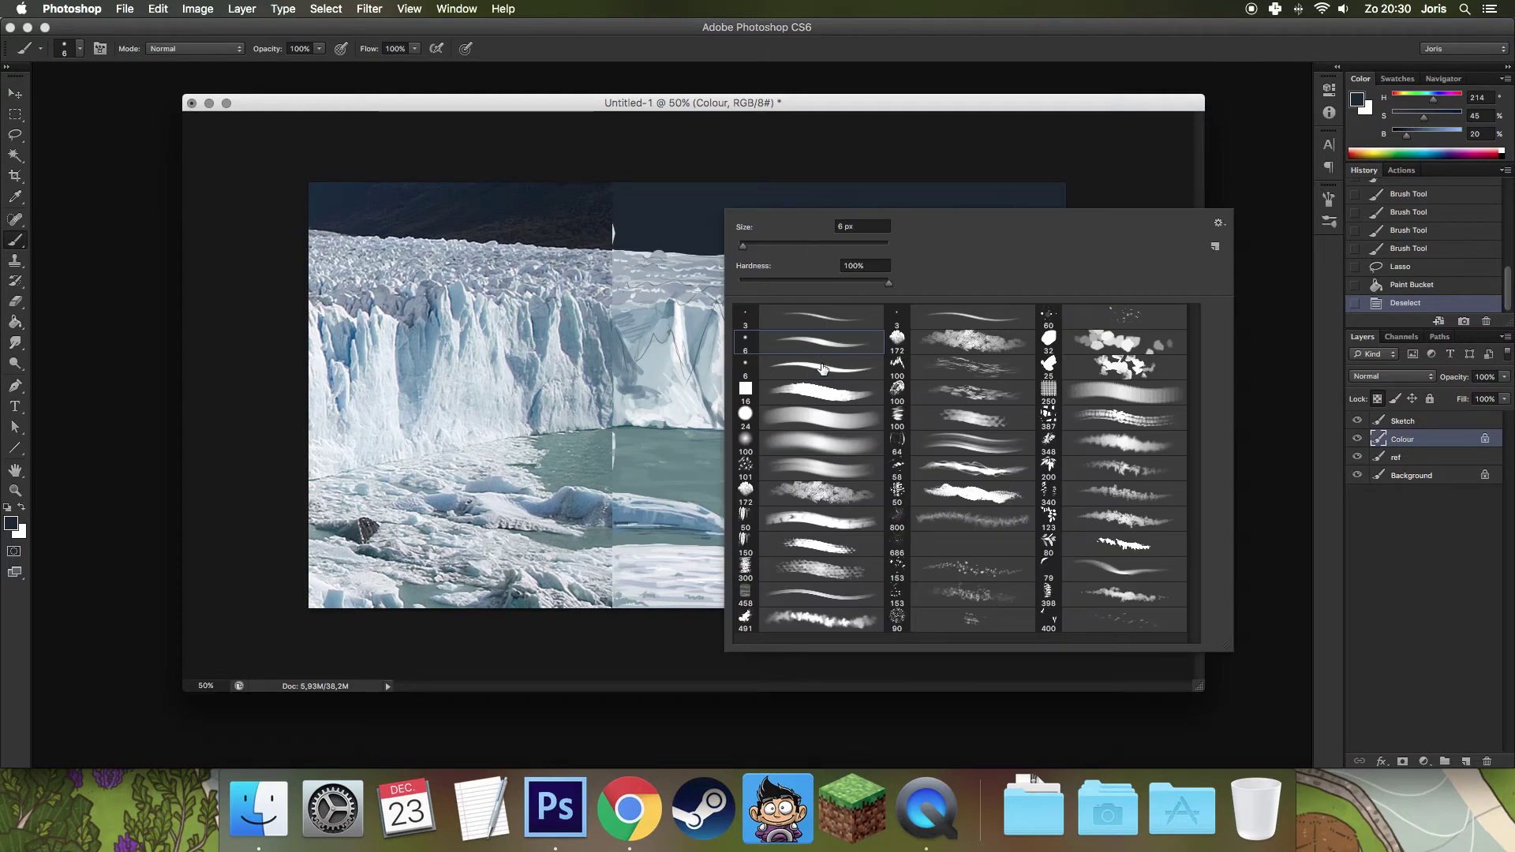
left_click_drag(742, 245, 781, 248)
left_click(576, 197, "alt")
left_click_drag(625, 208, 694, 185)
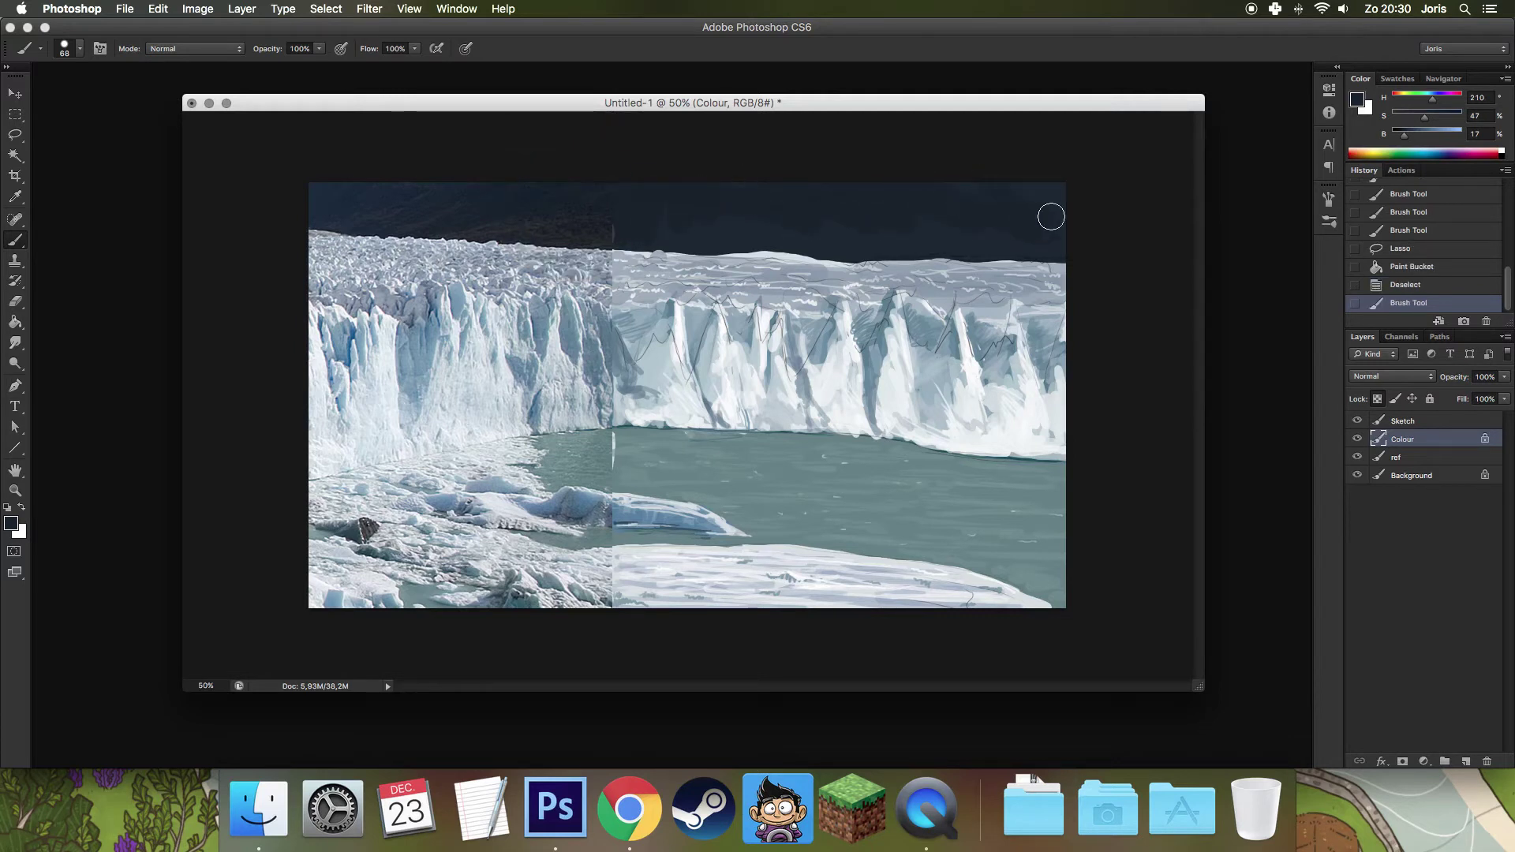
left_click_drag(981, 238, 576, 220)
left_click(609, 229, "alt")
left_click_drag(677, 237, 906, 240)
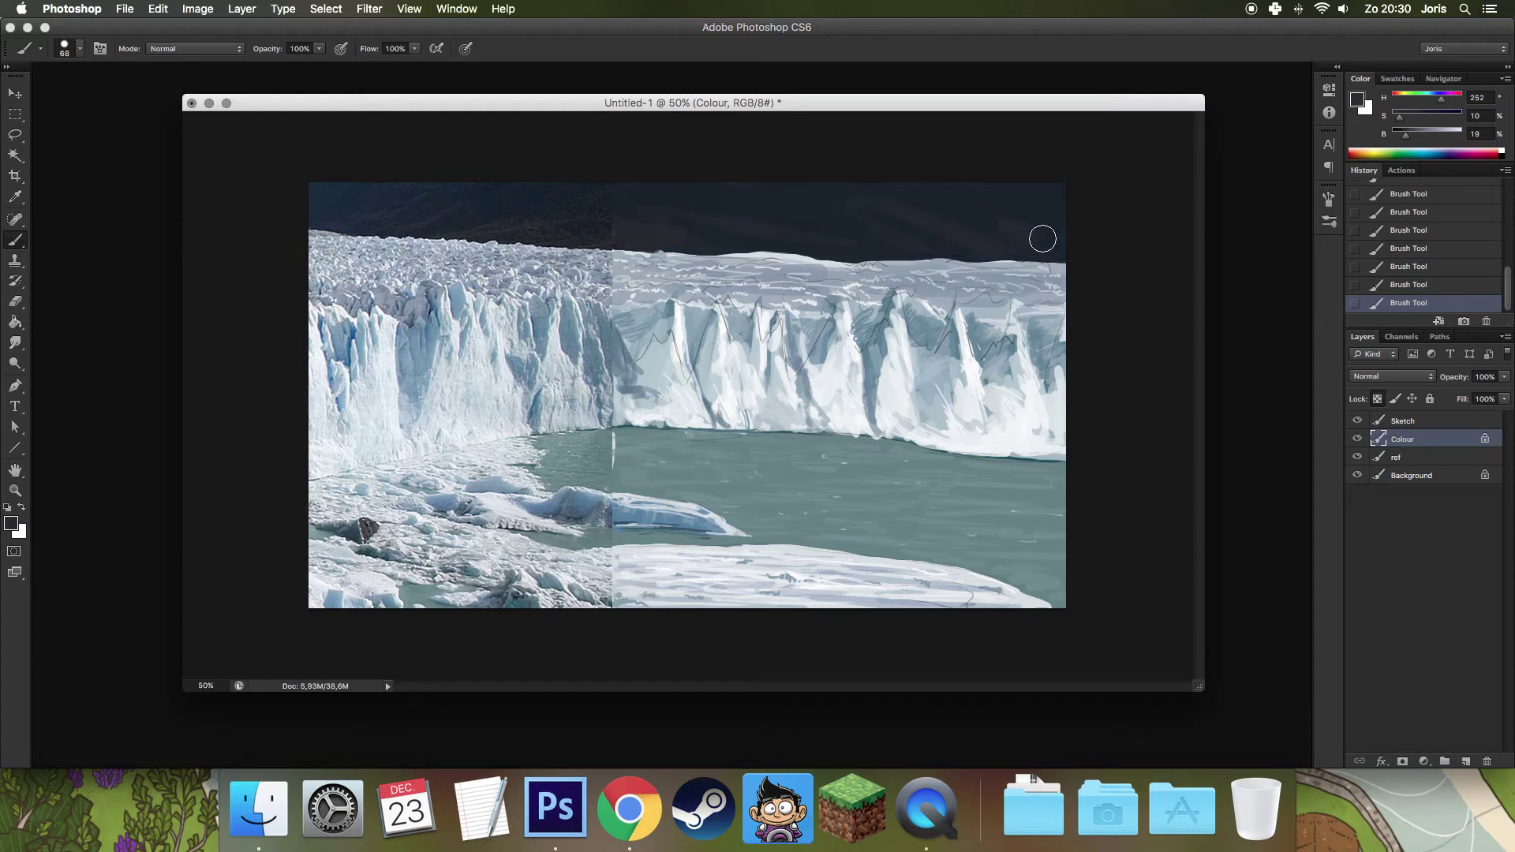
Resize the brush to 18 px, resample the dark sky blue, then set a 67 px round brush.
right_click(859, 224)
left_click_drag(925, 258, 892, 261)
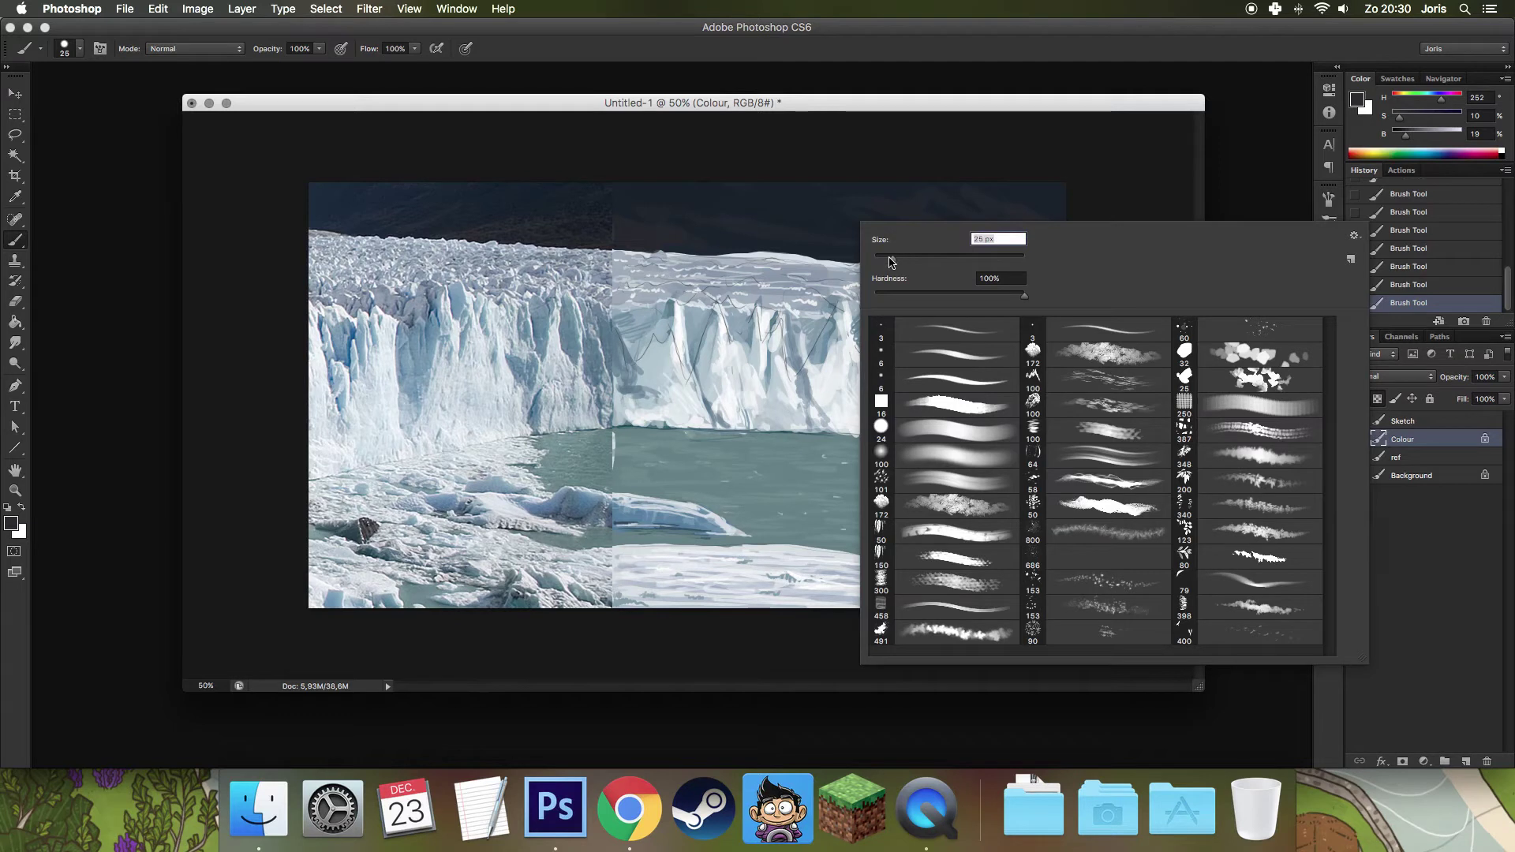
key("Return")
left_click(1056, 225, "alt")
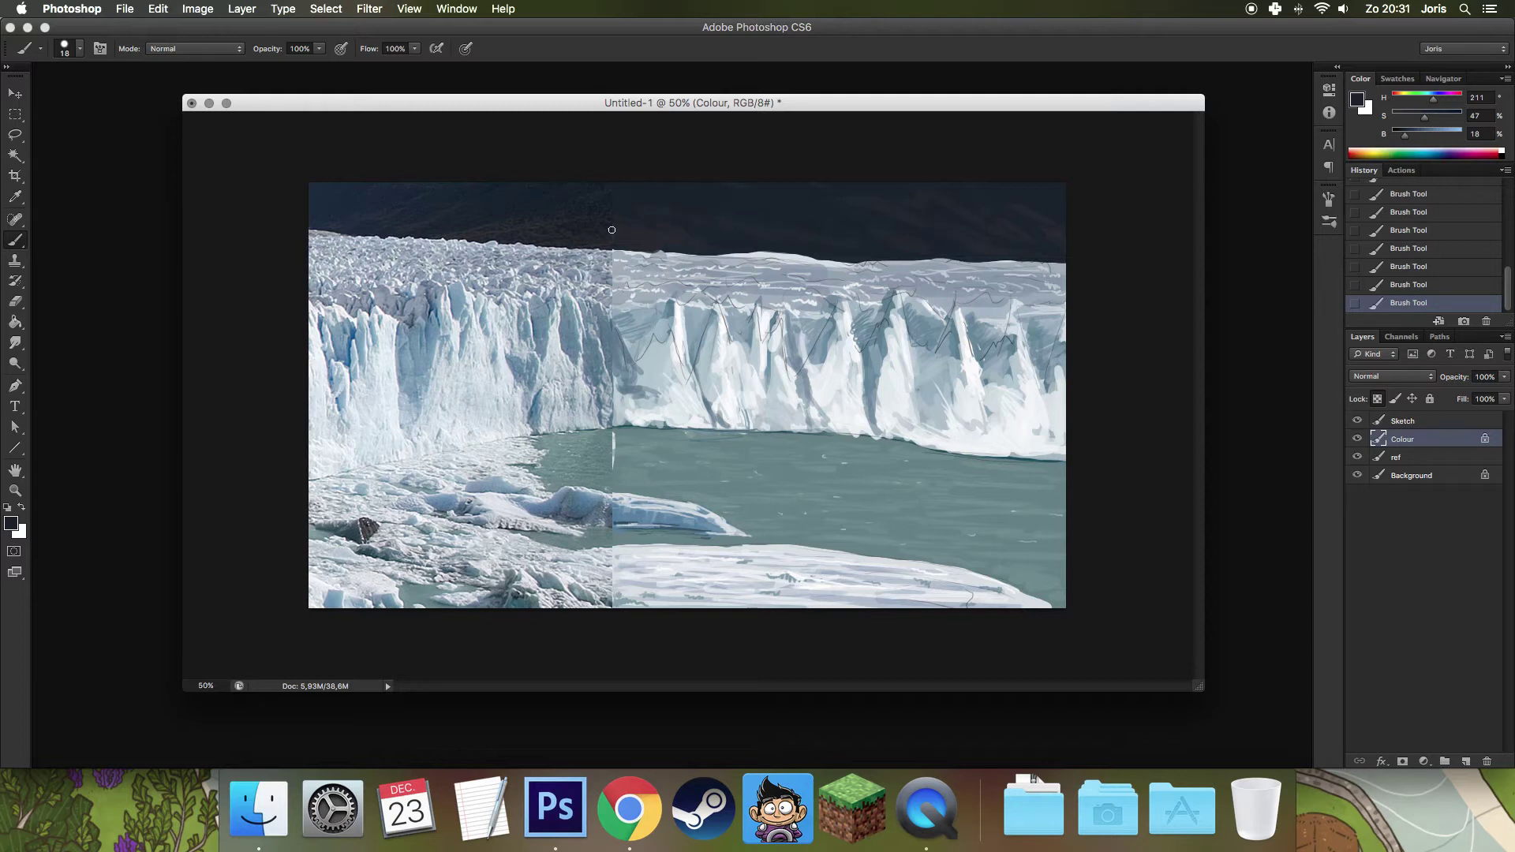
left_click(624, 200, "alt")
right_click(881, 298)
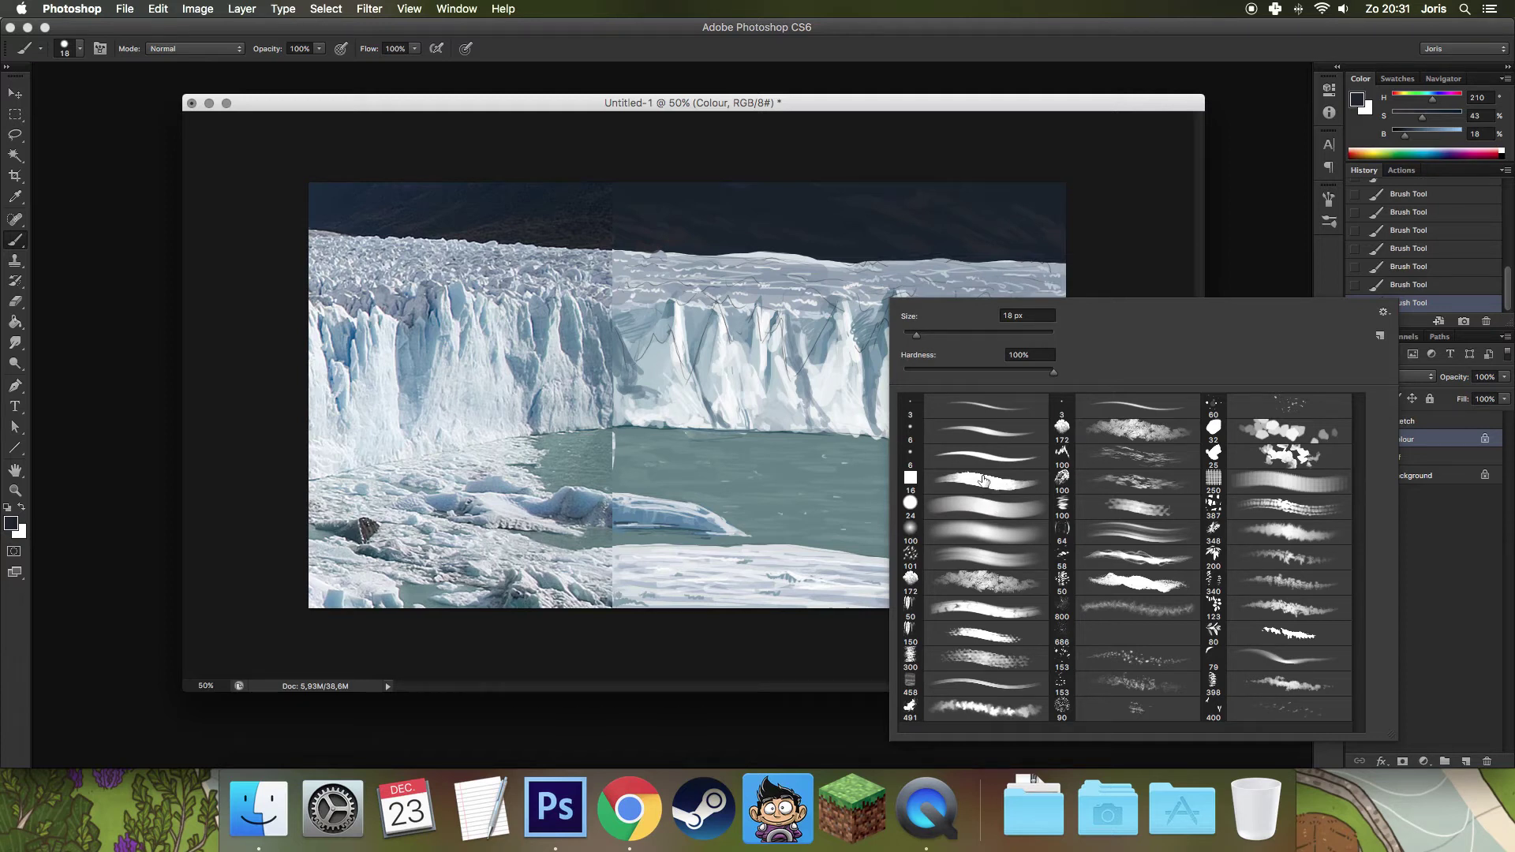
left_click(959, 509)
left_click_drag(920, 337, 952, 340)
left_click(550, 265)
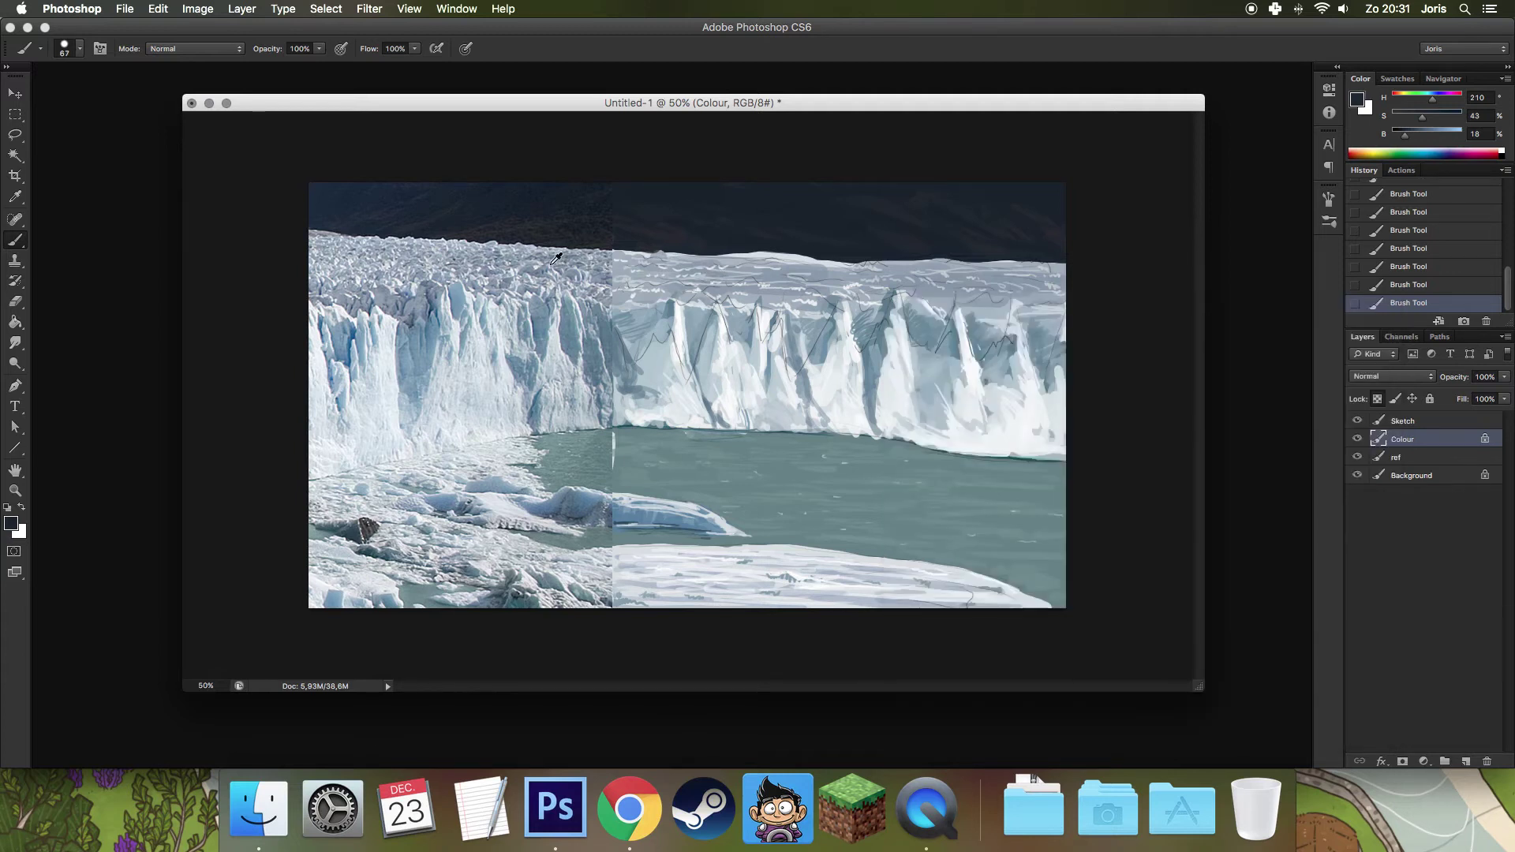
Shade the glacier's top edge with broad grey-blue strokes sampled from the ice edge.
left_click(545, 265, "alt")
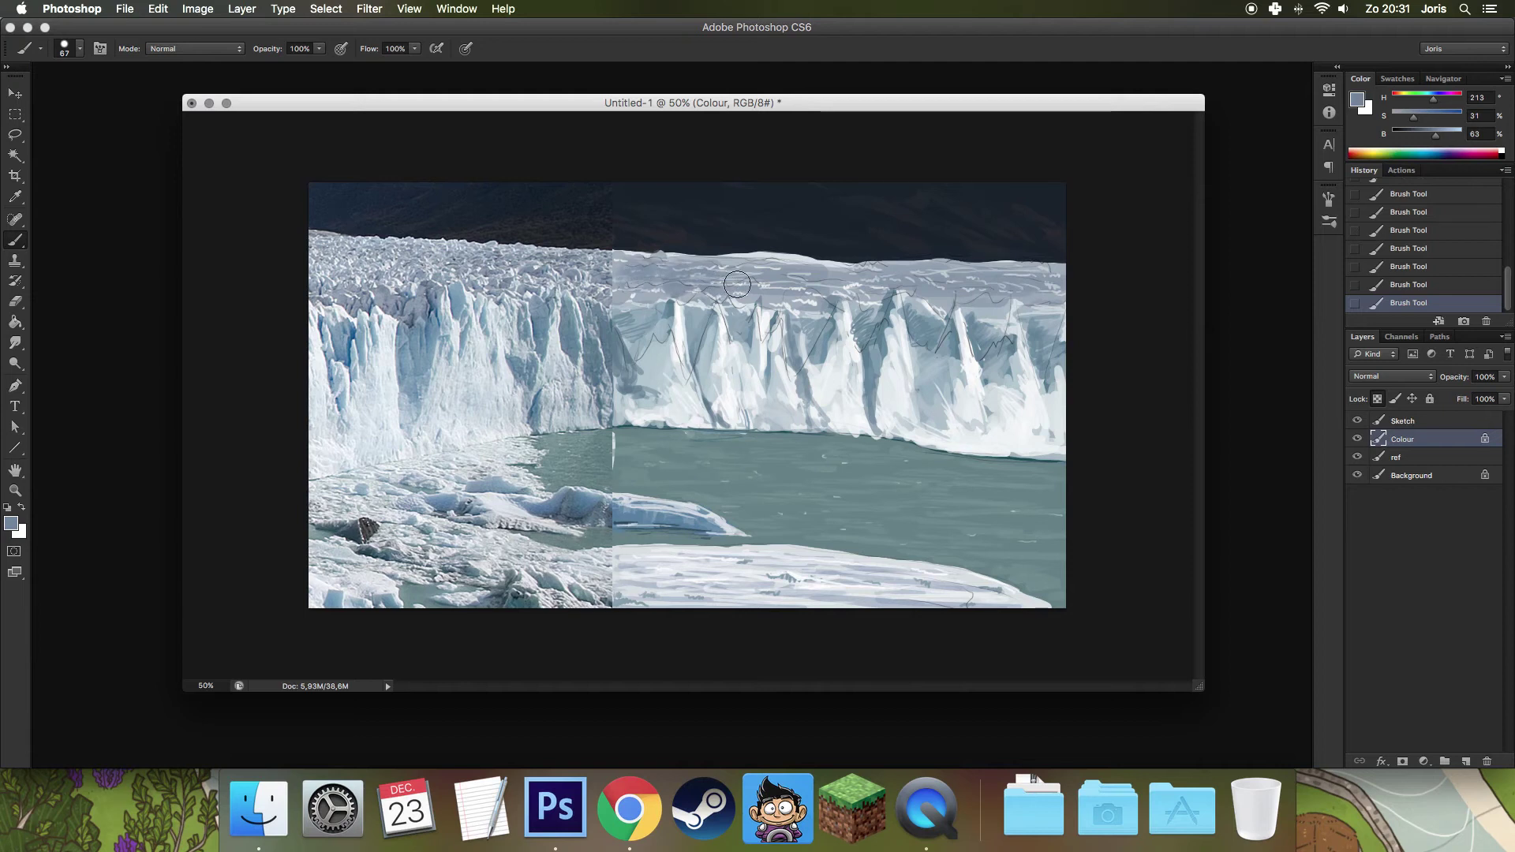
left_click(600, 257, "alt")
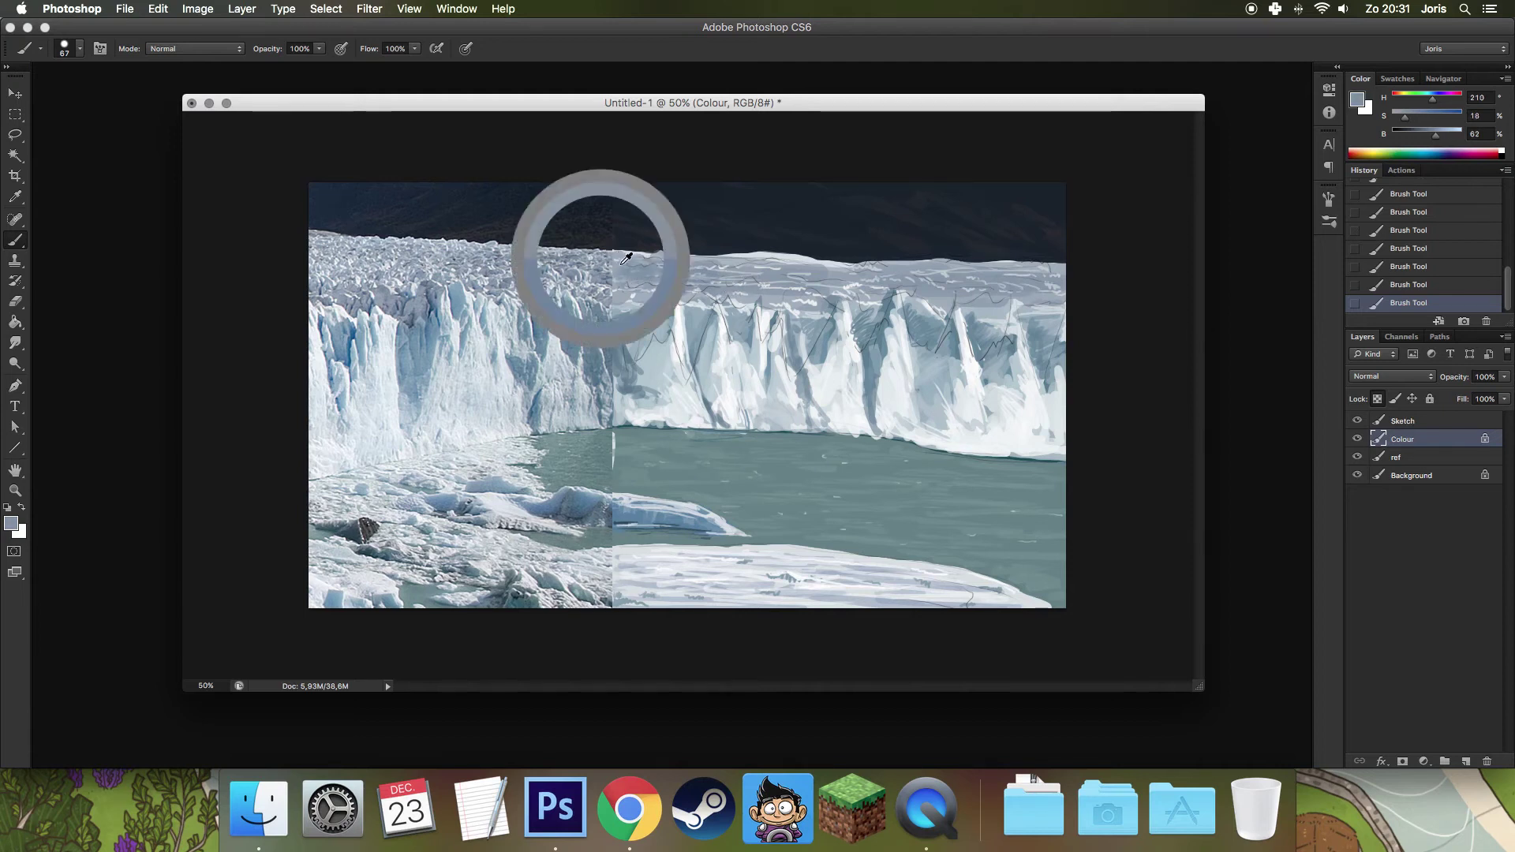
left_click_drag(748, 275, 970, 291)
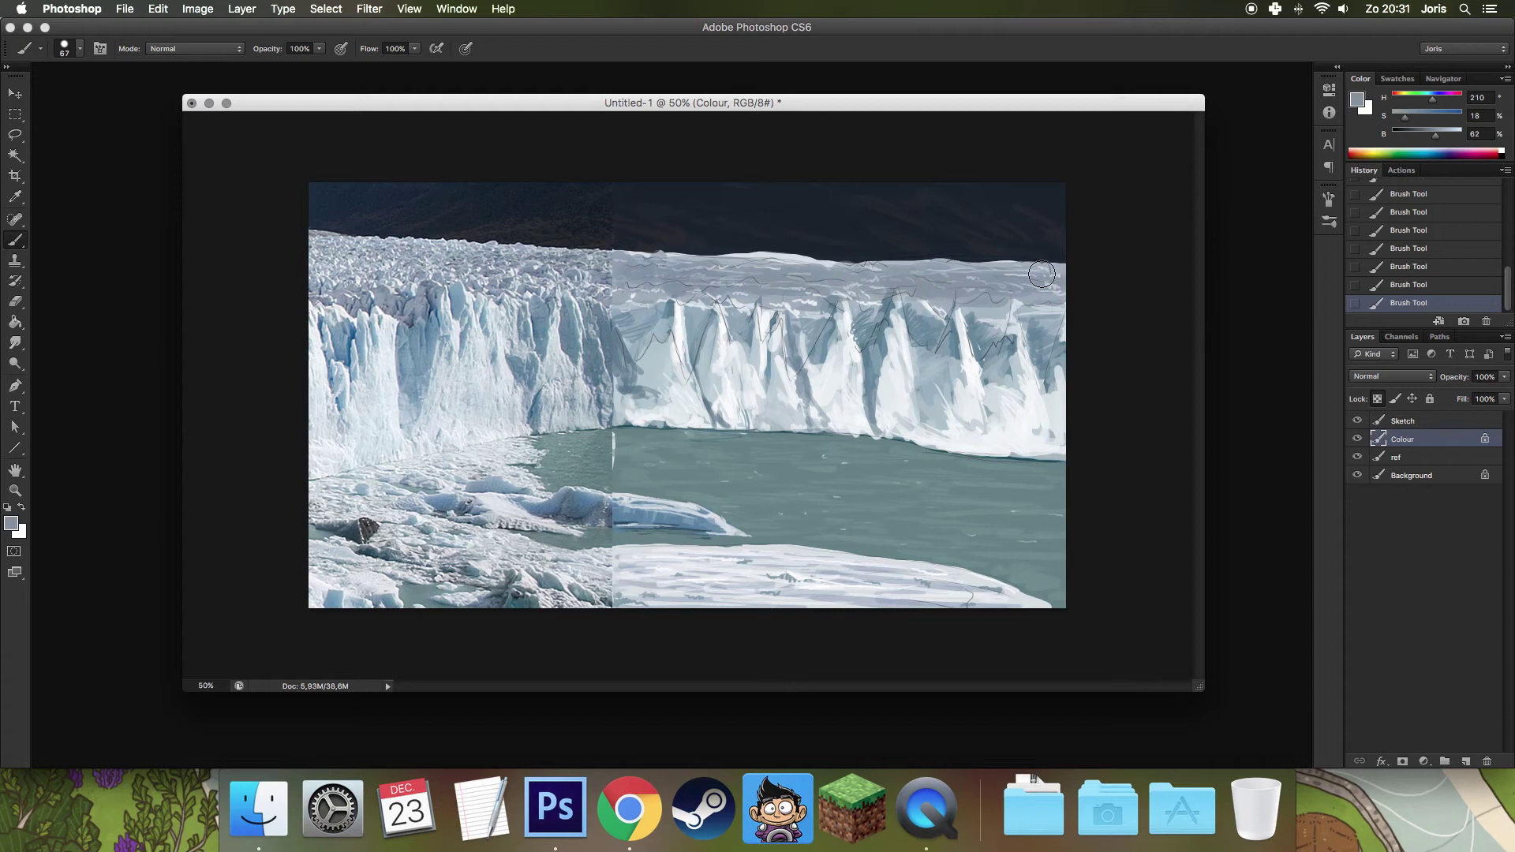
left_click(424, 361, "alt")
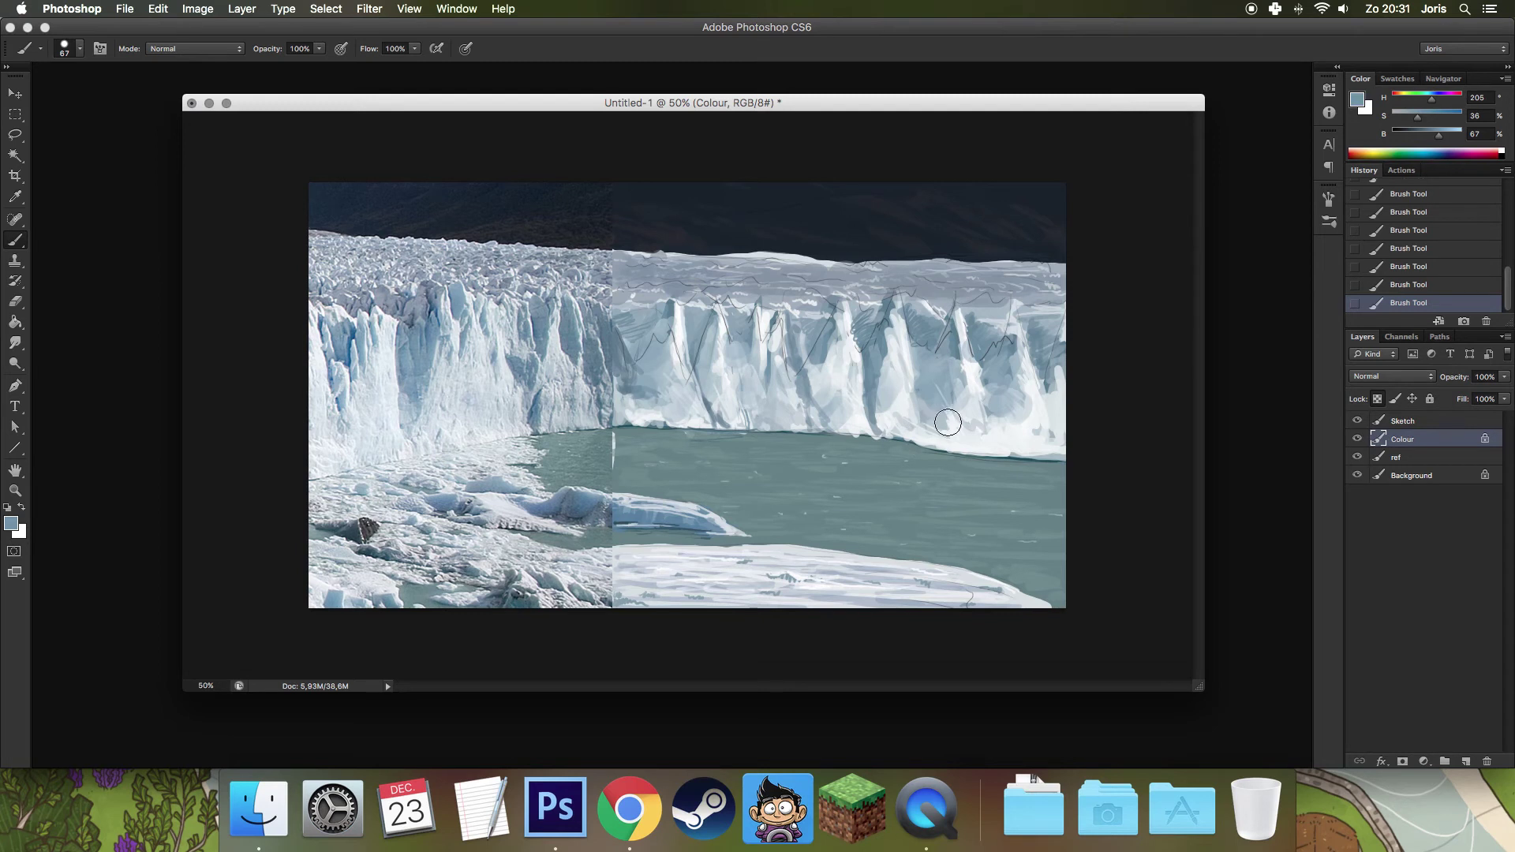
right_click(900, 379)
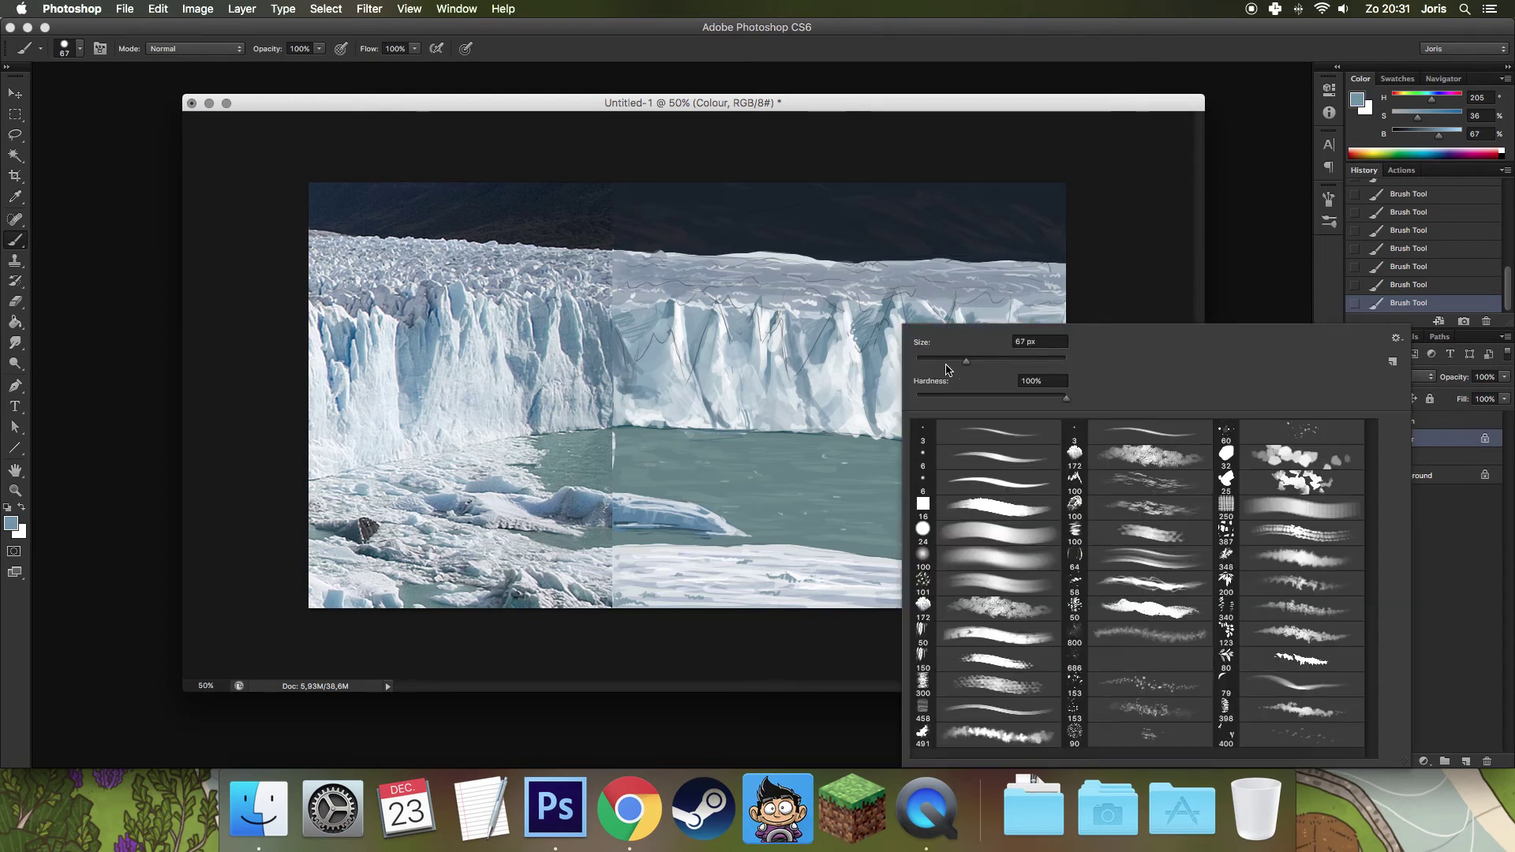
Paint a thin white detail line with a 6 px brush, then sample the teal water colour.
left_click(981, 434)
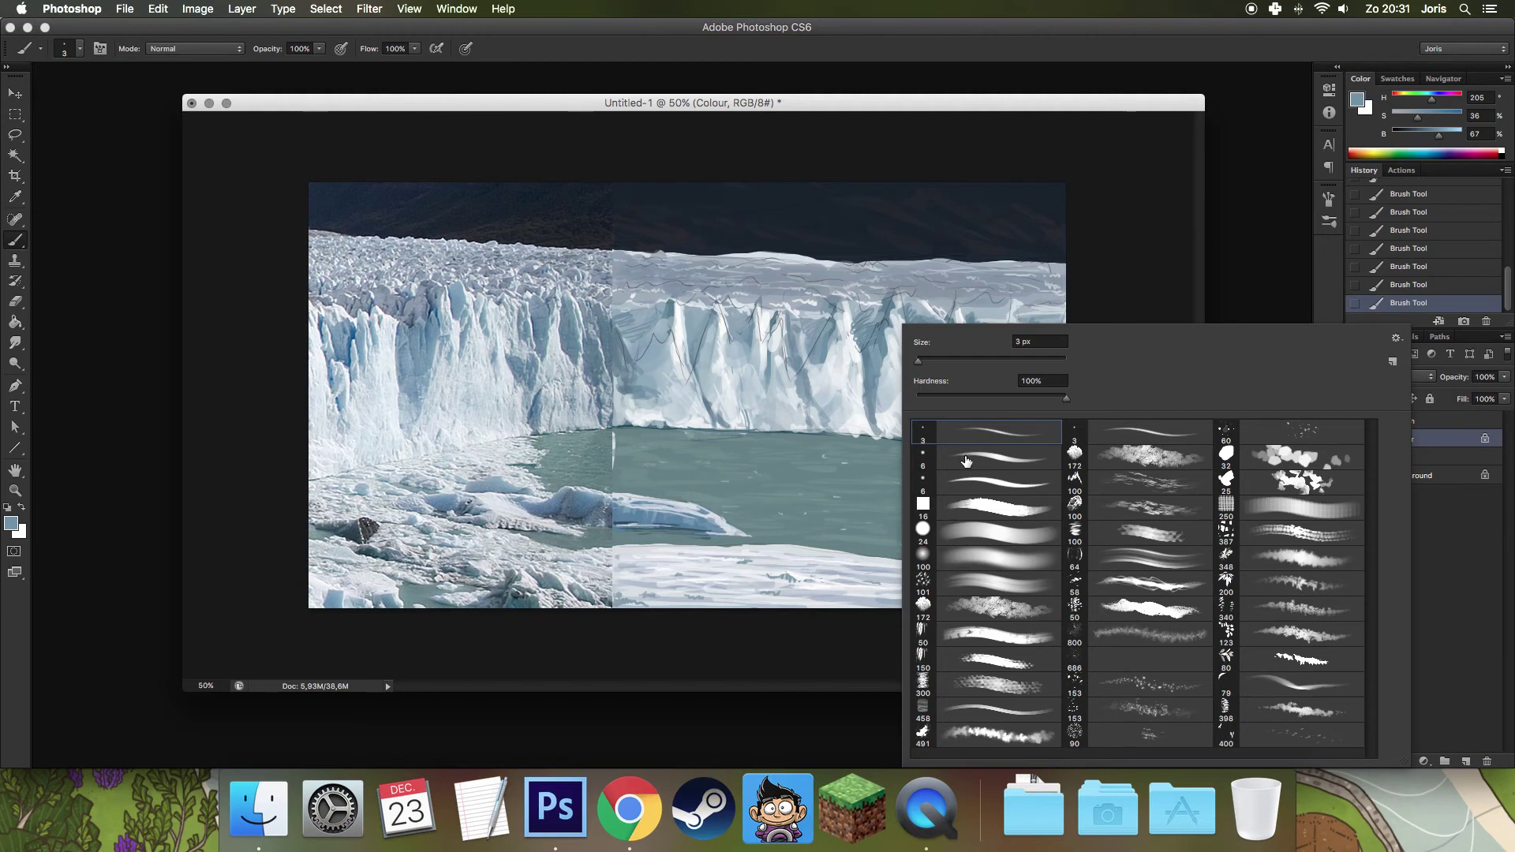
double_click(966, 461)
left_click(648, 260, "alt")
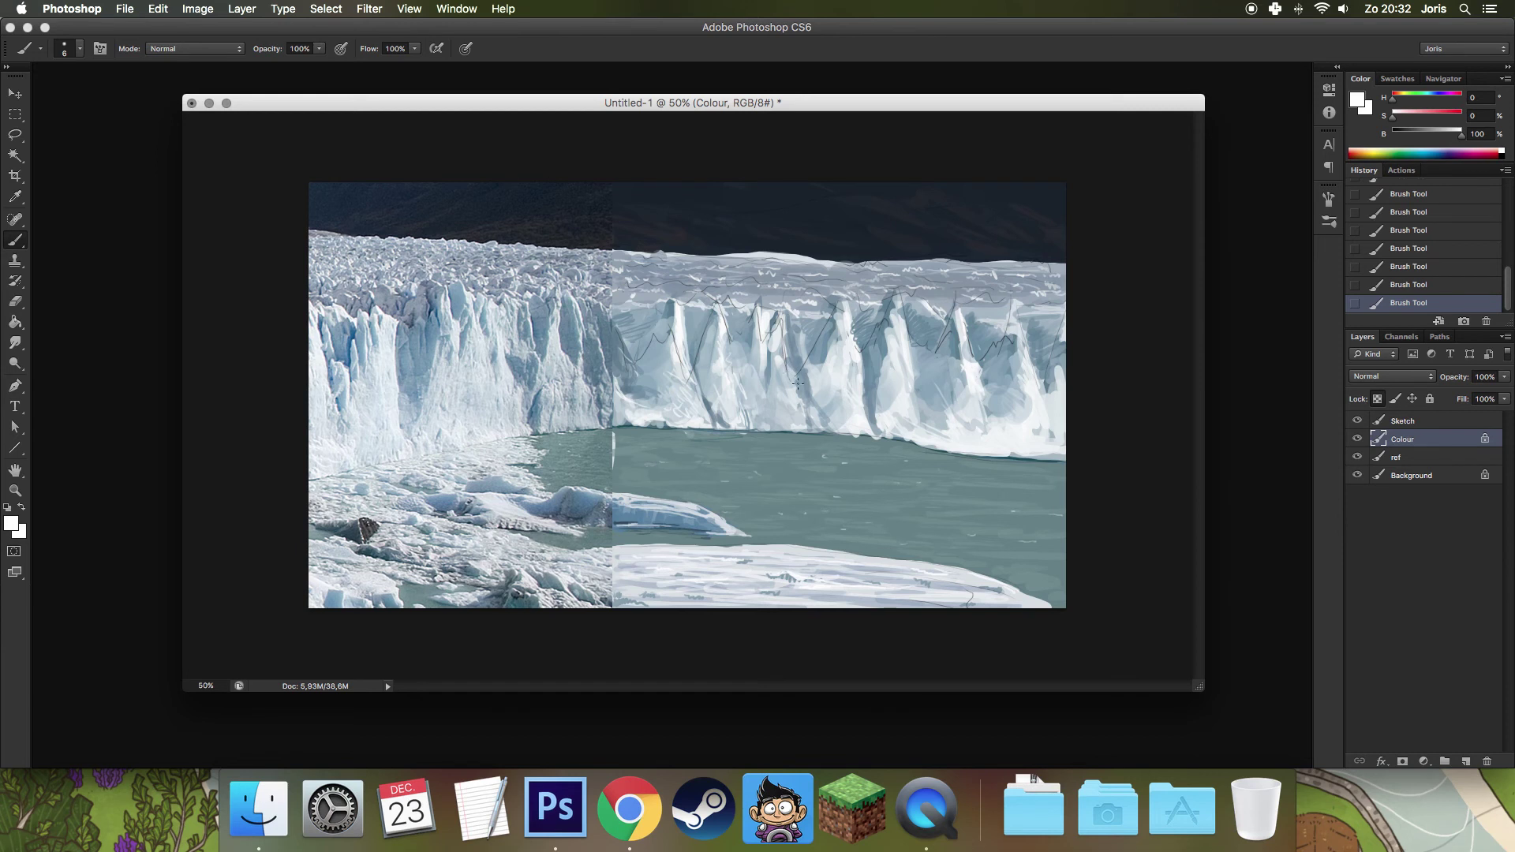
left_click_drag(780, 325, 789, 373)
left_click(606, 434, "alt")
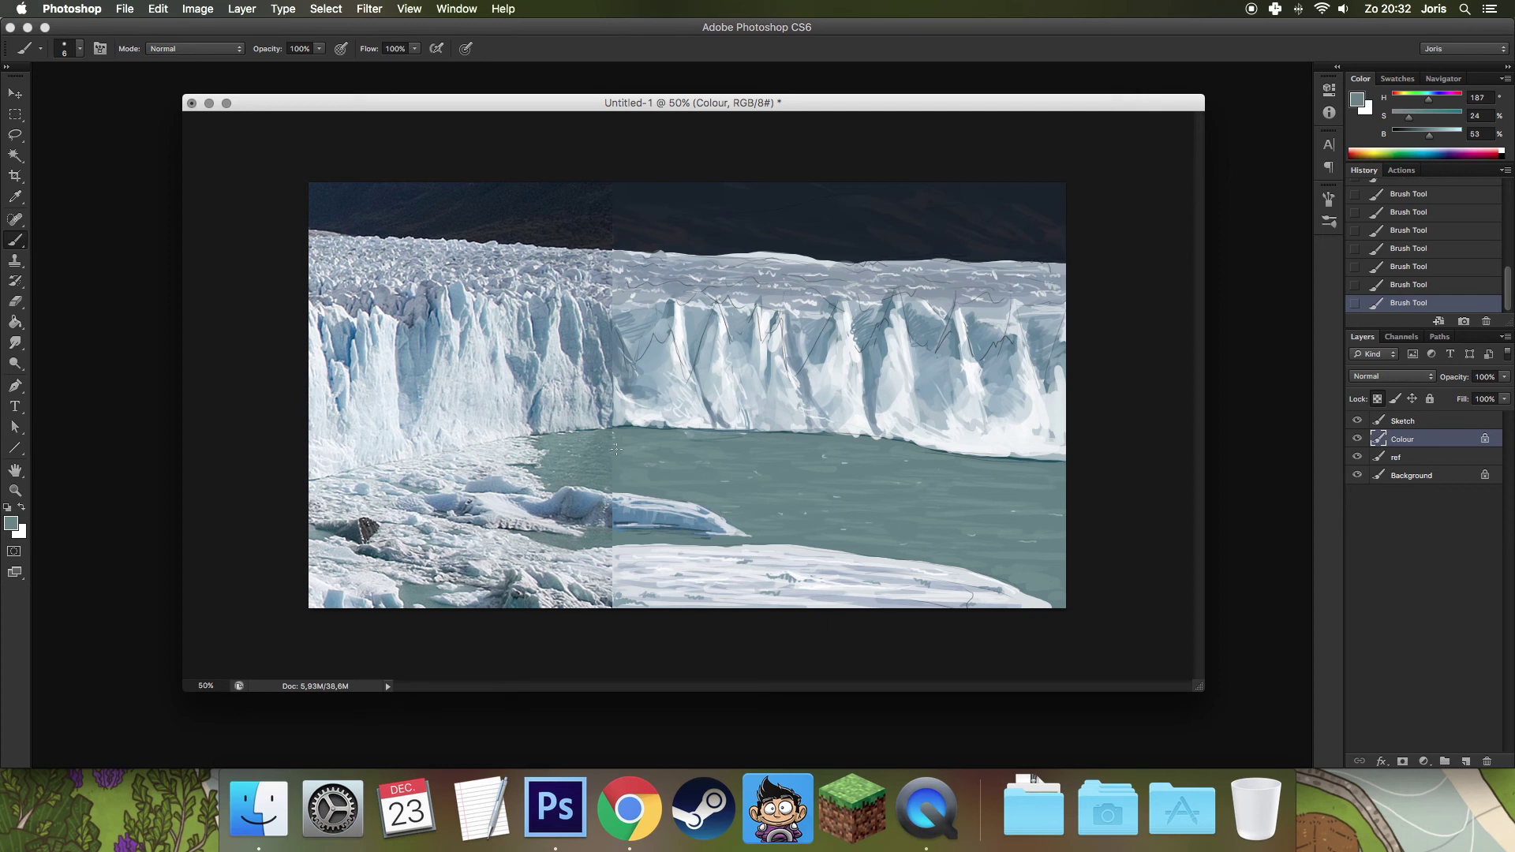
left_click(586, 450, "alt")
left_click_drag(541, 102, 547, 103)
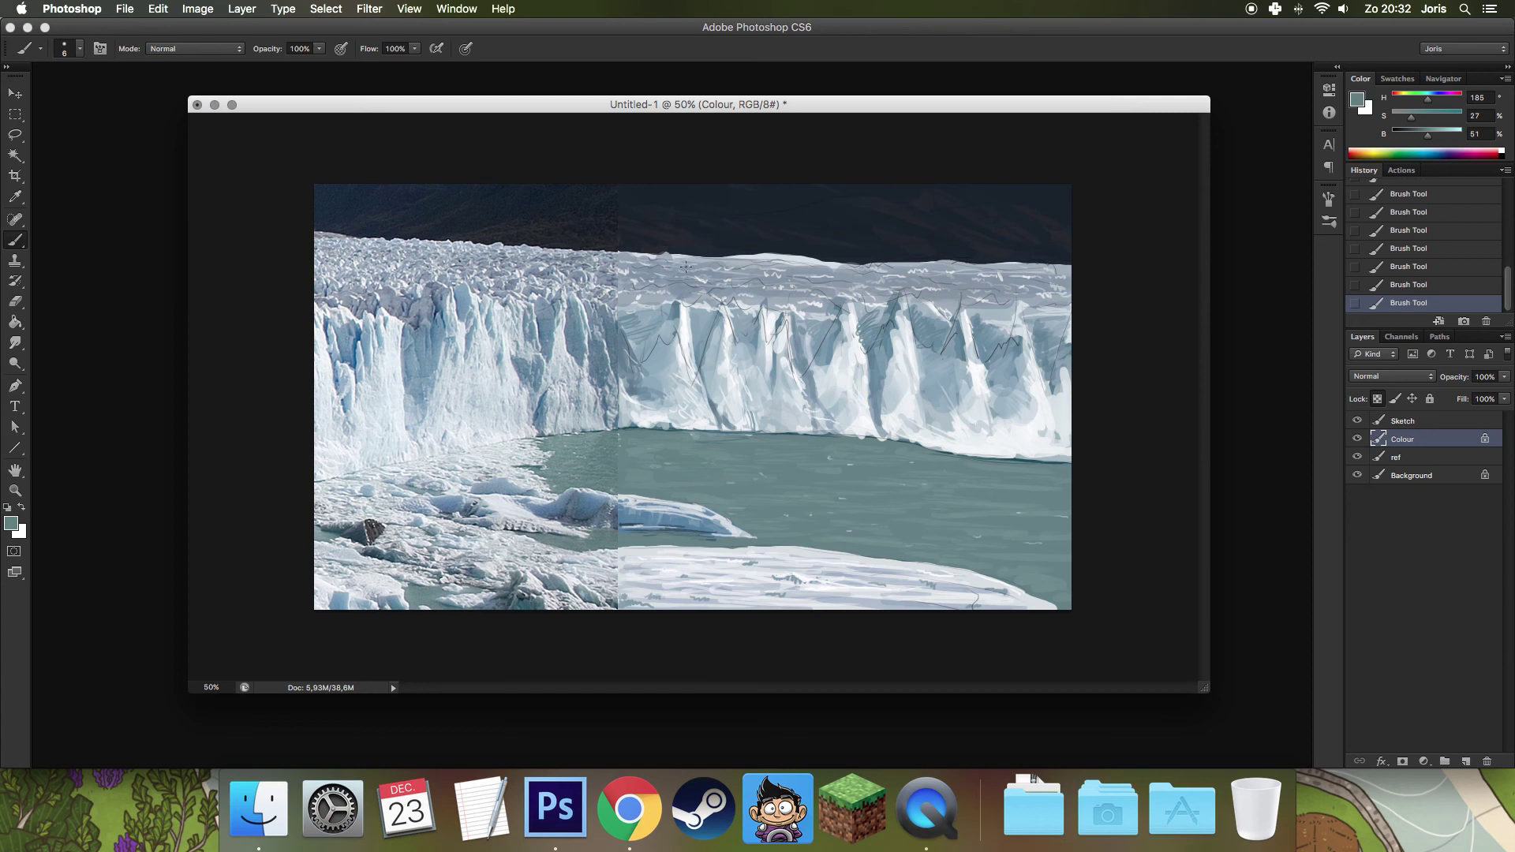
Check the glacier forum thread in Chrome, then return to Photoshop.
left_click(628, 817)
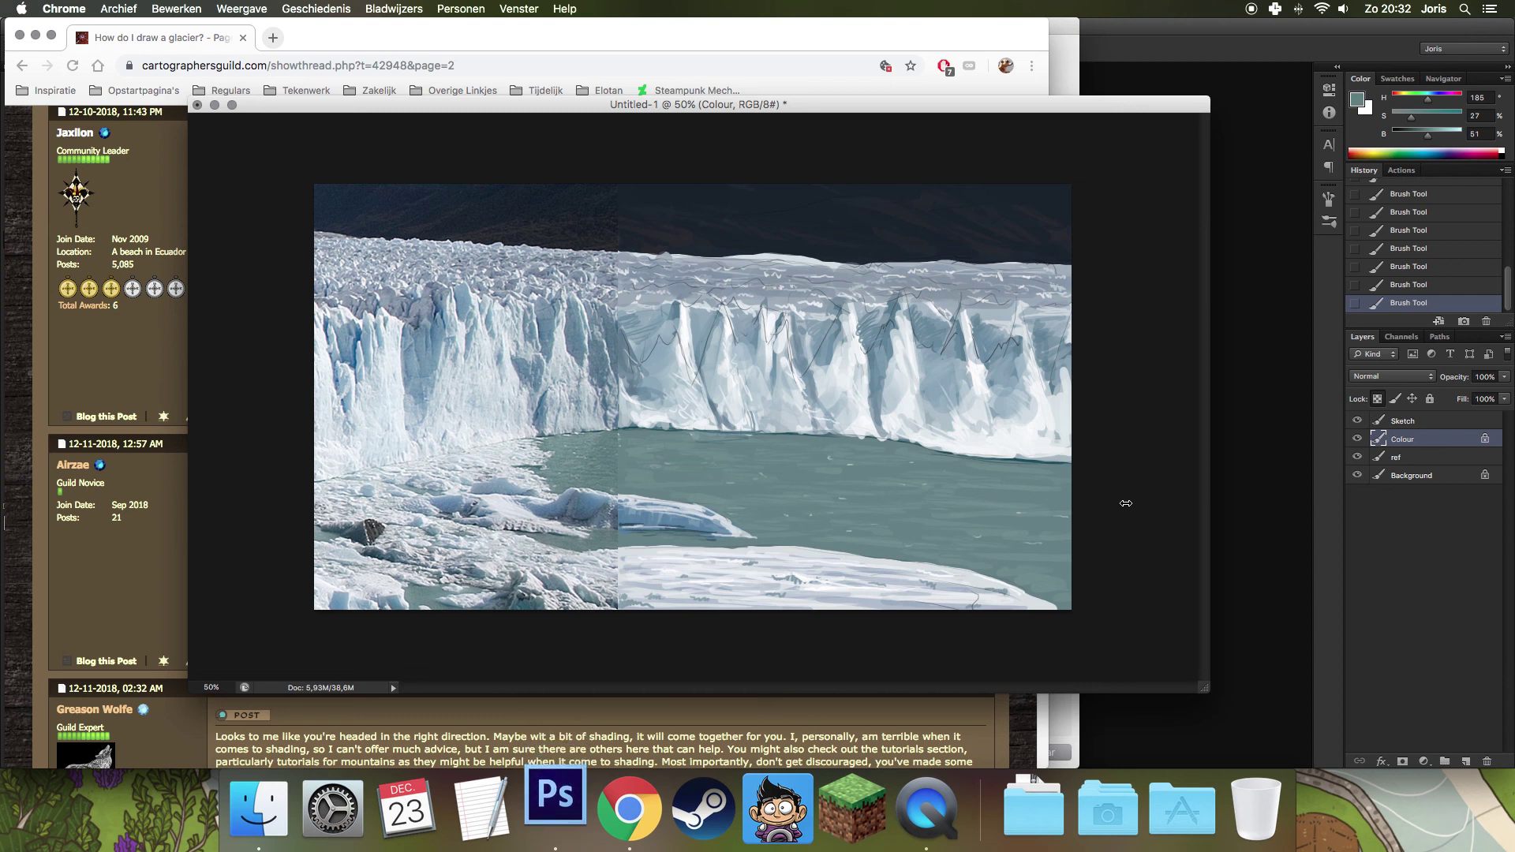
left_click(581, 824)
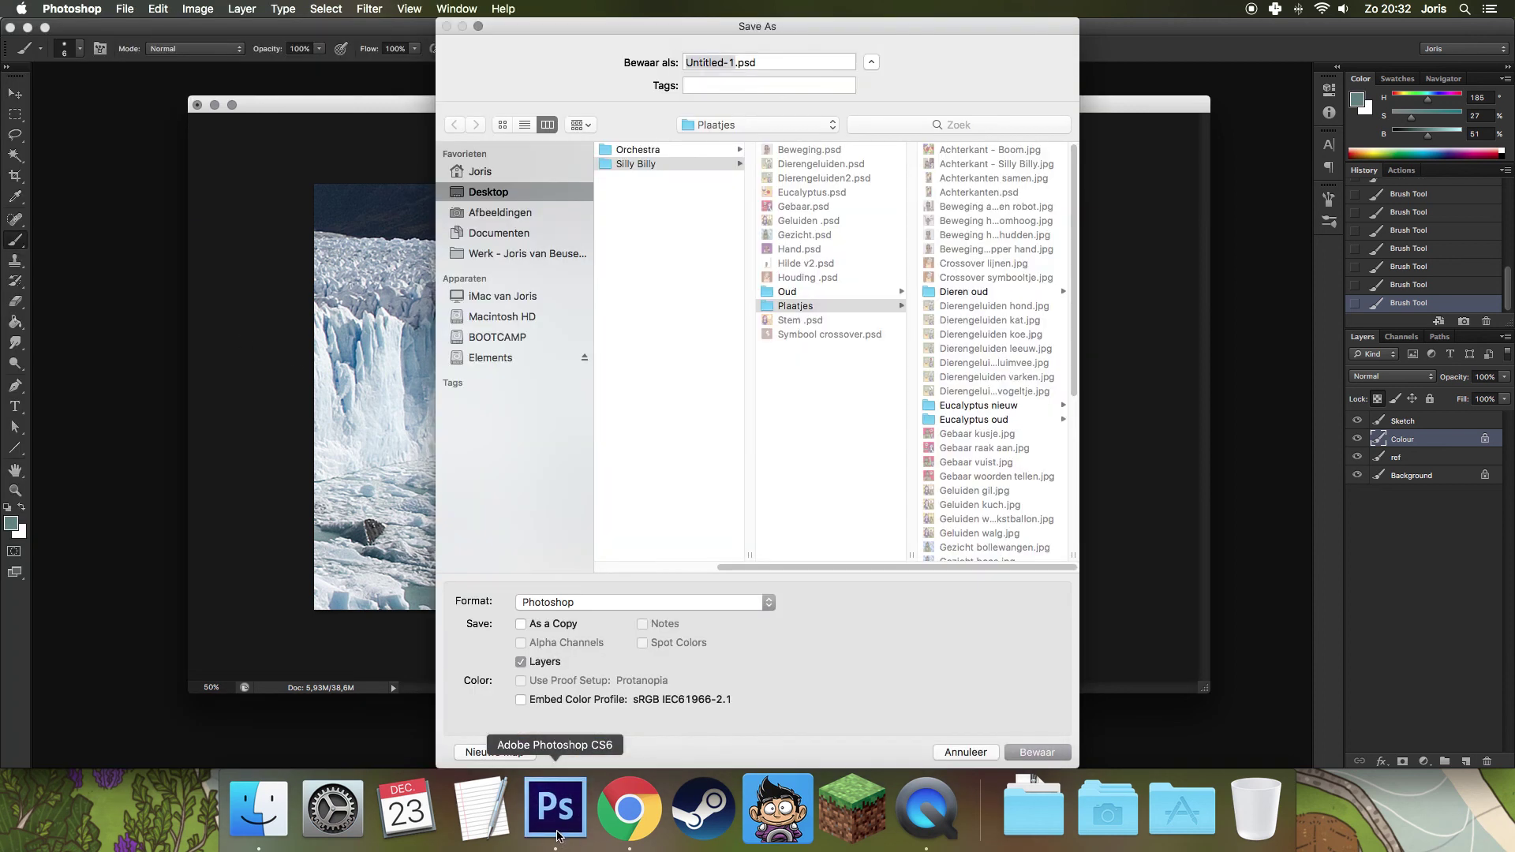
Save the painting to the Desktop as the layered PSD 'Airzae'.
left_click(488, 197)
type("Airzae")
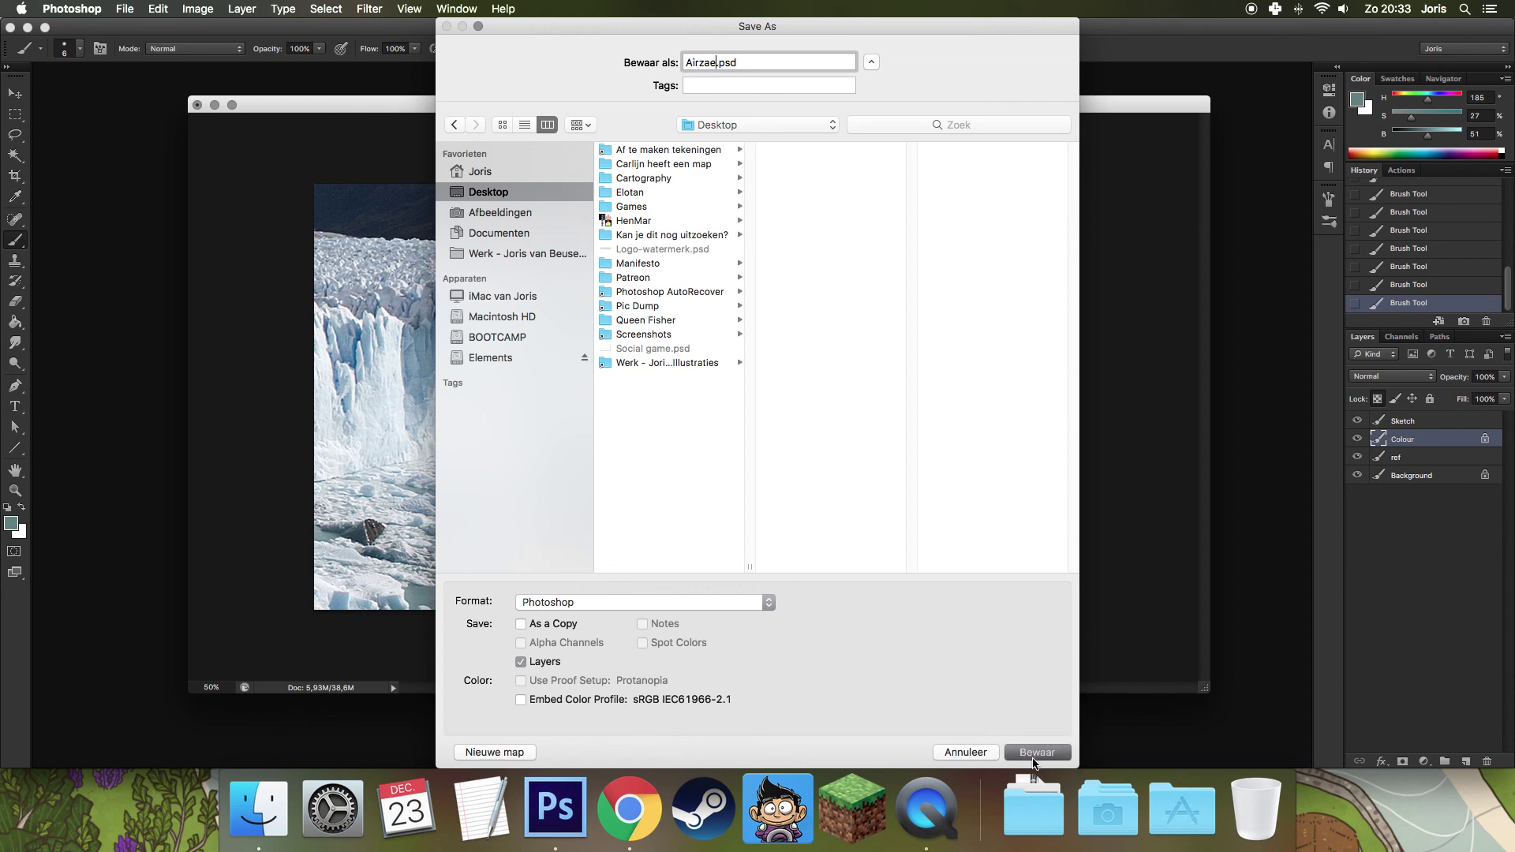
left_click(1033, 756)
left_click(900, 341)
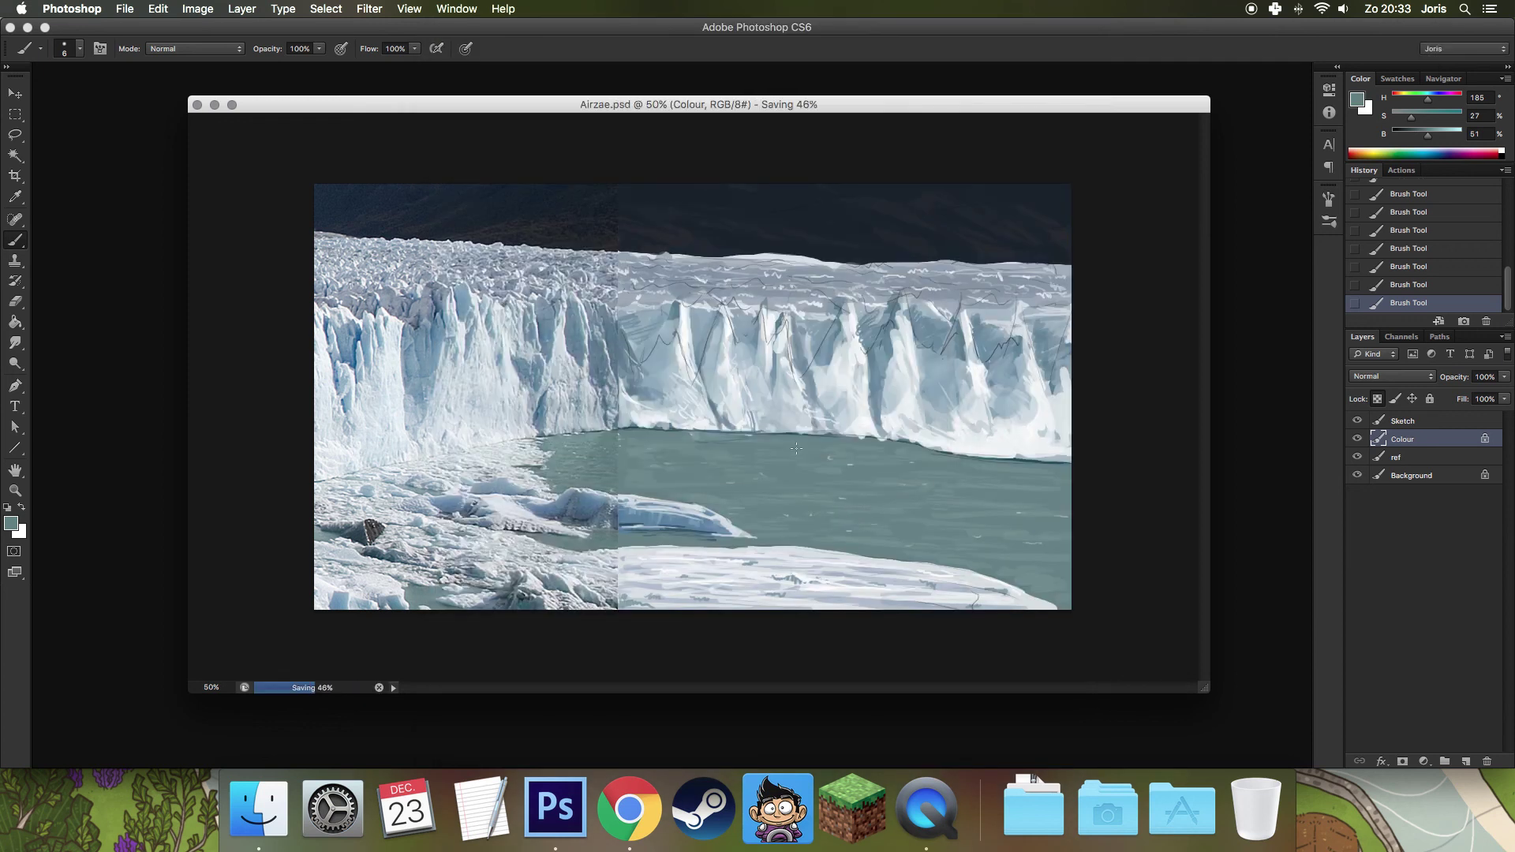